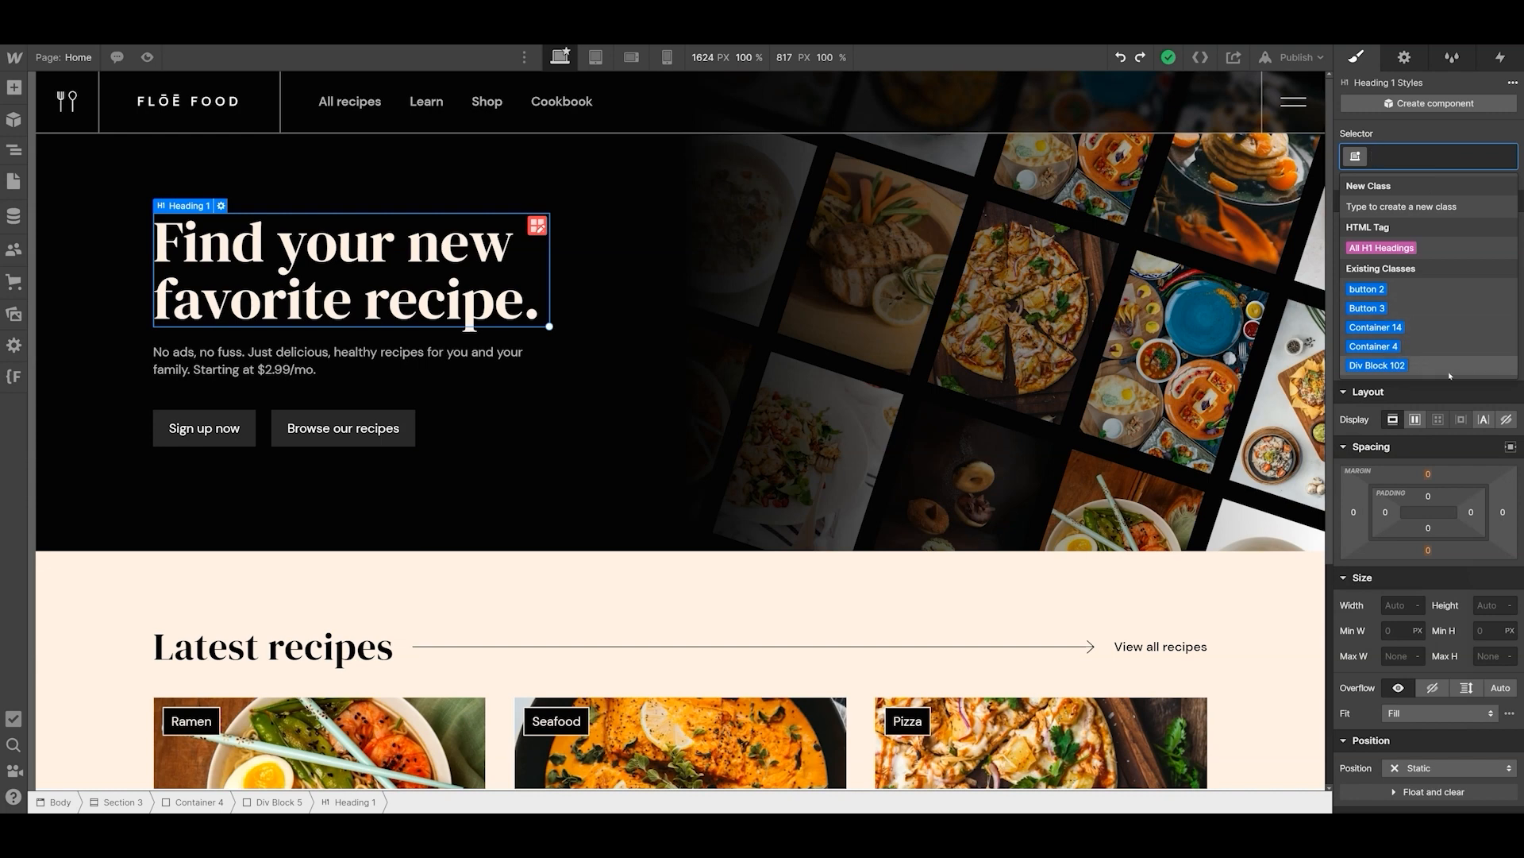
- Try applying the existing Div Block 102 class to the "Find your new favorite recipe." heading and undo it
{"action": "left_click", "coordinate": [1378, 365]}
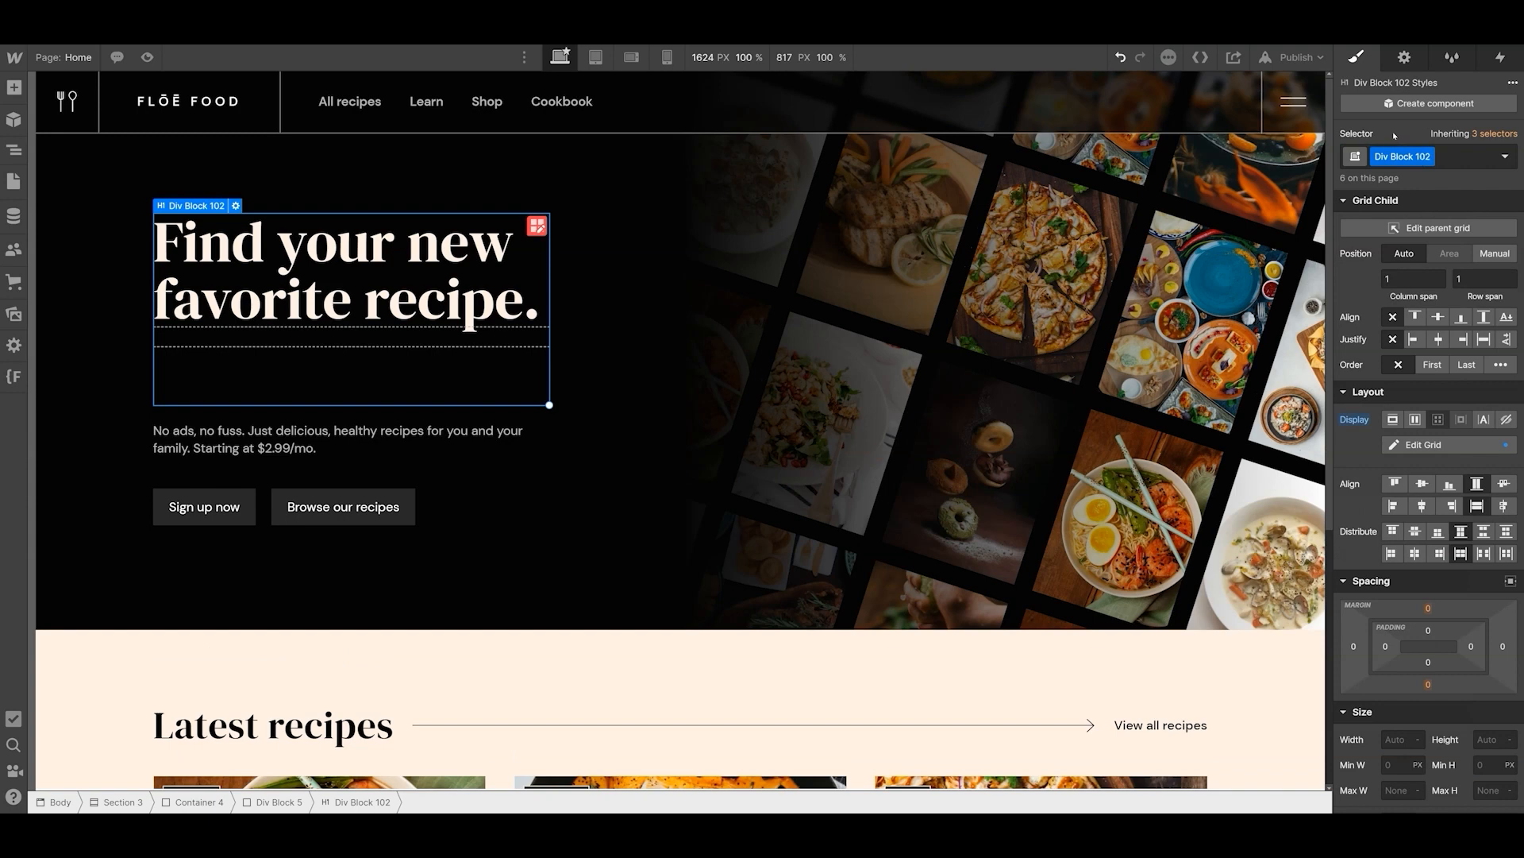
{"action": "key", "text": "ctrl+z"}
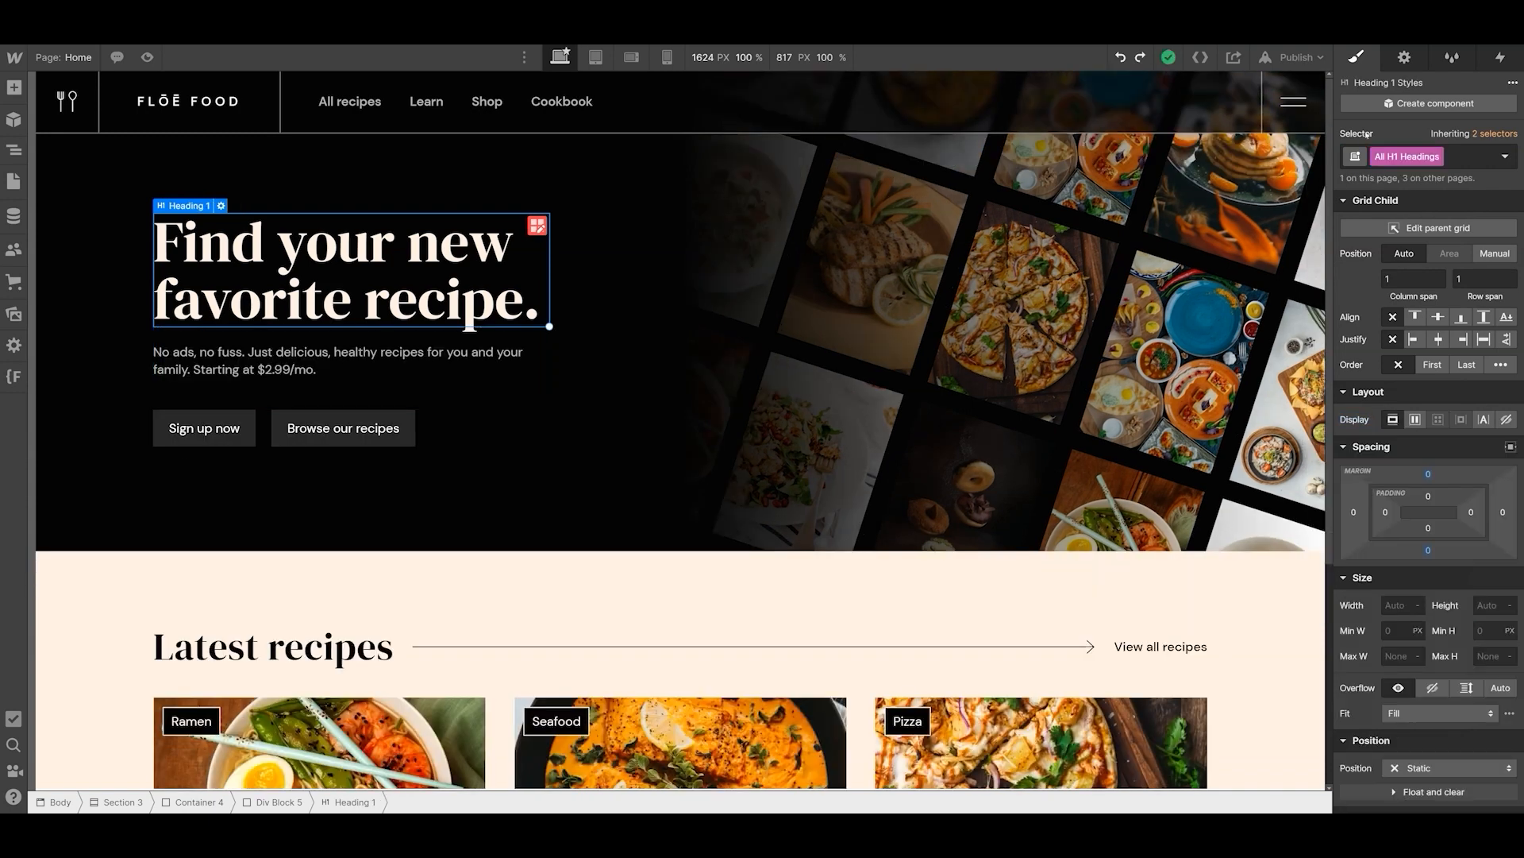
- Collapse the page's element tree and rename the class of the top section, Section 3, as hero-section
{"action": "left_click", "coordinate": [14, 149]}
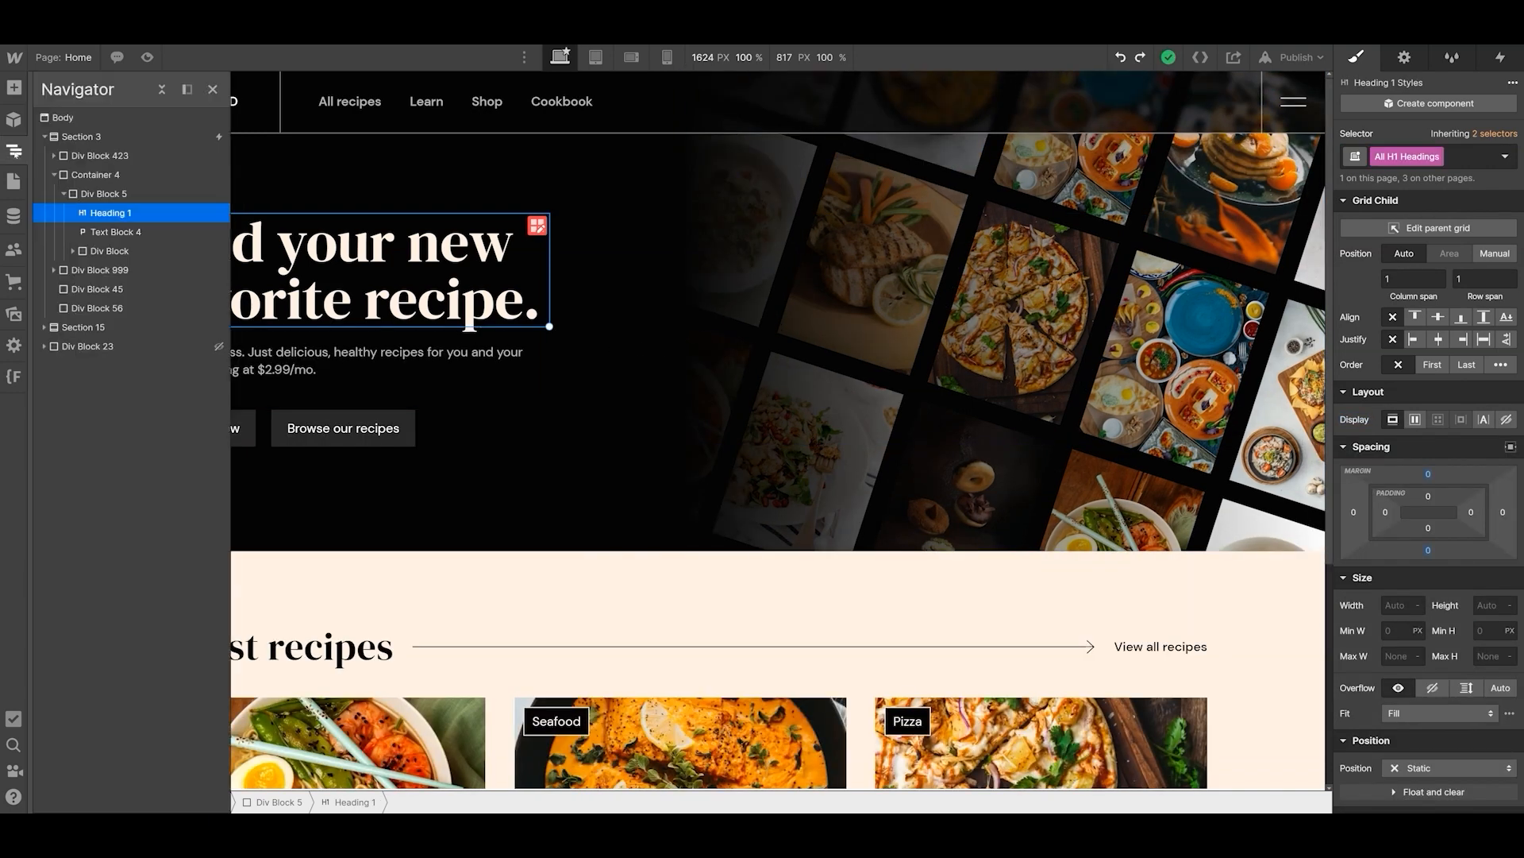
{"action": "left_click", "coordinate": [54, 175]}
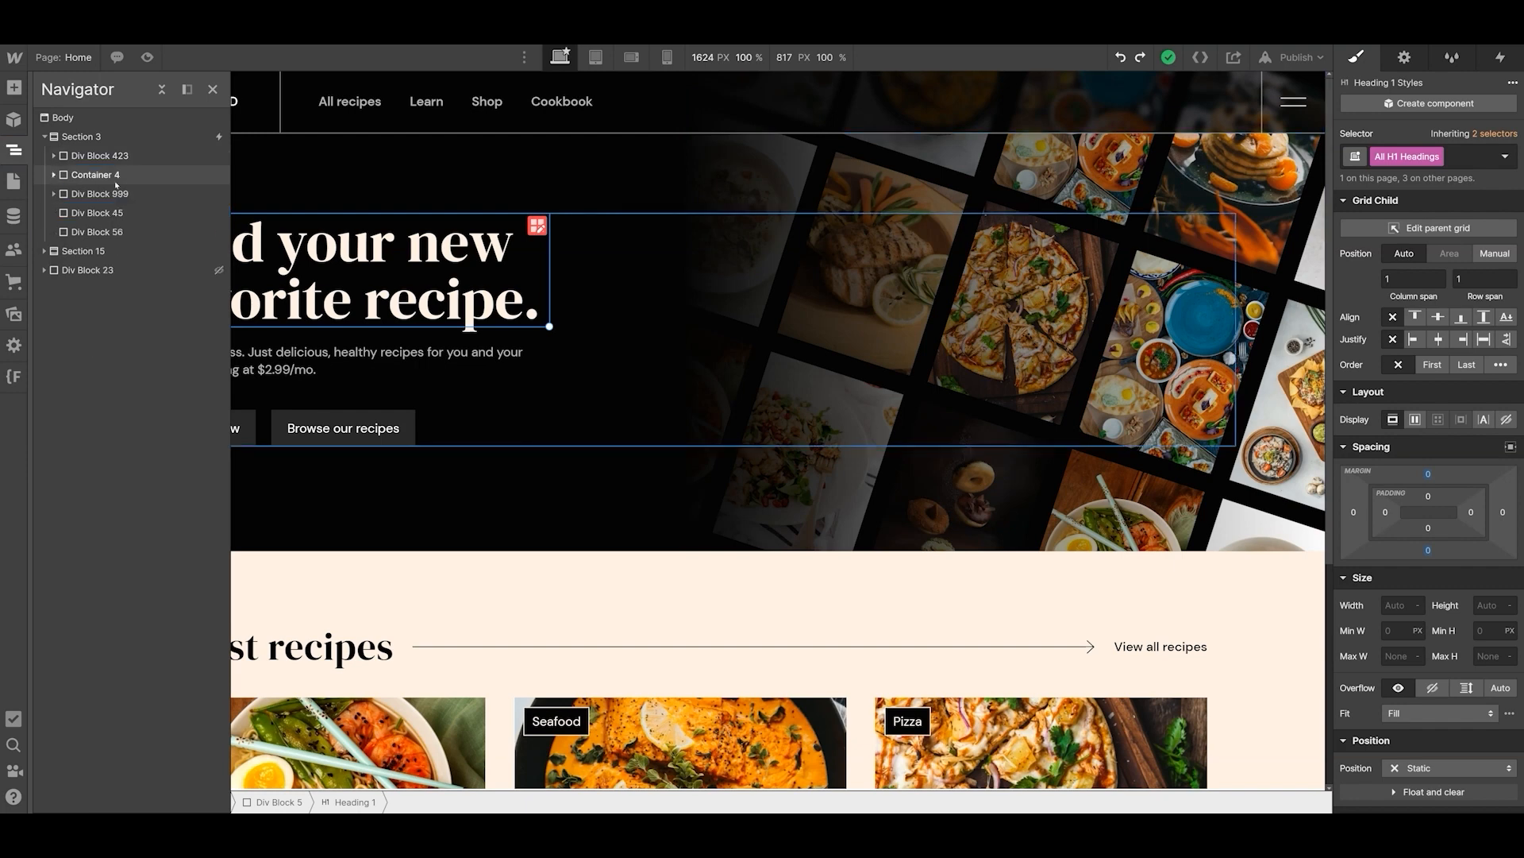
{"action": "left_click", "coordinate": [44, 137]}
{"action": "left_click", "coordinate": [101, 138]}
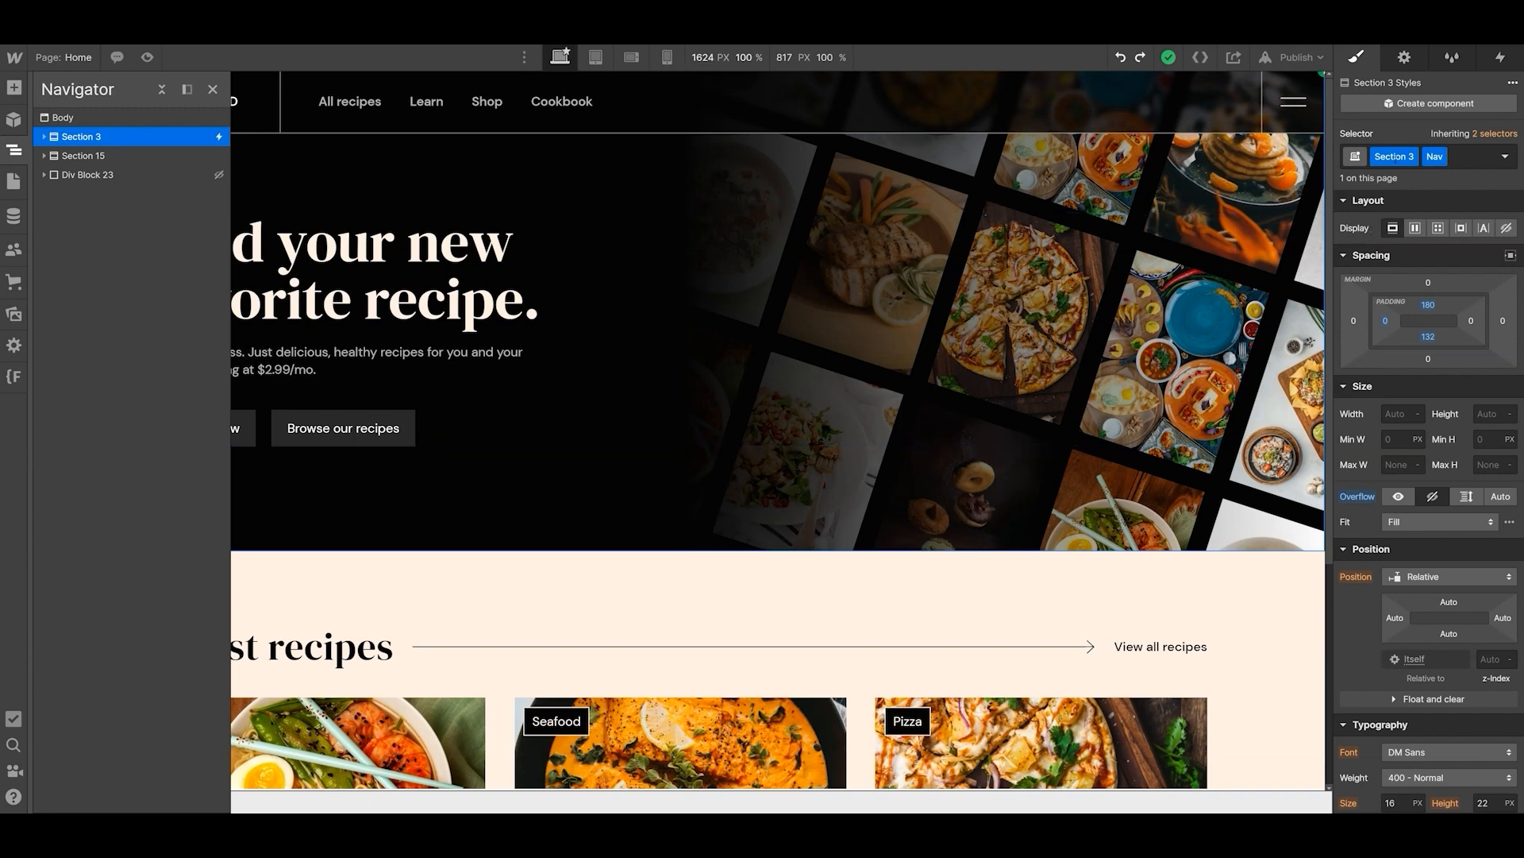
{"action": "type", "text": "hero-section"}
{"action": "key", "text": "Return"}
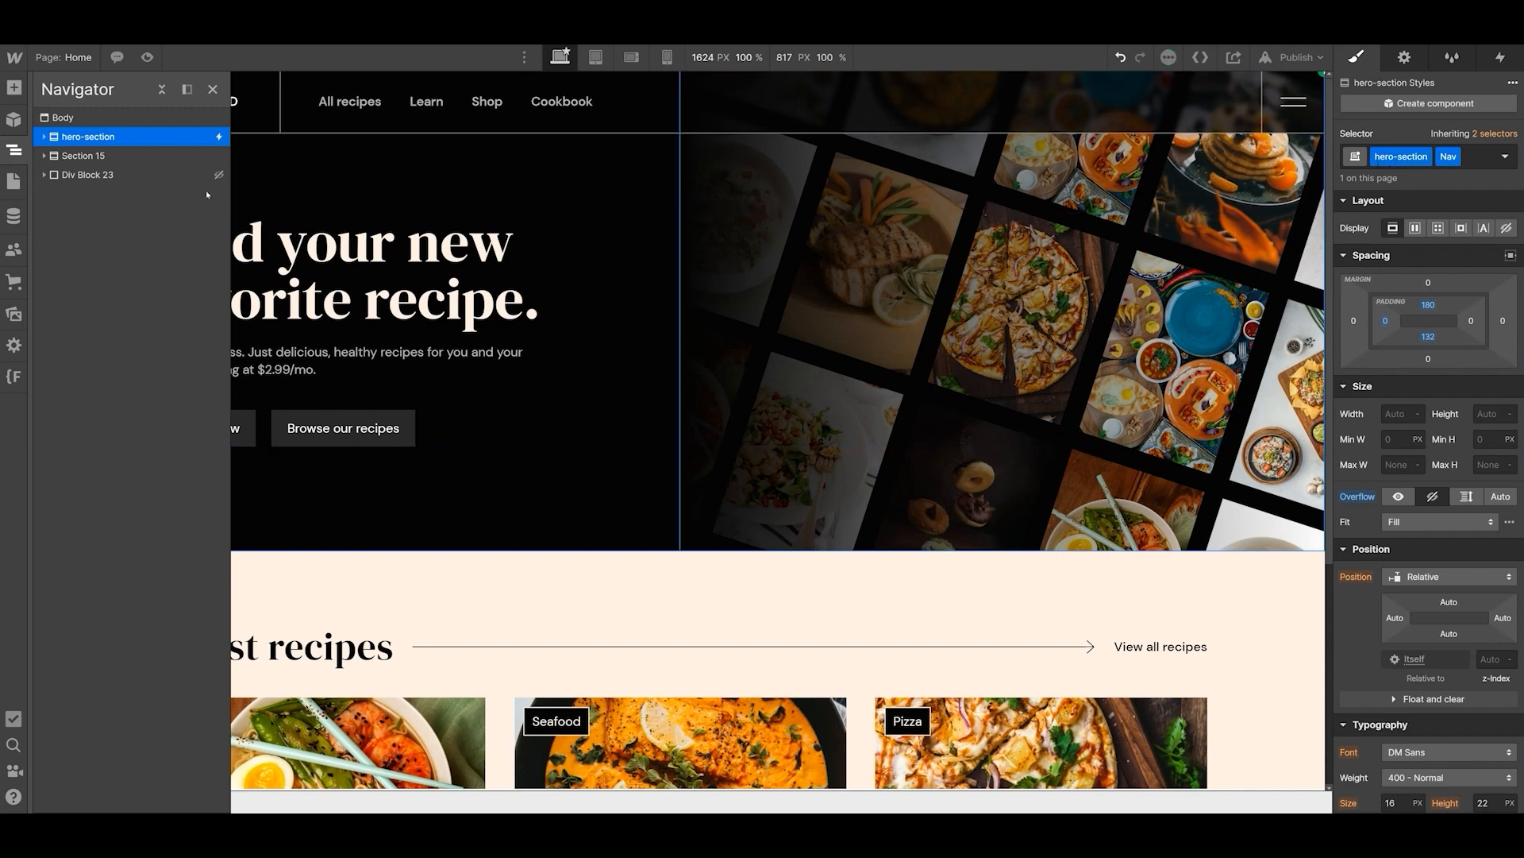
- Rename the class of the first block inside the hero section, Div Block 423, as nav-component
{"action": "left_click", "coordinate": [44, 137]}
{"action": "left_click", "coordinate": [95, 157]}
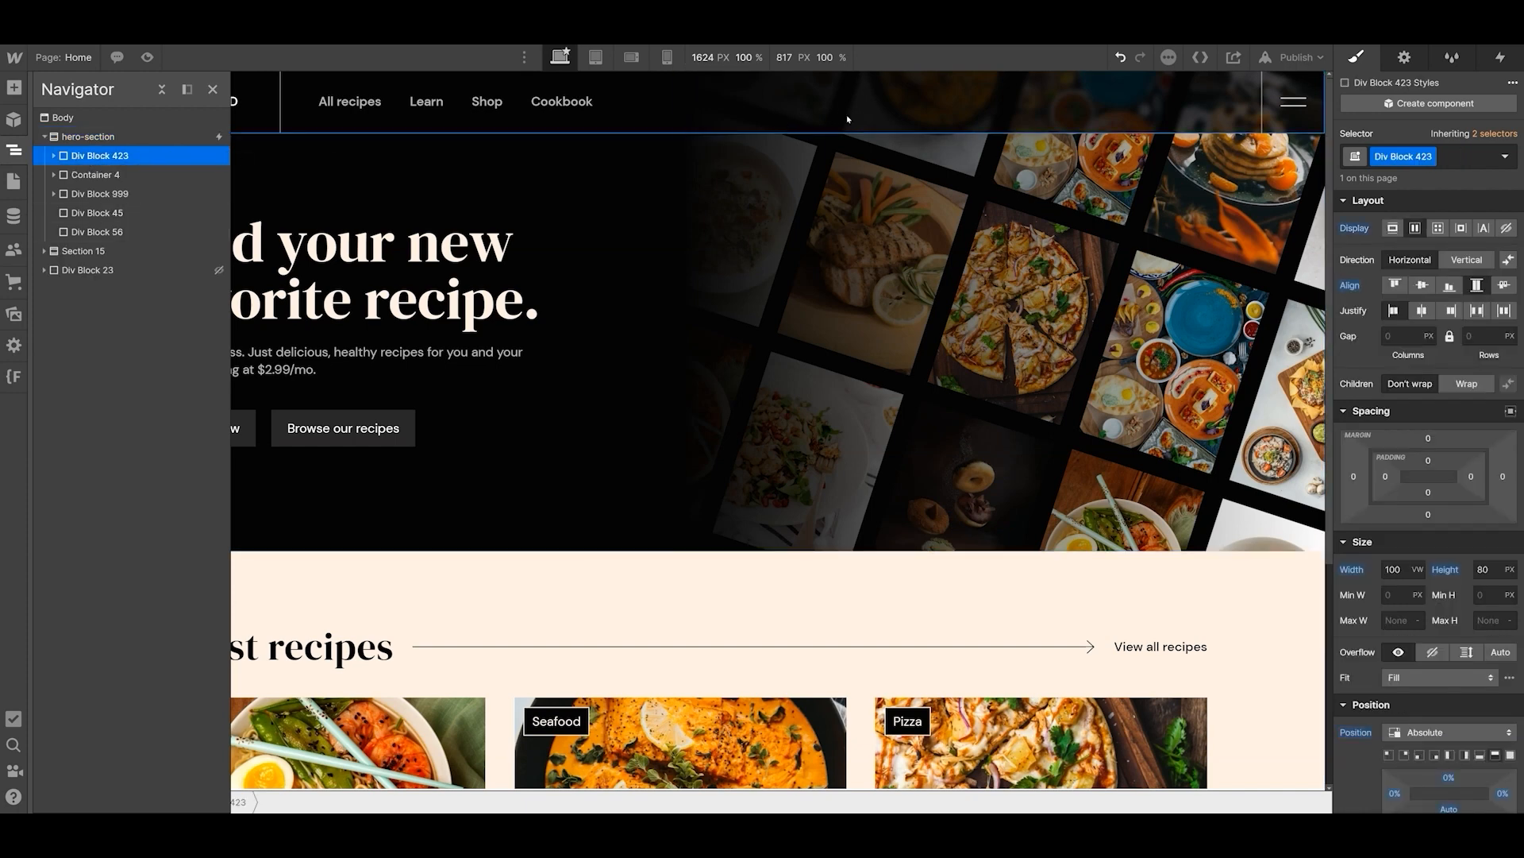
{"action": "double_click", "coordinate": [1396, 157]}
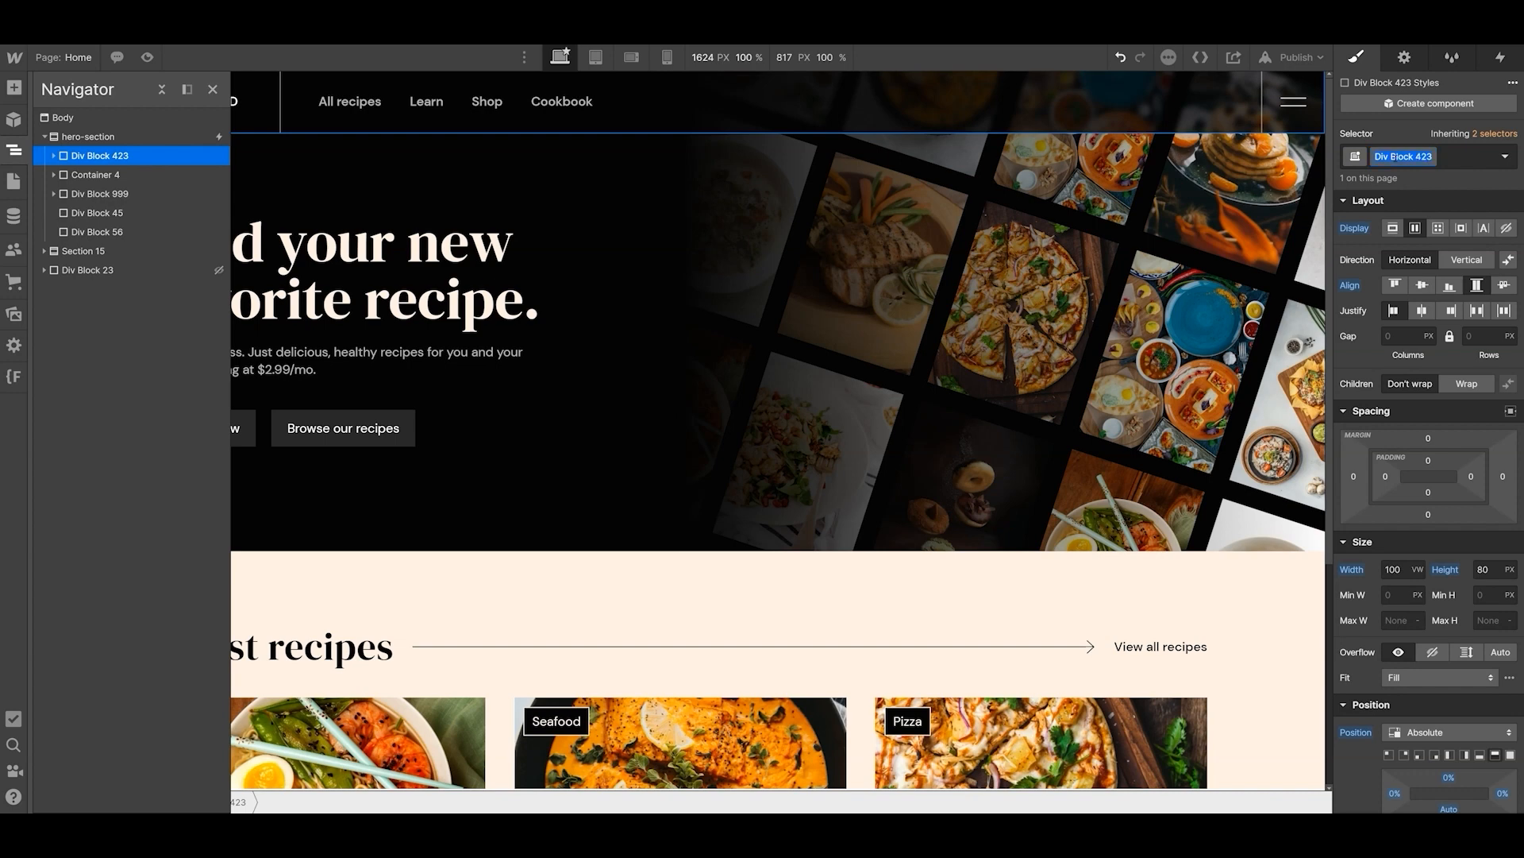
{"action": "type", "text": "nav-component"}
{"action": "key", "text": "Return"}
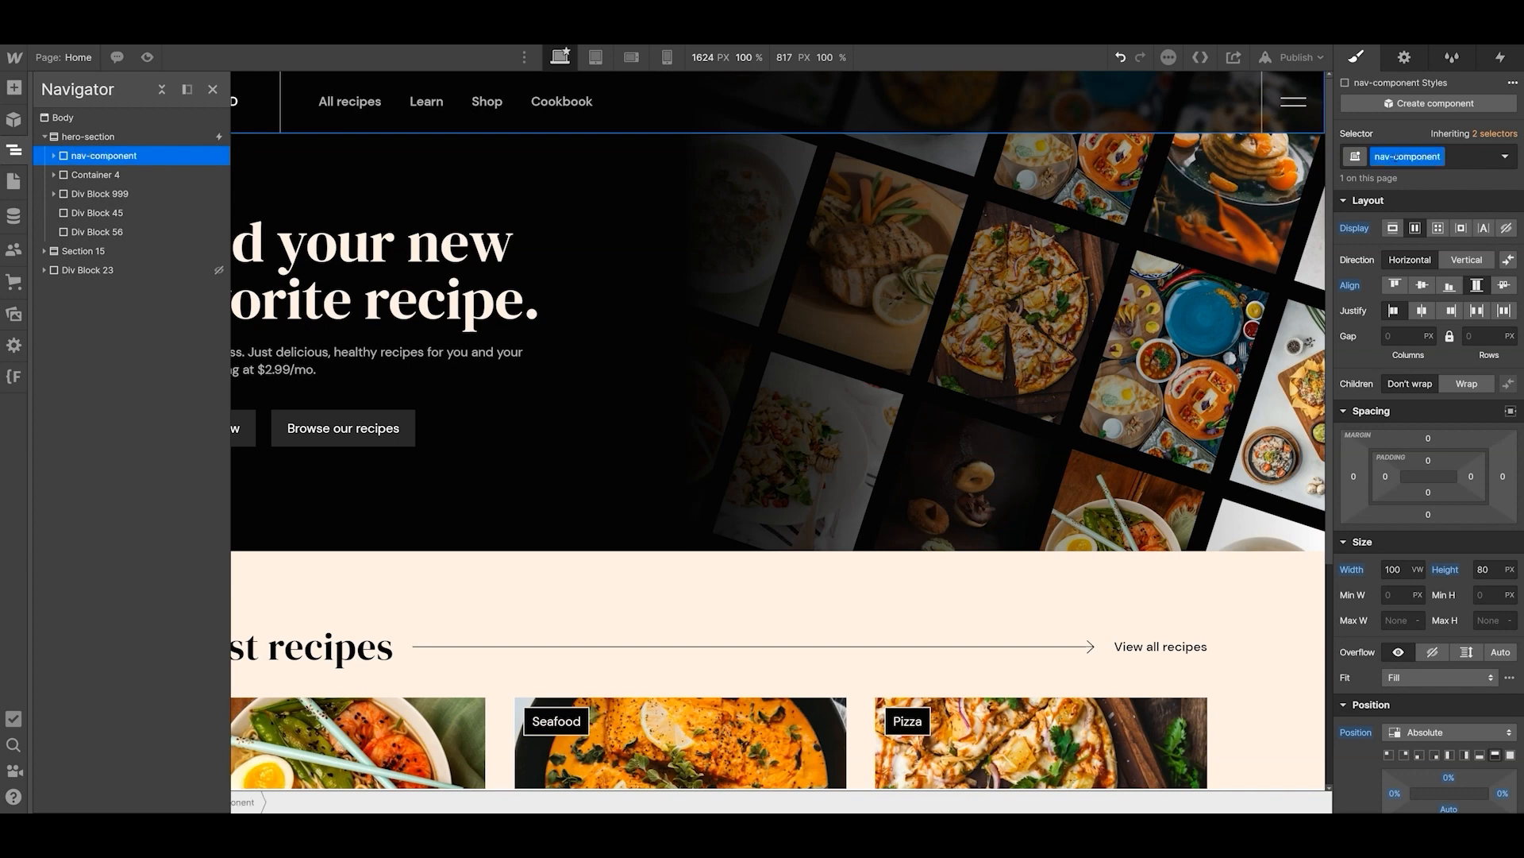
- Rename the class of Div Block 2, the icon's container in the navigation component, as nav-block
{"action": "left_click", "coordinate": [54, 157]}
{"action": "left_click", "coordinate": [100, 174]}
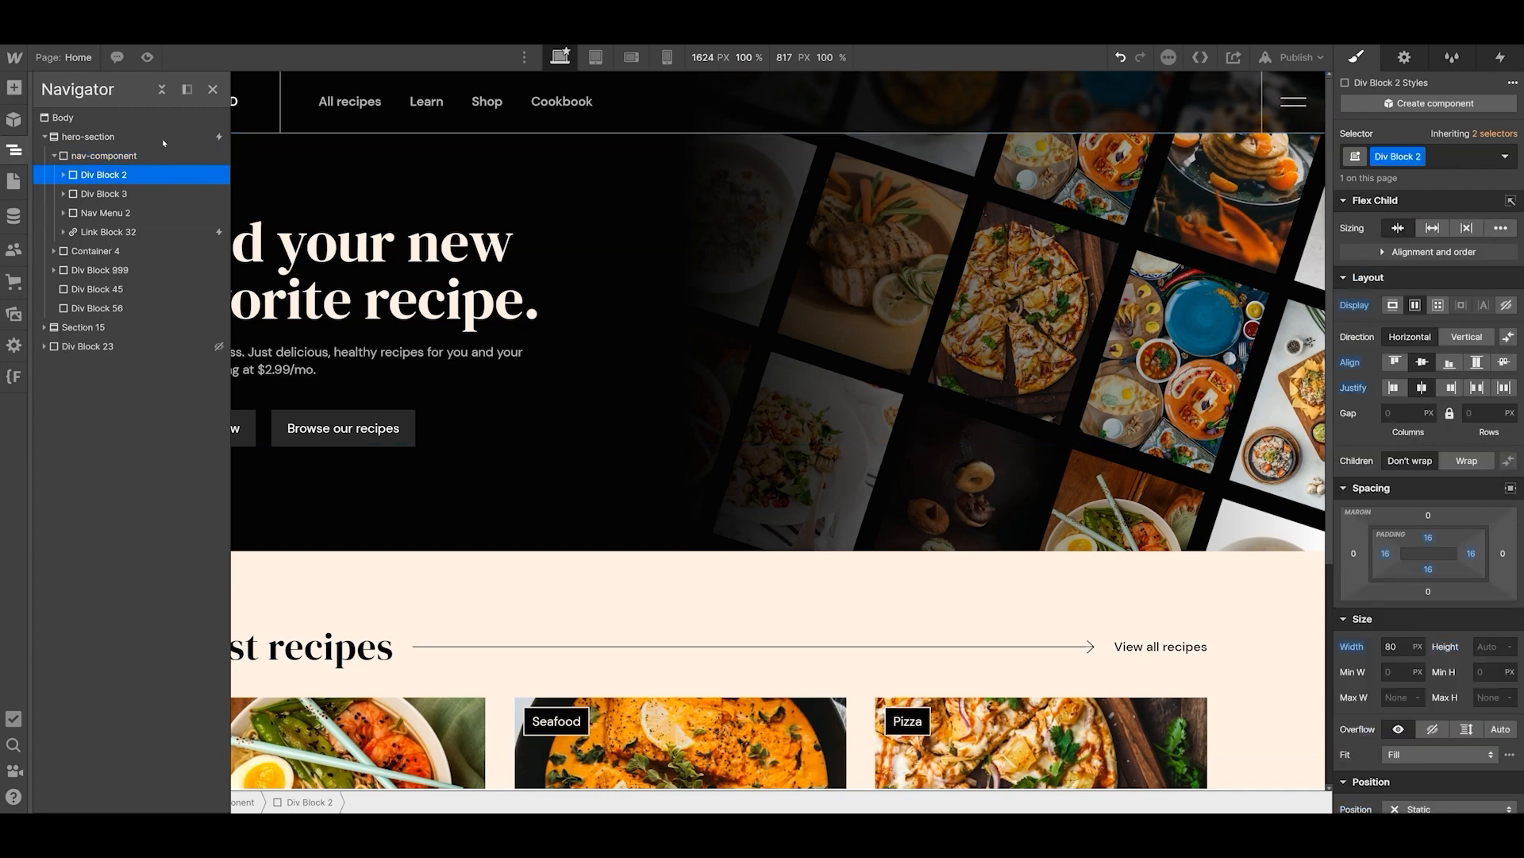
{"action": "left_click", "coordinate": [213, 89]}
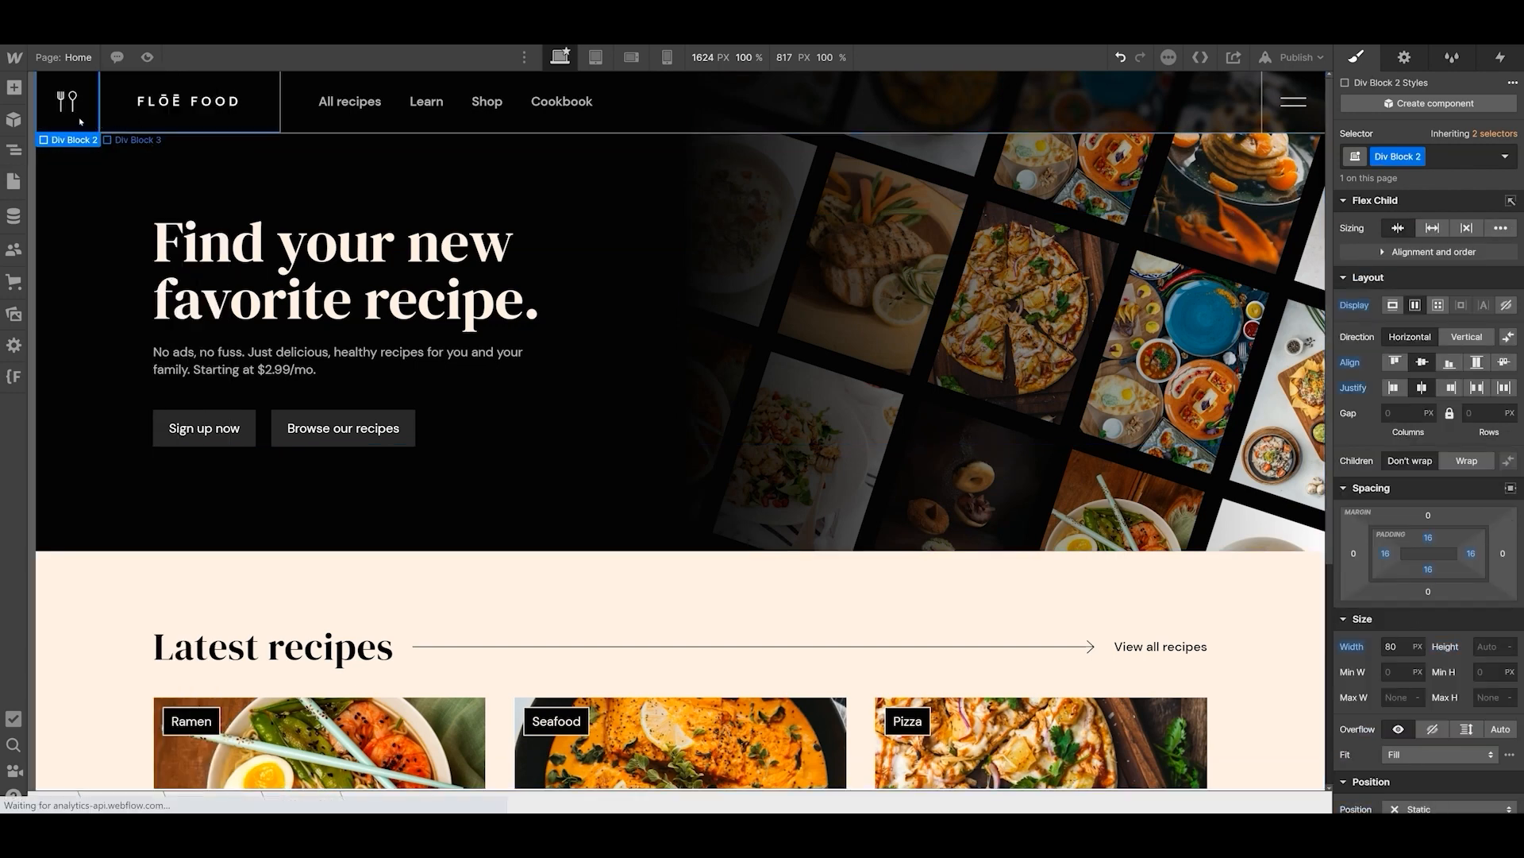
{"action": "type", "text": "nav-block"}
{"action": "key", "text": "Return"}
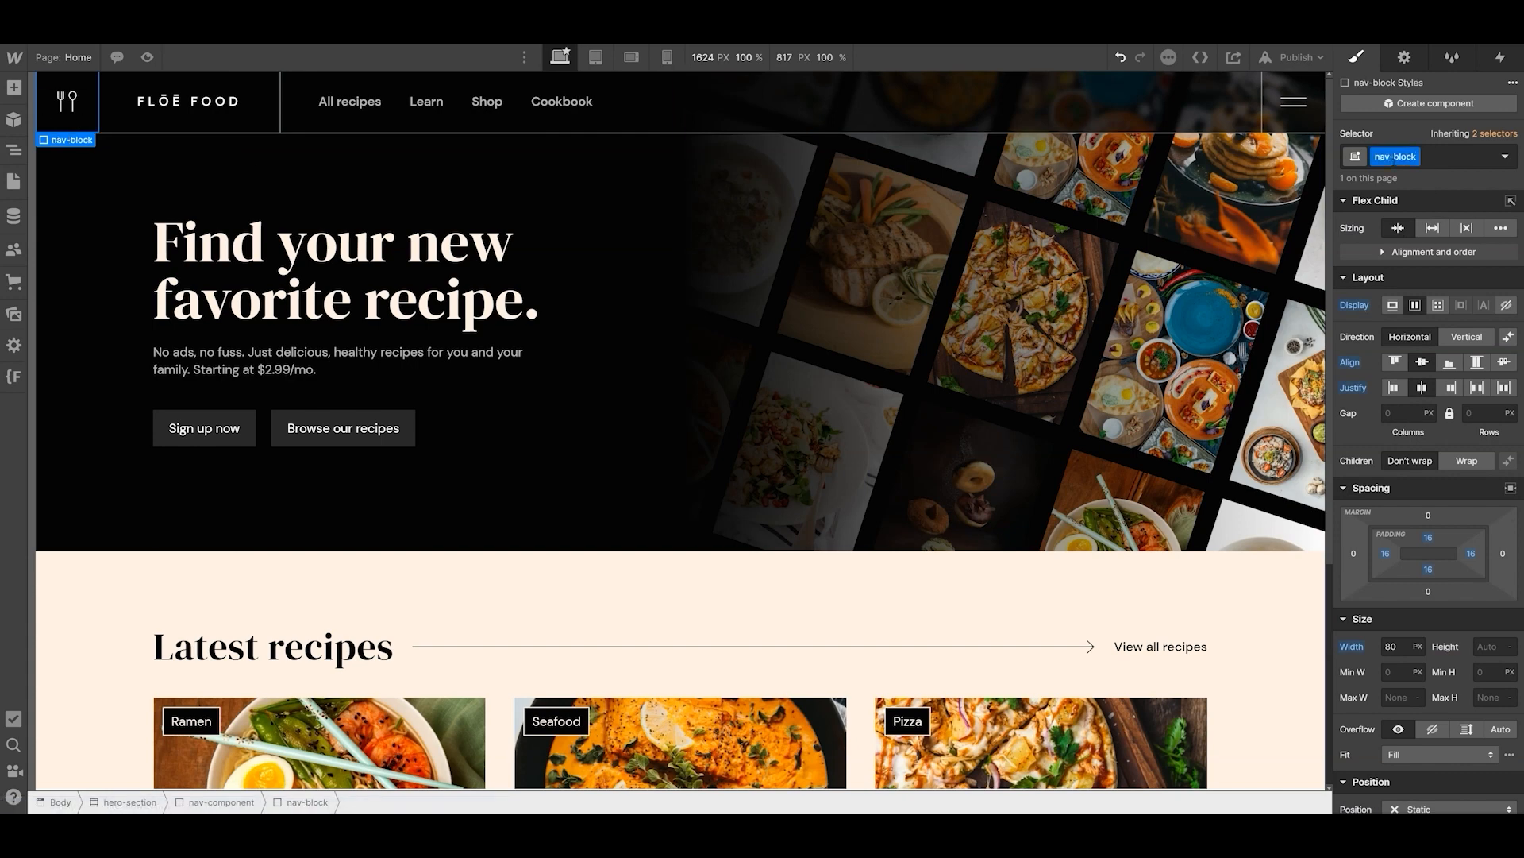
- Rename the class of the image inside nav-block as nav-image
{"action": "left_click", "coordinate": [19, 155]}
{"action": "left_click", "coordinate": [64, 175]}
{"action": "left_click", "coordinate": [108, 195]}
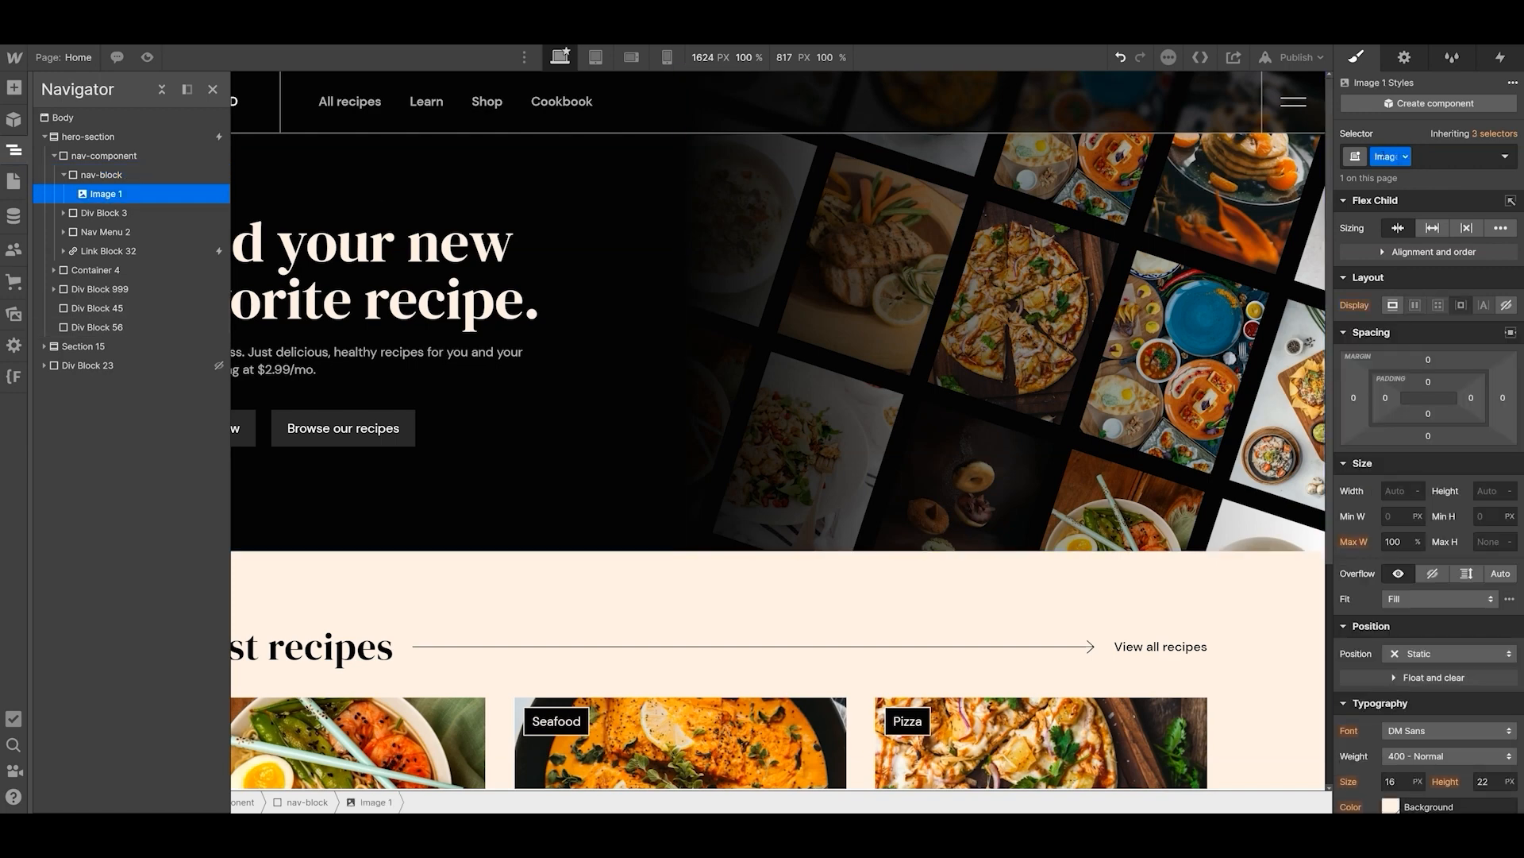
{"action": "type", "text": "nav-image"}
{"action": "key", "text": "Return"}
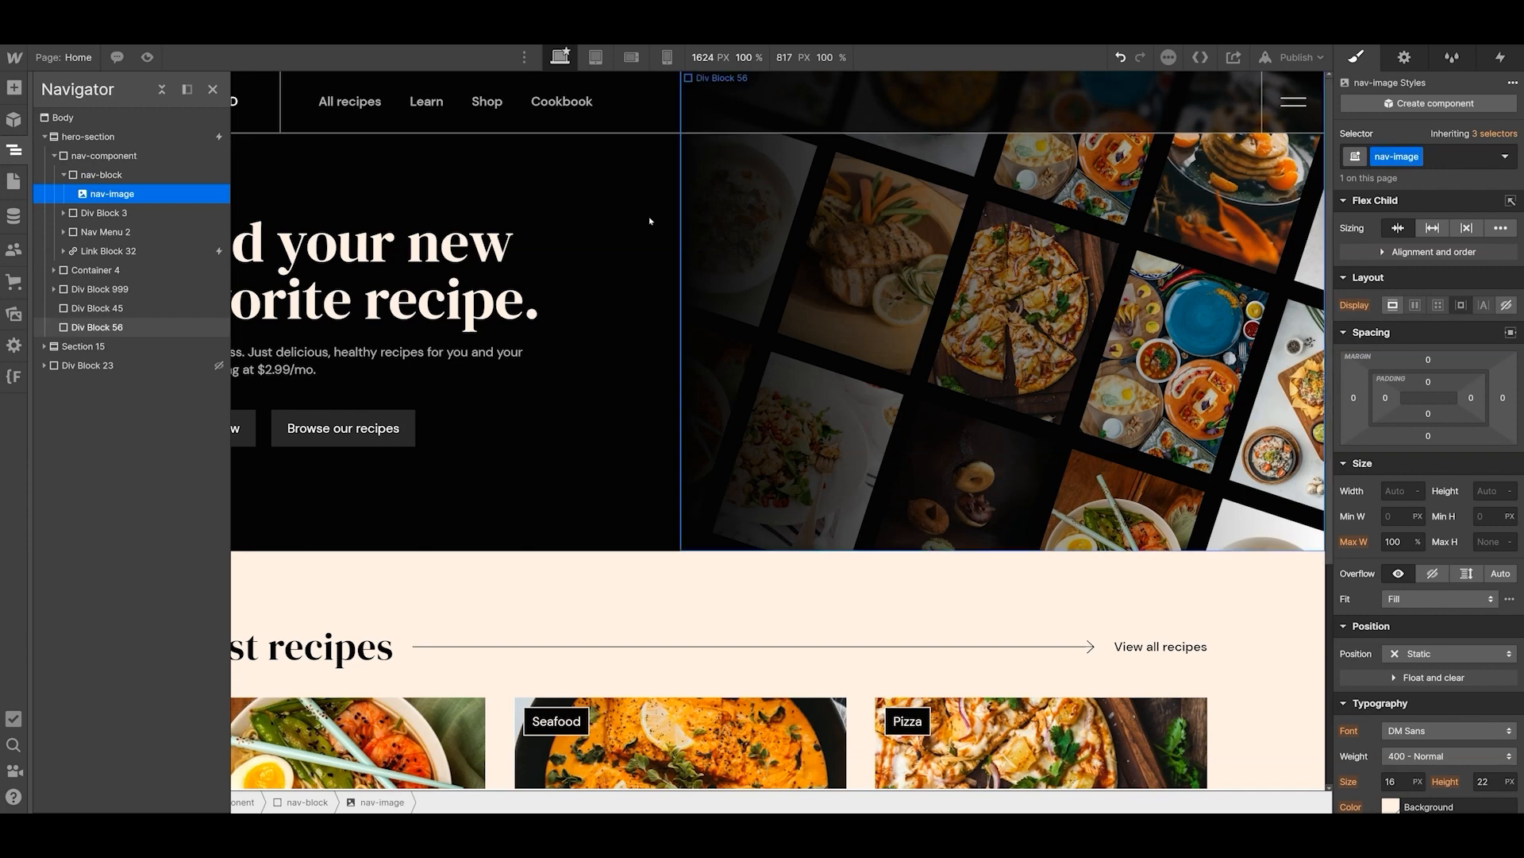
- Rename the class of Div Block 3, which holds the FLŌĒ FOOD logo, as nav-logo-block
{"action": "left_click", "coordinate": [88, 213]}
{"action": "left_click", "coordinate": [63, 213]}
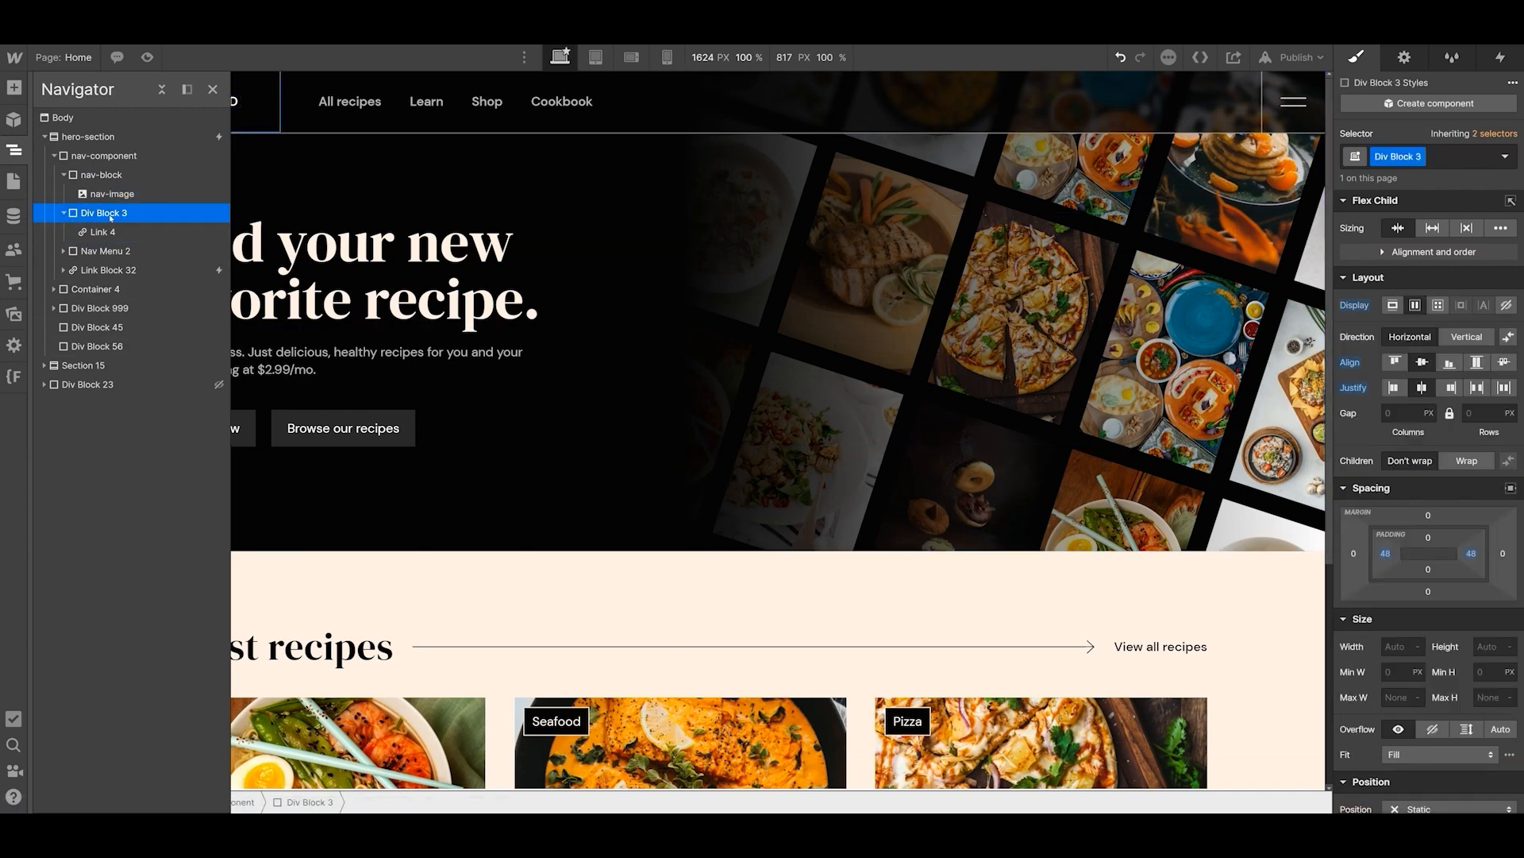
{"action": "left_click", "coordinate": [212, 88]}
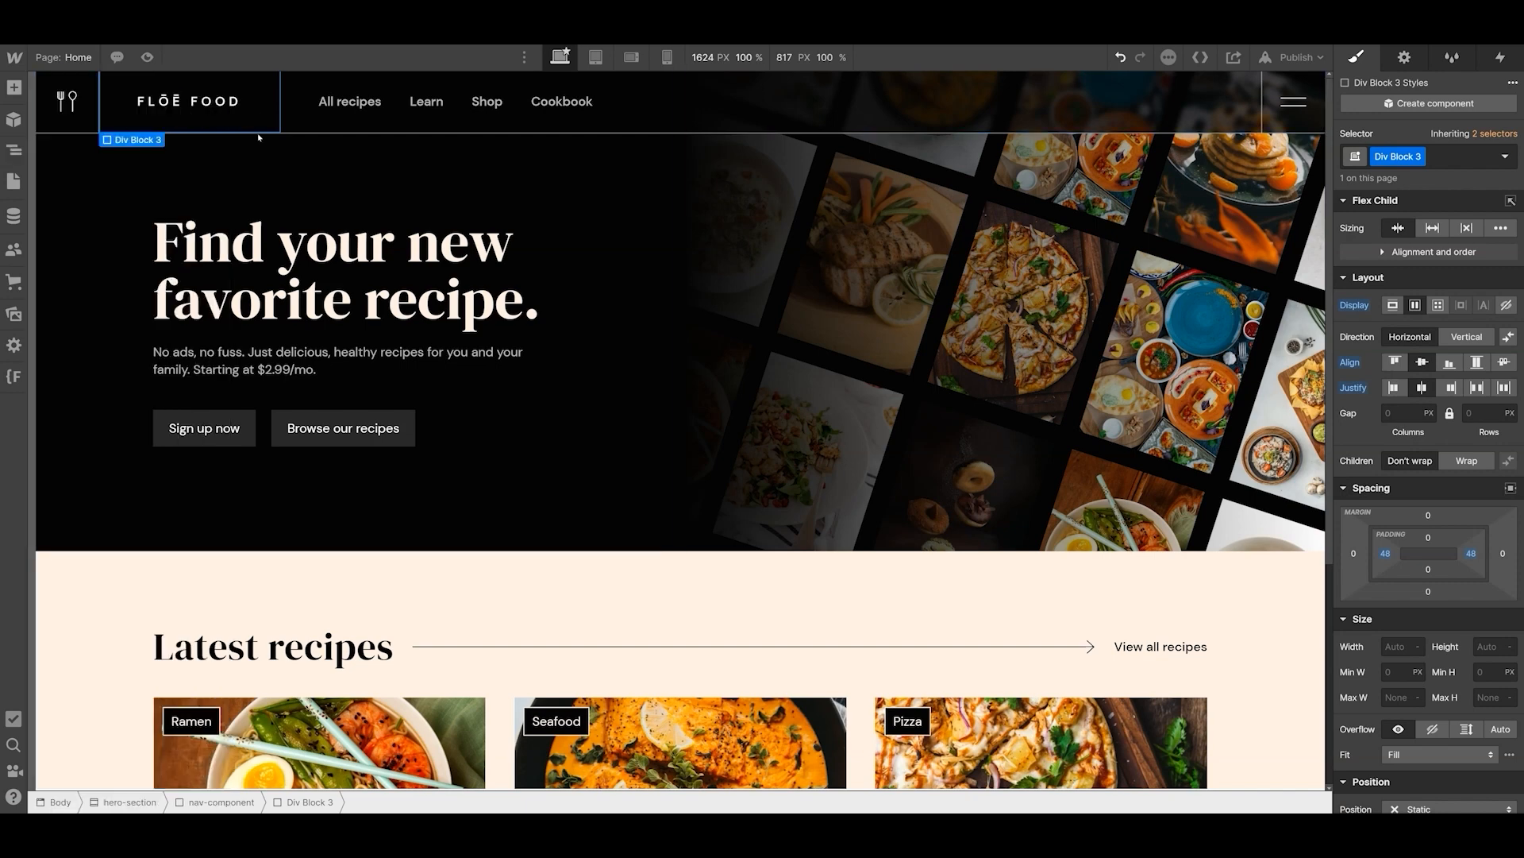
{"action": "type", "text": "nav-logo-bblock"}
{"action": "key", "text": "Return"}
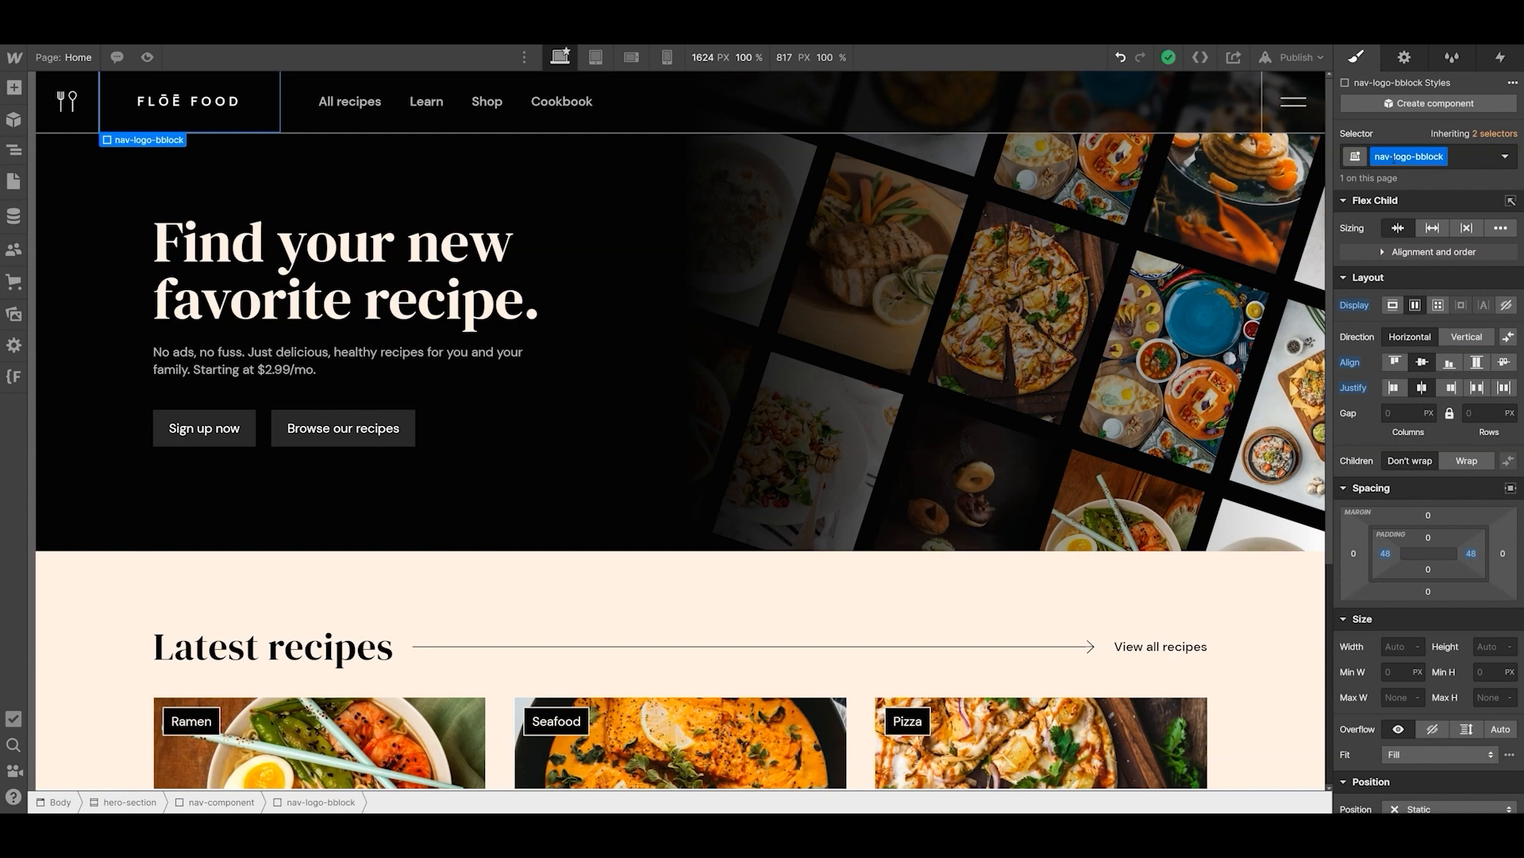
{"action": "key", "text": "Left"}
{"action": "key", "text": "Left"}
{"action": "key", "text": "Left"}
{"action": "key", "text": "Left"}
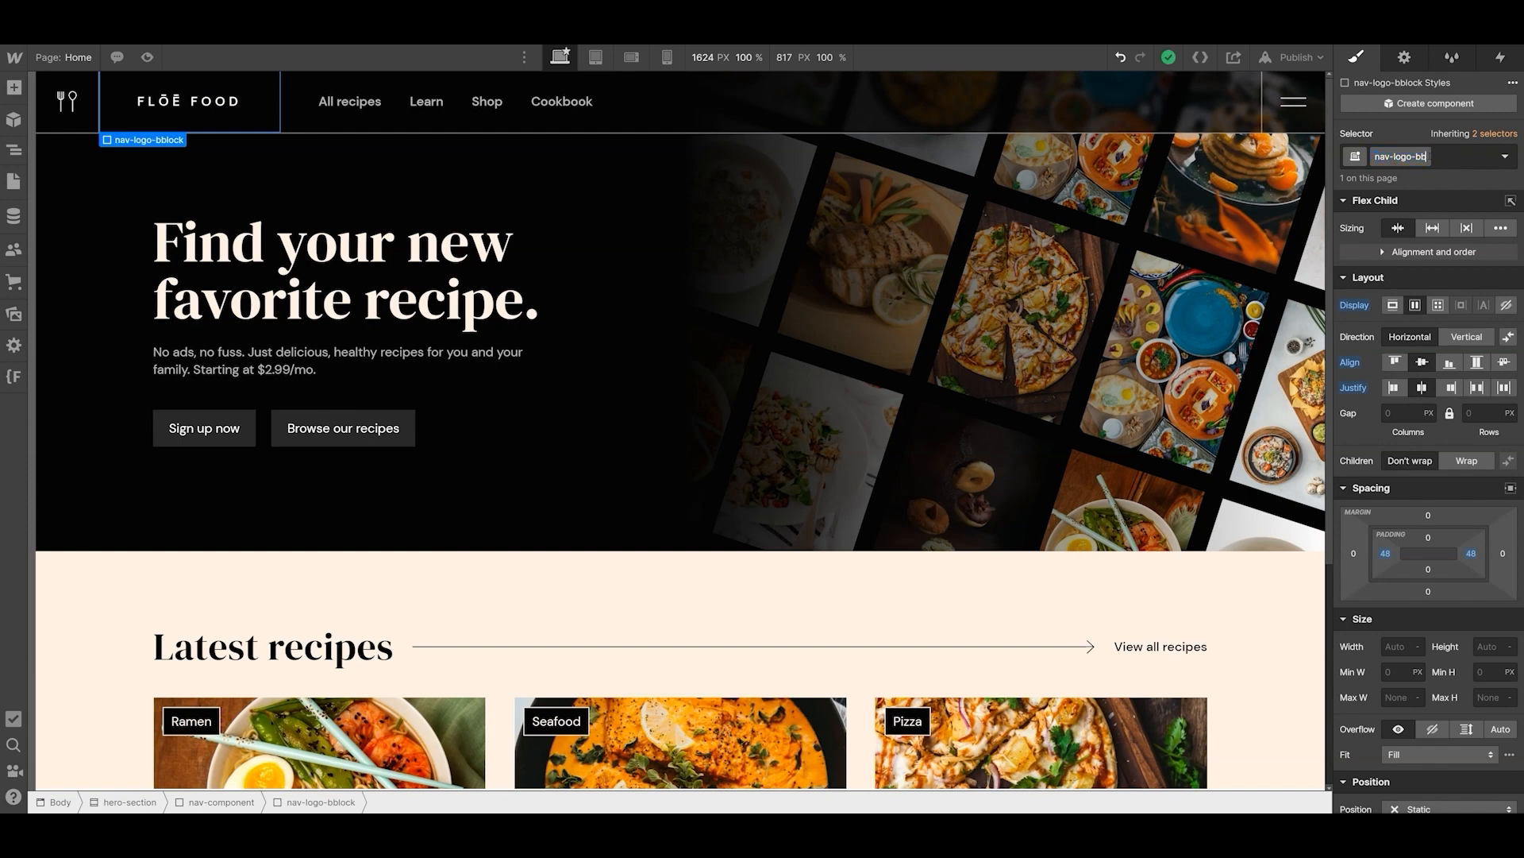
{"action": "key", "text": "BackSpace"}
{"action": "key", "text": "Return"}
- Rename the Link 4 class of the link inside nav-logo-block as nav-link
{"action": "left_click", "coordinate": [15, 150]}
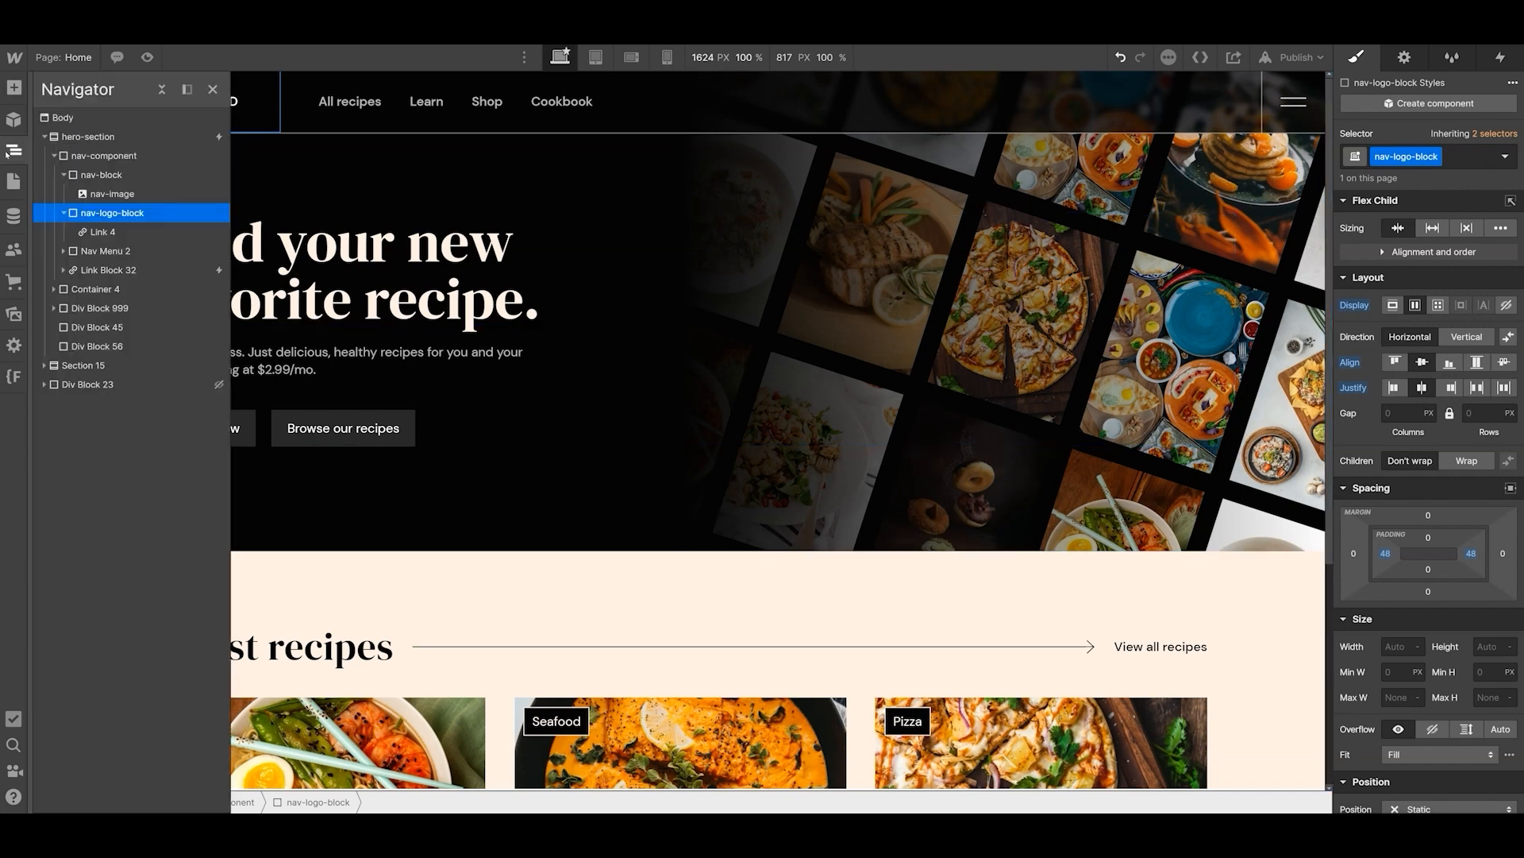
{"action": "left_click", "coordinate": [93, 229]}
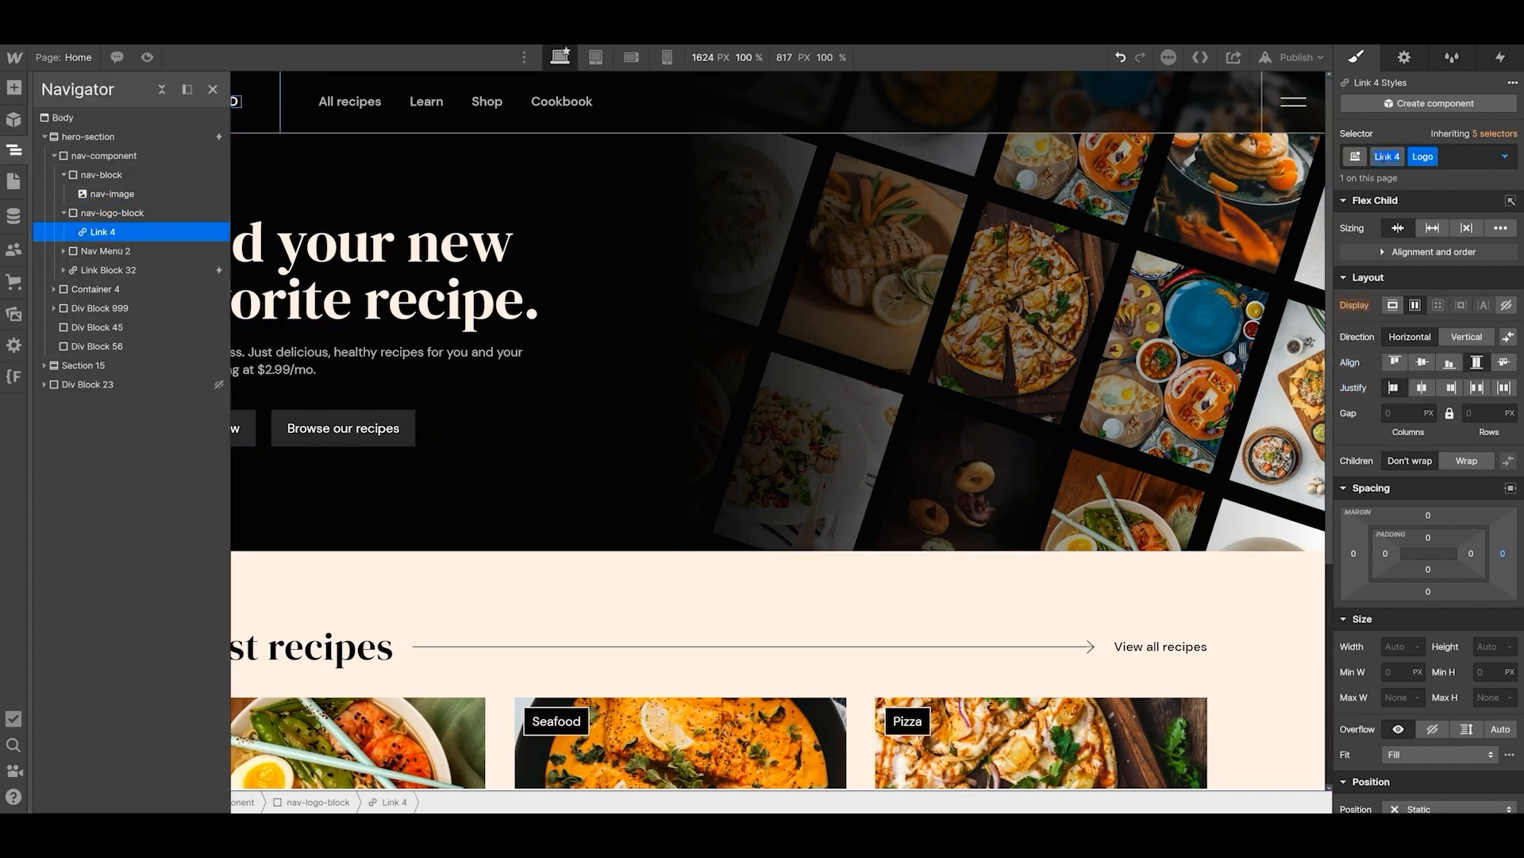
{"action": "type", "text": "nav-link"}
{"action": "key", "text": "Return"}
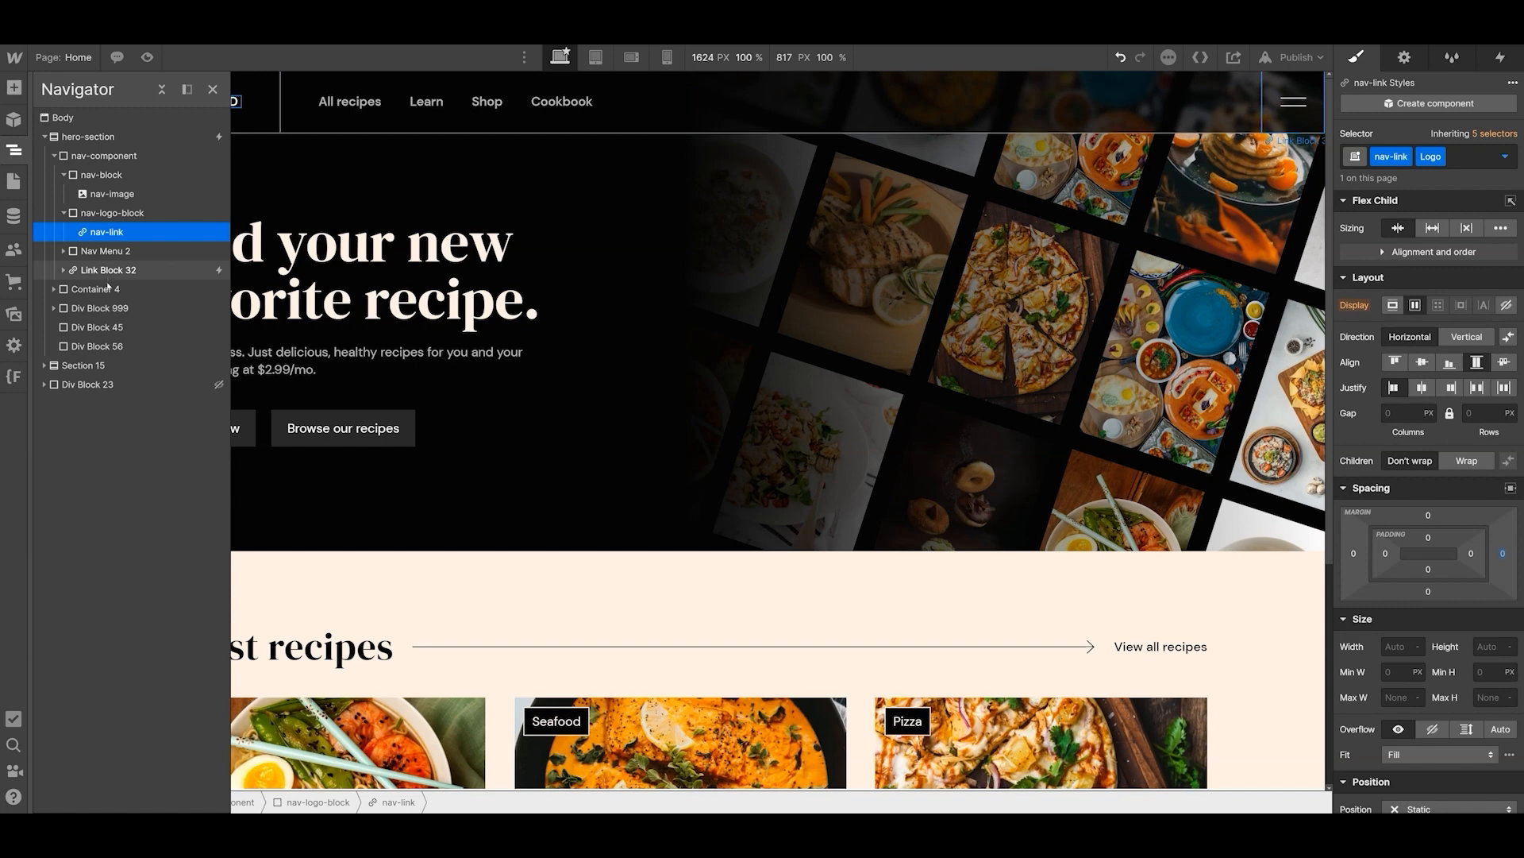
- Rename the Container 4 class of the container in the hero section as hero-container
{"action": "left_click", "coordinate": [54, 155]}
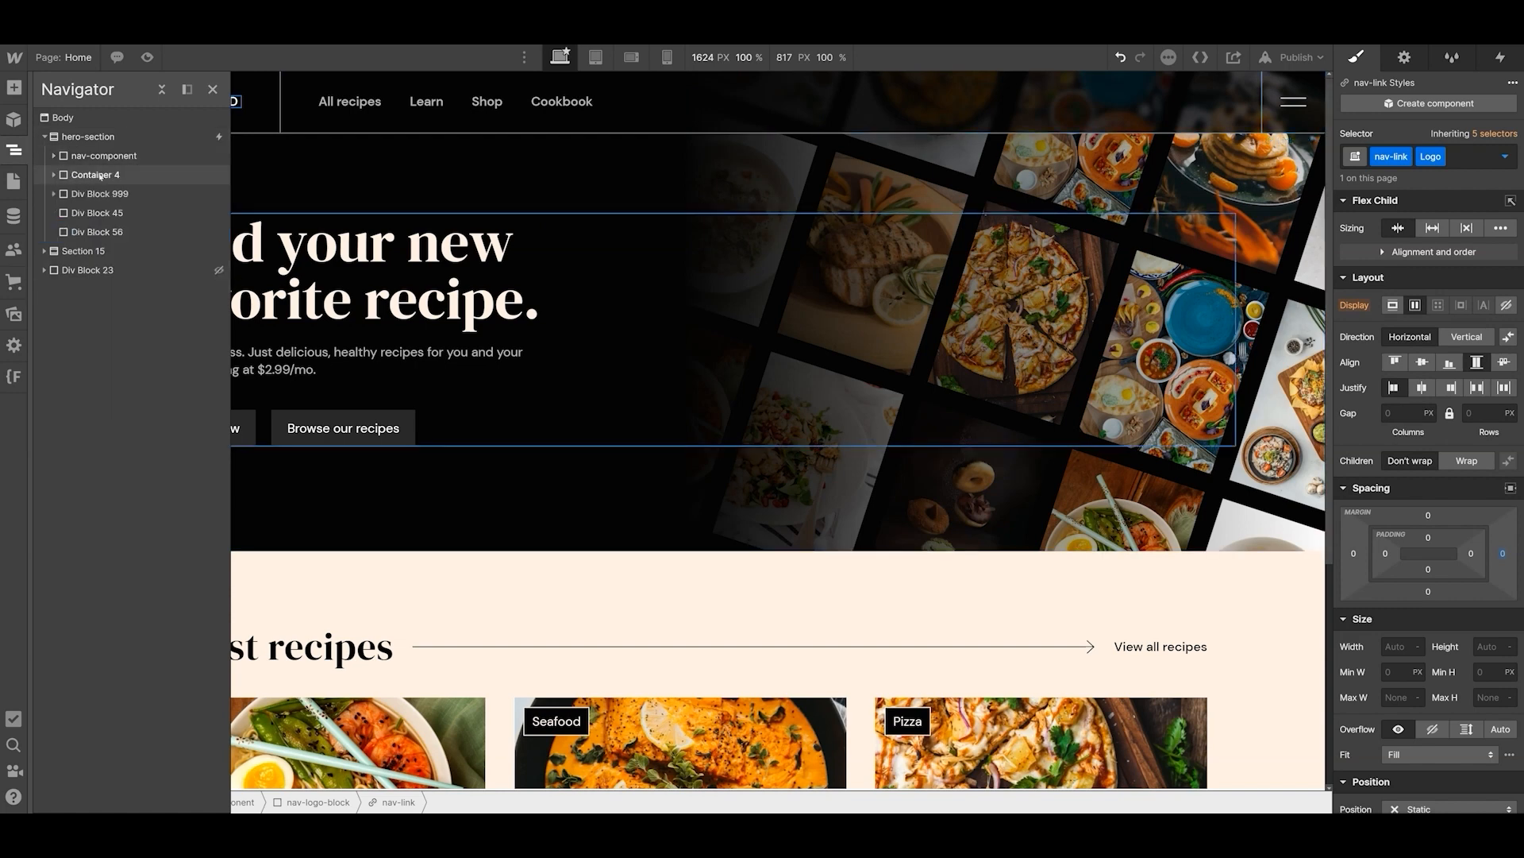
{"action": "left_click", "coordinate": [94, 175]}
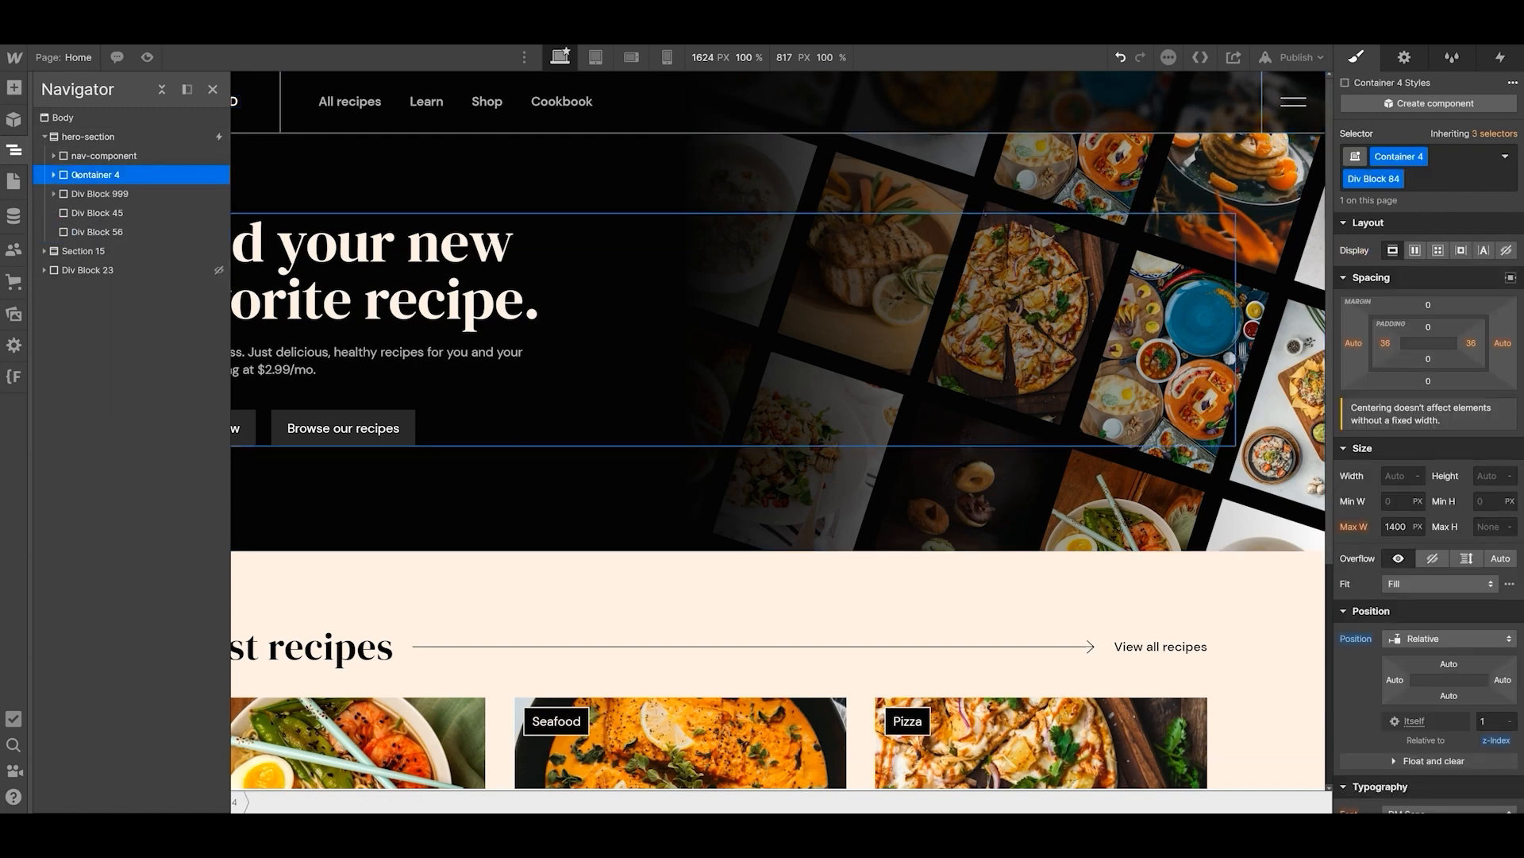
{"action": "double_click", "coordinate": [1391, 156]}
{"action": "type", "text": "hero-container"}
{"action": "key", "text": "Return"}
- Rename the class of Div Block 5 inside the hero container as hero-content
{"action": "left_click", "coordinate": [54, 175]}
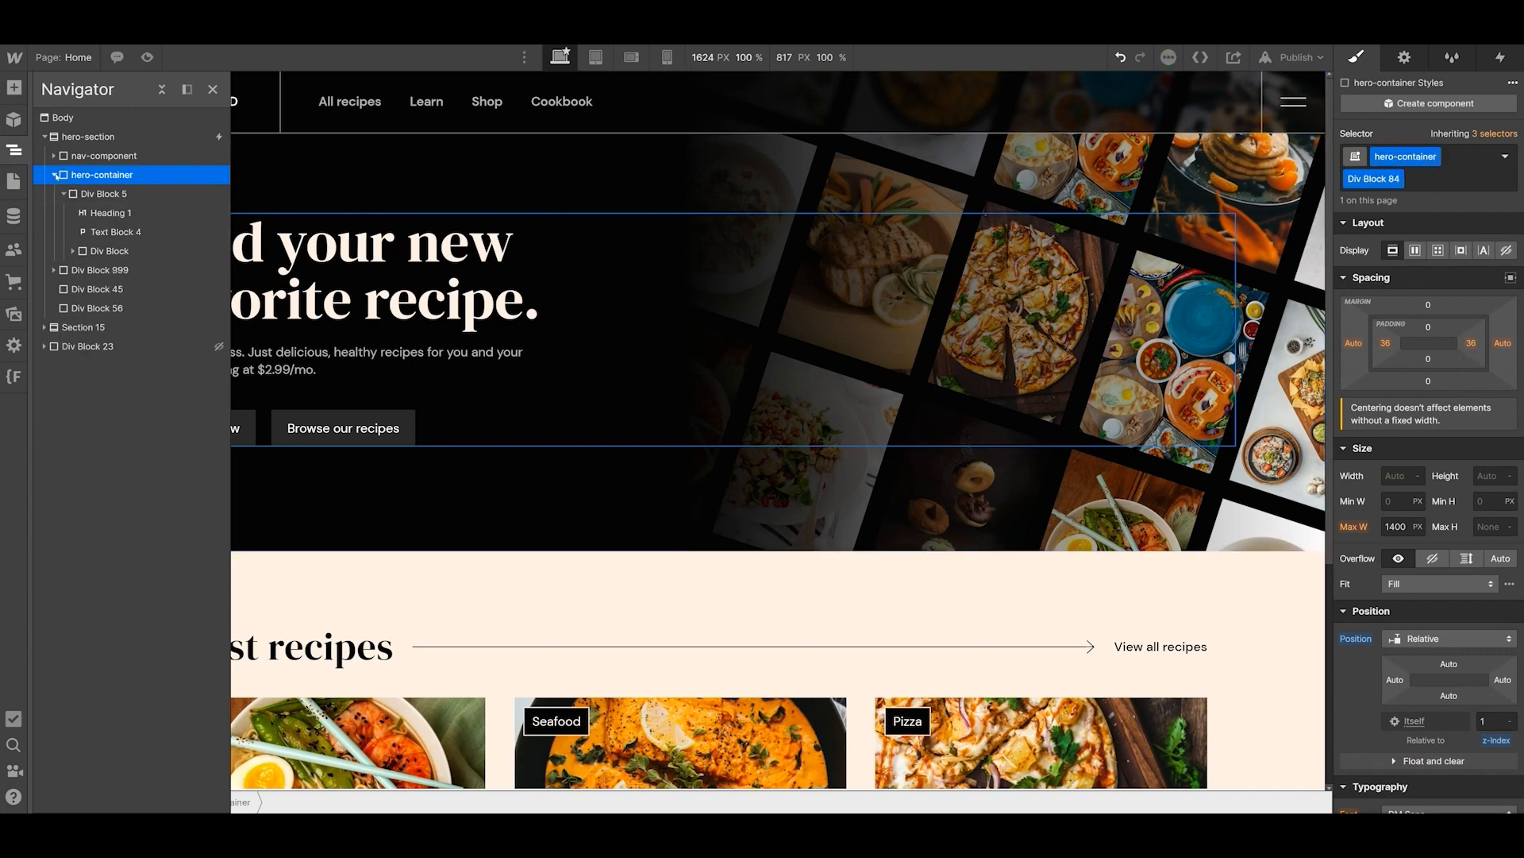
{"action": "left_click", "coordinate": [97, 193]}
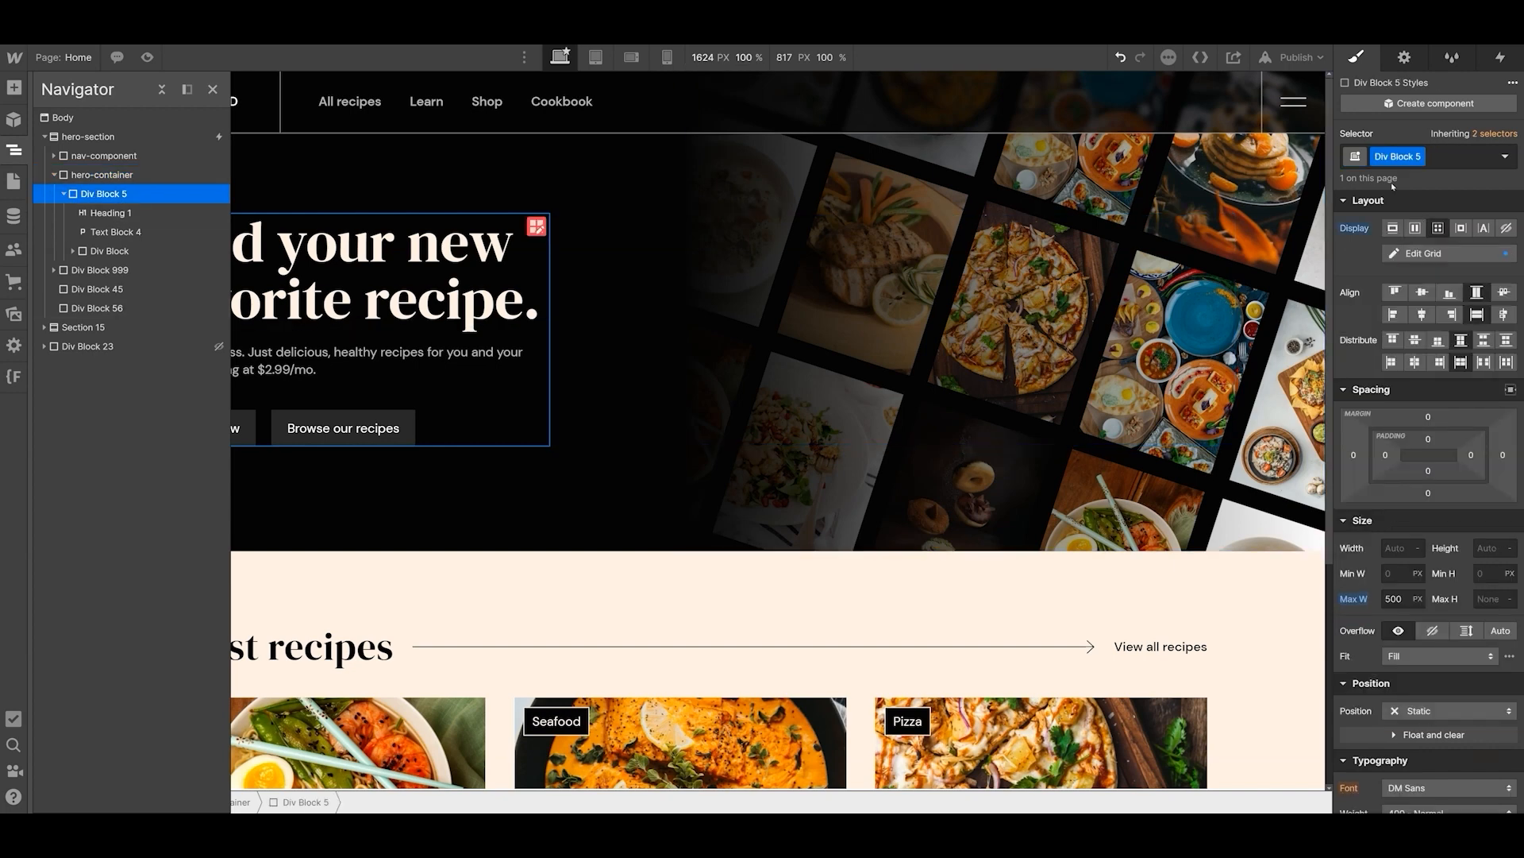
{"action": "type", "text": "hero-content"}
{"action": "key", "text": "Return"}
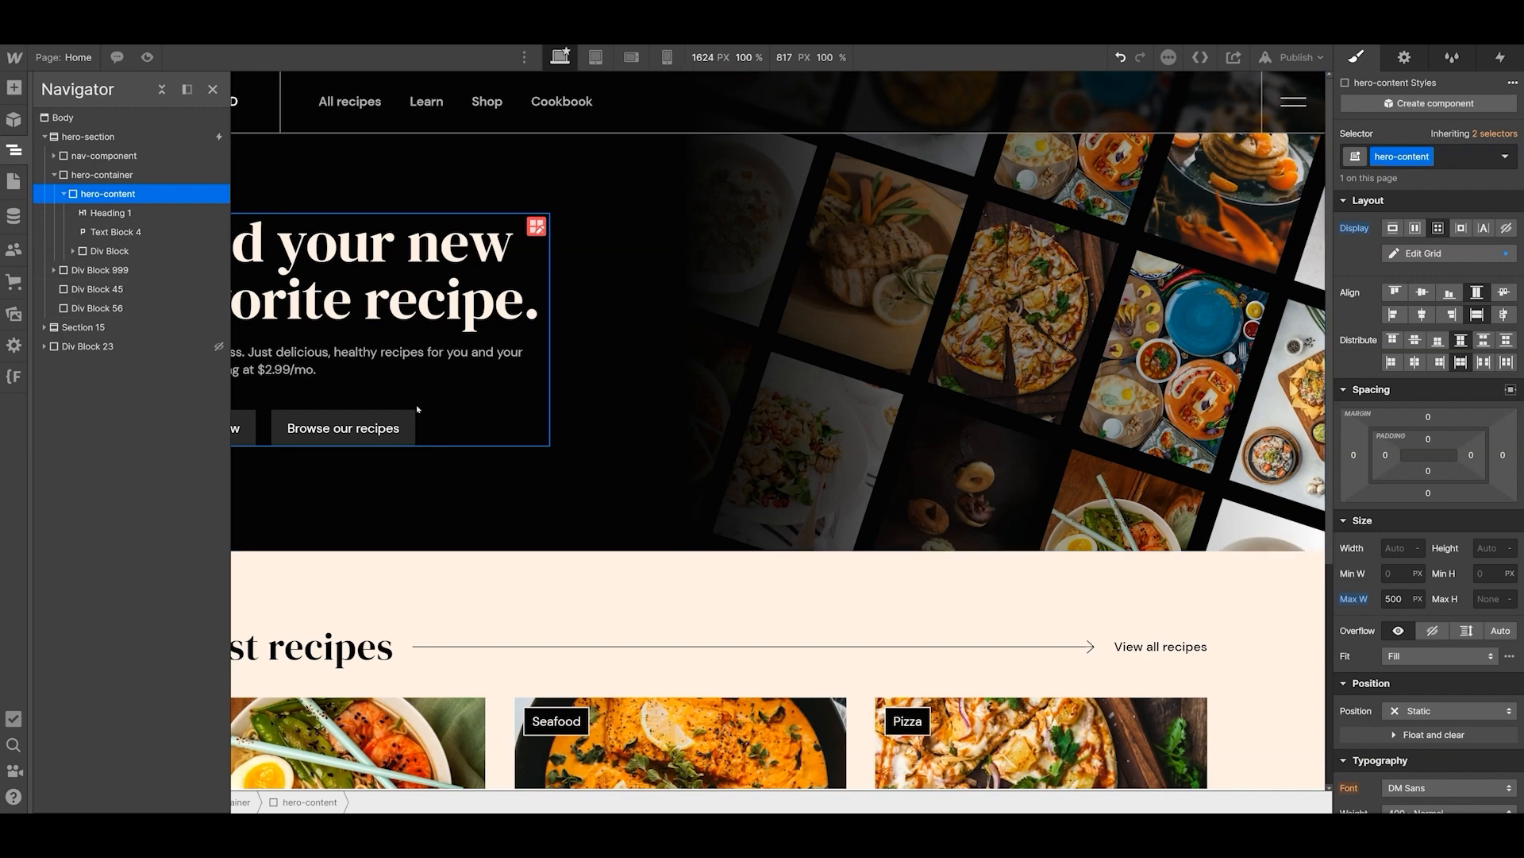
- Create a new class hero-heading on the Heading 1 element inside the hero content block
{"action": "left_click", "coordinate": [107, 213]}
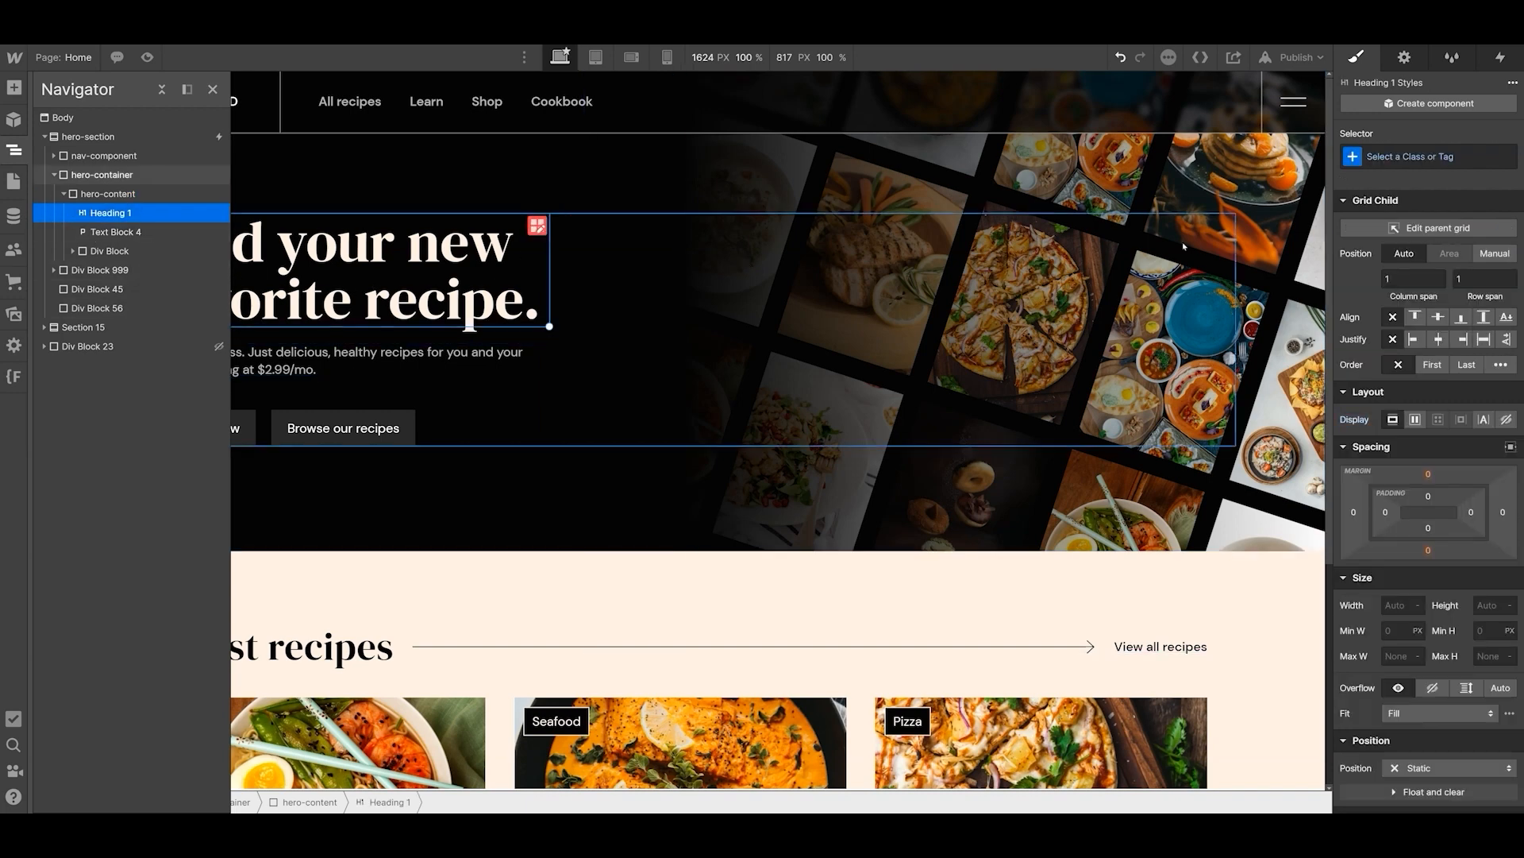
{"action": "key", "text": "ctrl+Return"}
{"action": "type", "text": "hero-heading"}
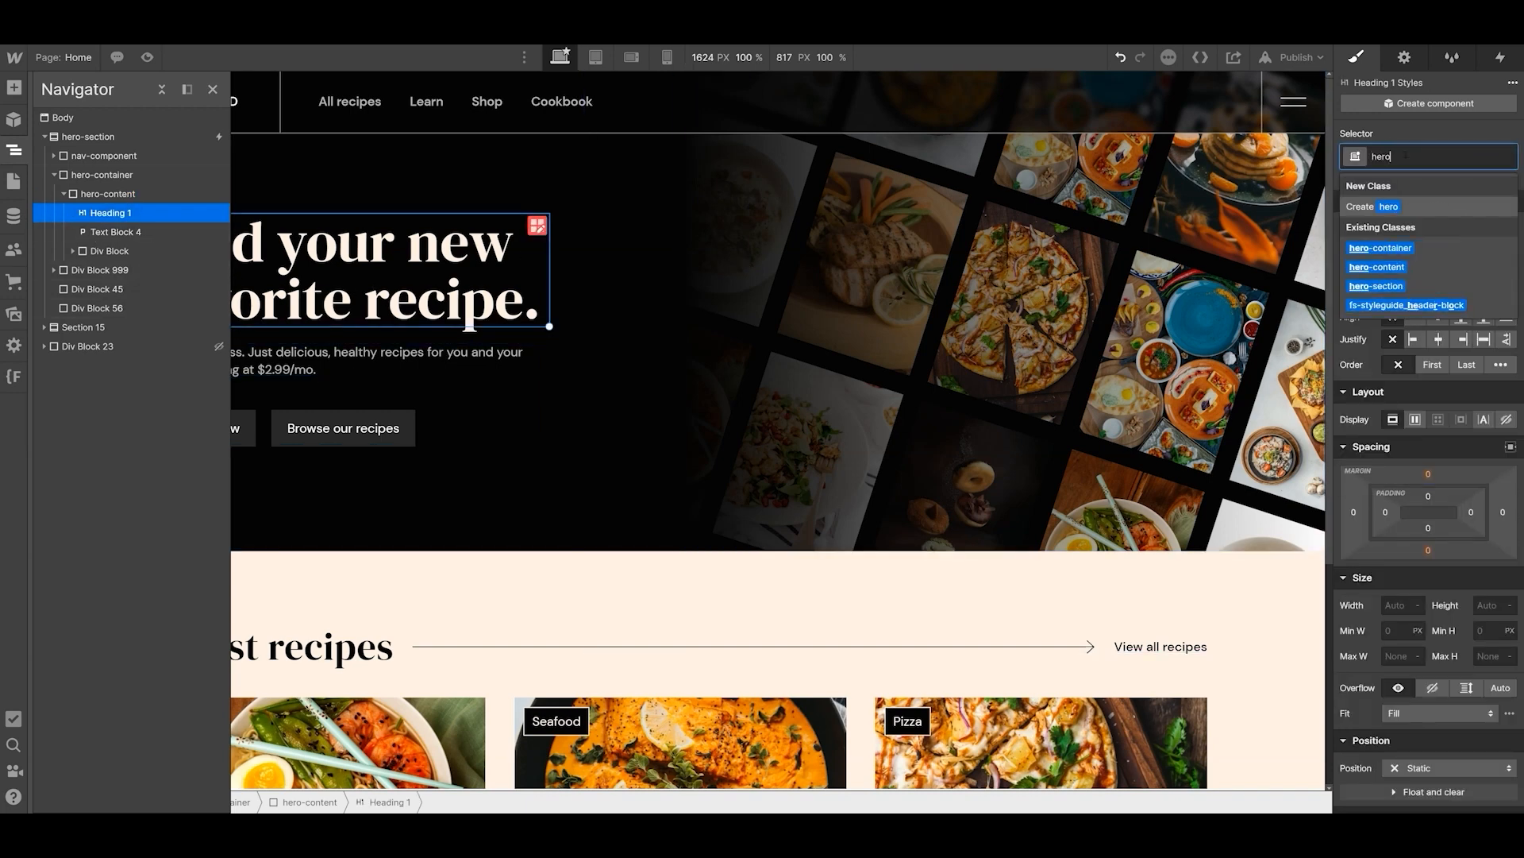
{"action": "key", "text": "Return"}
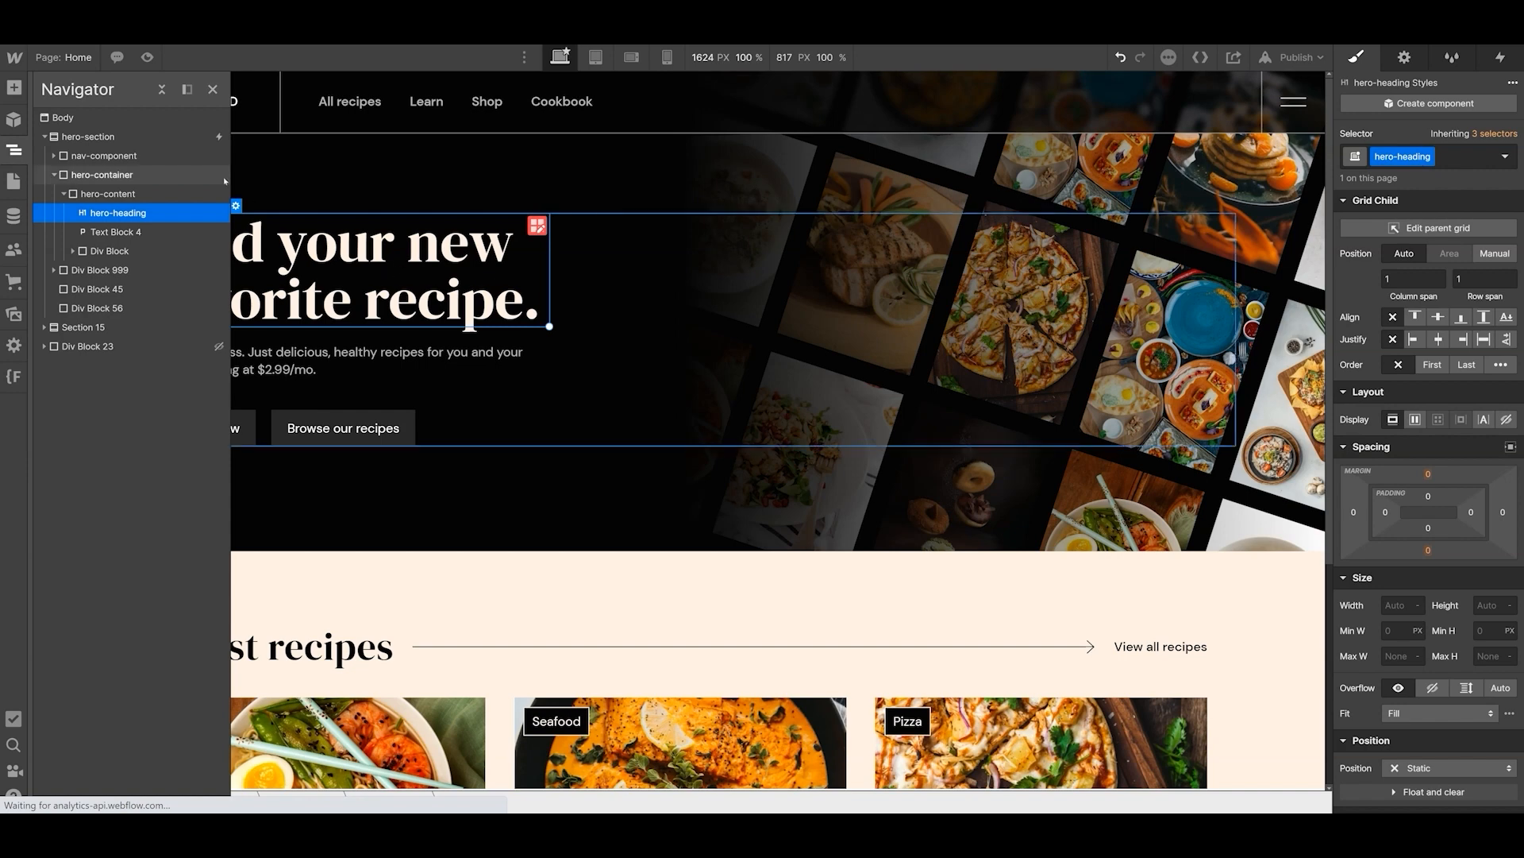
{"action": "left_click", "coordinate": [212, 89]}
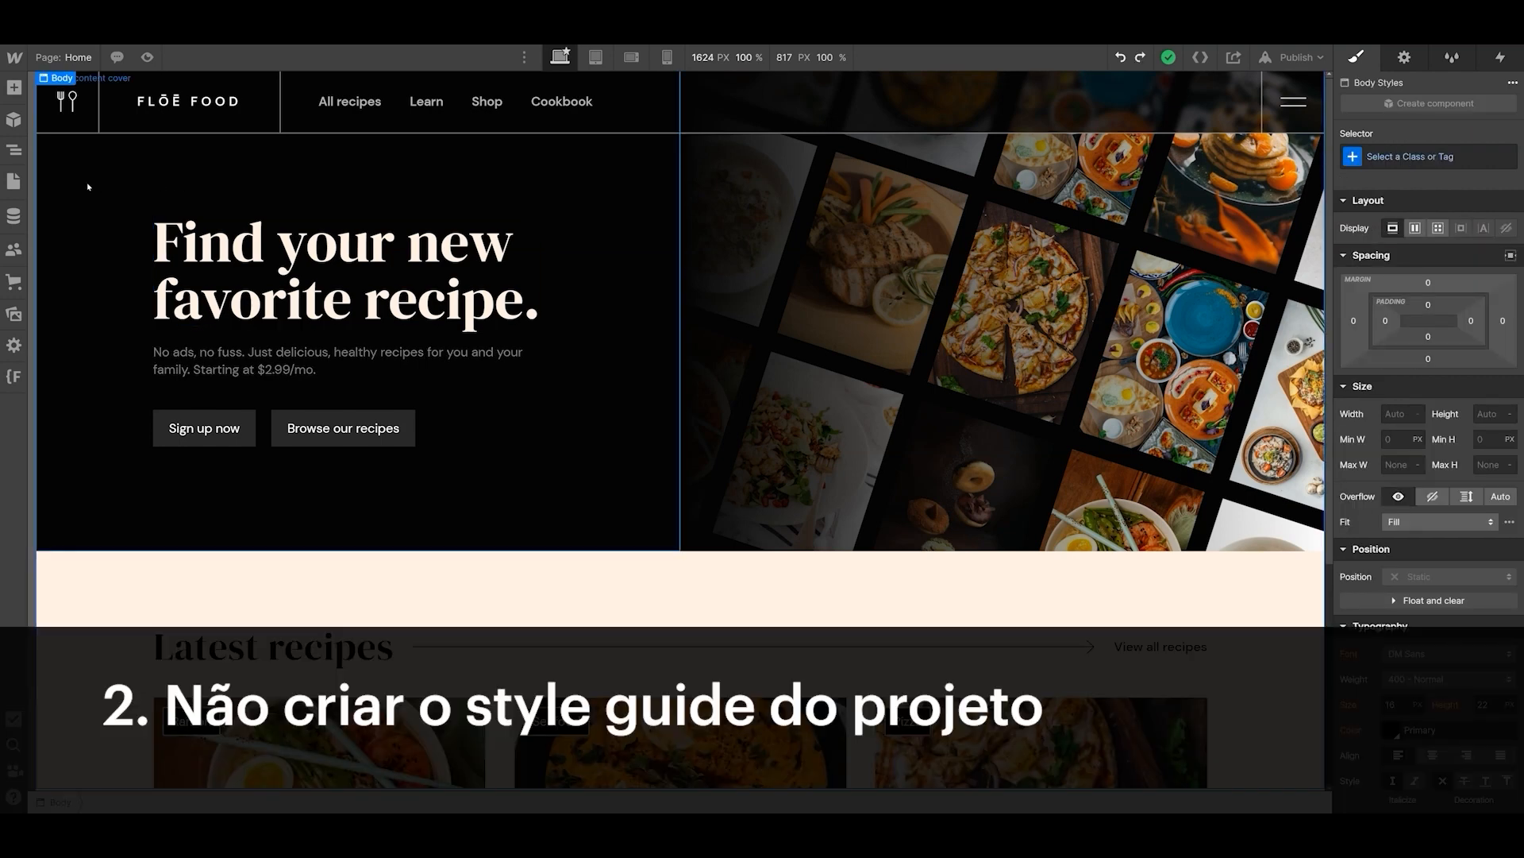
- Open the Style Guide page and examine its structure classes, HTML tag styles, text and background colors, and max-width classes
{"action": "left_click", "coordinate": [13, 181]}
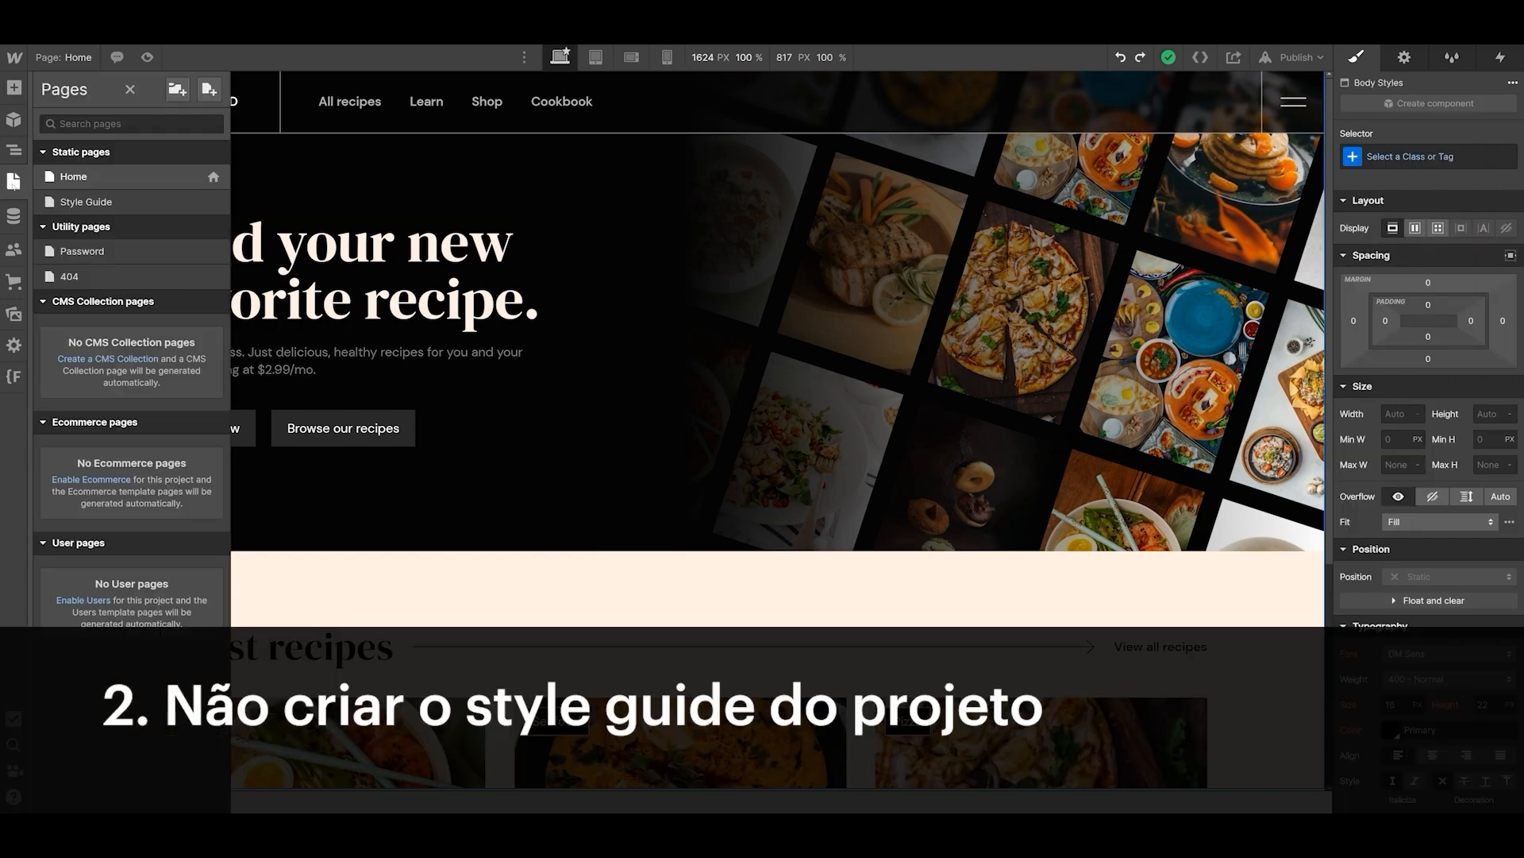
{"action": "left_click", "coordinate": [146, 205]}
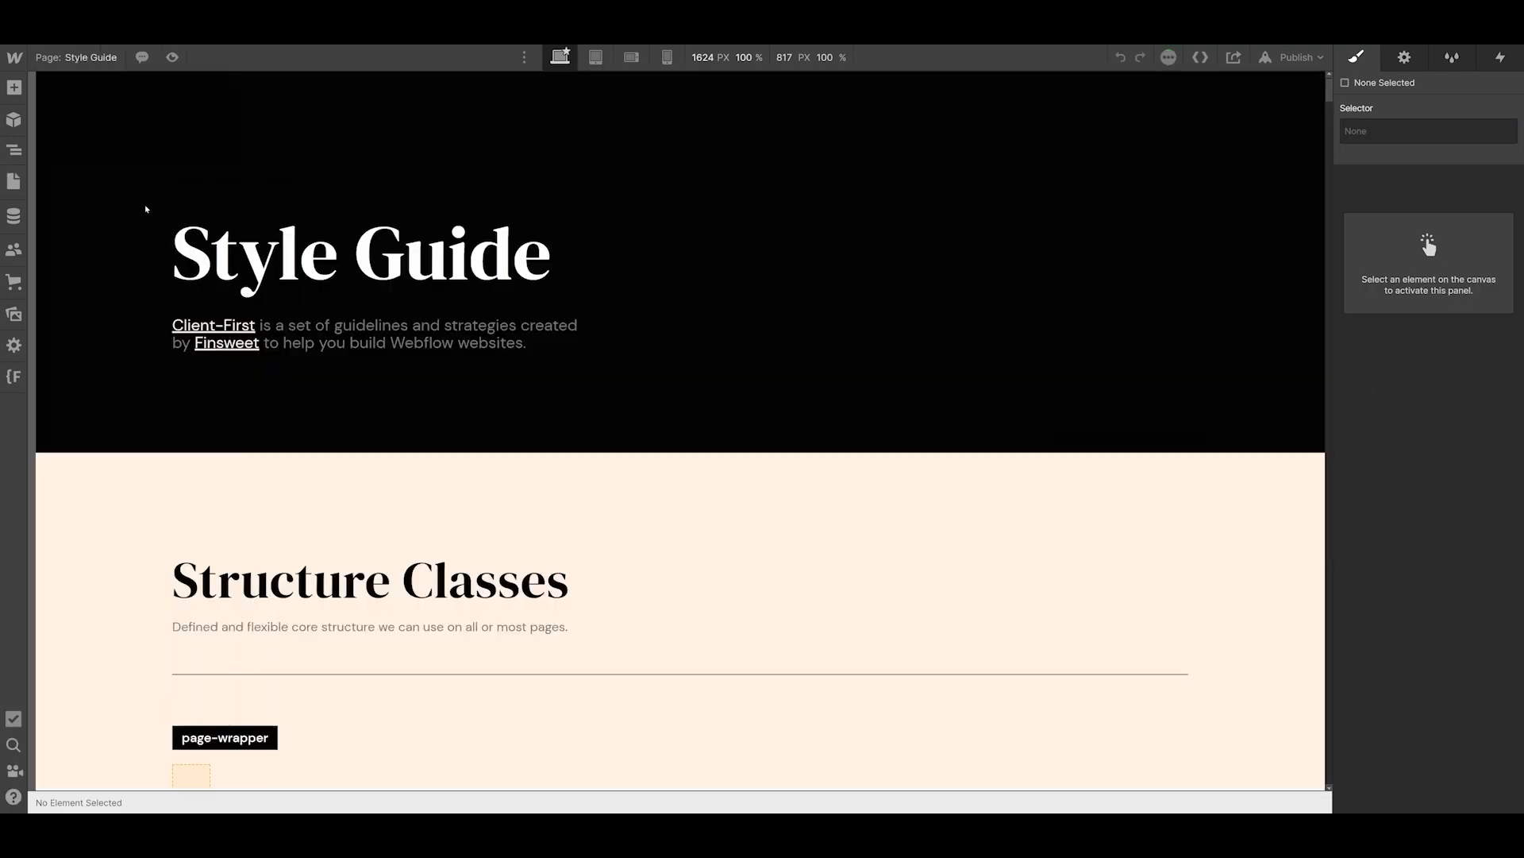
{"action": "scroll", "coordinate": [199, 318], "scroll_direction": "down", "scroll_amount": 10}
{"action": "scroll", "coordinate": [249, 355], "scroll_direction": "down", "scroll_amount": 20}
{"action": "scroll", "coordinate": [249, 355], "scroll_direction": "down", "scroll_amount": 20}
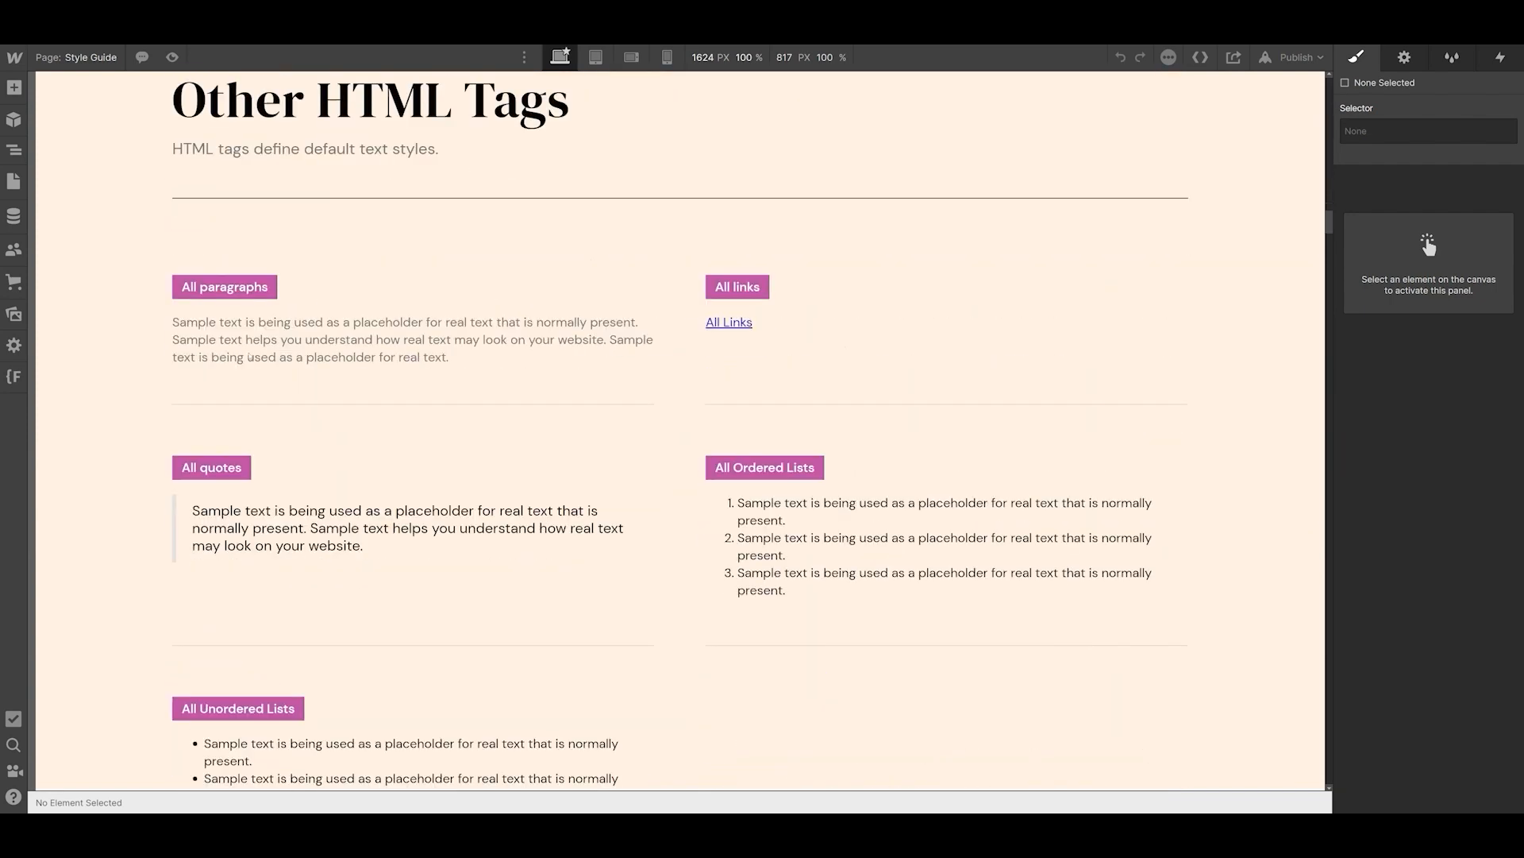
{"action": "scroll", "coordinate": [250, 356], "scroll_direction": "down", "scroll_amount": 20}
{"action": "scroll", "coordinate": [249, 356], "scroll_direction": "down", "scroll_amount": 20}
{"action": "scroll", "coordinate": [250, 356], "scroll_direction": "down", "scroll_amount": 20}
{"action": "scroll", "coordinate": [249, 356], "scroll_direction": "down", "scroll_amount": 20}
{"action": "scroll", "coordinate": [250, 355], "scroll_direction": "down", "scroll_amount": 20}
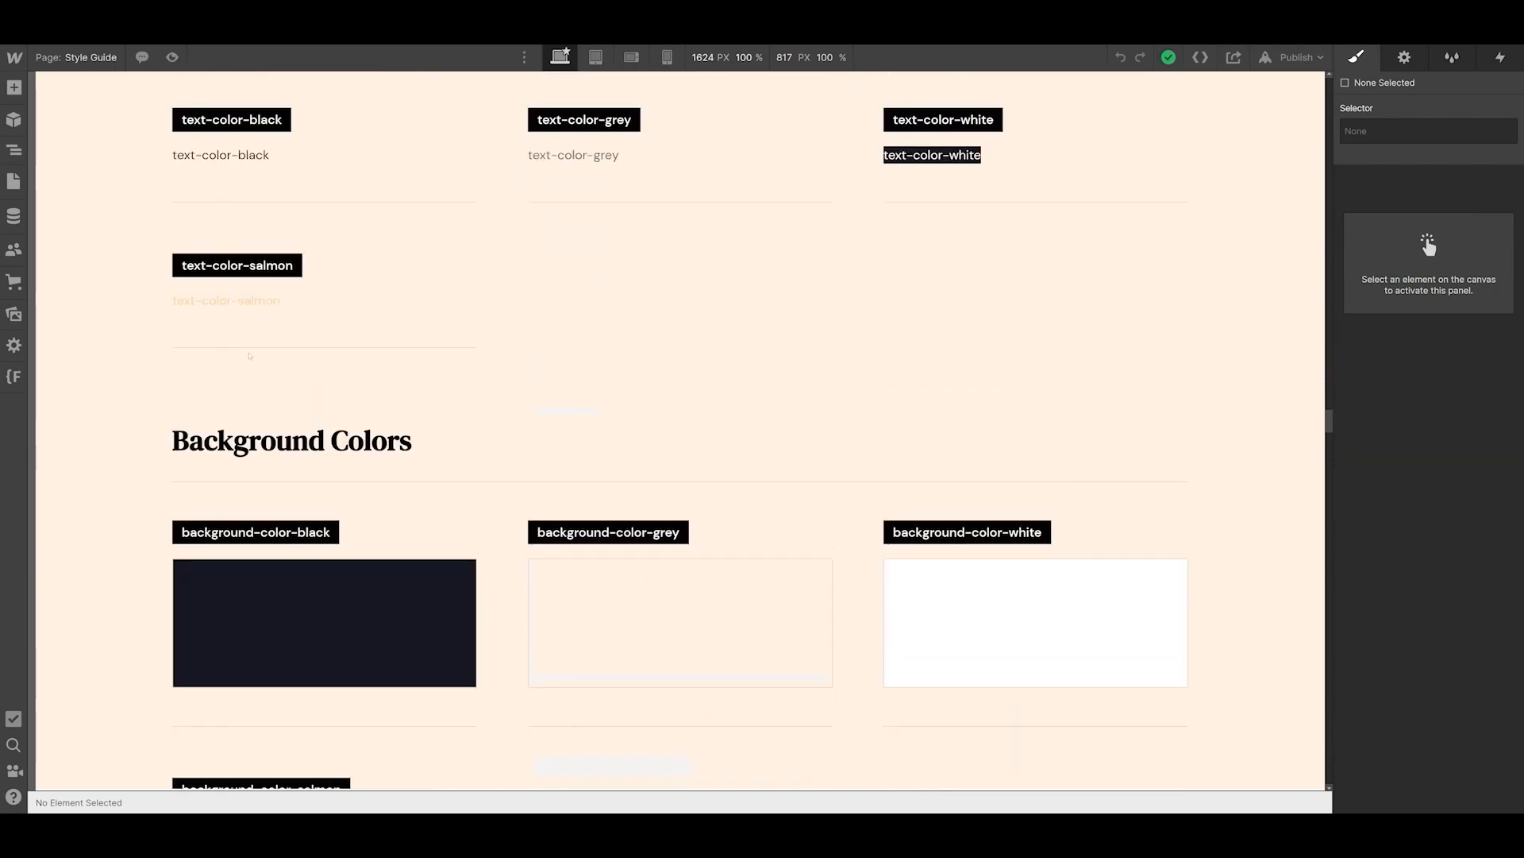
{"action": "scroll", "coordinate": [249, 356], "scroll_direction": "down", "scroll_amount": 1}
{"action": "scroll", "coordinate": [250, 355], "scroll_direction": "down", "scroll_amount": 14}
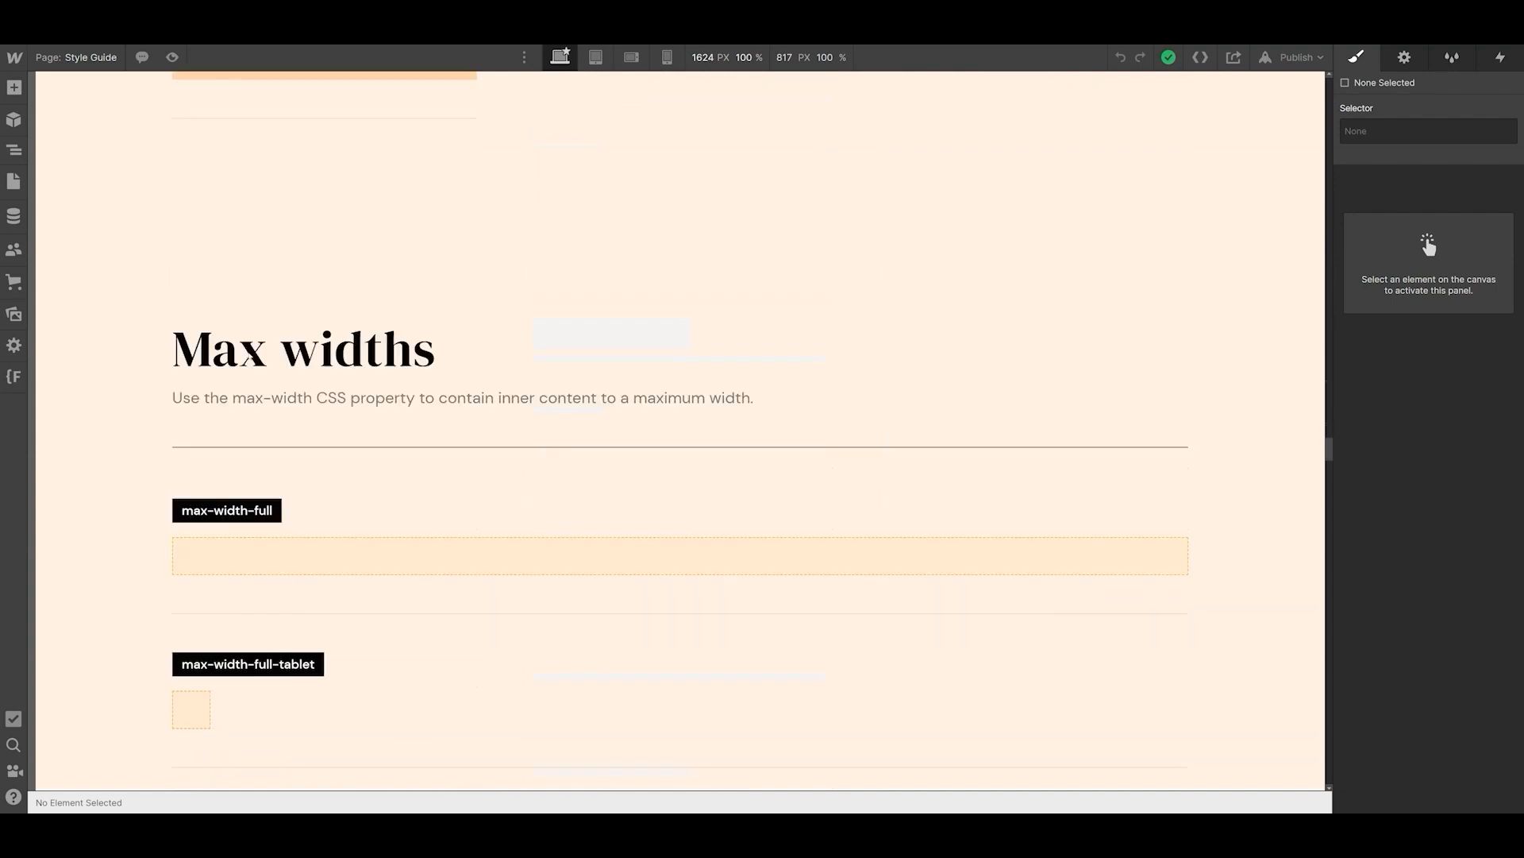
{"action": "scroll", "coordinate": [249, 356], "scroll_direction": "down", "scroll_amount": 12}
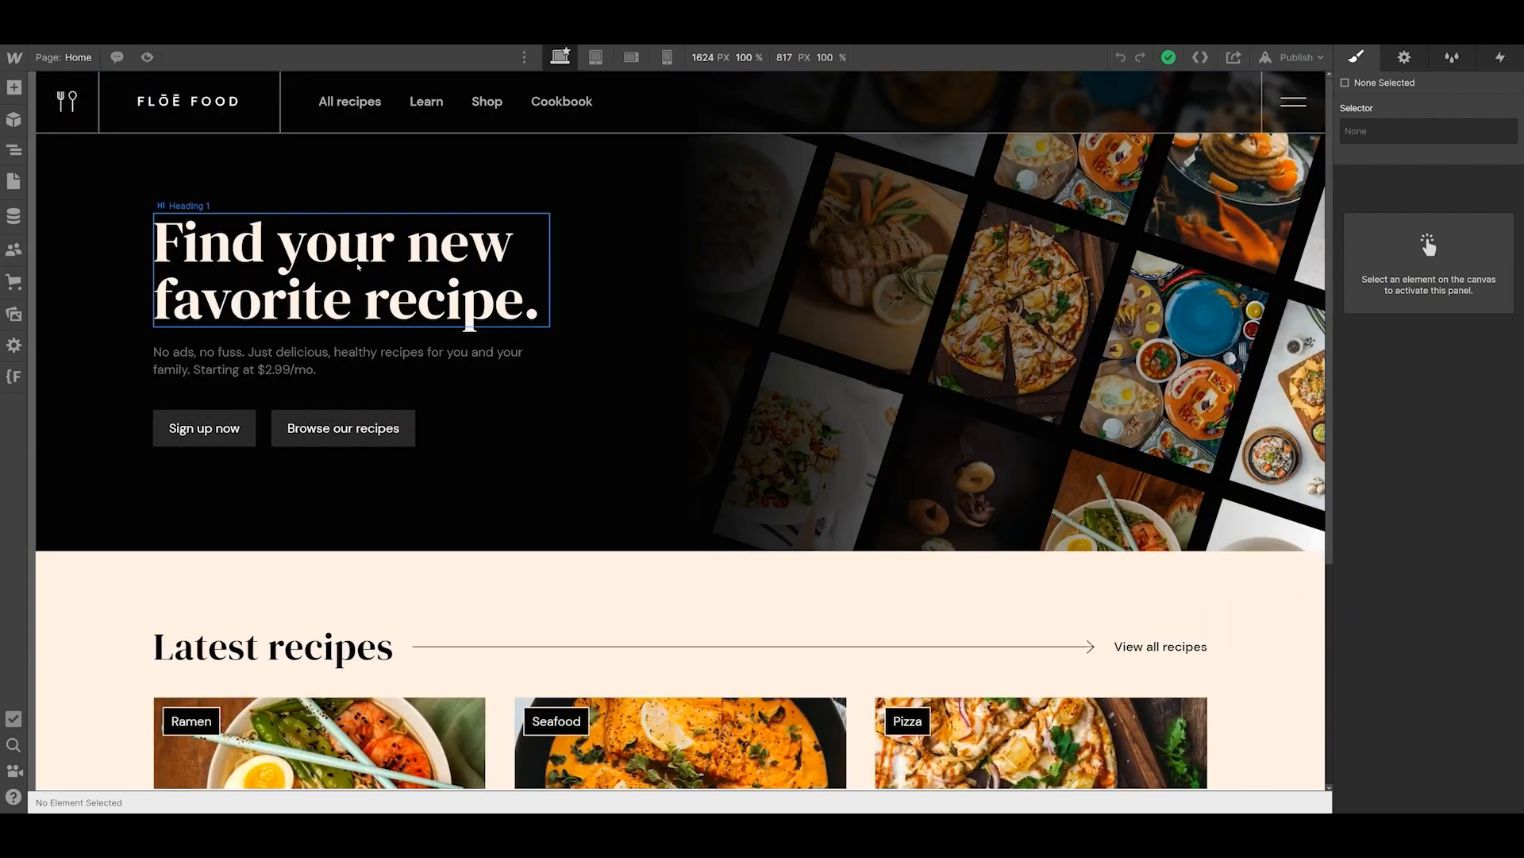
- Apply the existing heading-style-h2 class to the Heading 1 element in the hero
{"action": "left_click", "coordinate": [354, 266]}
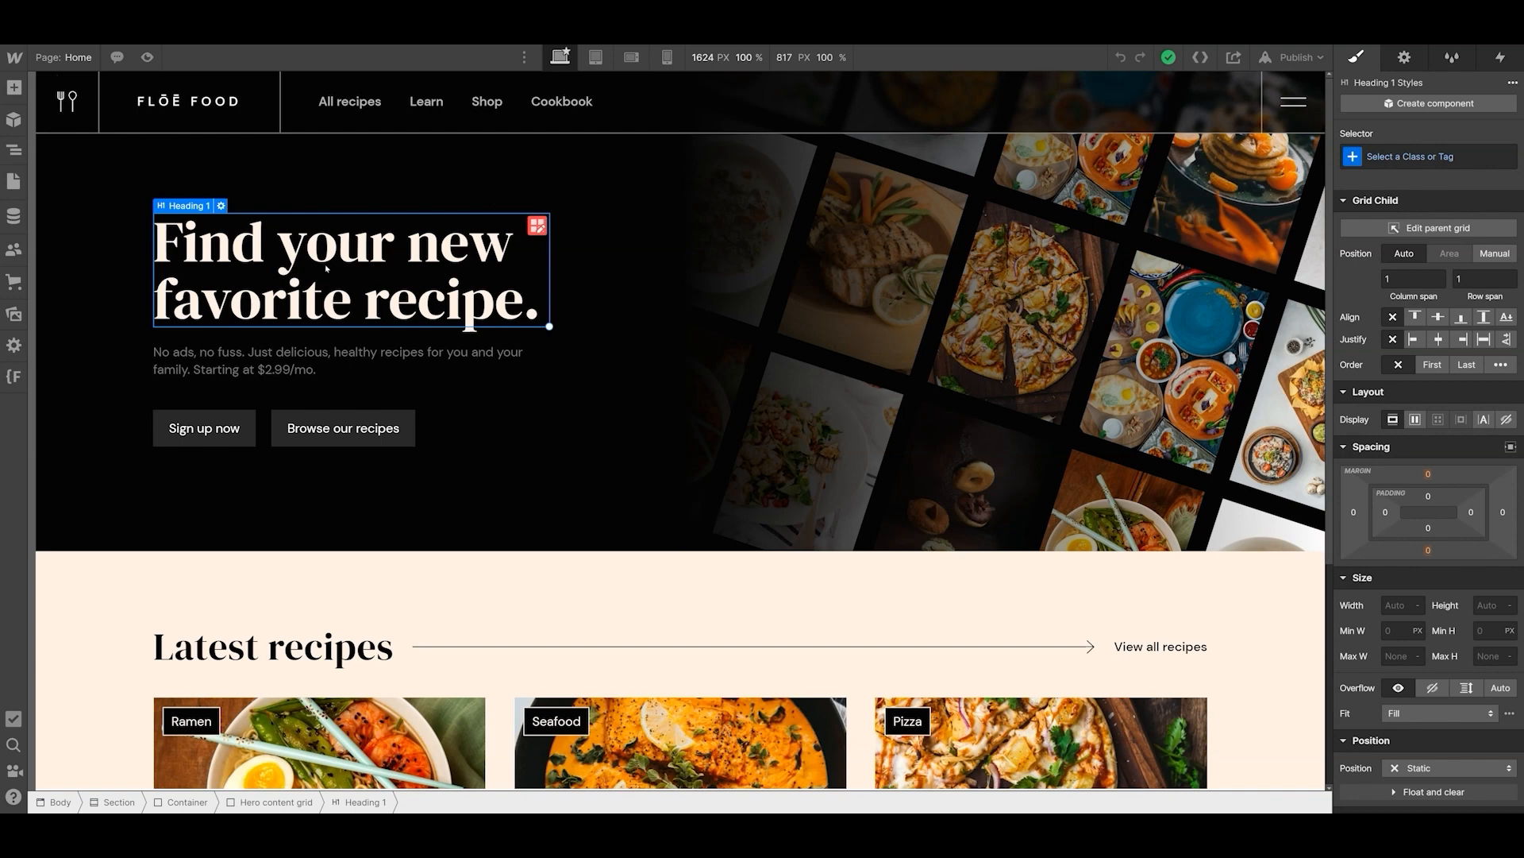
{"action": "key", "text": "ctrl+Return"}
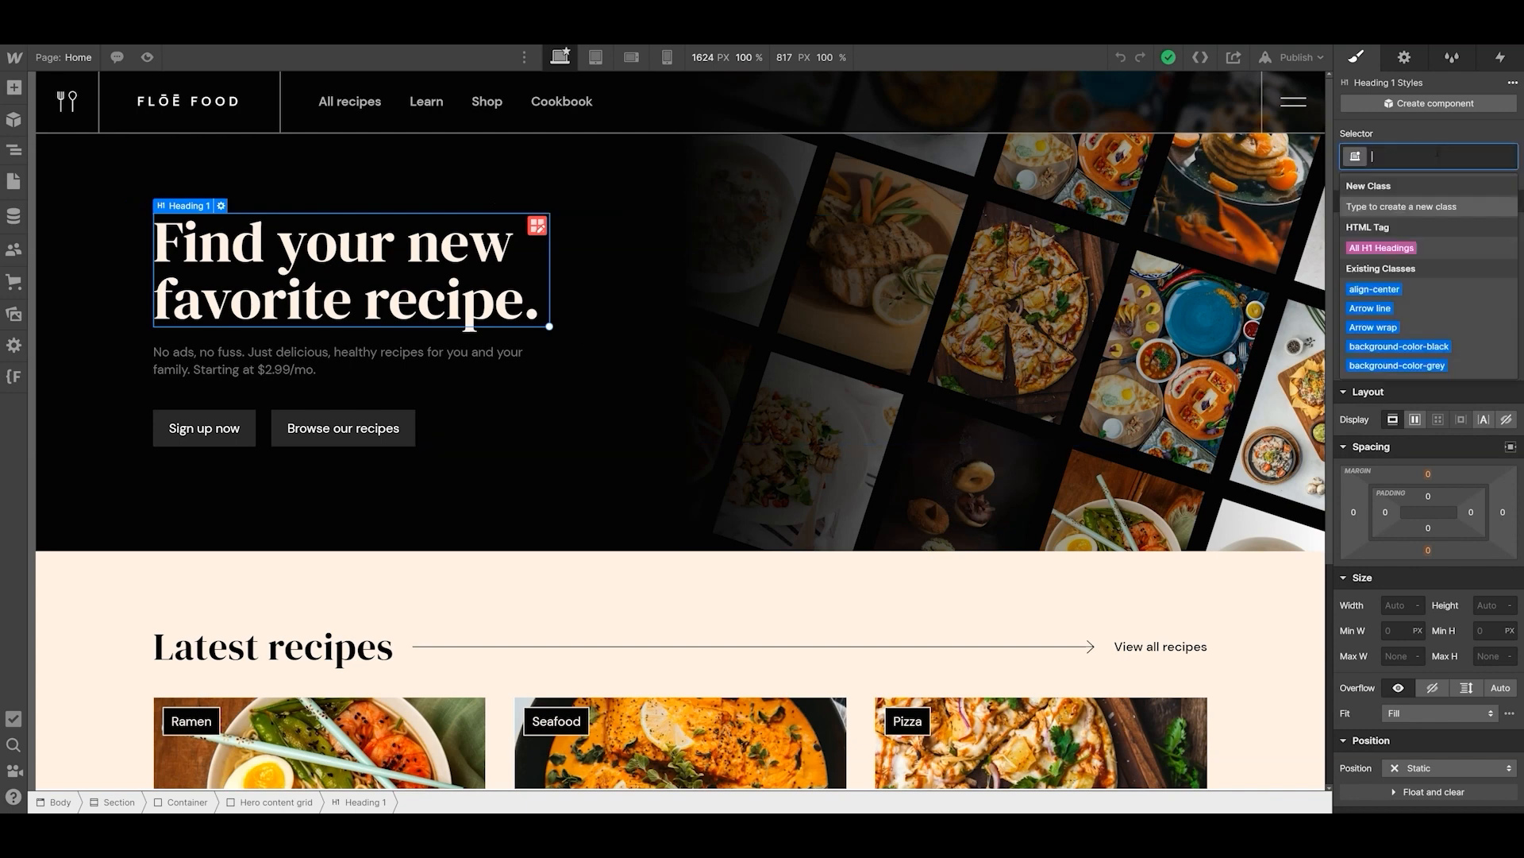
{"action": "type", "text": "heading"}
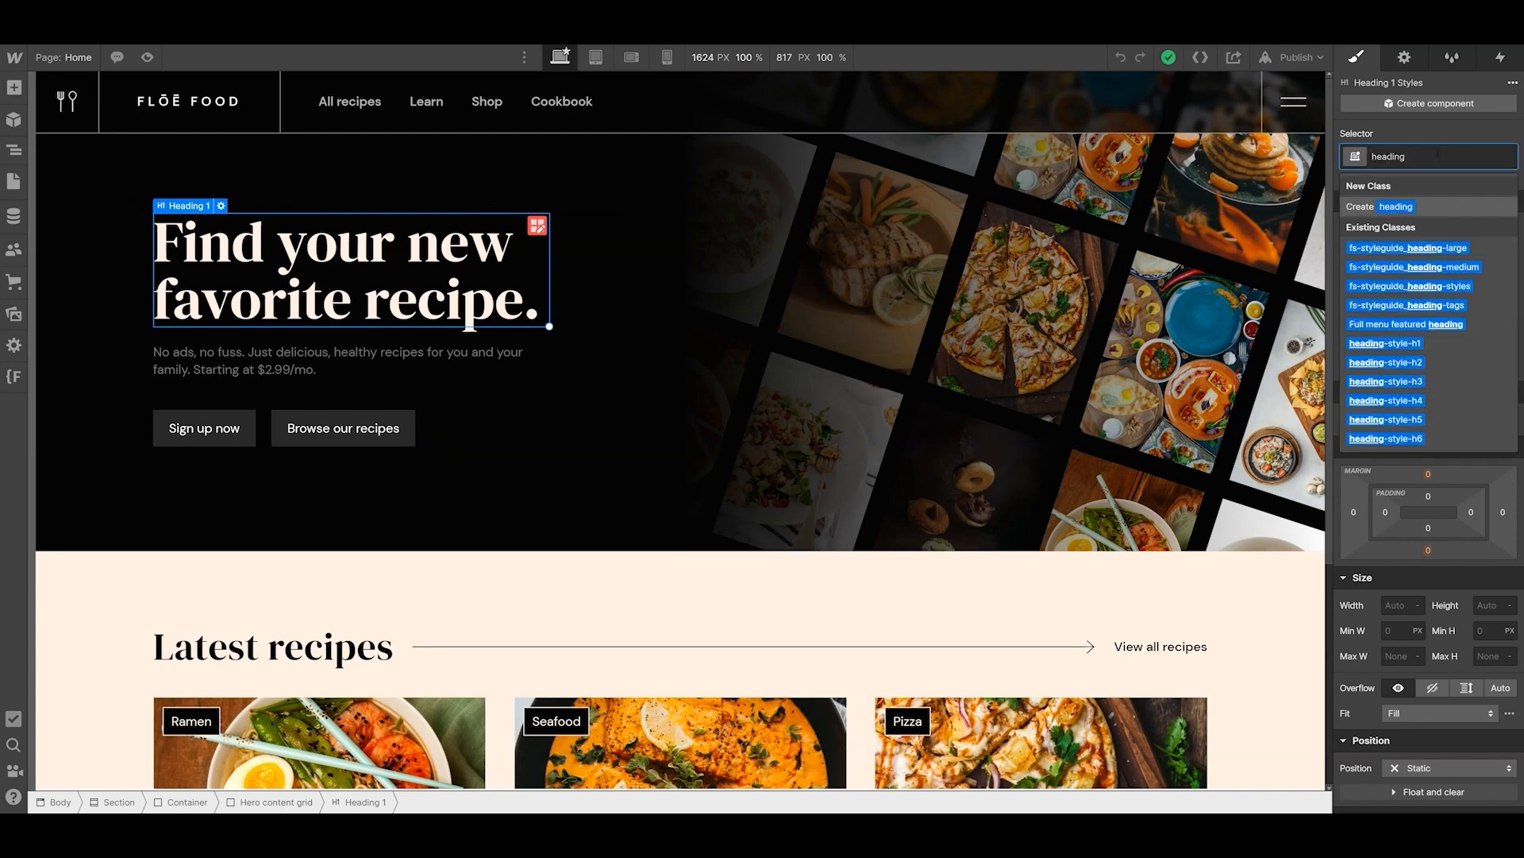
{"action": "left_click", "coordinate": [1430, 361]}
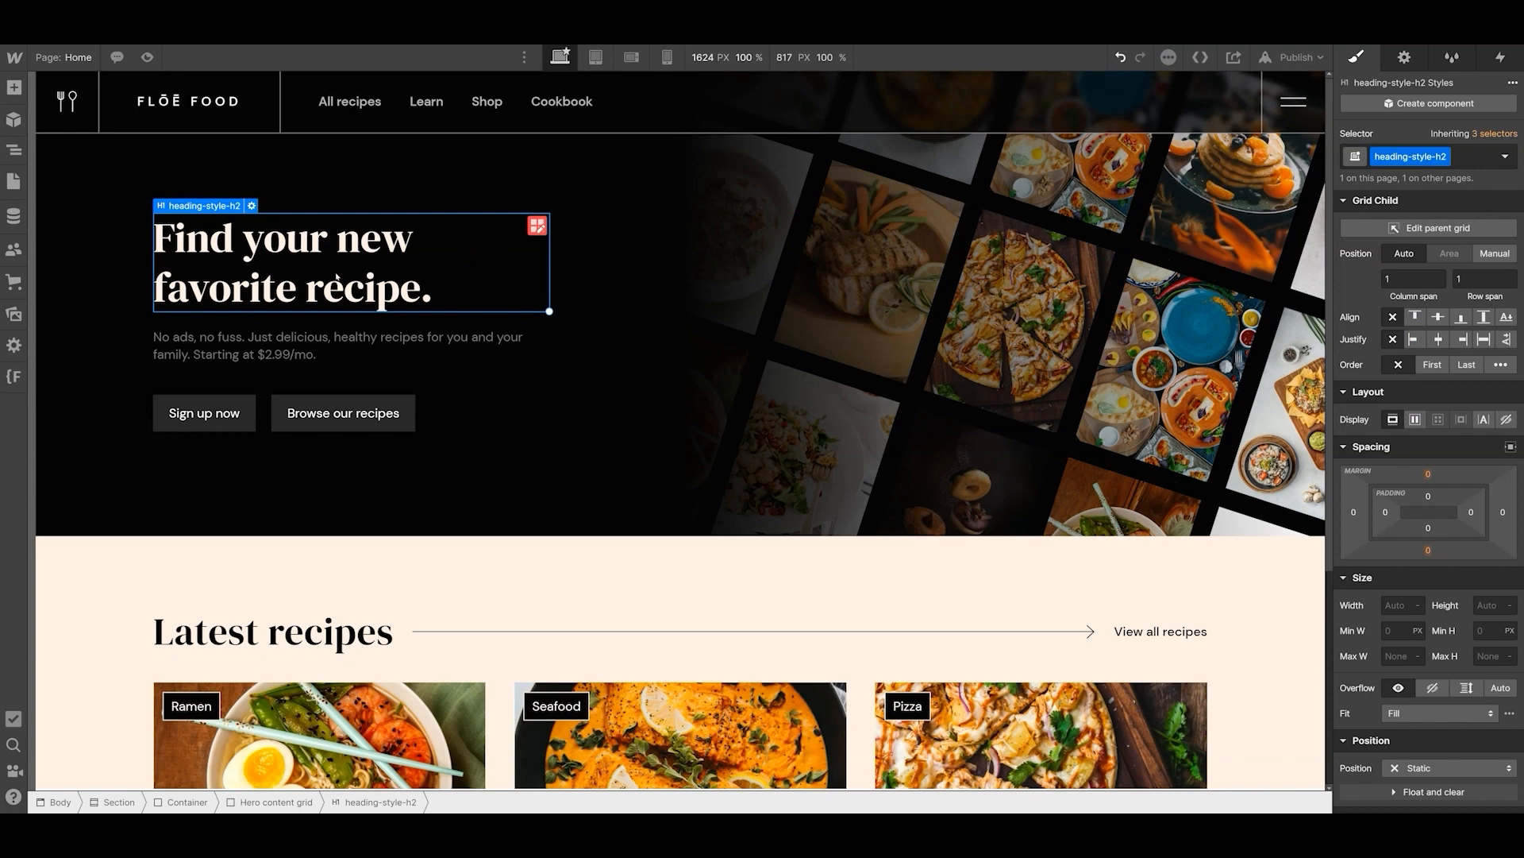
- Apply the existing text-size-medium class to the paragraph under the hero heading
{"action": "left_click", "coordinate": [295, 343]}
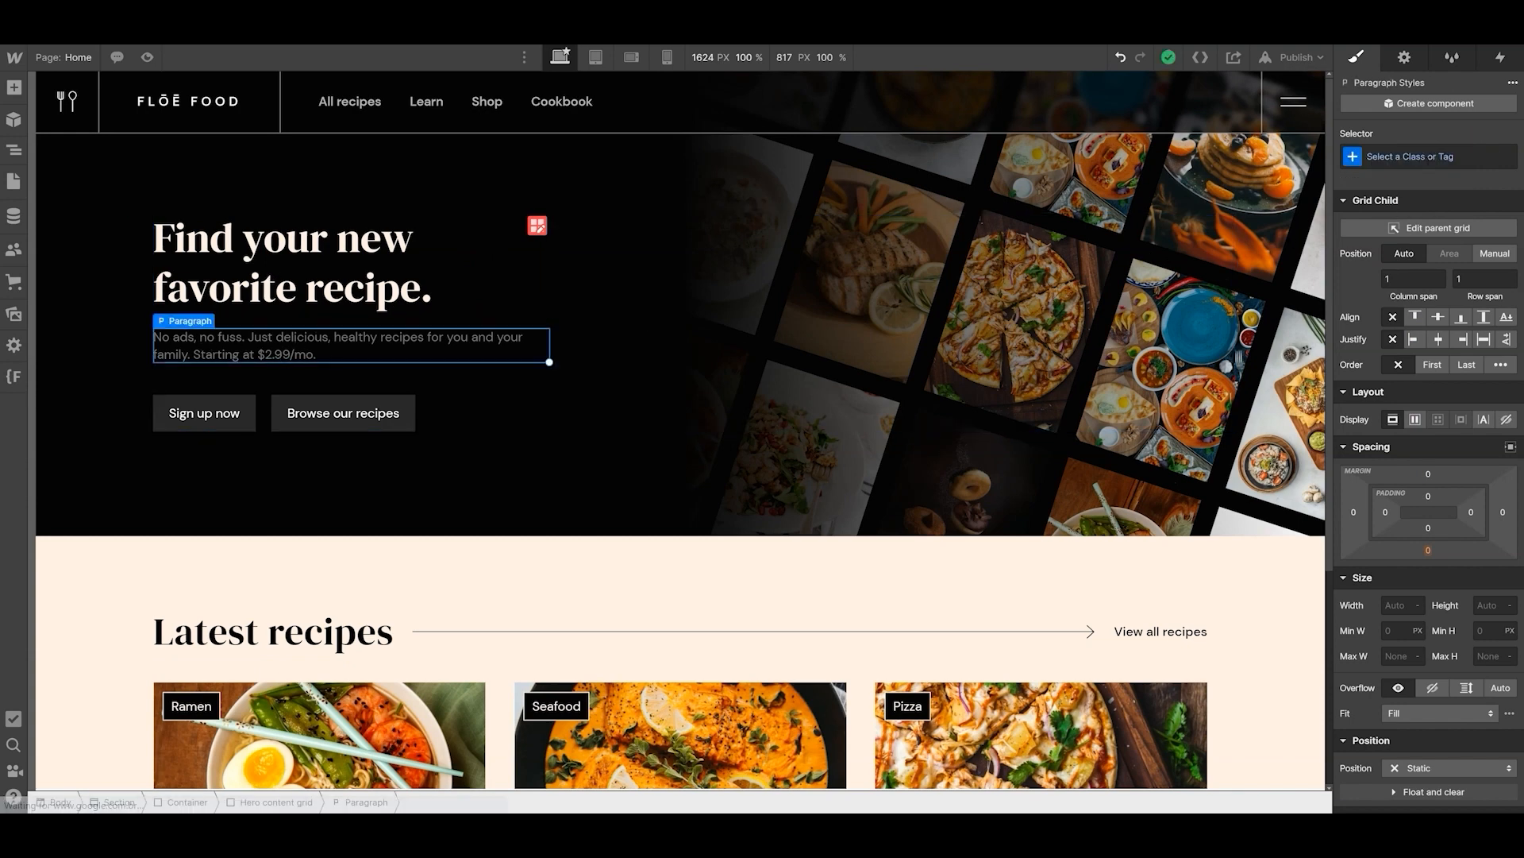
{"action": "left_click", "coordinate": [1427, 159]}
{"action": "type", "text": "text-size"}
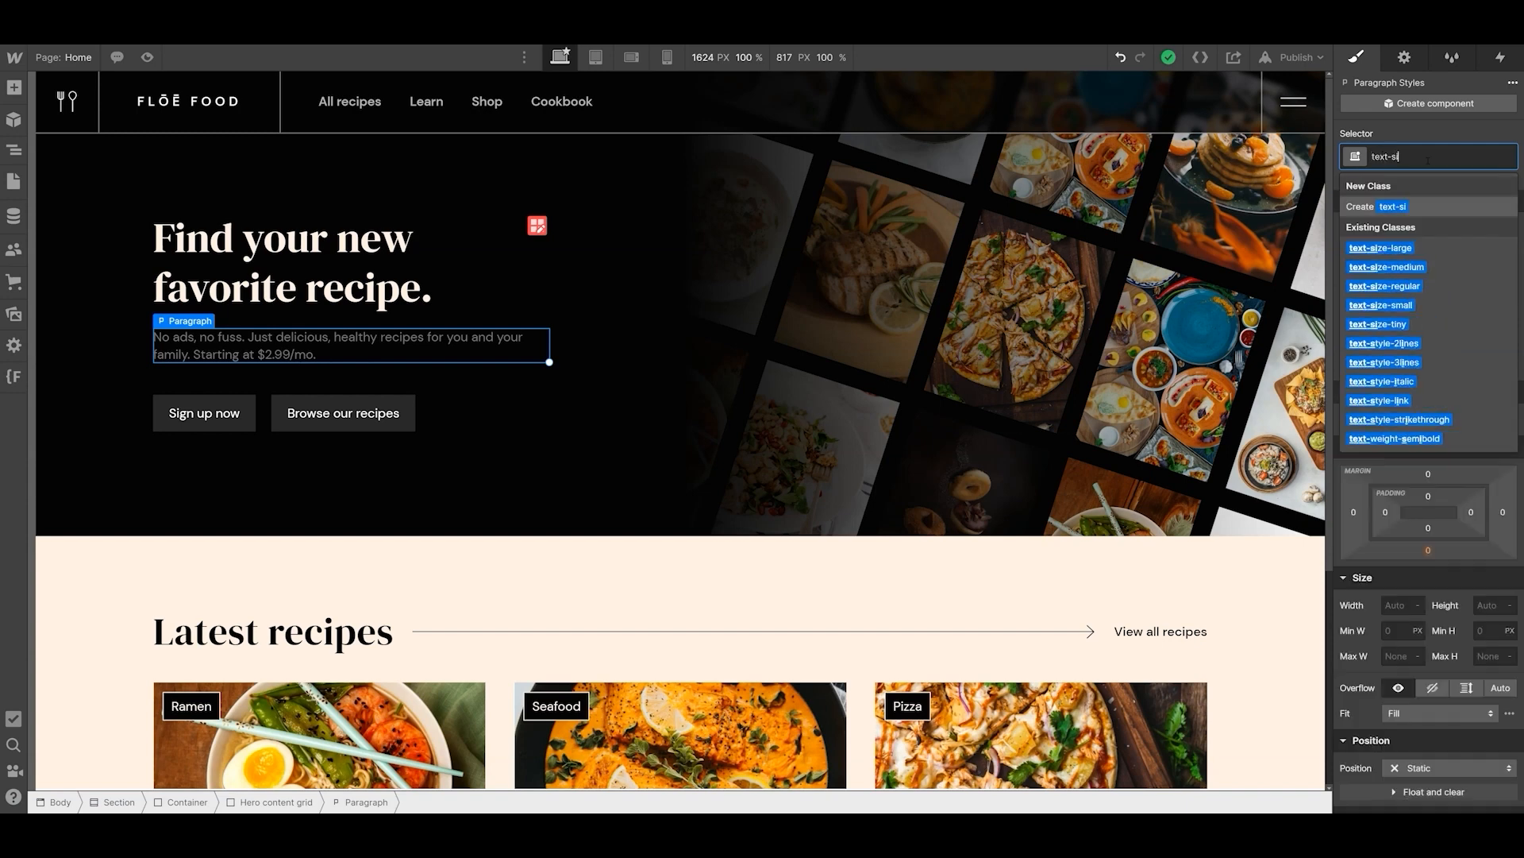
{"action": "left_click", "coordinate": [1444, 269]}
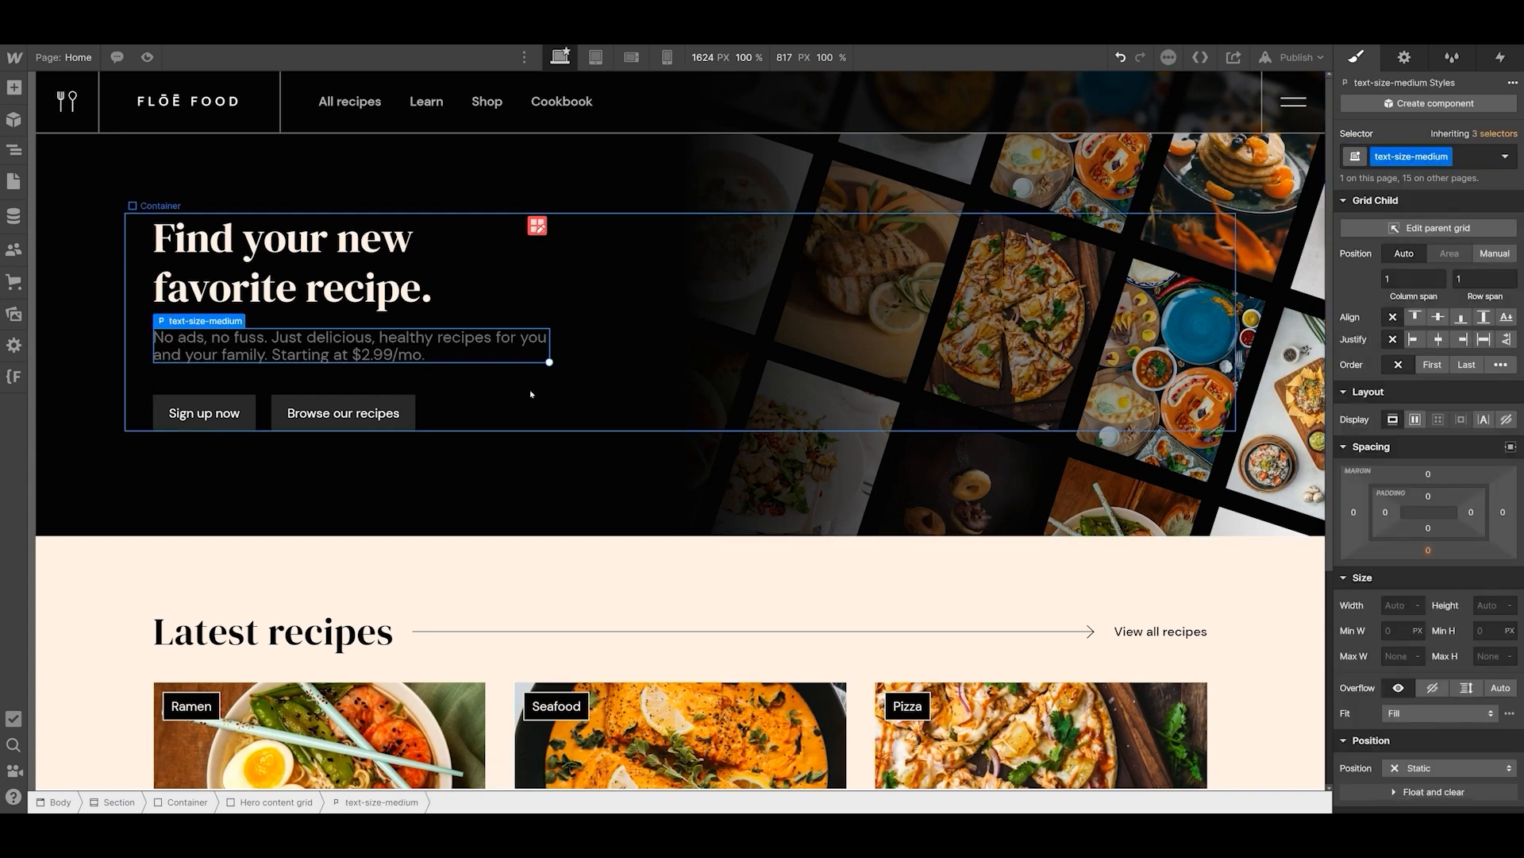
{"action": "key", "text": "ctrl+z"}
{"action": "key", "text": "ctrl+shift+z"}
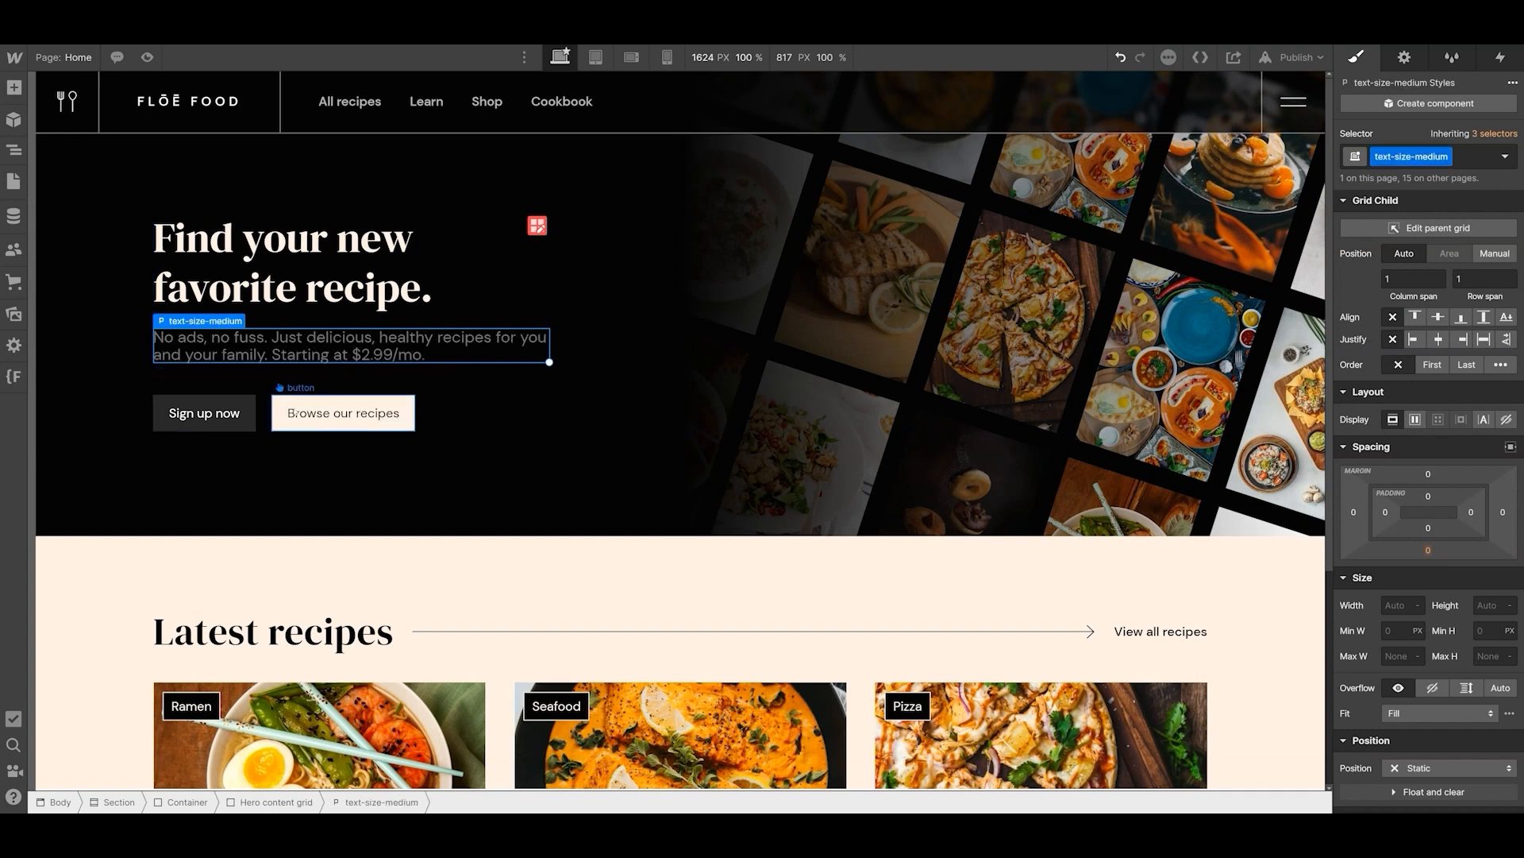
- Add the existing is-secondary combo class to the Browse our recipes button
{"action": "left_click", "coordinate": [336, 413]}
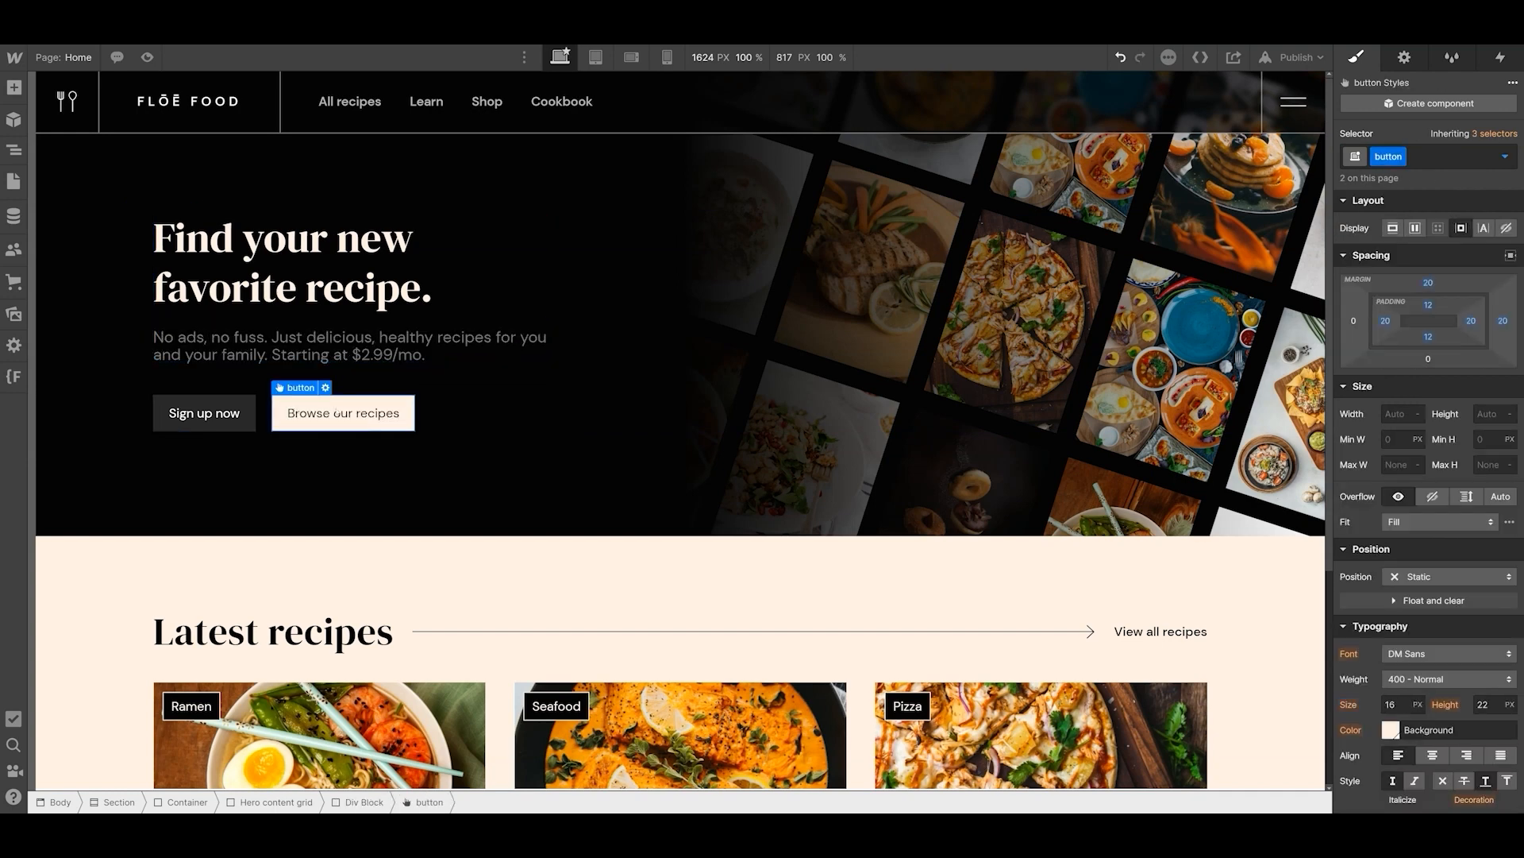
{"action": "left_click", "coordinate": [1439, 158]}
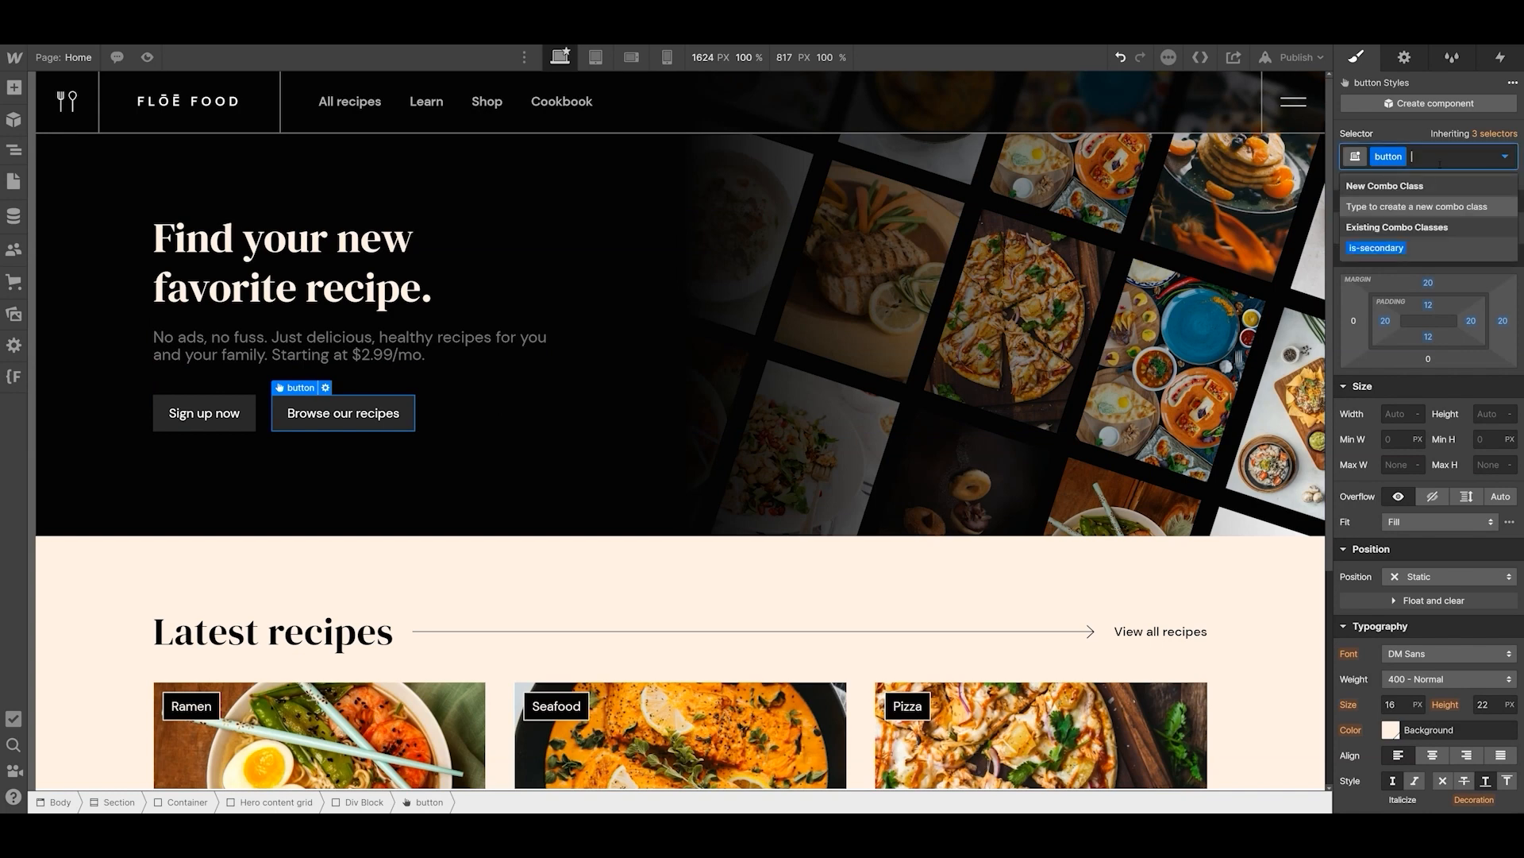
{"action": "left_click", "coordinate": [1414, 254]}
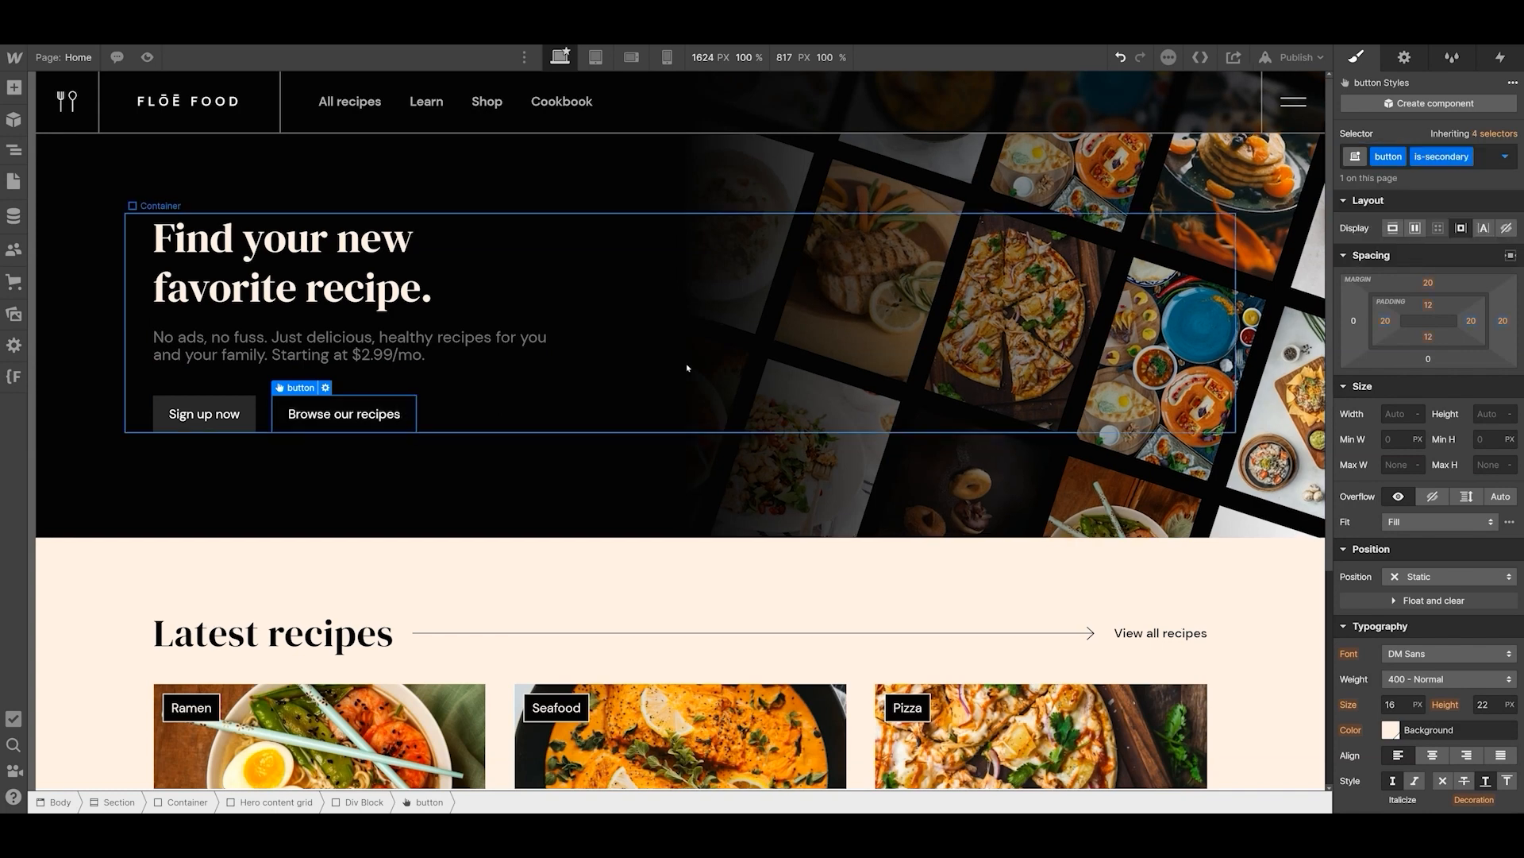
{"action": "left_click", "coordinate": [419, 466]}
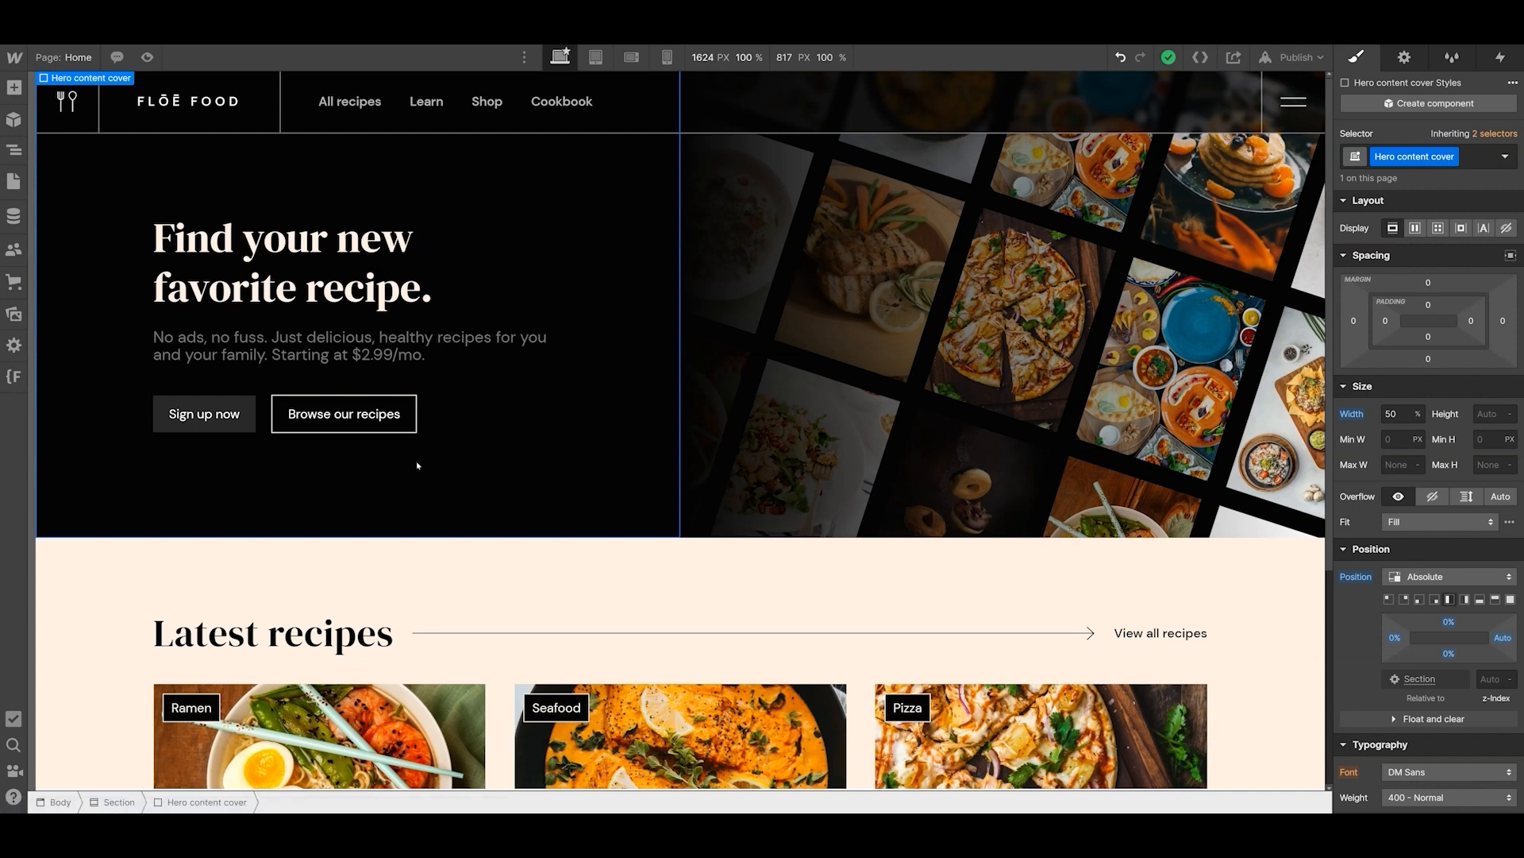
{"action": "key", "text": "ctrl+z"}
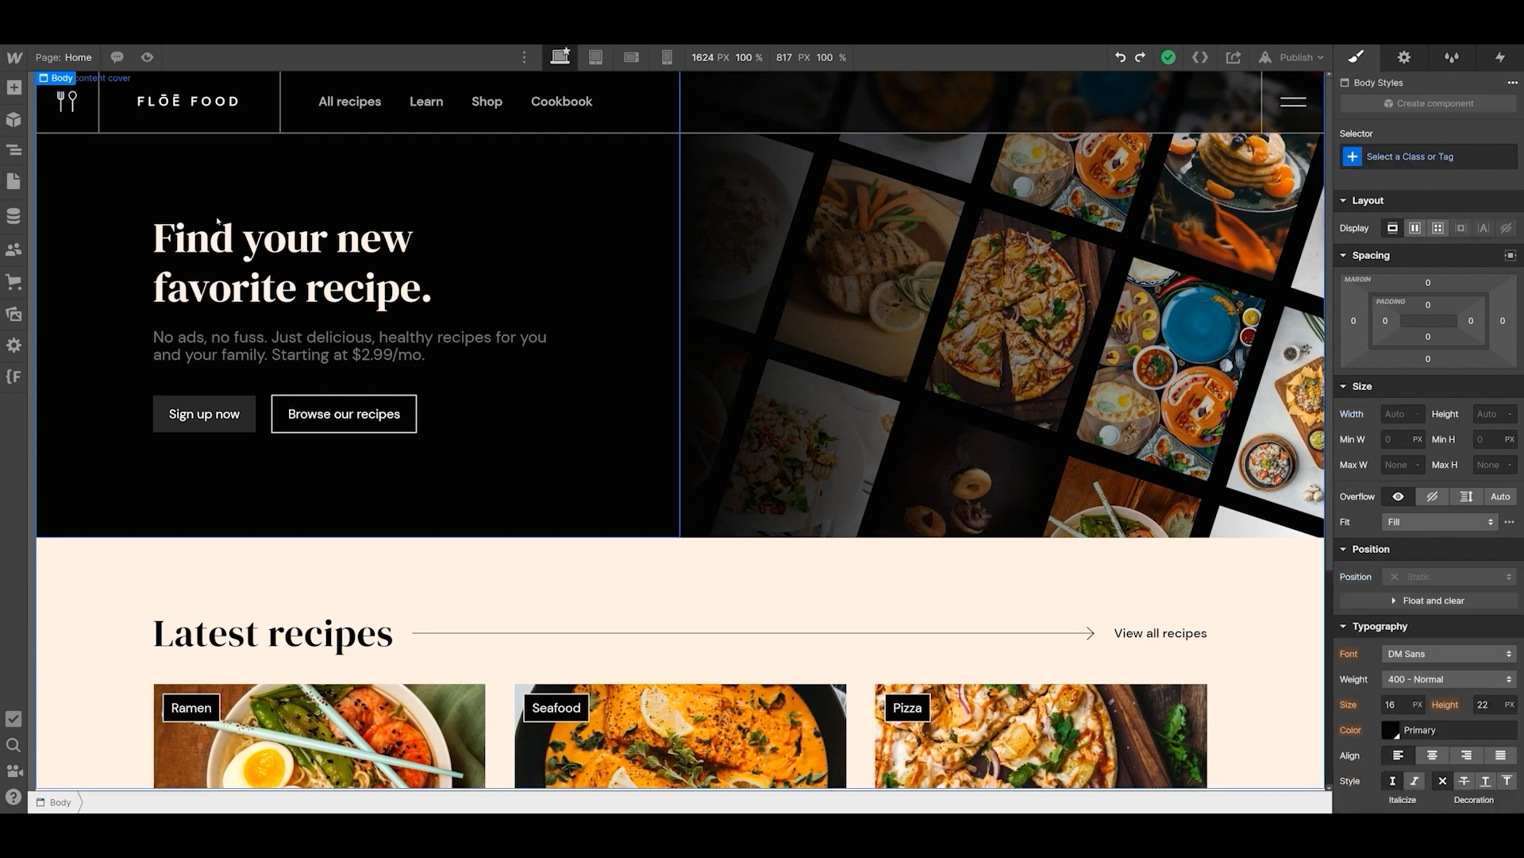
- Try to give the Hero content grid a width of 500 px instead of its max width
{"action": "left_click", "coordinate": [277, 321]}
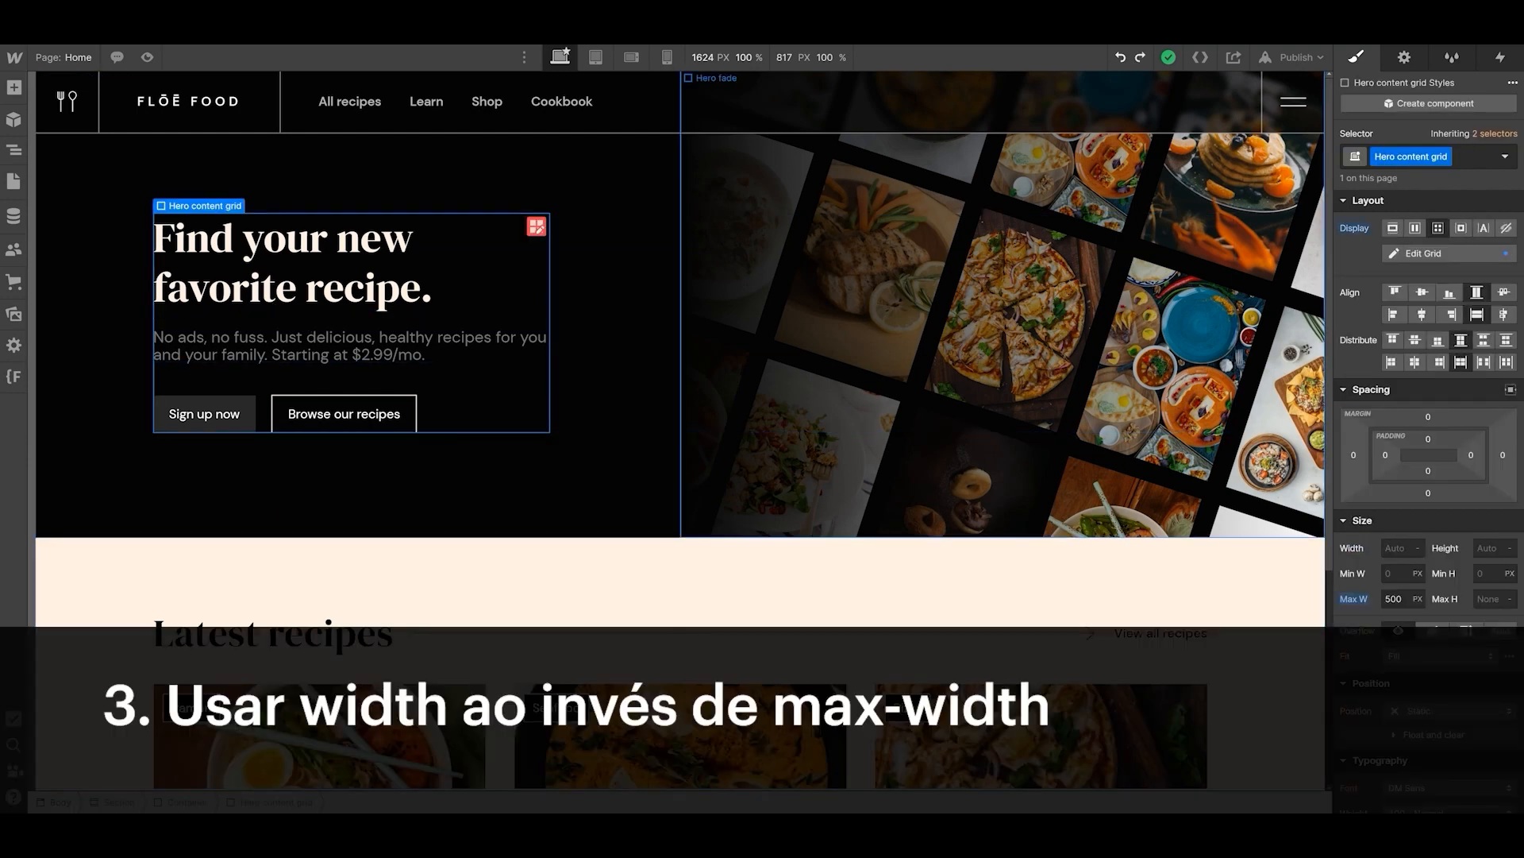
{"action": "left_click", "coordinate": [1397, 548]}
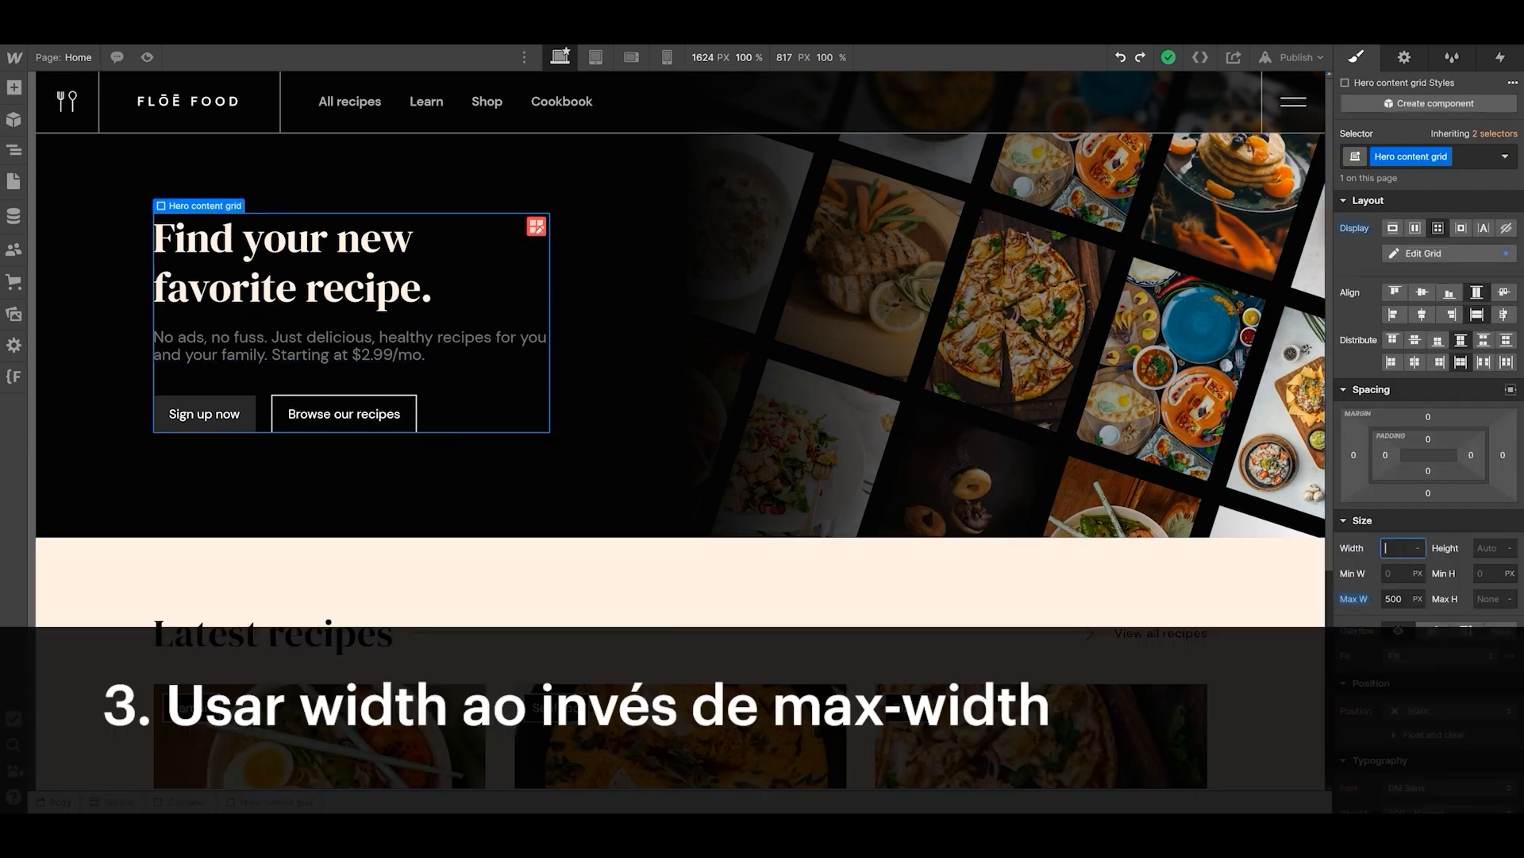
{"action": "type", "text": "500"}
{"action": "key", "text": "Return"}
{"action": "left_click", "coordinate": [1362, 598]}
{"action": "left_click", "coordinate": [1363, 629]}
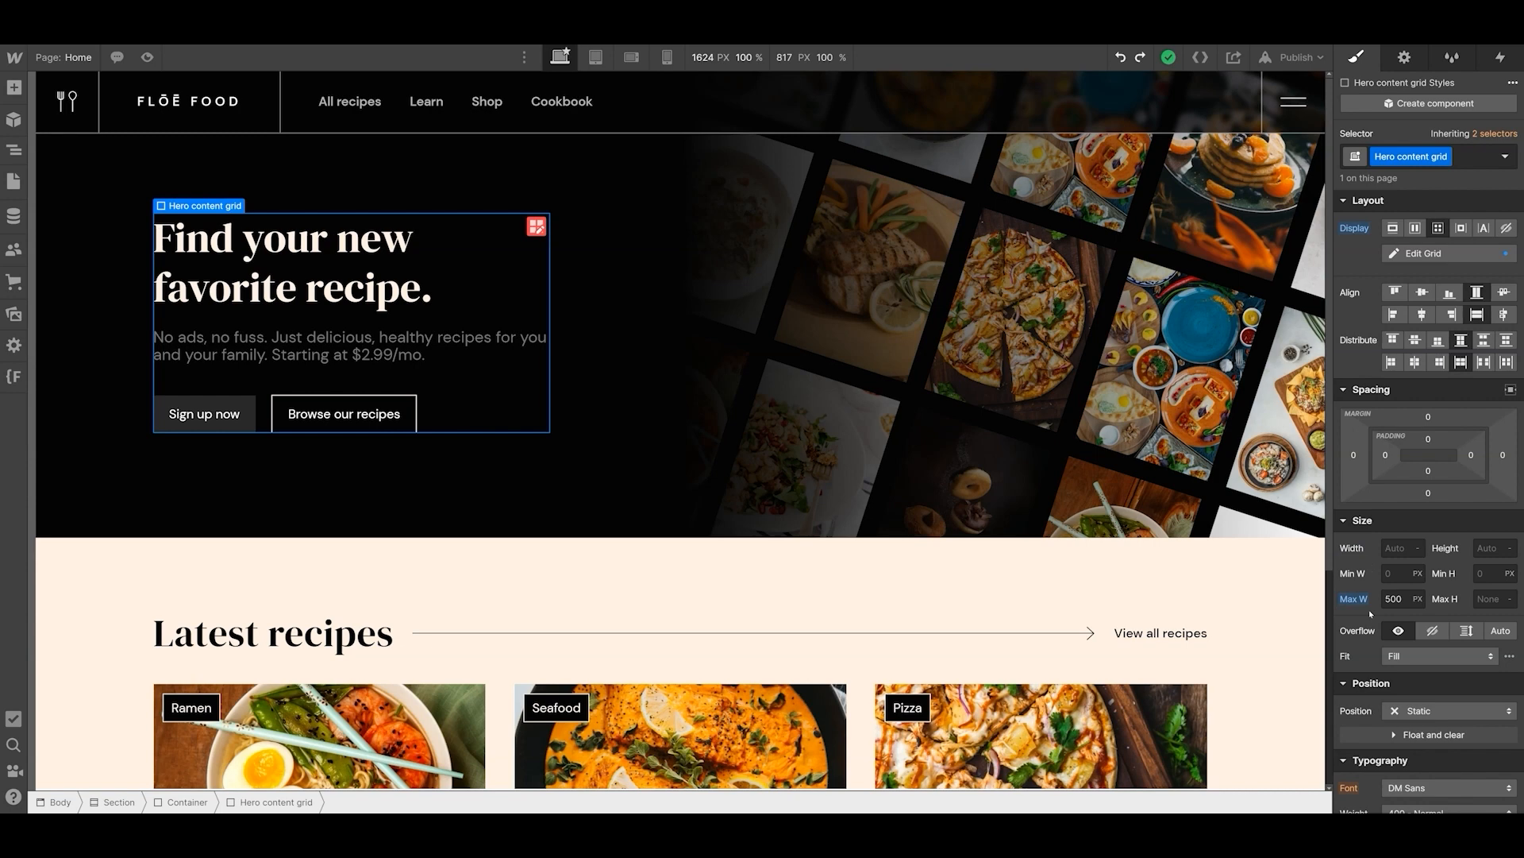
{"action": "key", "text": "ctrl+shift+z"}
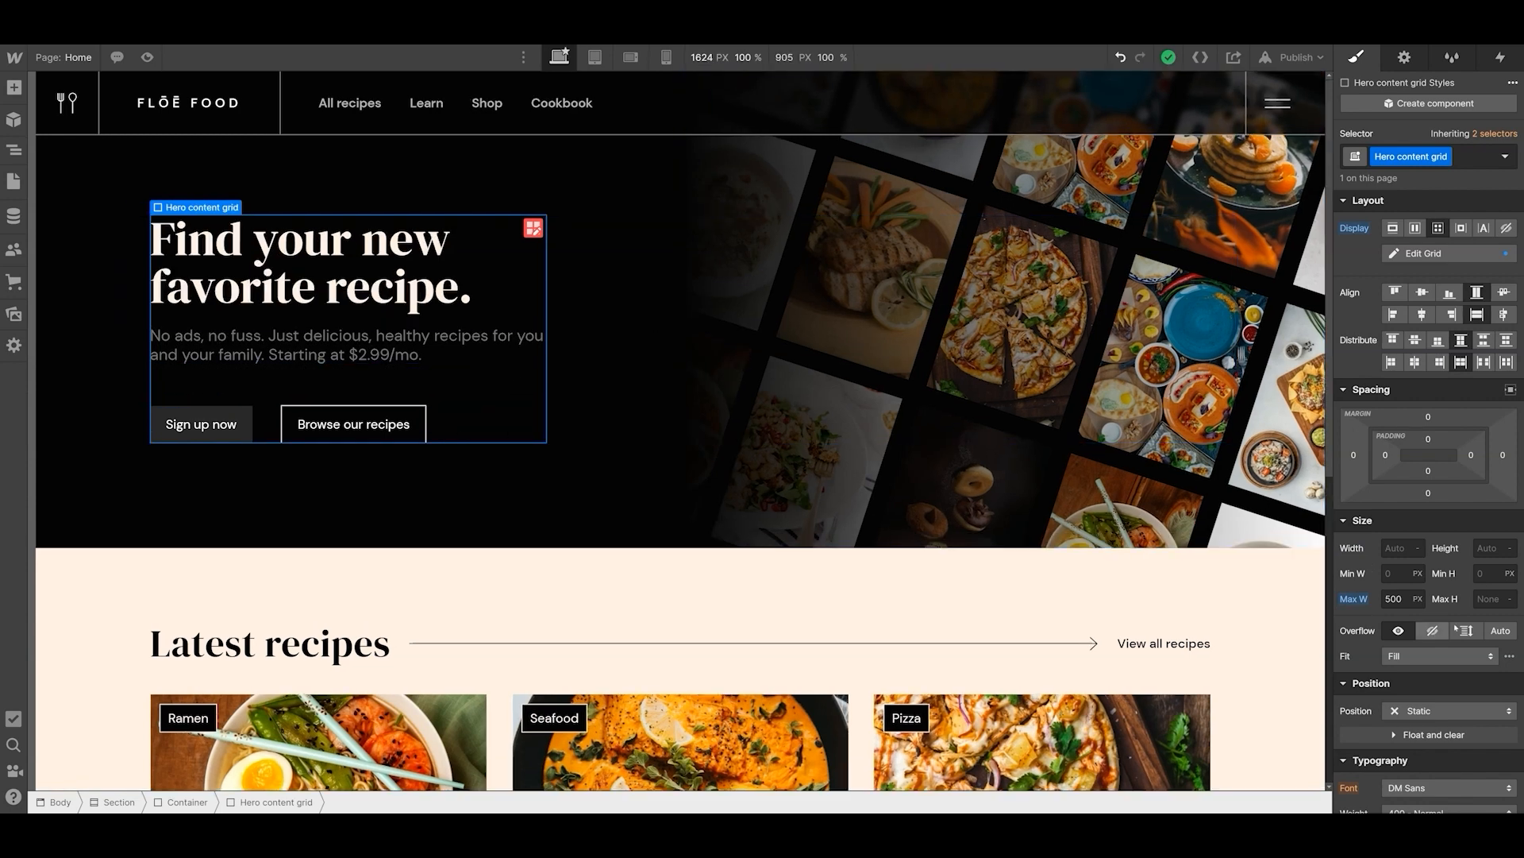
- Reset the Hero content grid's max width and set its width to 360 px
{"action": "left_click", "coordinate": [1365, 602]}
{"action": "left_click", "coordinate": [1367, 624]}
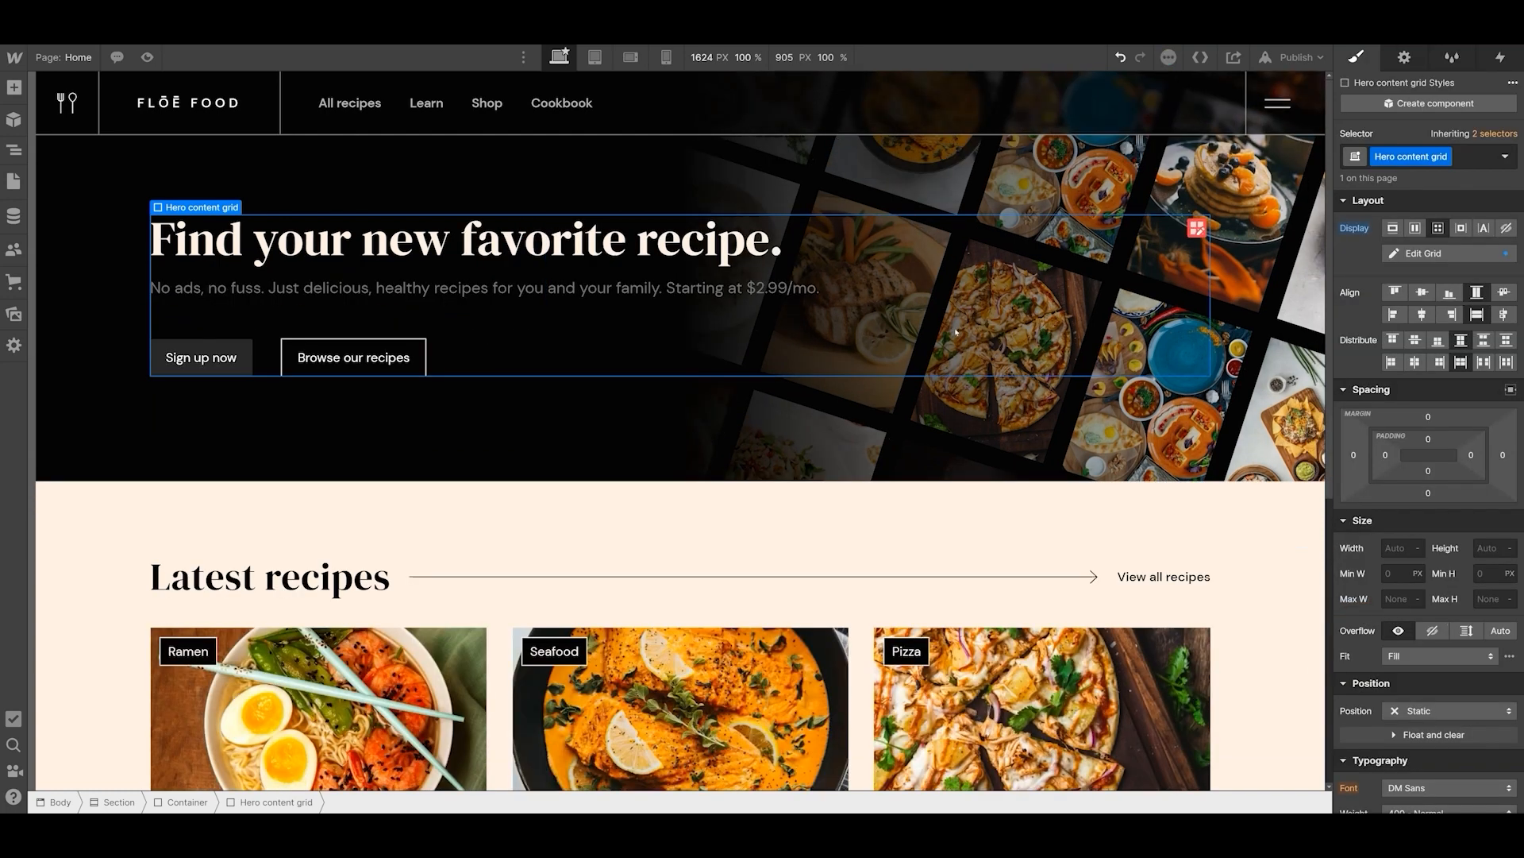
{"action": "left_click", "coordinate": [1397, 548]}
{"action": "type", "text": "360"}
{"action": "key", "text": "Return"}
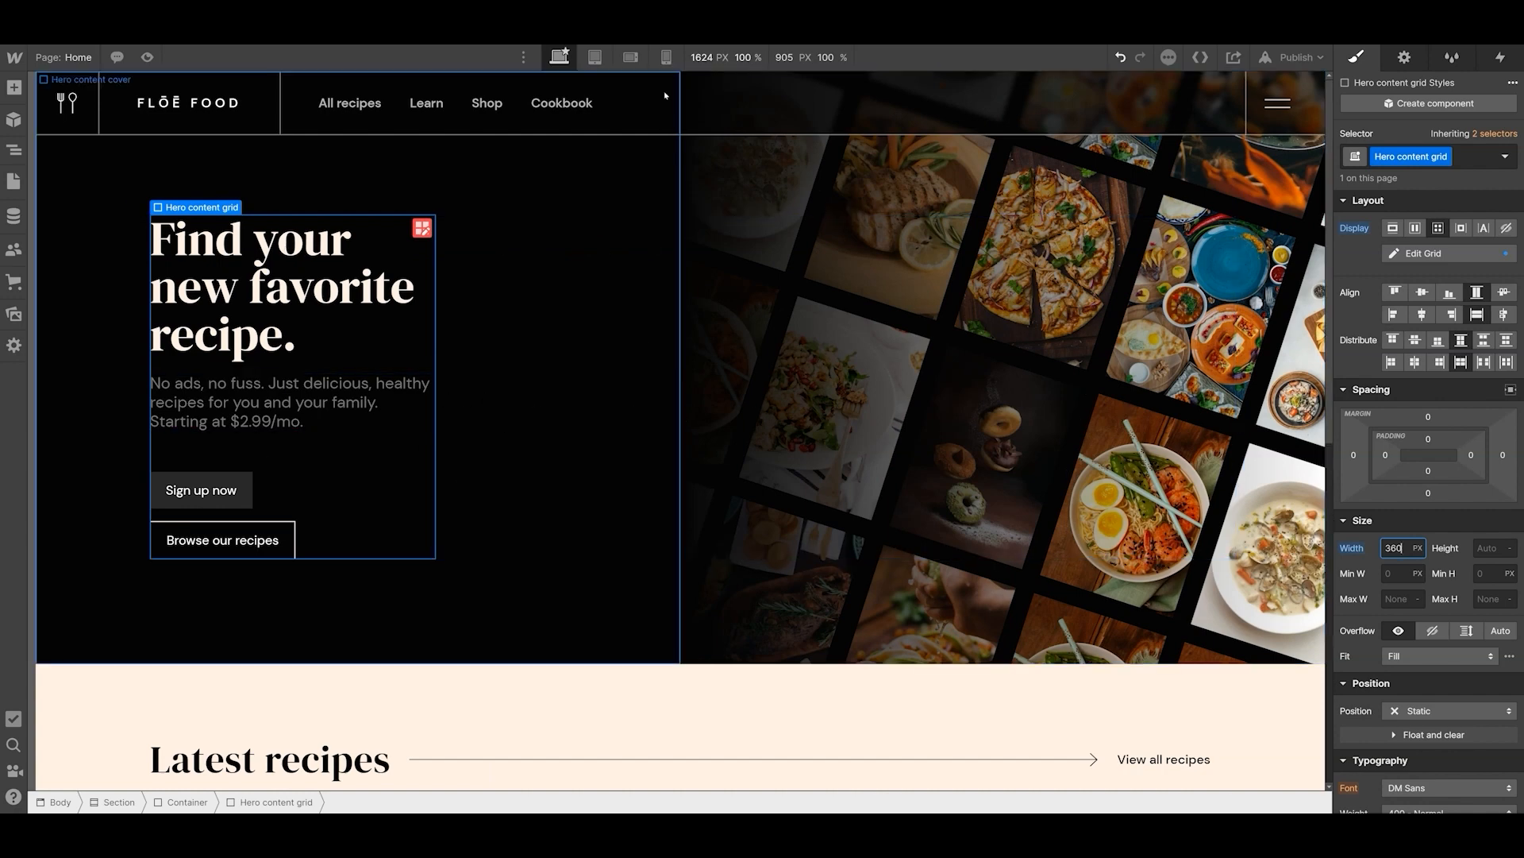
- Check the fixed-width hero at the mobile portrait breakpoint, widening the canvas to about 338 px, and return to the desktop breakpoint
{"action": "left_click", "coordinate": [667, 58]}
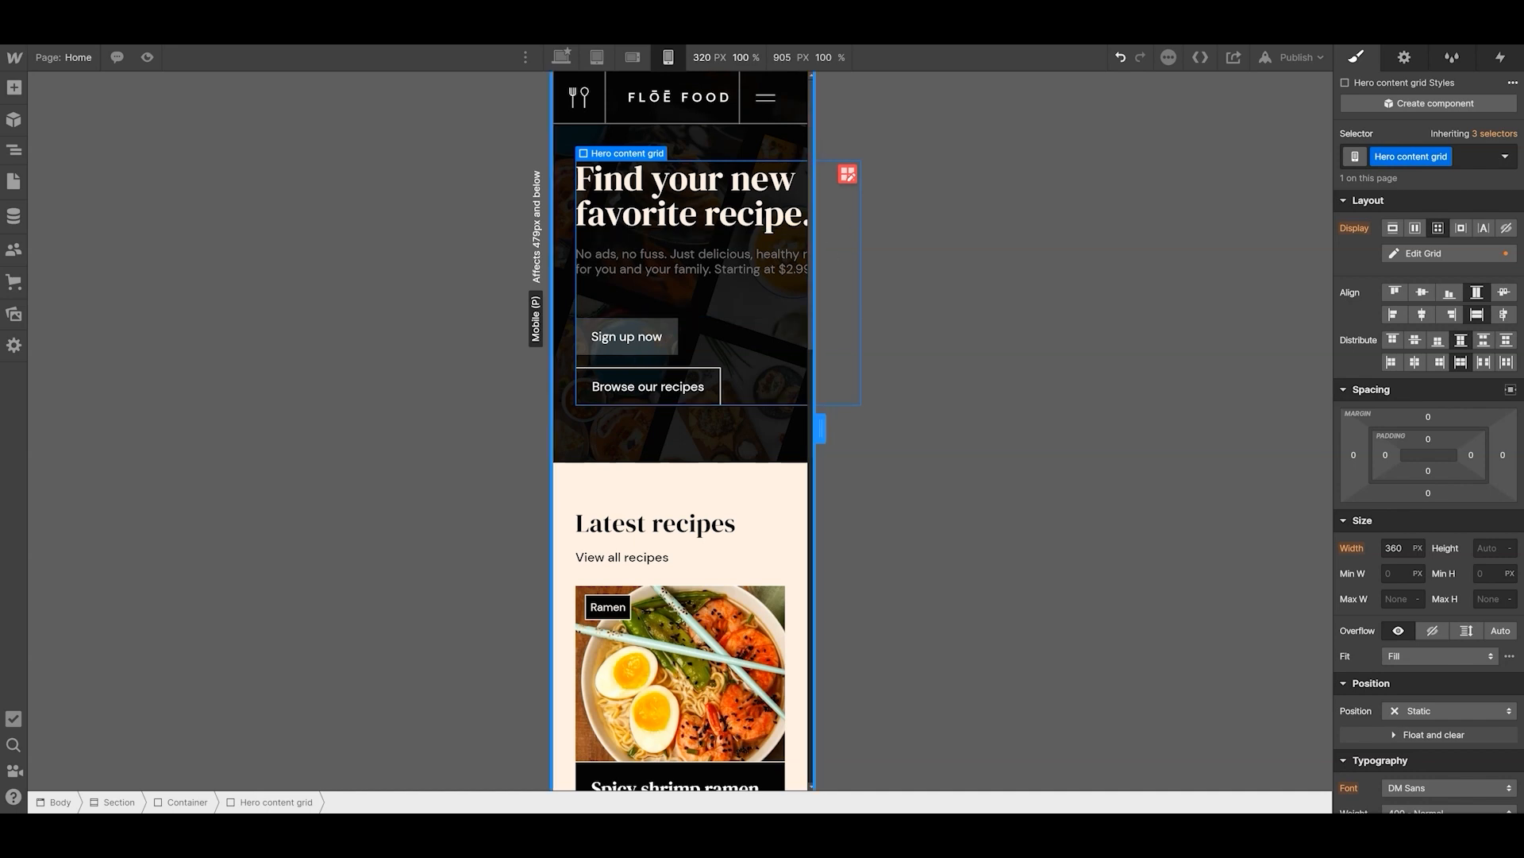
{"action": "left_click_drag", "start_coordinate": [820, 428], "coordinate": [829, 428]}
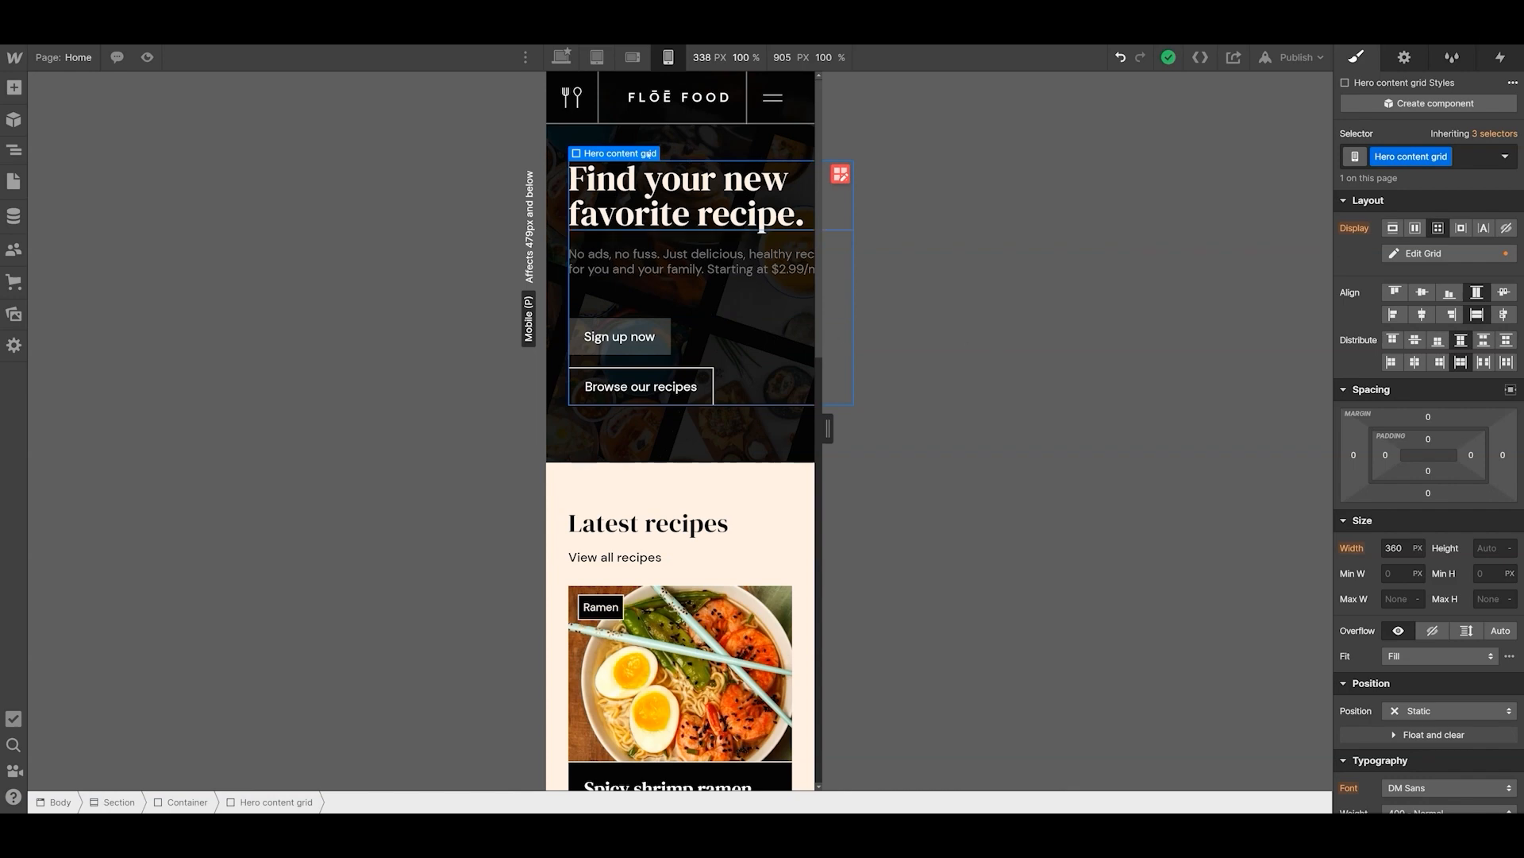
{"action": "left_click", "coordinate": [561, 57]}
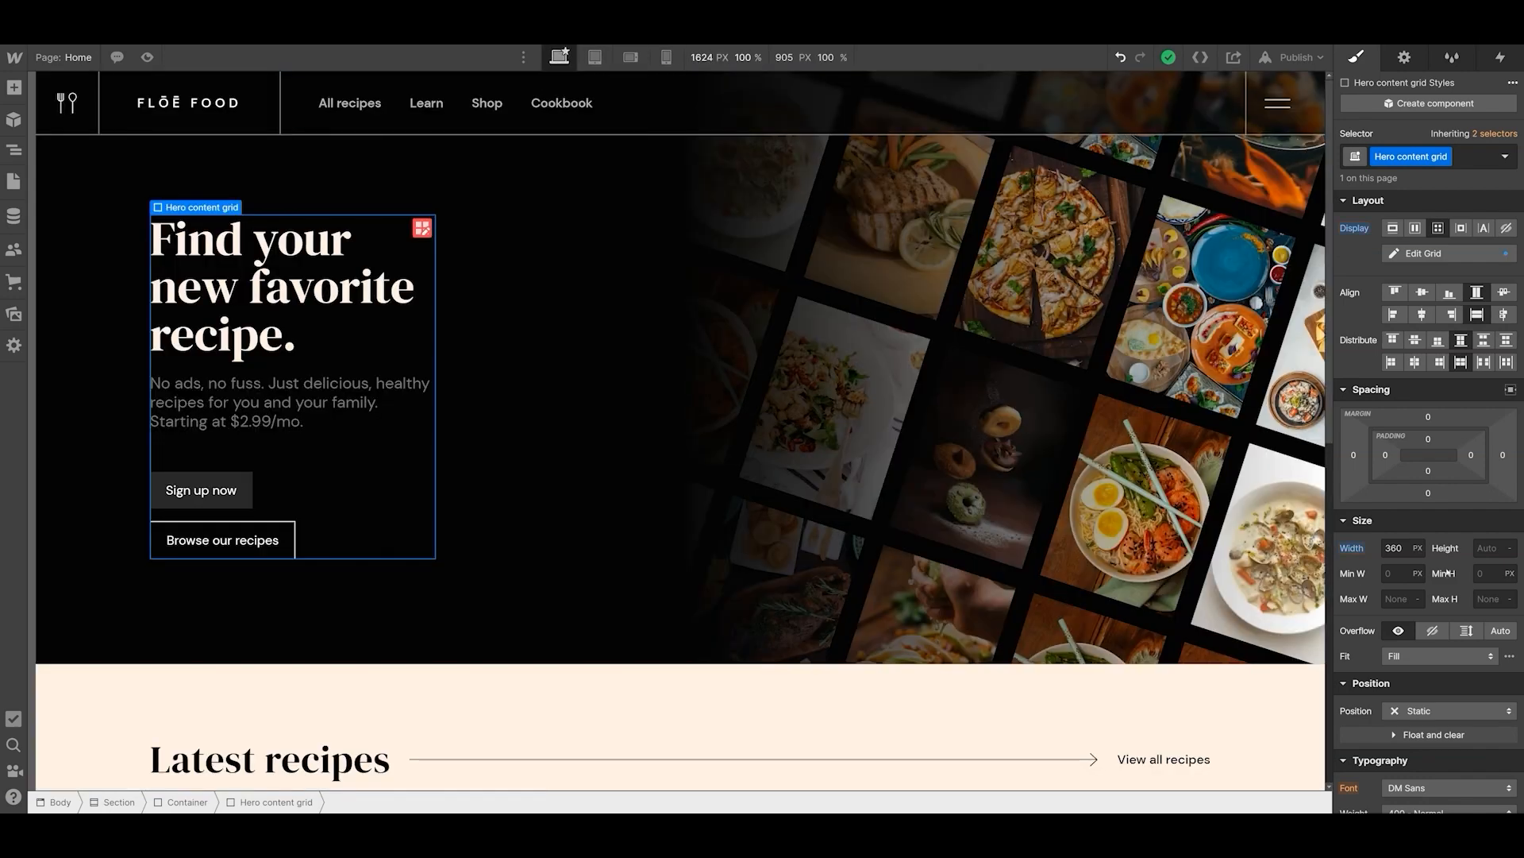
- Reset the Hero content grid's width and set its max width to 360 px
{"action": "left_click", "coordinate": [1354, 554]}
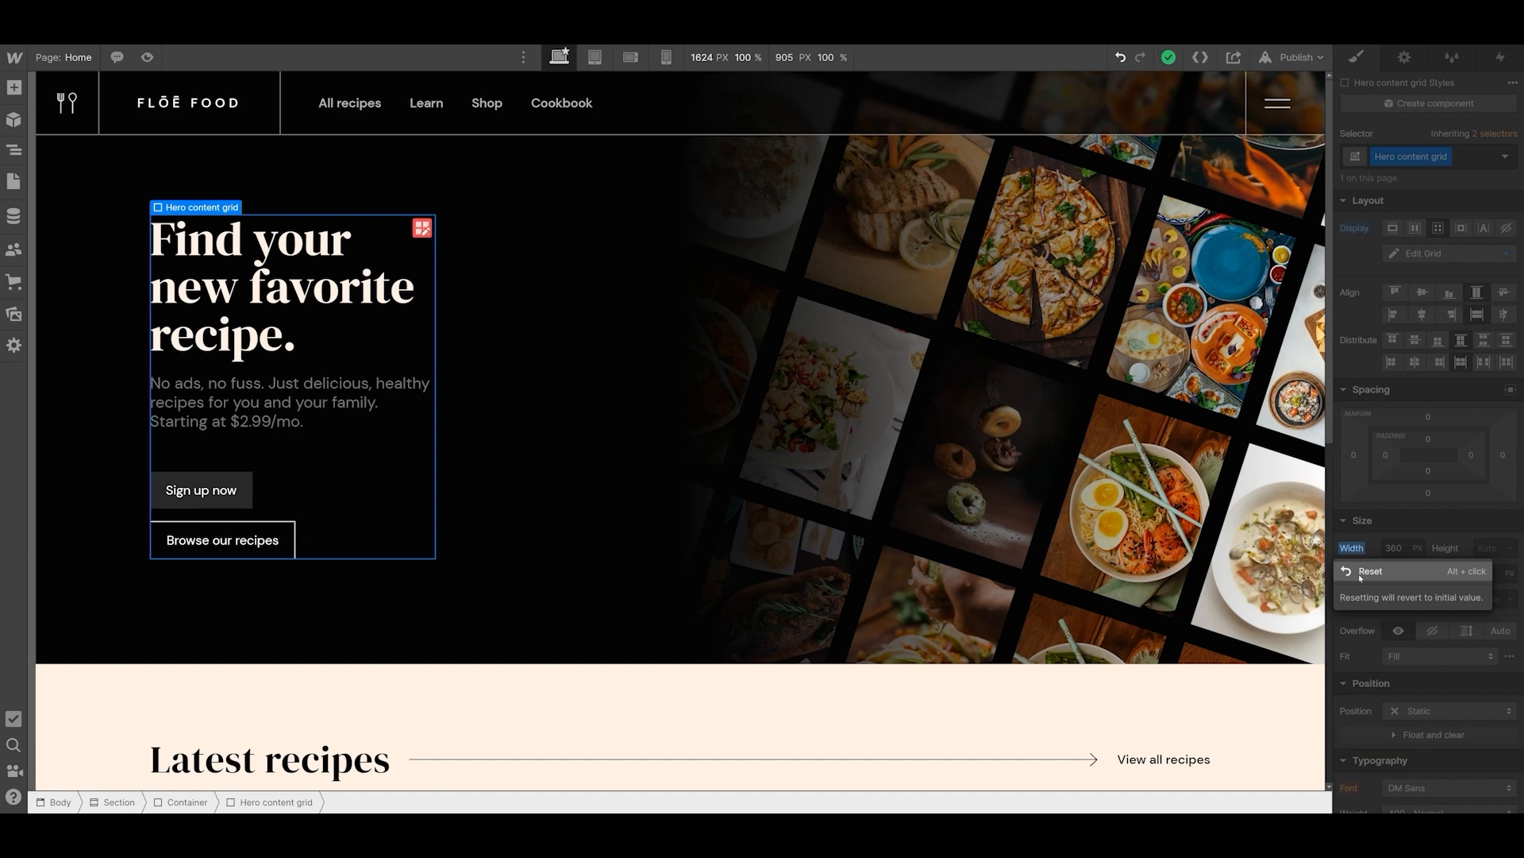
{"action": "left_click", "coordinate": [1361, 575]}
{"action": "left_click", "coordinate": [1351, 603]}
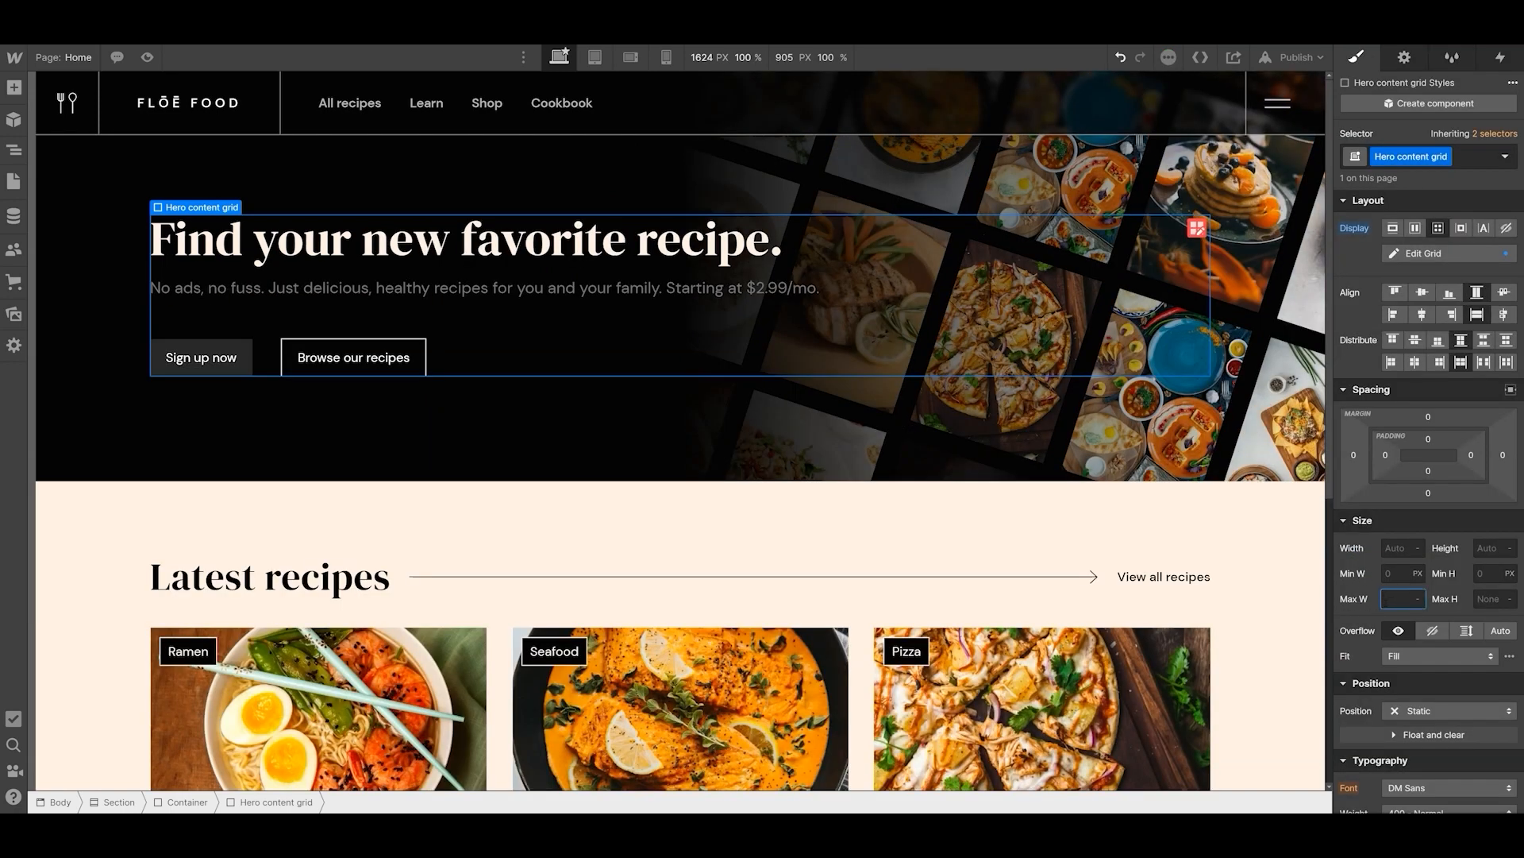
{"action": "type", "text": "360"}
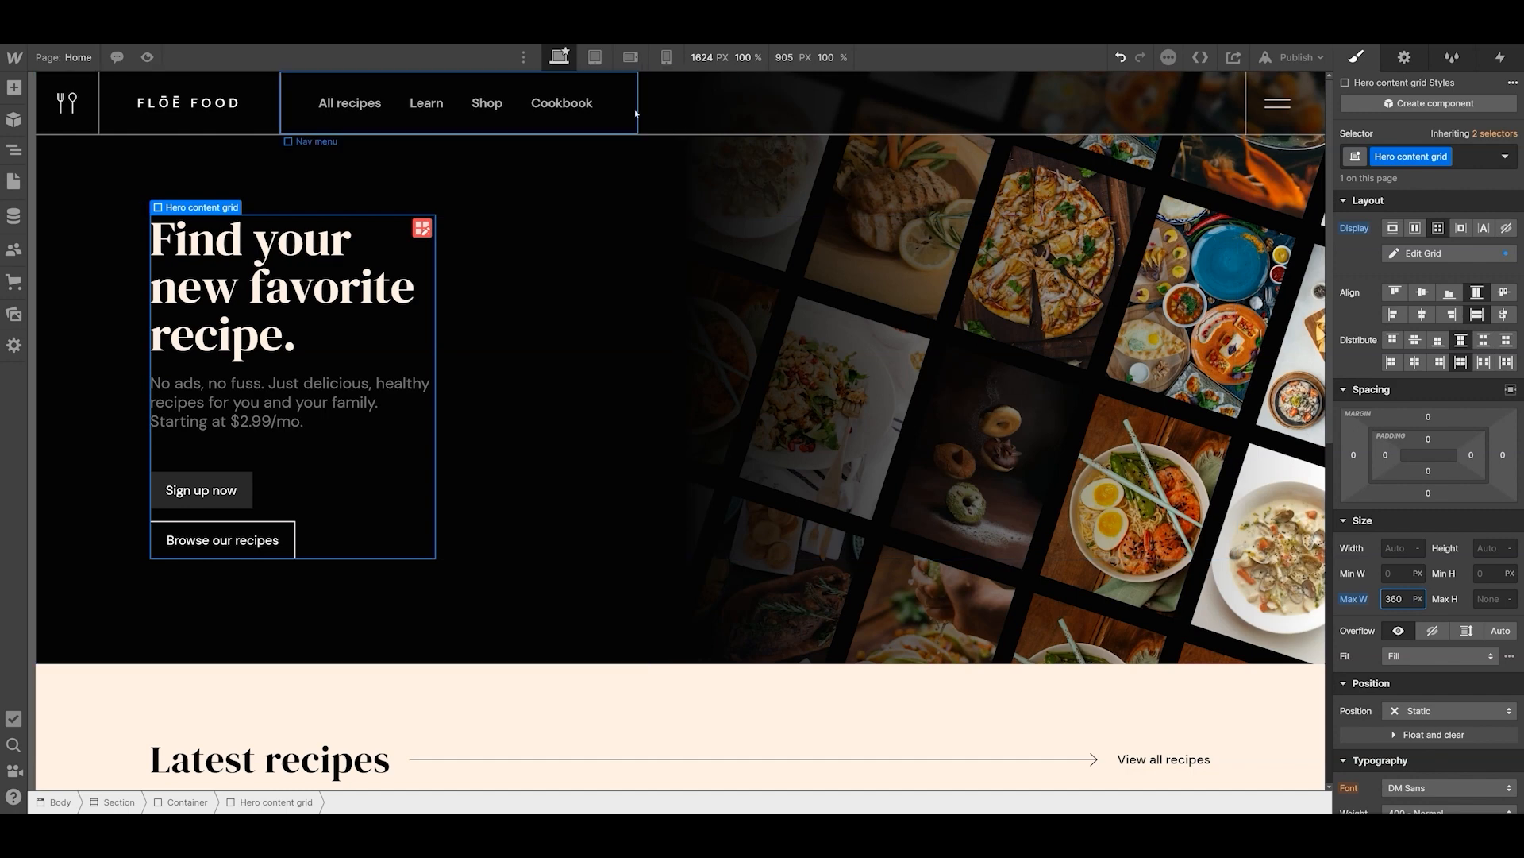
- Check how the max-width hero adapts in mobile portrait at canvas widths of 479 px and about 315 px, and return to desktop
{"action": "left_click", "coordinate": [668, 57]}
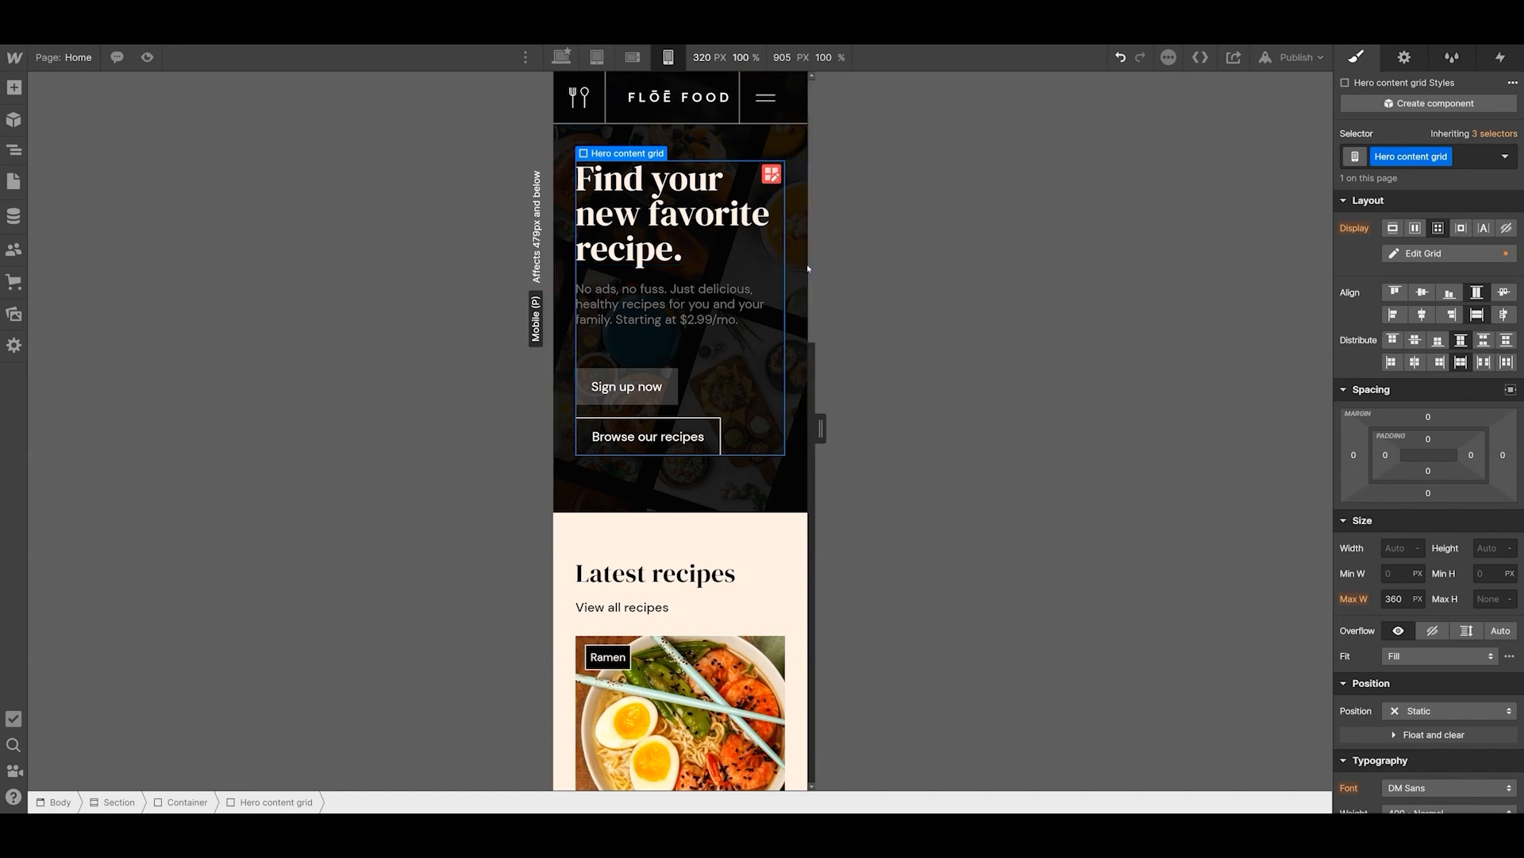
{"action": "left_click_drag", "start_coordinate": [821, 429], "coordinate": [884, 429]}
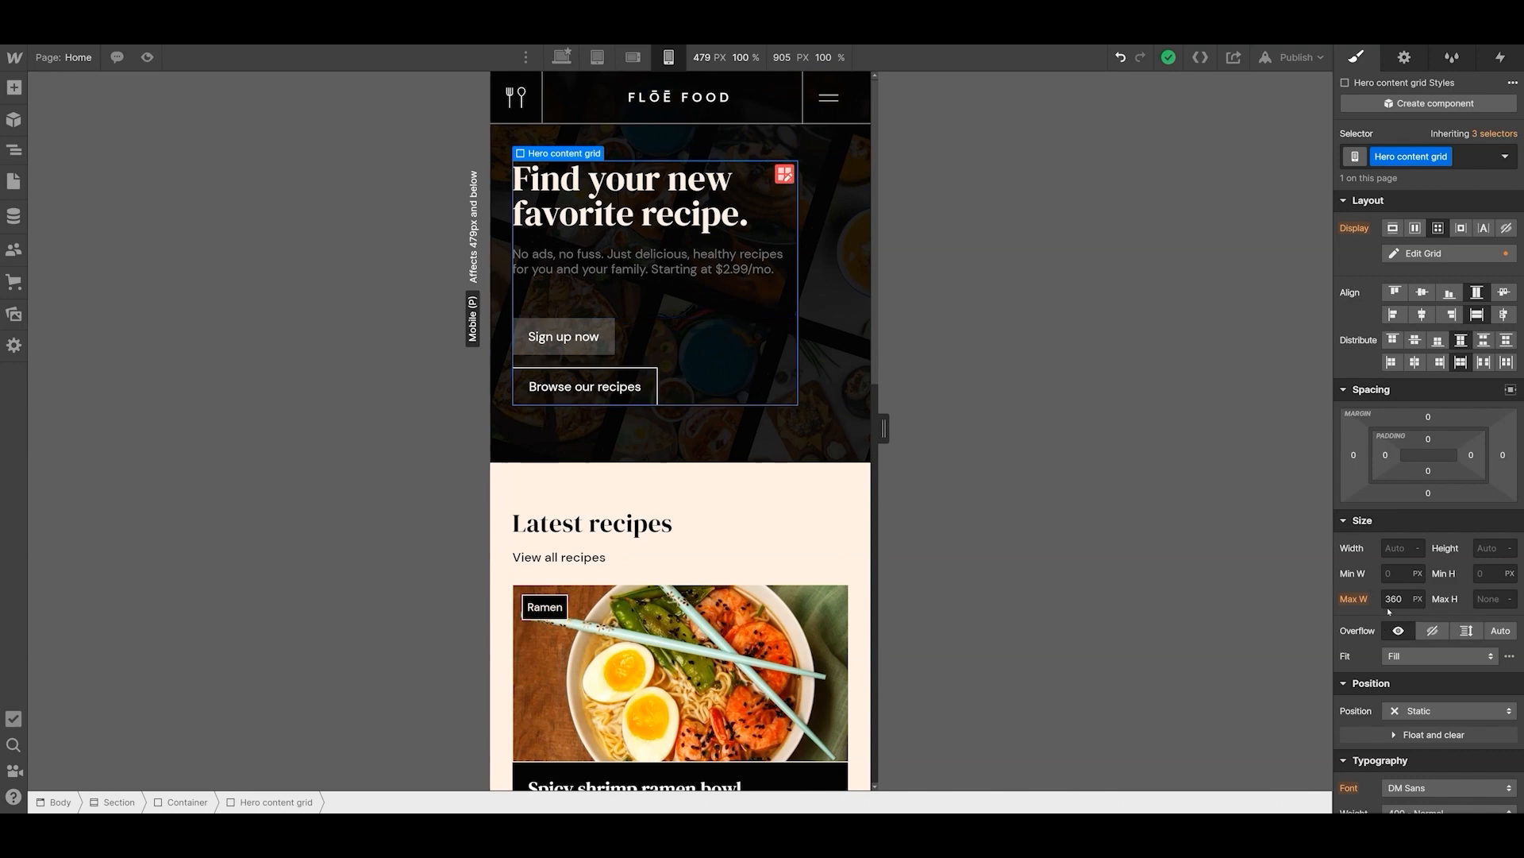
{"action": "left_click_drag", "start_coordinate": [884, 429], "coordinate": [818, 428]}
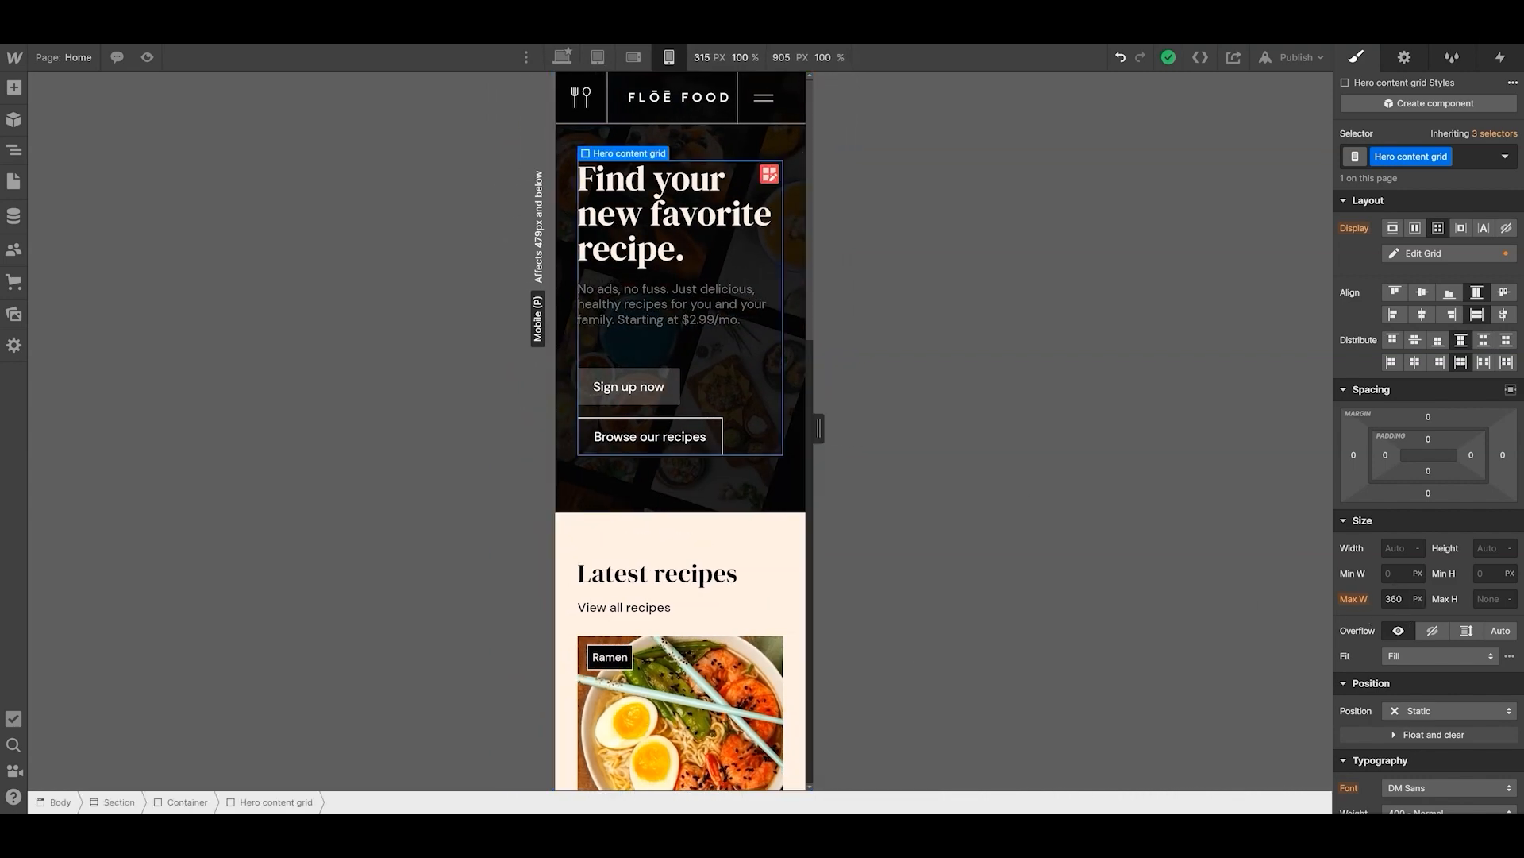
{"action": "left_click", "coordinate": [562, 57]}
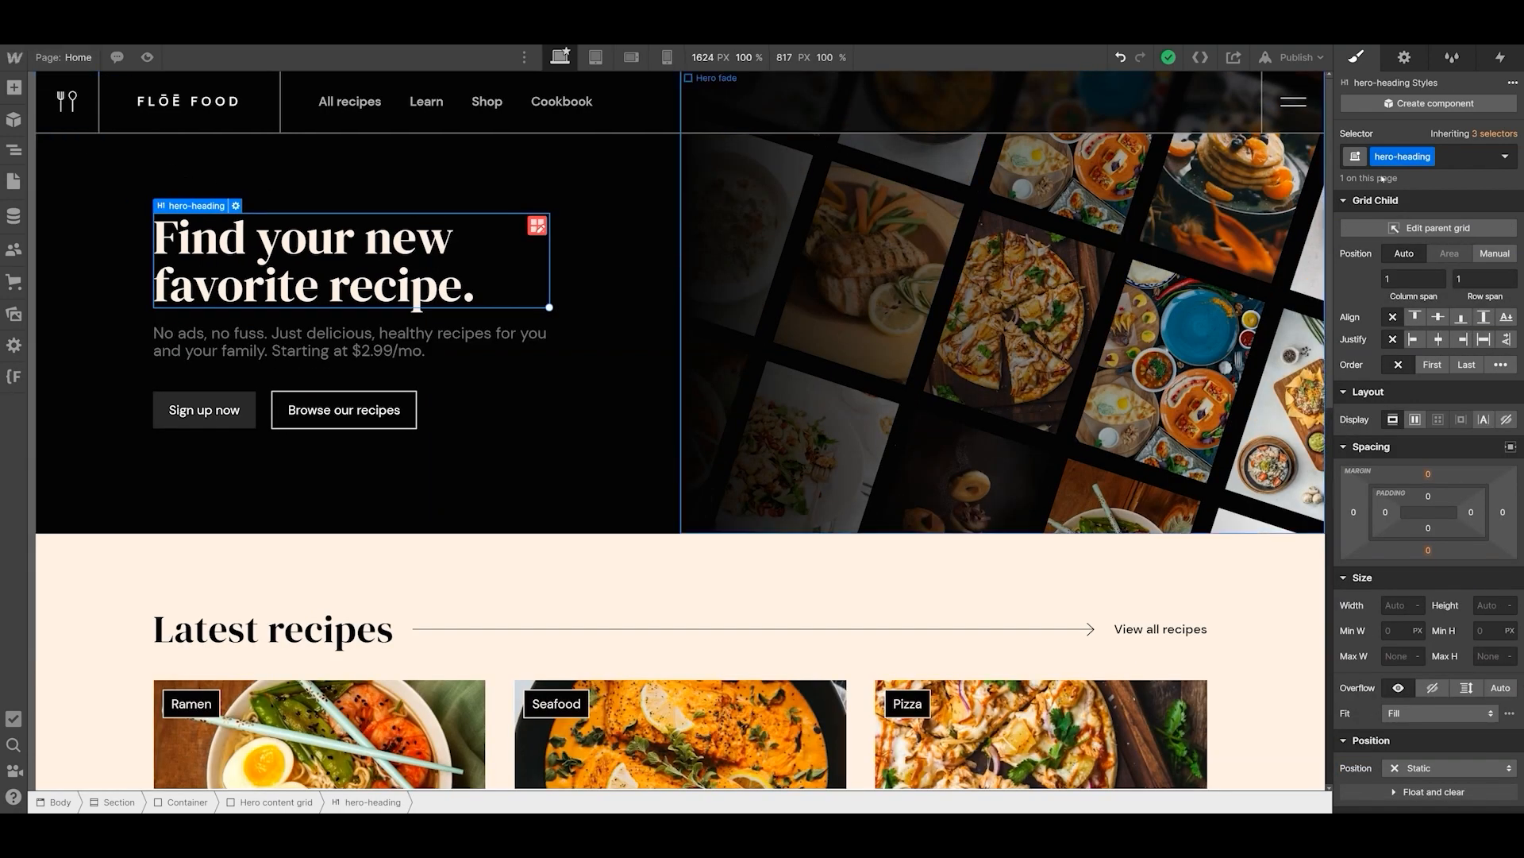
- Compare the classes and typography settings of the hero heading and the heading in the dark section below the recipe cards
{"action": "scroll", "coordinate": [1439, 431], "scroll_direction": "down", "scroll_amount": 6}
{"action": "scroll", "coordinate": [426, 512], "scroll_direction": "down", "scroll_amount": 10}
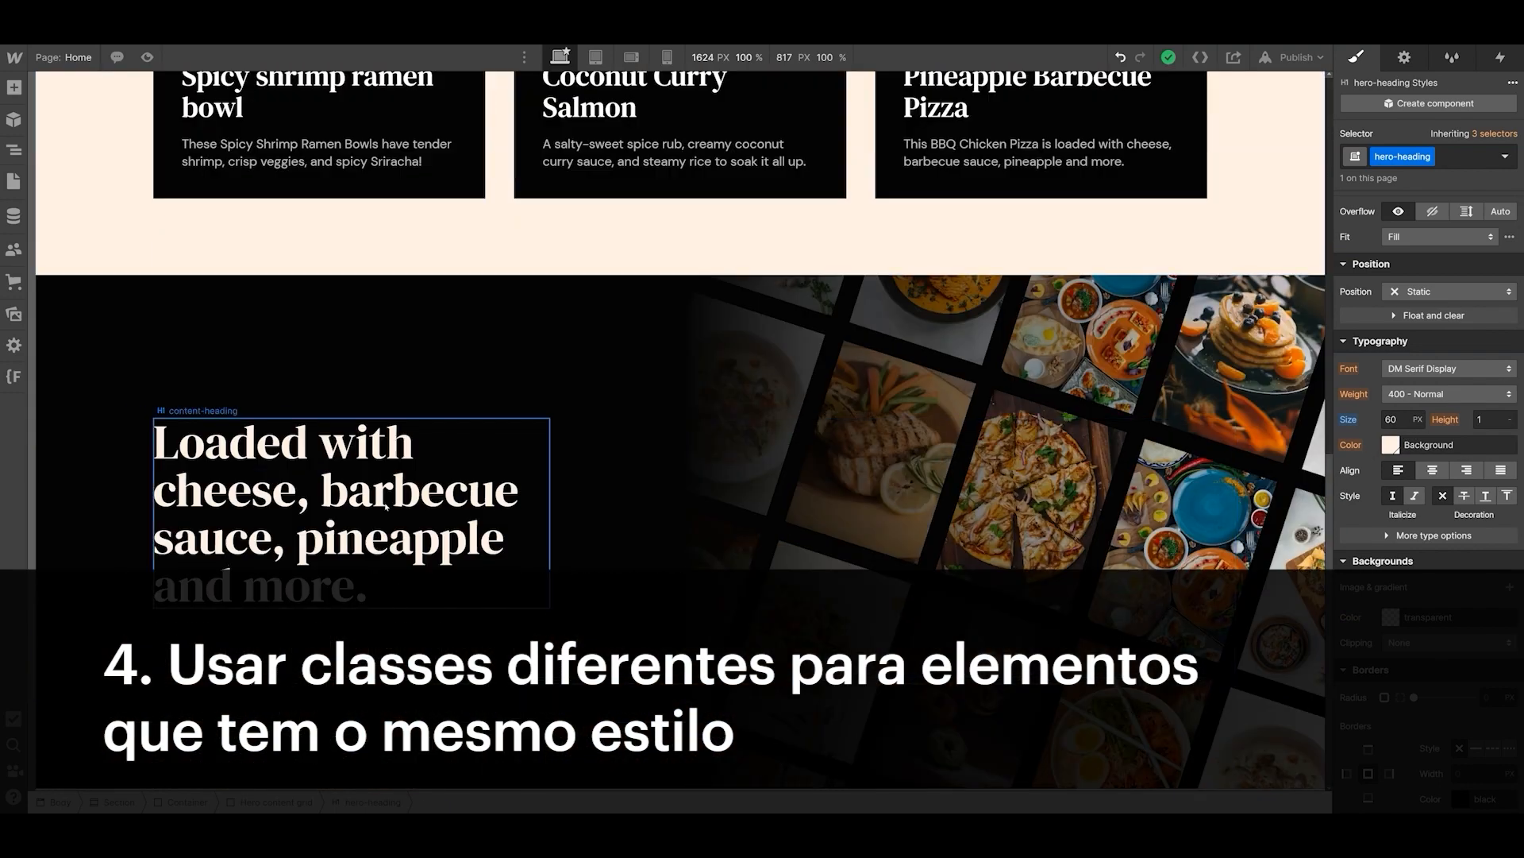
{"action": "left_click", "coordinate": [386, 499]}
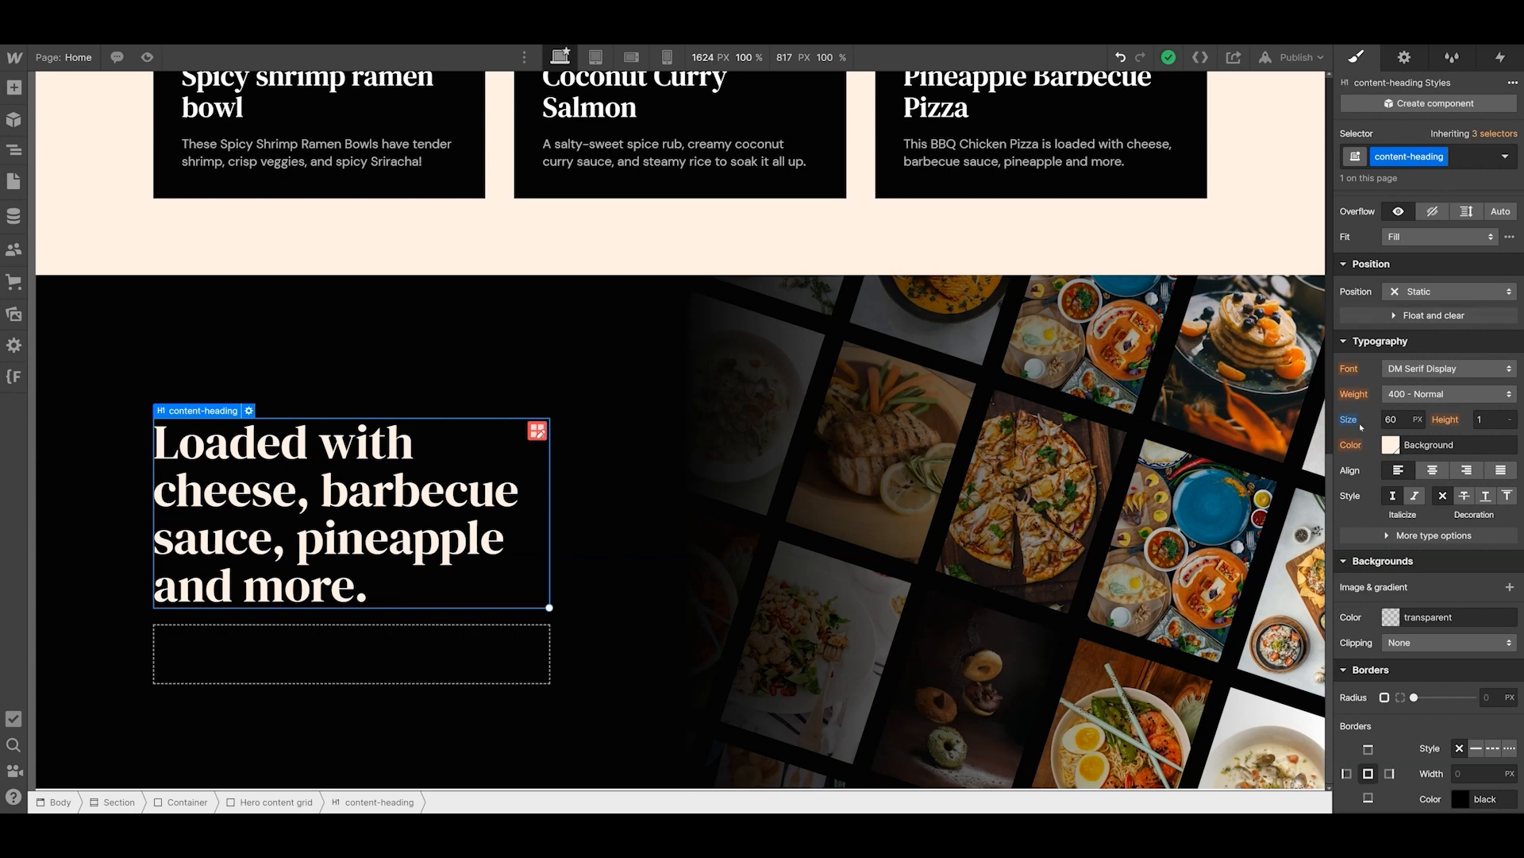
{"action": "scroll", "coordinate": [1365, 456], "scroll_direction": "down", "scroll_amount": 4}
{"action": "scroll", "coordinate": [1365, 456], "scroll_direction": "up", "scroll_amount": 10}
{"action": "scroll", "coordinate": [1365, 456], "scroll_direction": "down", "scroll_amount": 5}
{"action": "scroll", "coordinate": [612, 453], "scroll_direction": "up", "scroll_amount": 10}
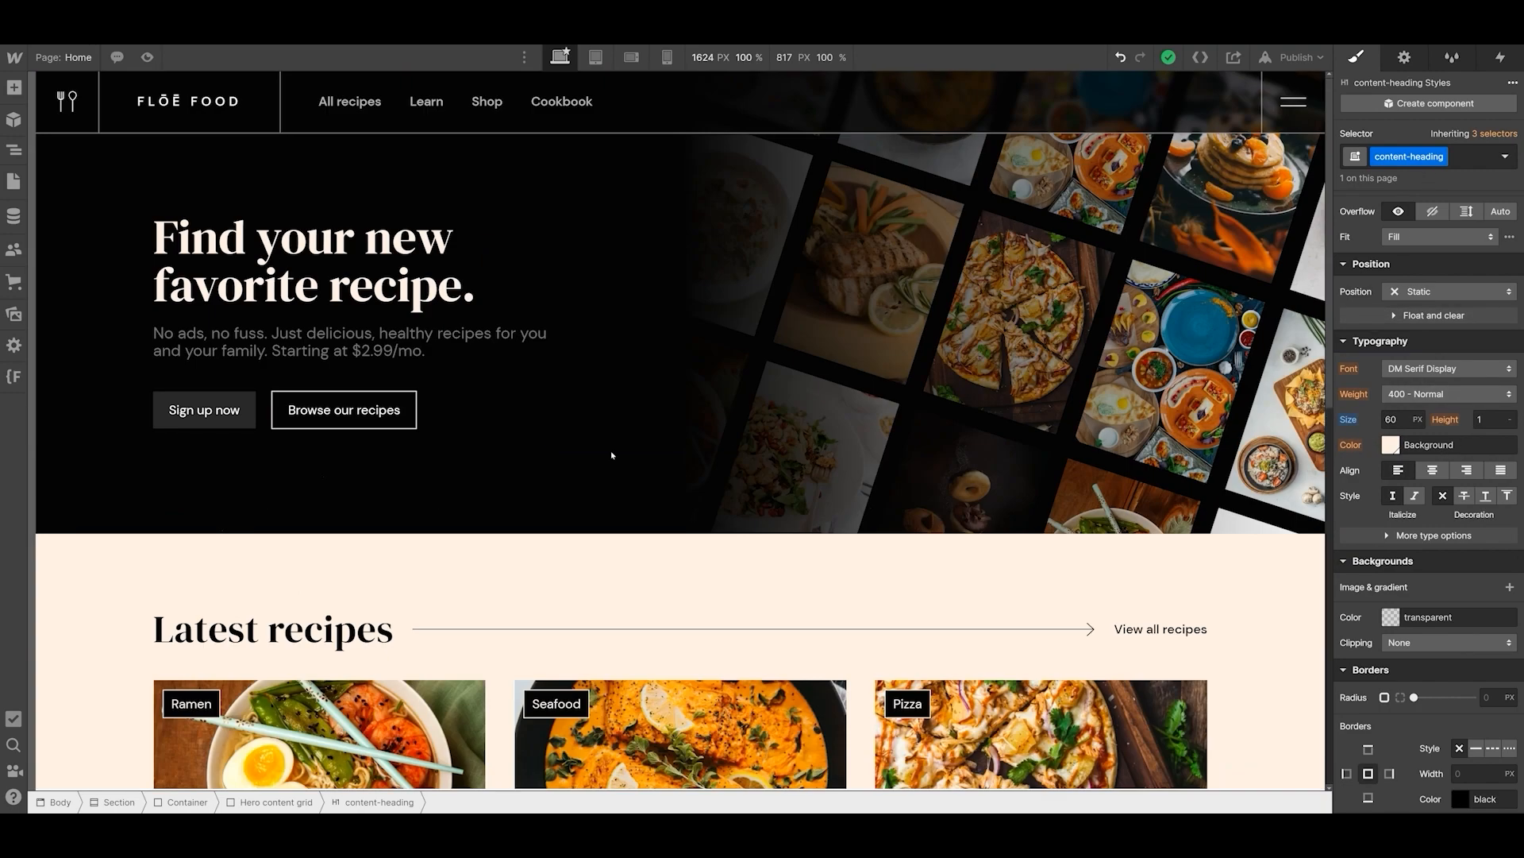
{"action": "left_click", "coordinate": [232, 225]}
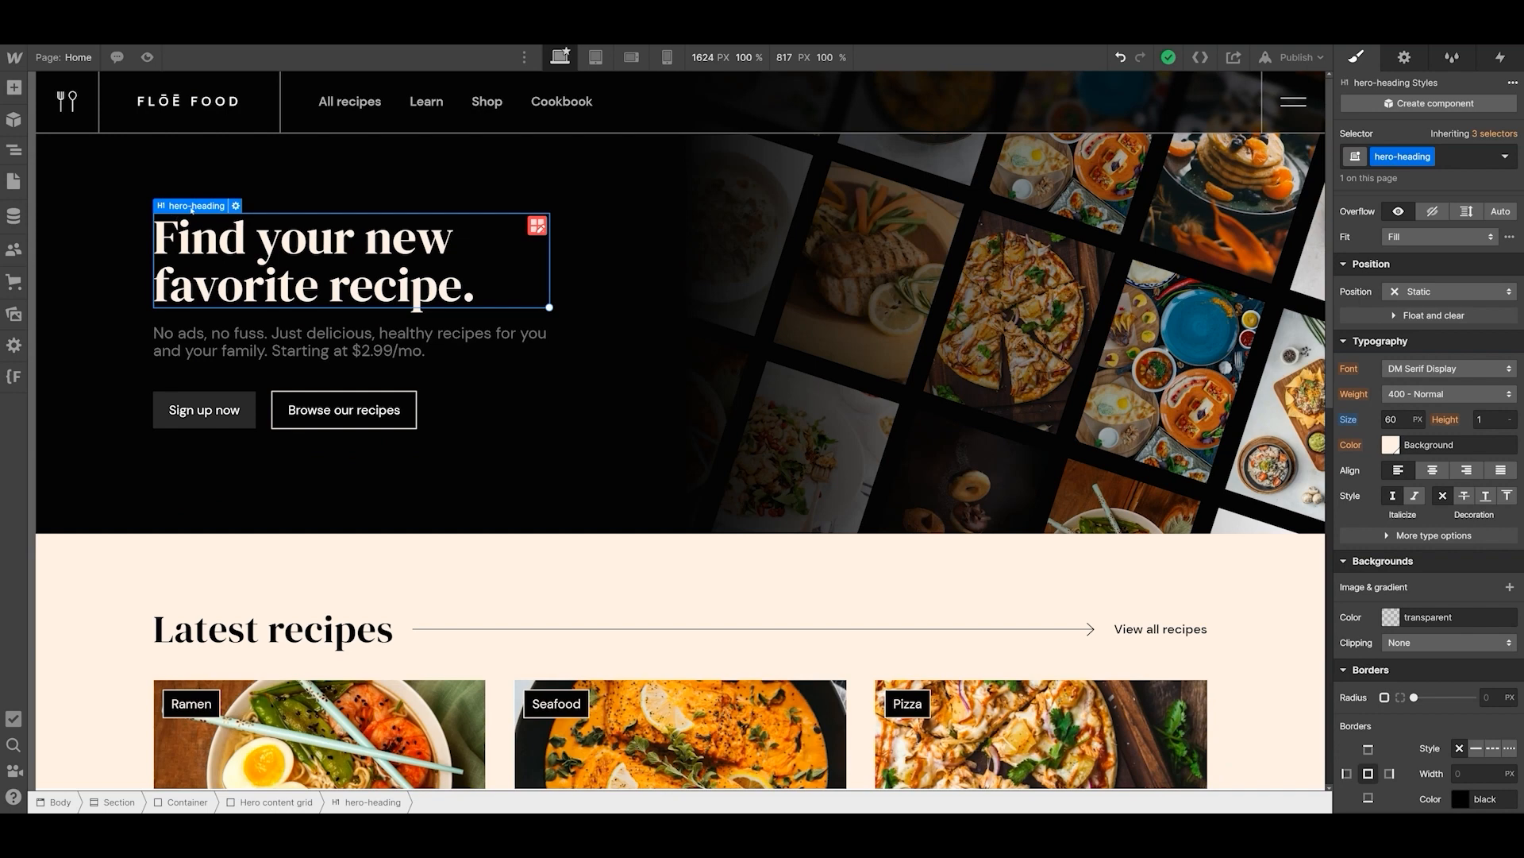
{"action": "scroll", "coordinate": [1421, 317], "scroll_direction": "up", "scroll_amount": 5}
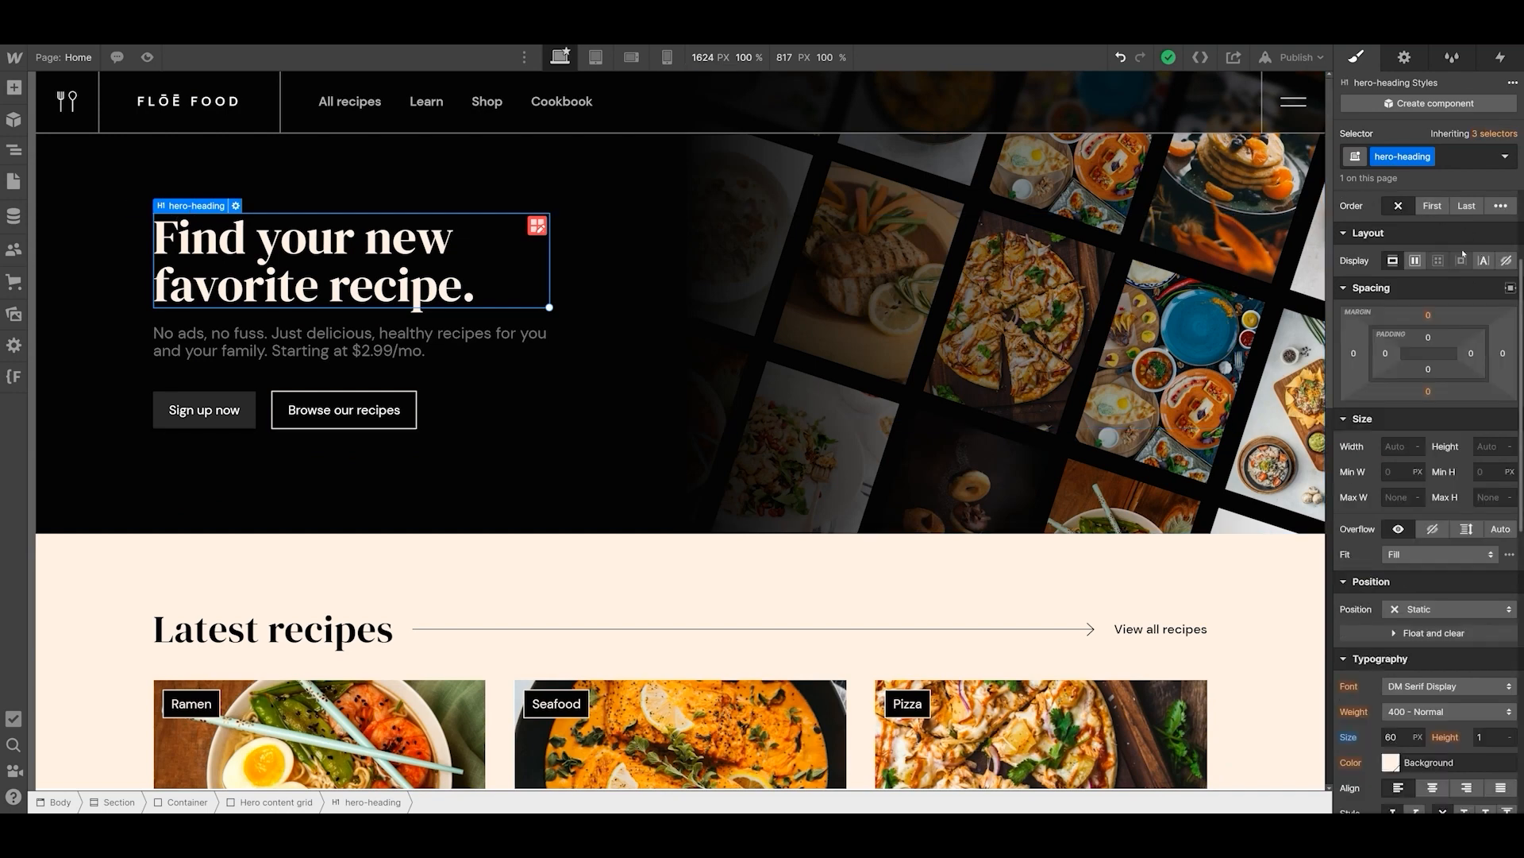
{"action": "scroll", "coordinate": [1461, 249], "scroll_direction": "down", "scroll_amount": 5}
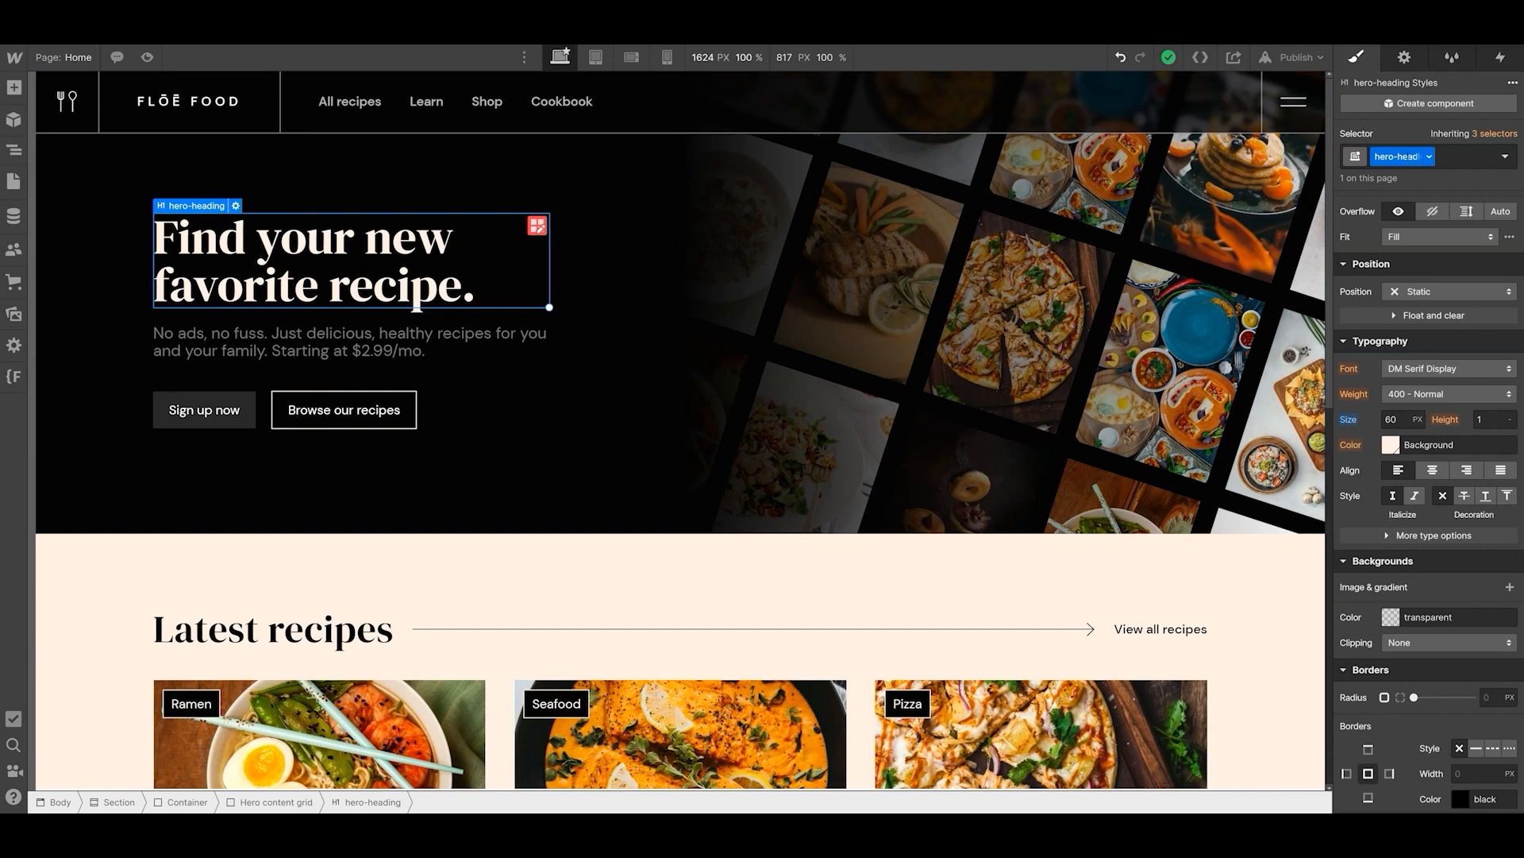
- Rename the hero heading's class to heading-medium, and replace that name with heading-60
{"action": "type", "text": "heading-medium"}
{"action": "key", "text": "Return"}
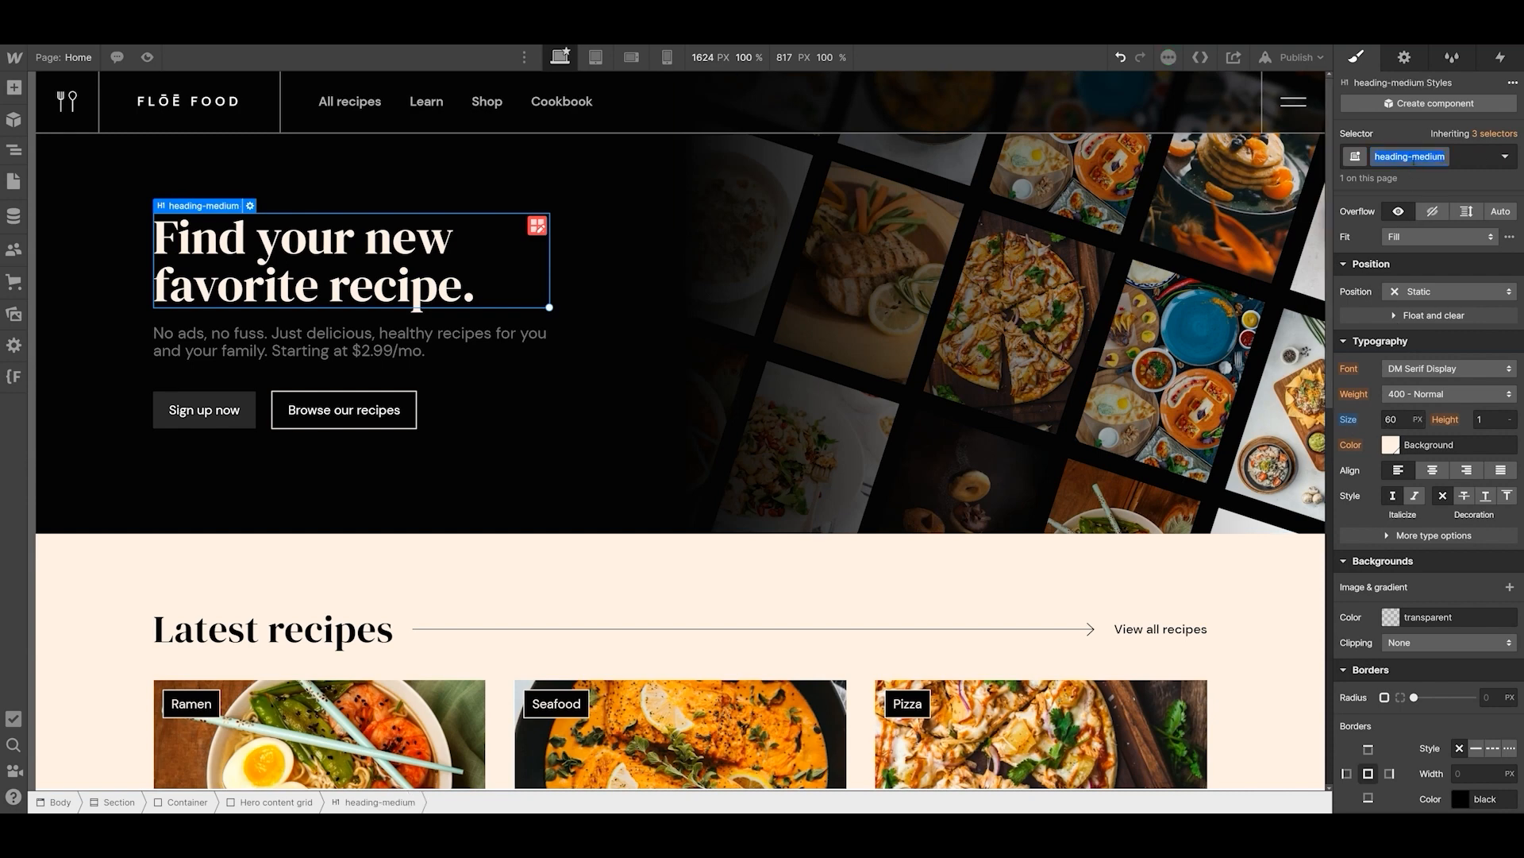
{"action": "double_click", "coordinate": [1414, 157]}
{"action": "key", "text": "BackSpace"}
{"action": "key", "text": "BackSpace"}
{"action": "key", "text": "BackSpace"}
{"action": "key", "text": "BackSpace"}
{"action": "key", "text": "BackSpace"}
{"action": "key", "text": "BackSpace"}
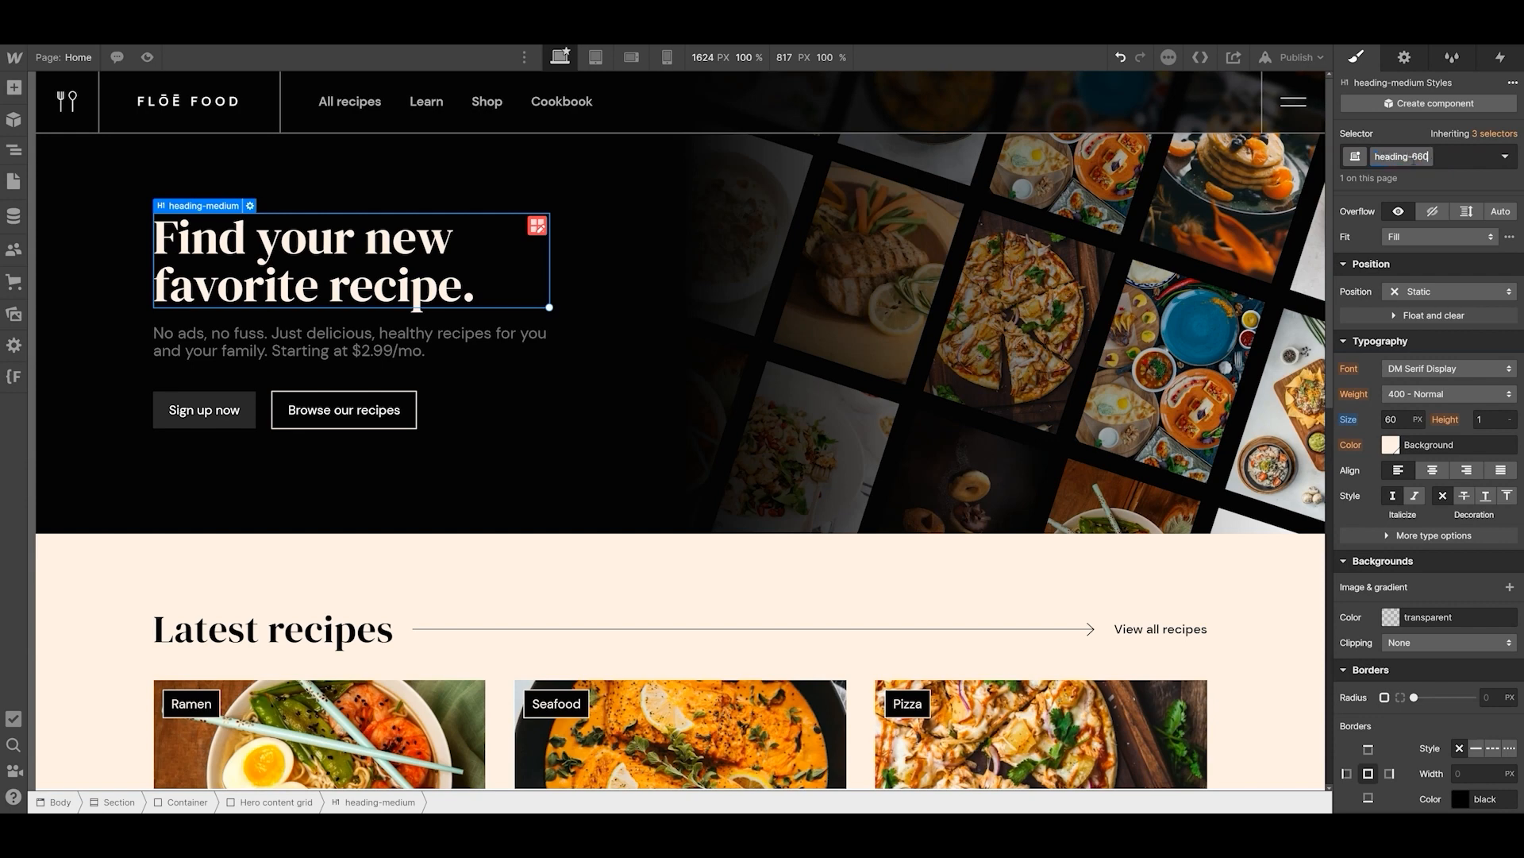
{"action": "type", "text": "60"}
{"action": "key", "text": "Return"}
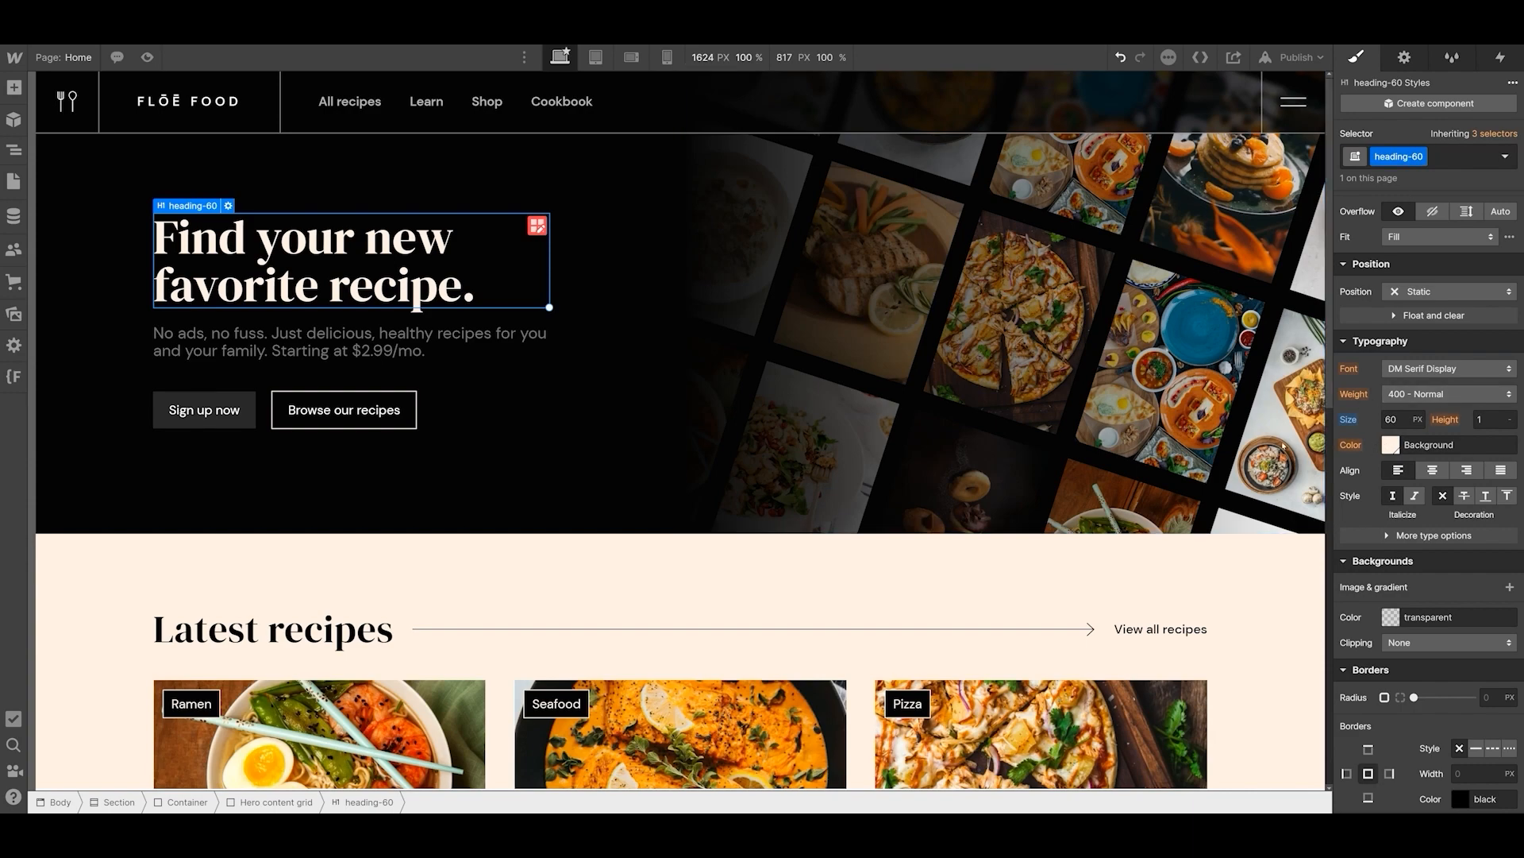
- Replace the content-heading class on the "Loaded with cheese" heading with the existing heading-60 class
{"action": "scroll", "coordinate": [534, 442], "scroll_direction": "down", "scroll_amount": 10}
{"action": "left_click", "coordinate": [326, 517]}
{"action": "left_click", "coordinate": [1471, 156]}
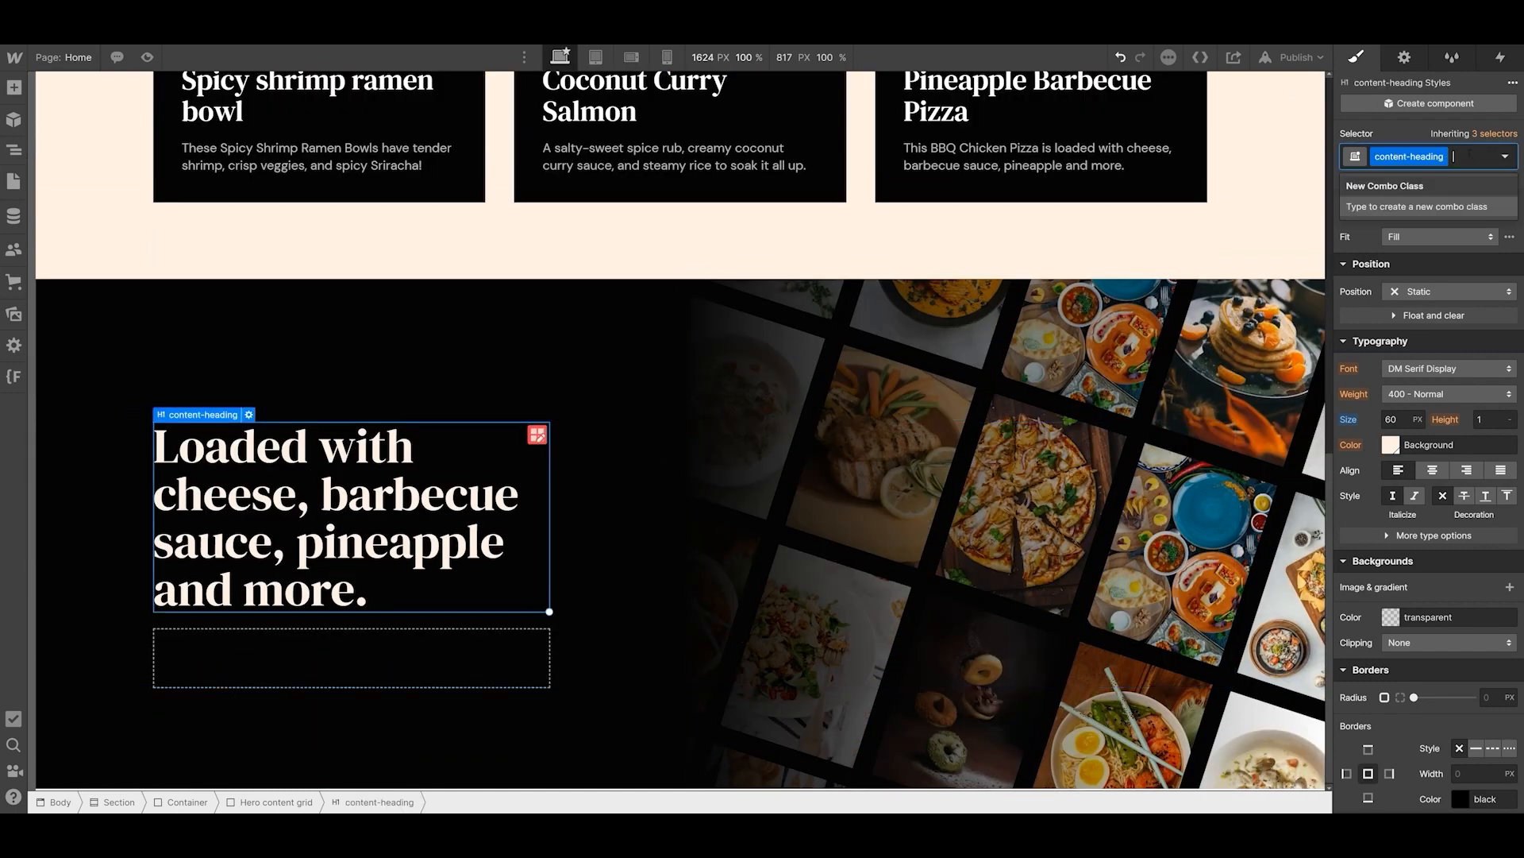
{"action": "key", "text": "BackSpace"}
{"action": "type", "text": "heading"}
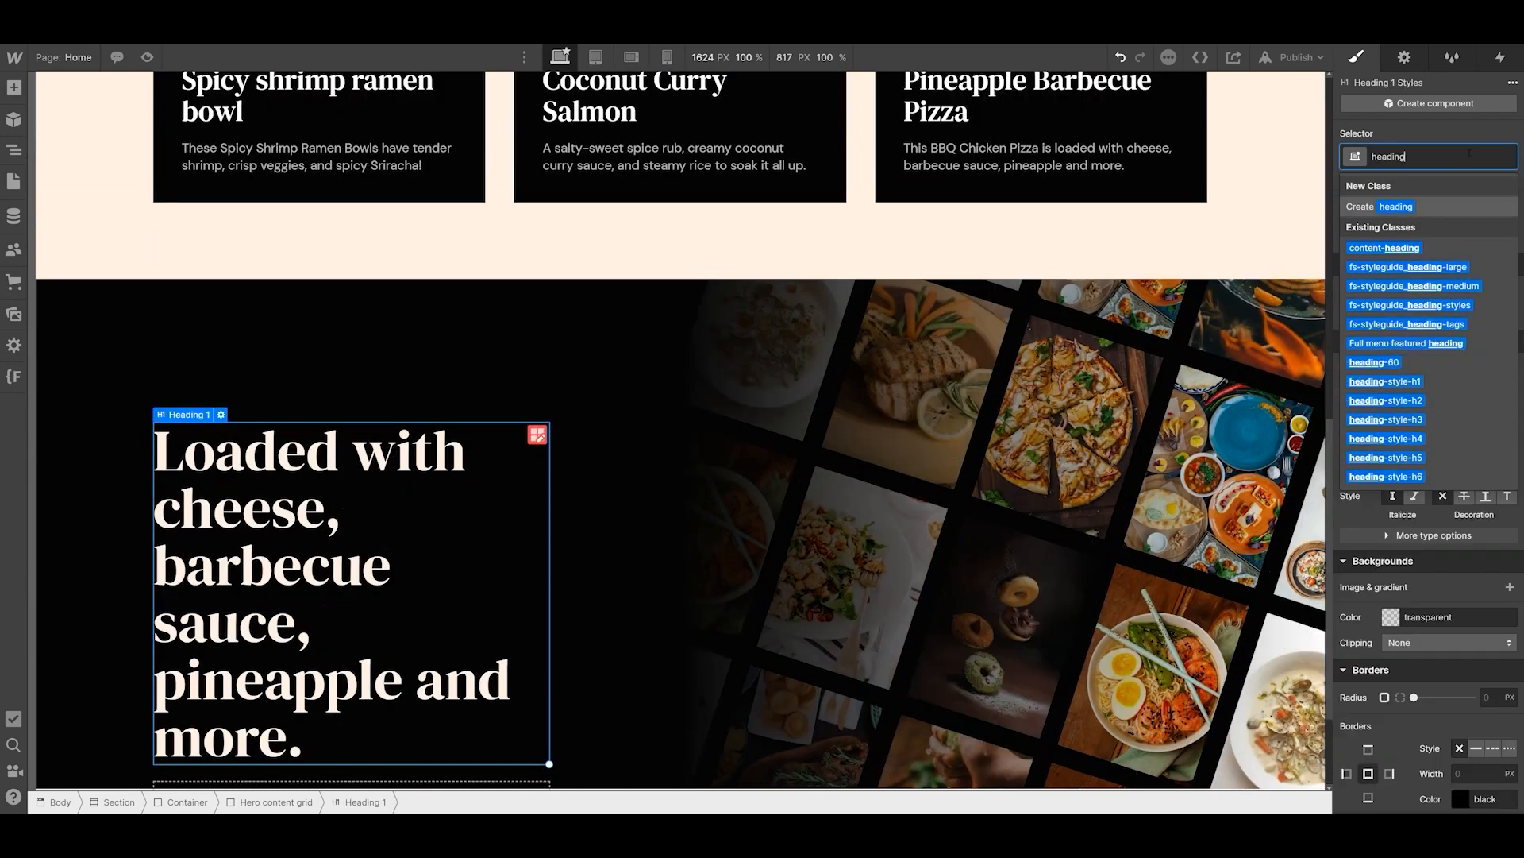
{"action": "type", "text": "-60"}
{"action": "key", "text": "Return"}
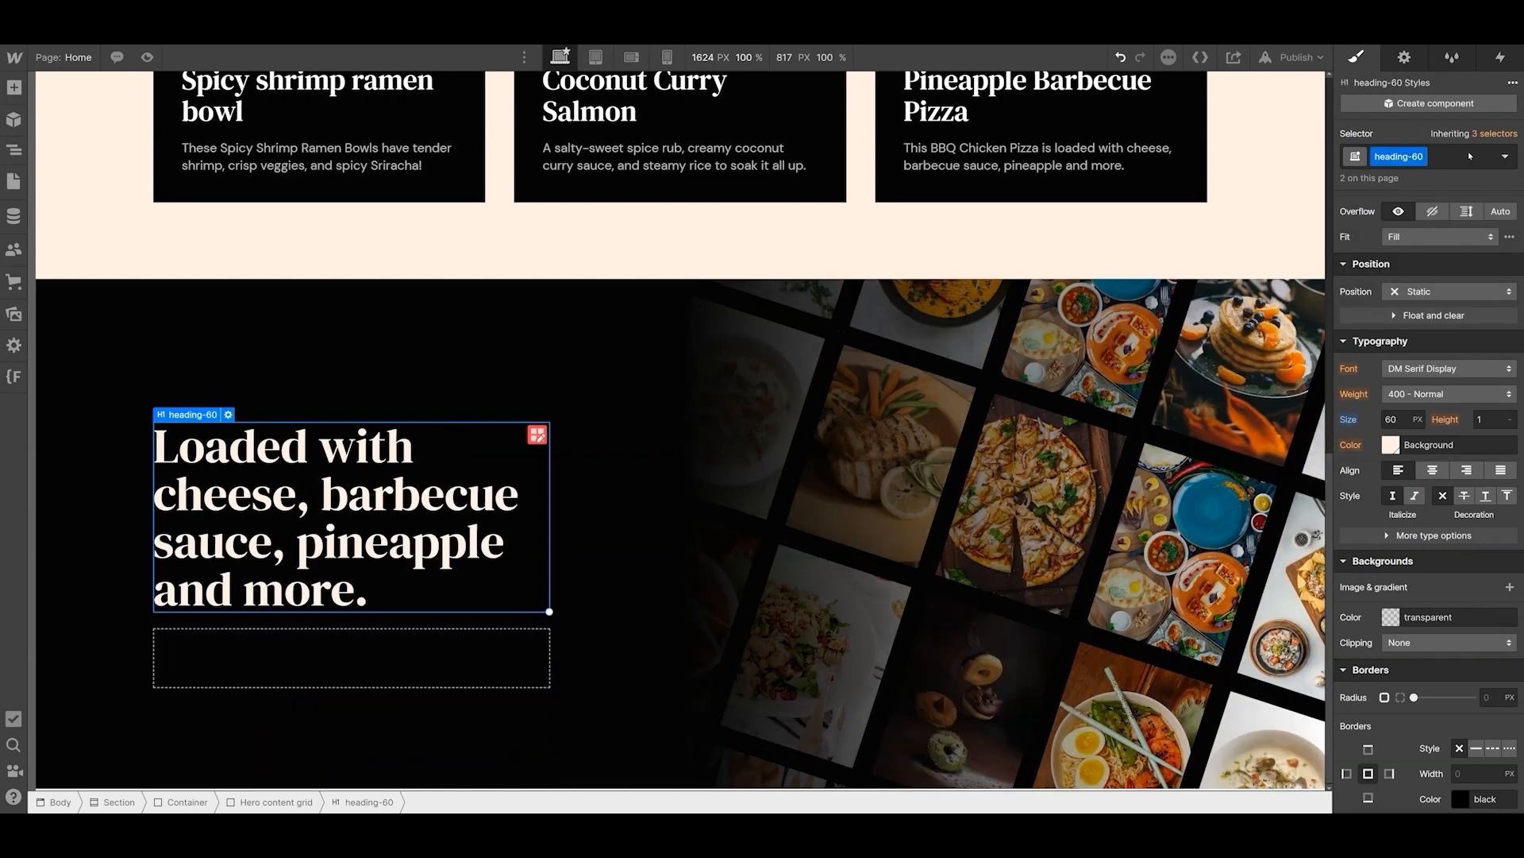
- Rename the shared heading class to heading-medium and check it on both headings
{"action": "type", "text": "heading-medium"}
{"action": "key", "text": "Return"}
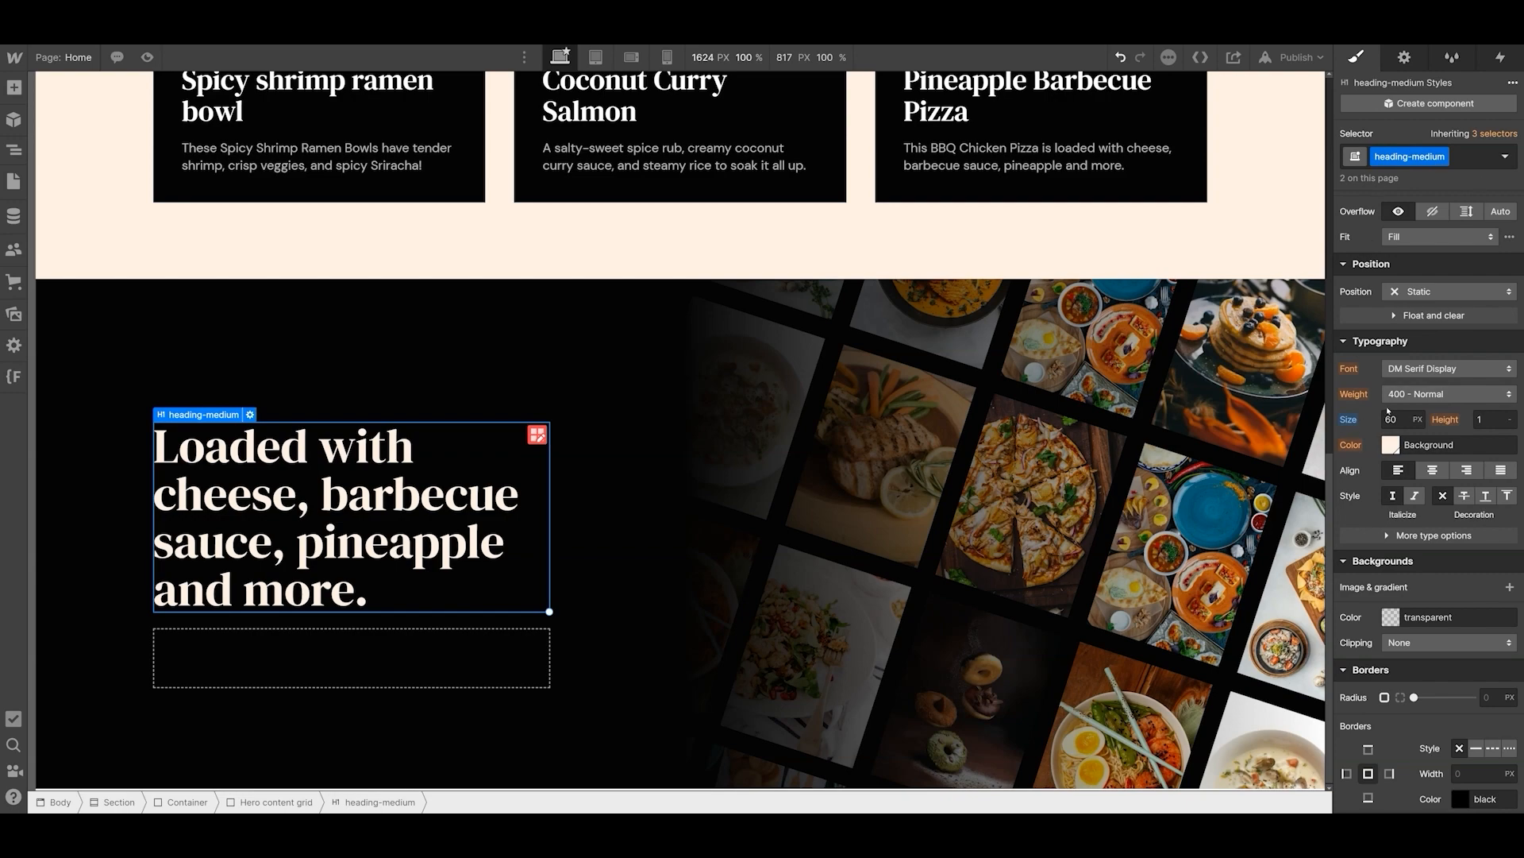
{"action": "scroll", "coordinate": [555, 397], "scroll_direction": "up", "scroll_amount": 15}
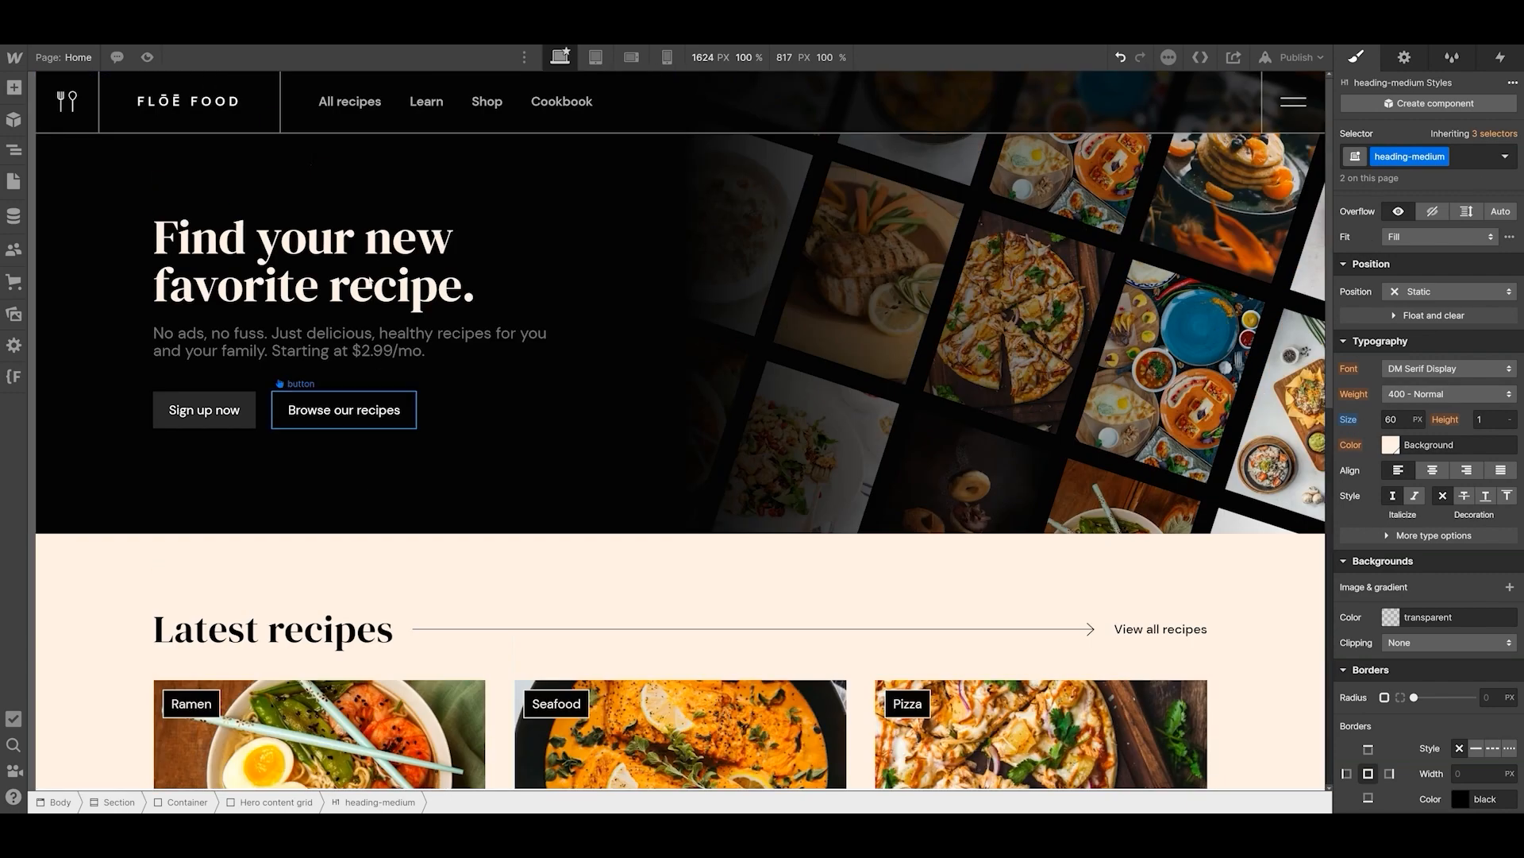
{"action": "left_click", "coordinate": [274, 270]}
{"action": "scroll", "coordinate": [681, 428], "scroll_direction": "down", "scroll_amount": 10}
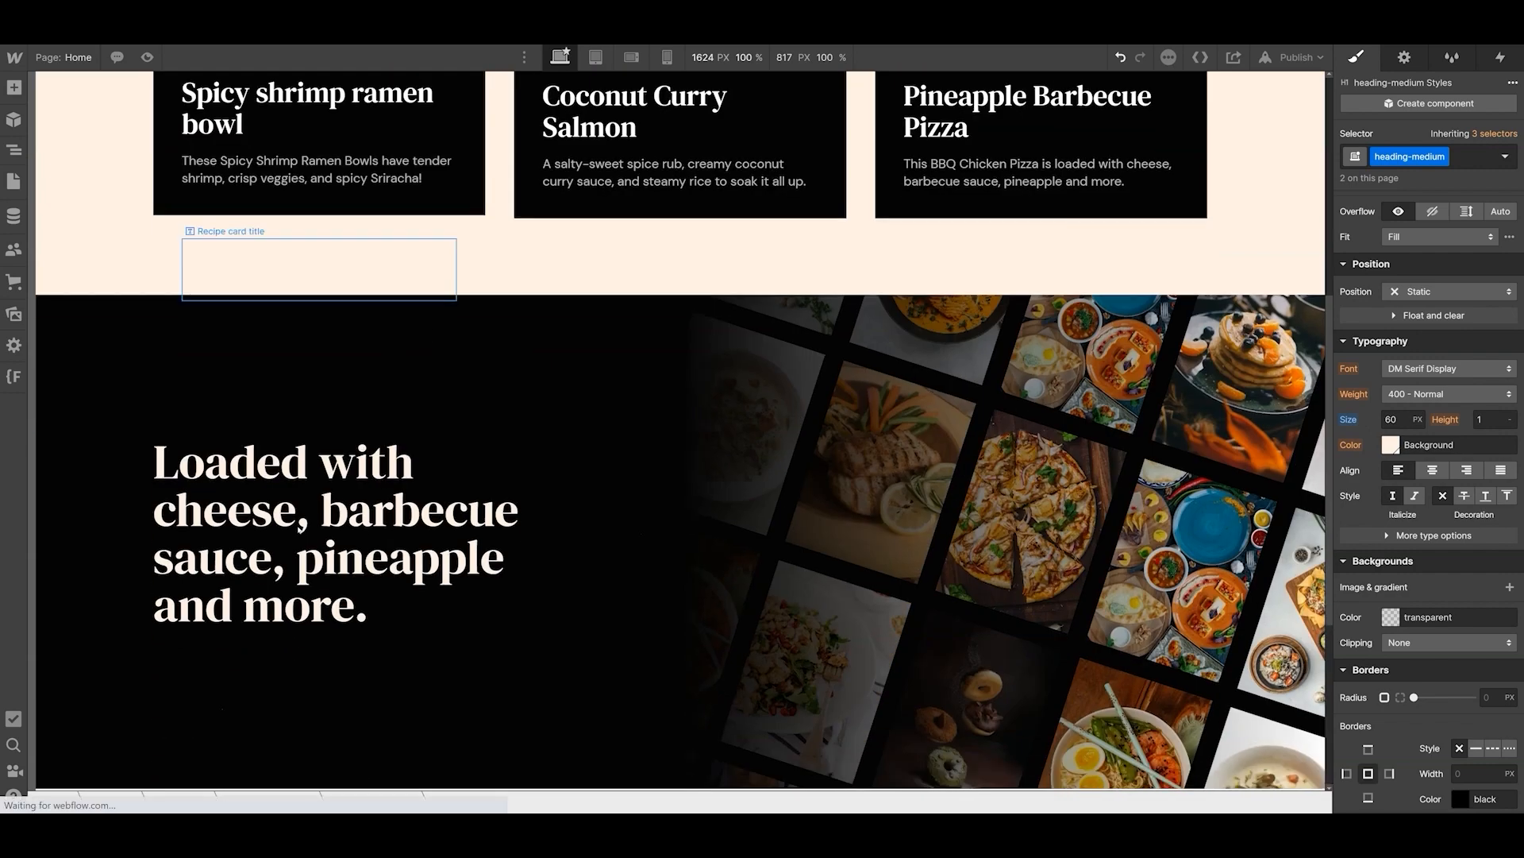
- Set the heading-medium class's font size to 72 px and compare the hero heading with the one in the dark section
{"action": "scroll", "coordinate": [680, 429], "scroll_direction": "up", "scroll_amount": 8}
{"action": "scroll", "coordinate": [609, 393], "scroll_direction": "up", "scroll_amount": 3}
{"action": "left_click", "coordinate": [1397, 419]}
{"action": "type", "text": "72"}
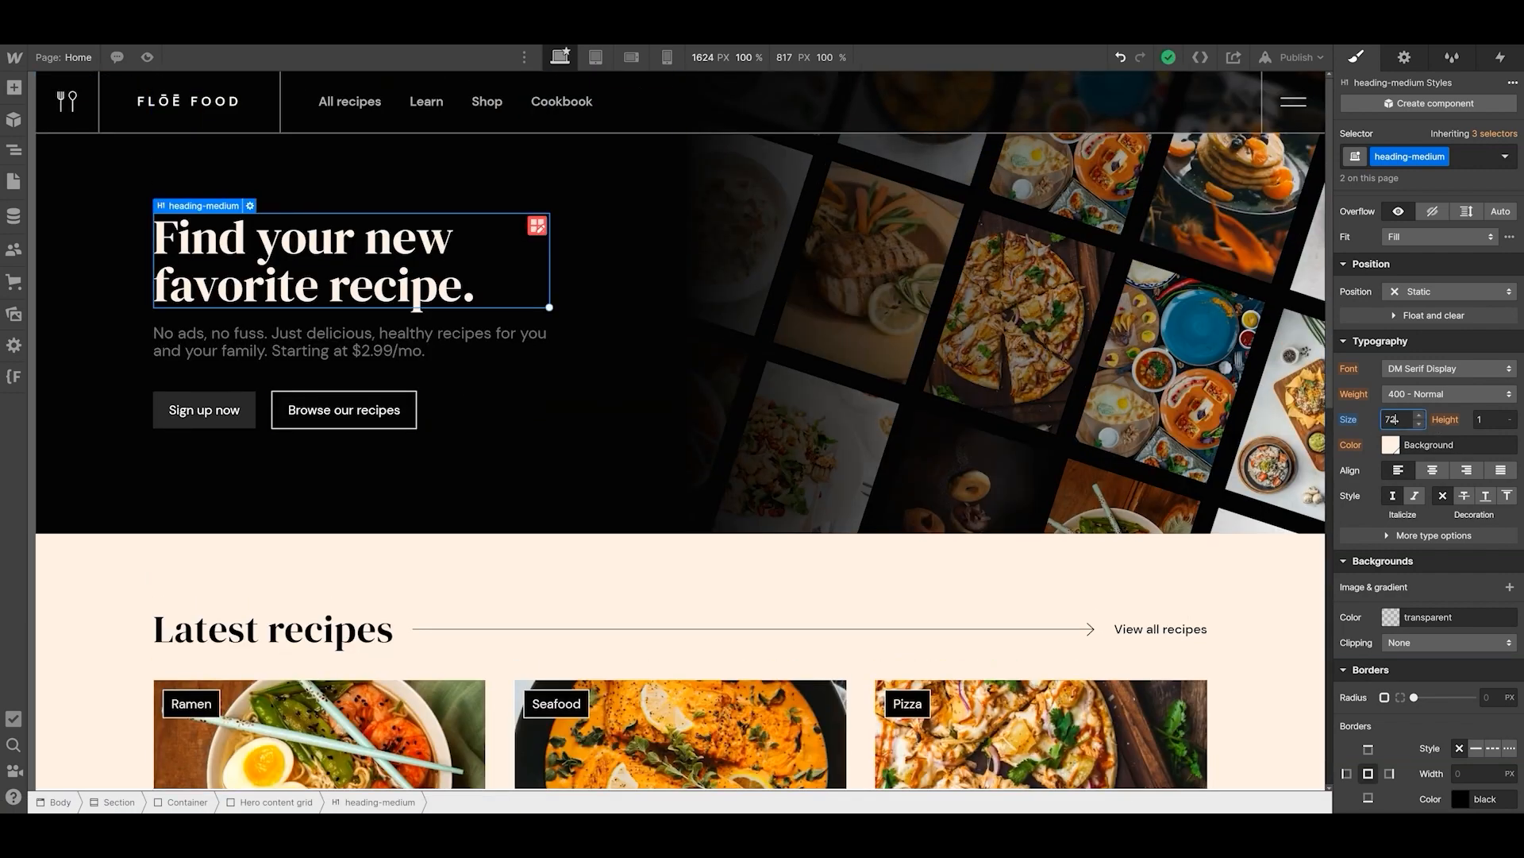
{"action": "key", "text": "Return"}
{"action": "scroll", "coordinate": [366, 357], "scroll_direction": "down", "scroll_amount": 10}
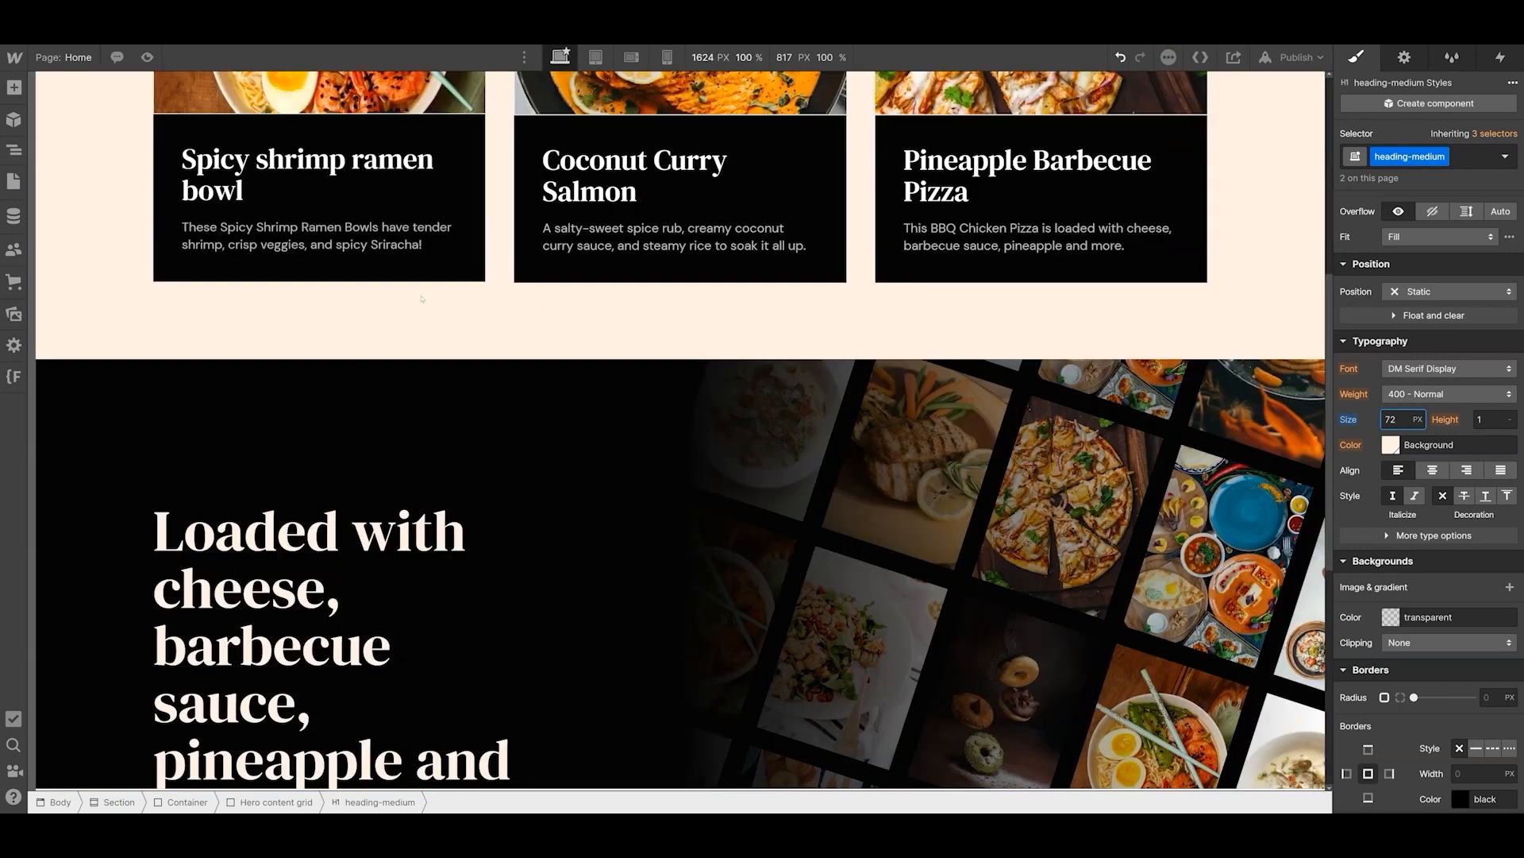
{"action": "left_click", "coordinate": [324, 434]}
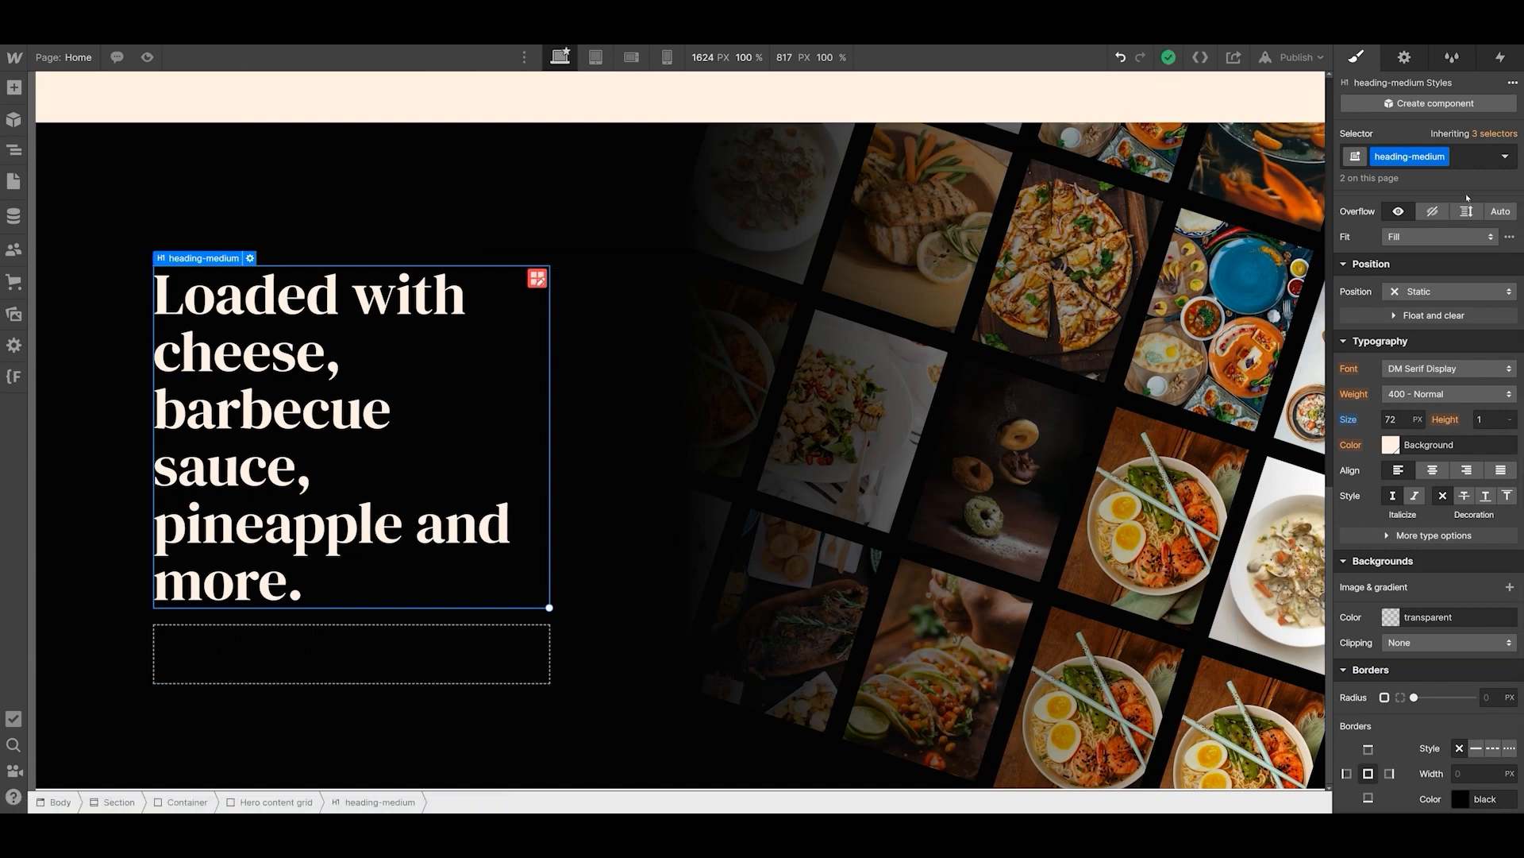
{"action": "scroll", "coordinate": [1466, 194], "scroll_direction": "up", "scroll_amount": 5}
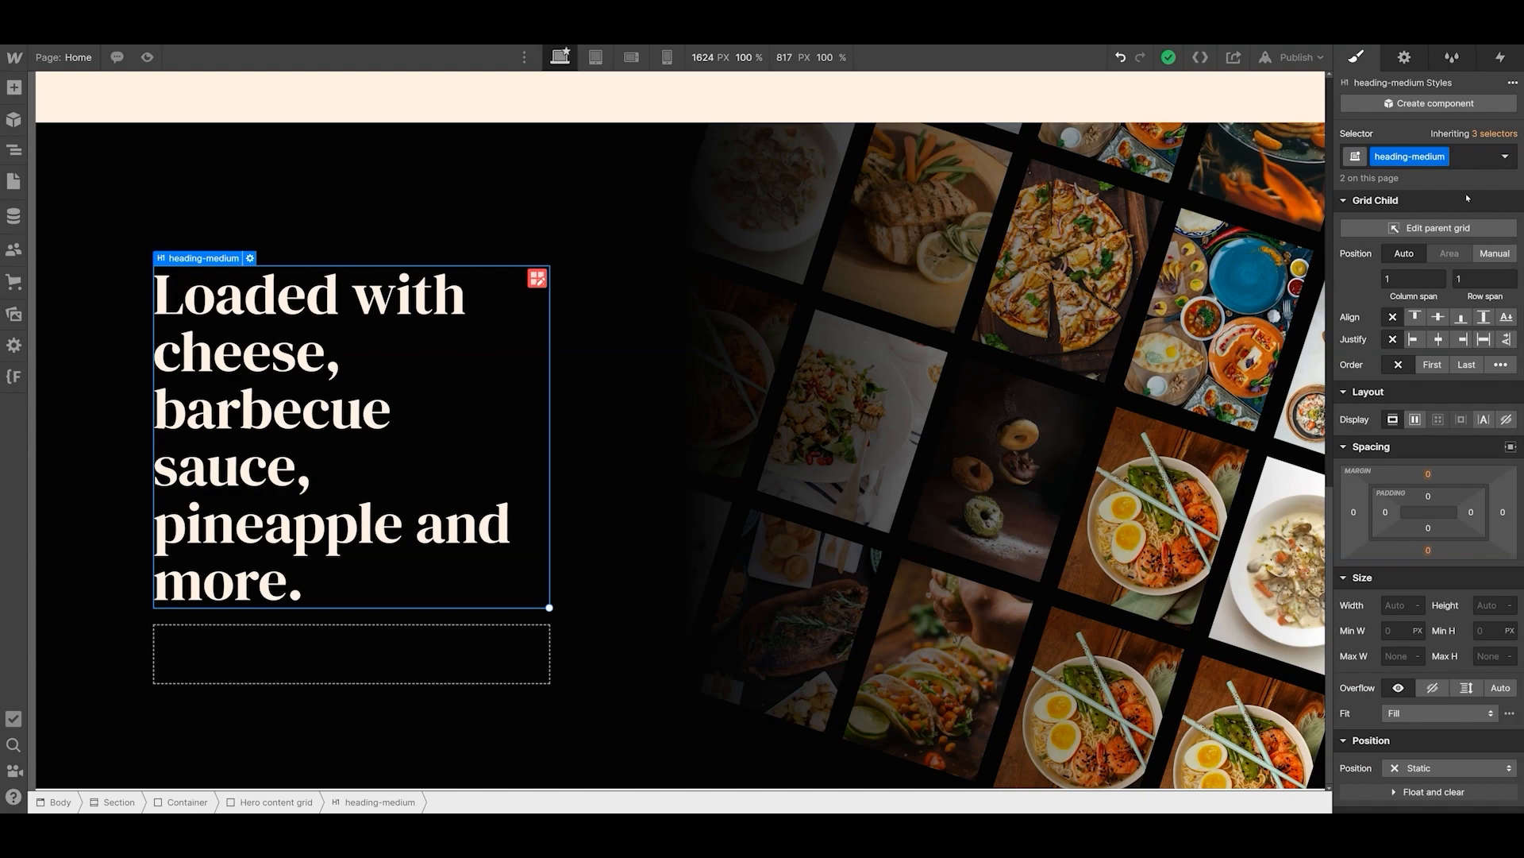
{"action": "scroll", "coordinate": [488, 427], "scroll_direction": "up", "scroll_amount": 2}
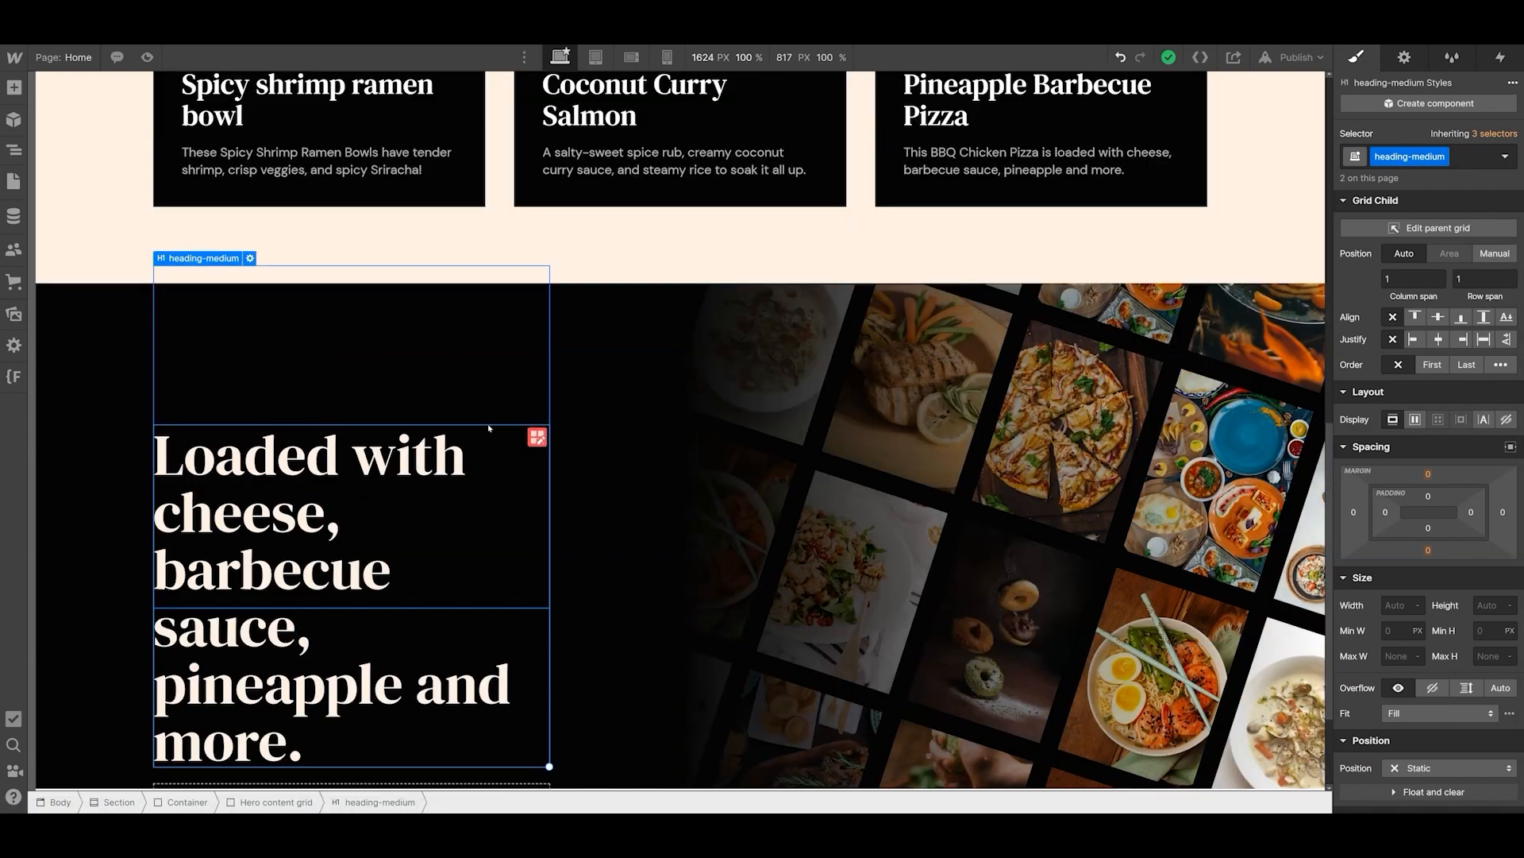
{"action": "scroll", "coordinate": [488, 427], "scroll_direction": "up", "scroll_amount": 5}
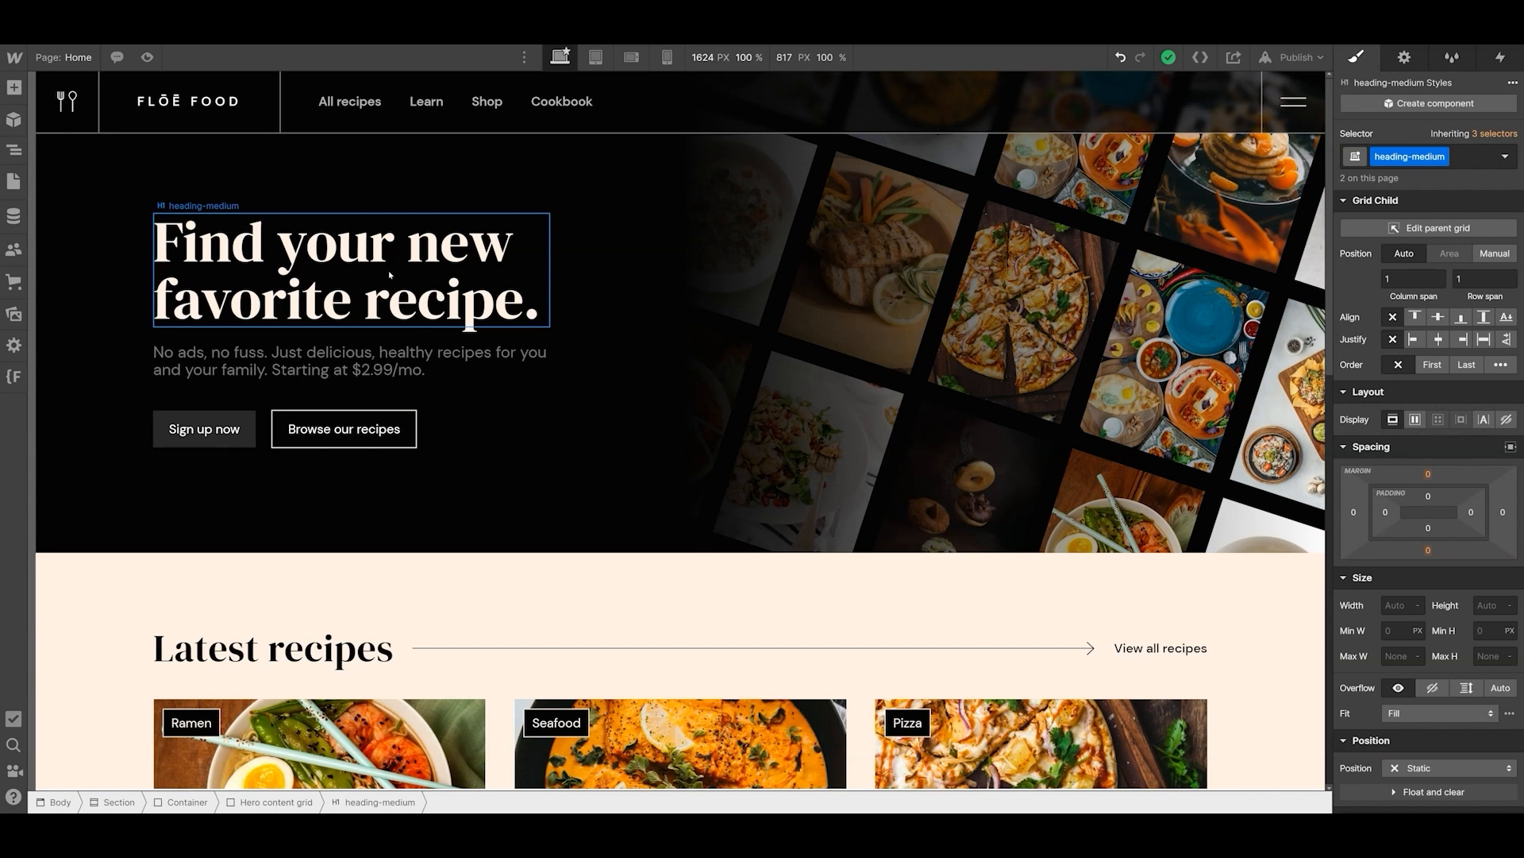
{"action": "scroll", "coordinate": [1337, 445], "scroll_direction": "down", "scroll_amount": 5}
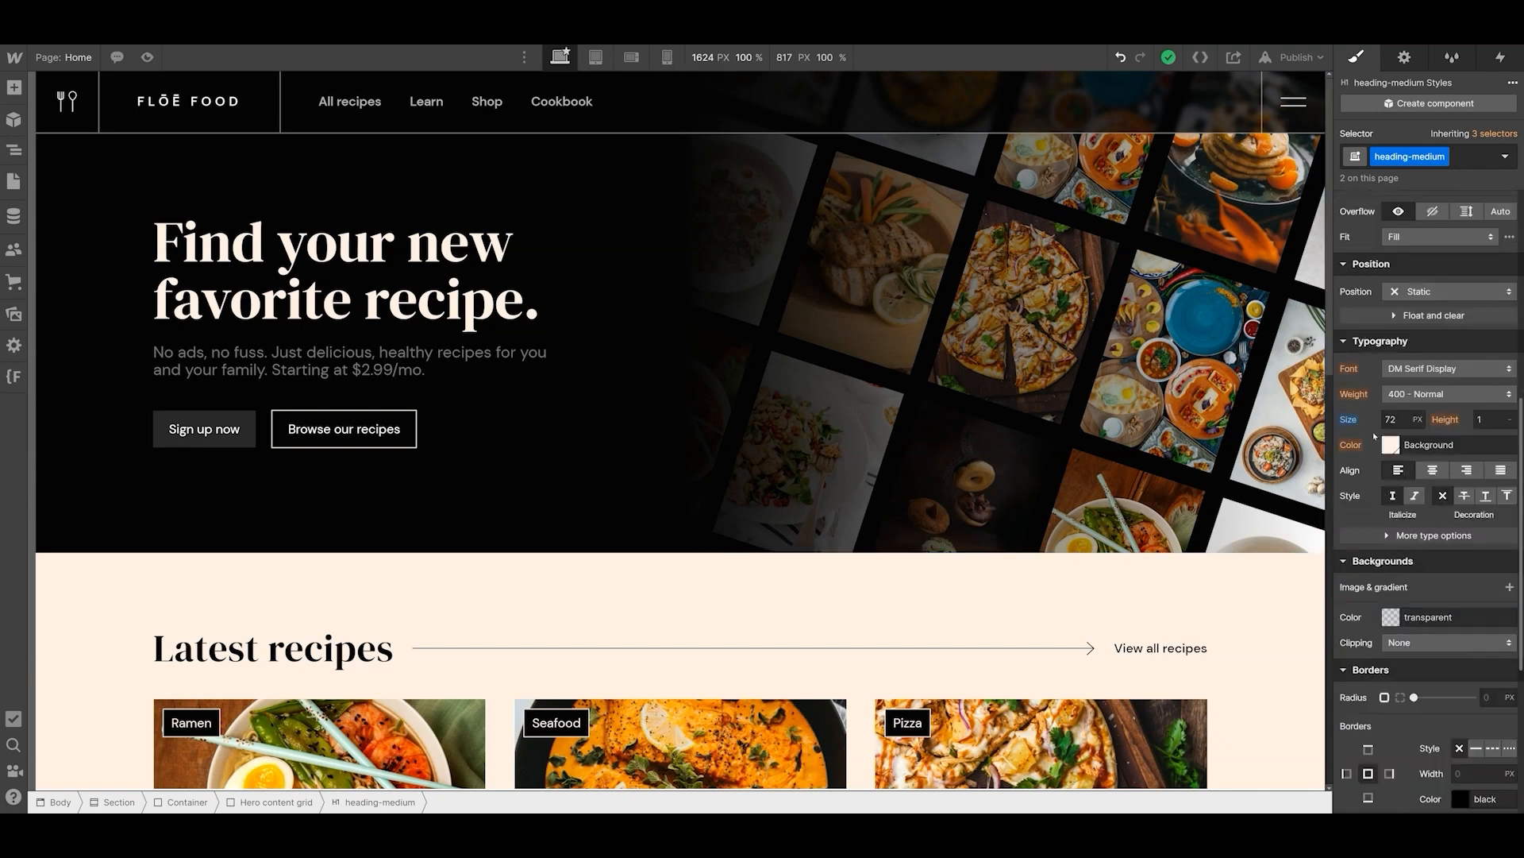
- Insert the salmon-coconut-curry.jpg image above the hero buttons and set its width to 300 px in the image settings
{"action": "scroll", "coordinate": [1374, 433], "scroll_direction": "up", "scroll_amount": 5}
{"action": "left_click", "coordinate": [477, 394]}
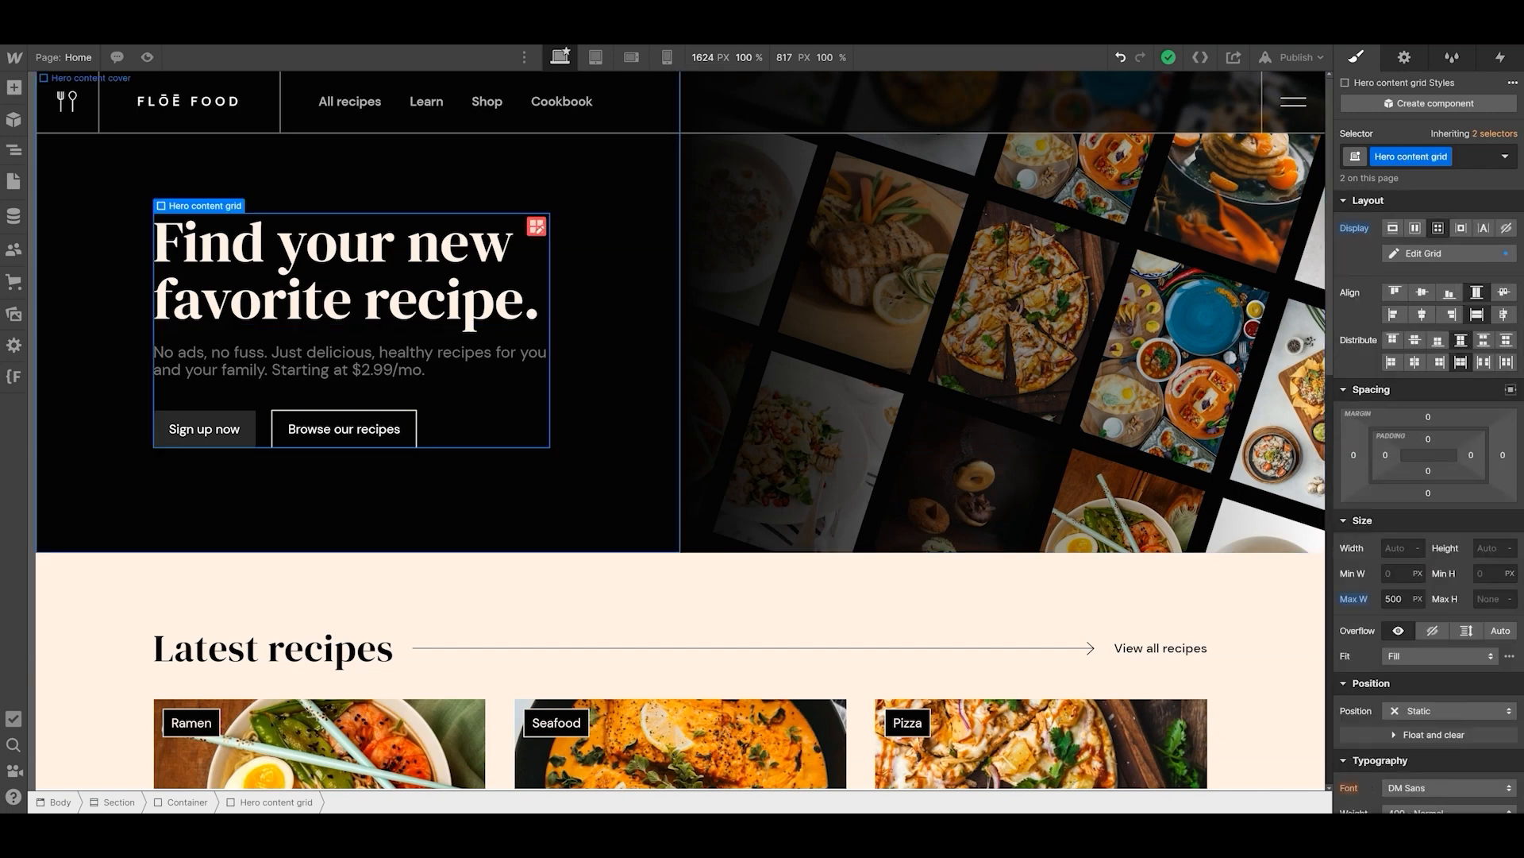
{"action": "left_click", "coordinate": [14, 314]}
{"action": "left_click_drag", "start_coordinate": [191, 212], "coordinate": [439, 421]}
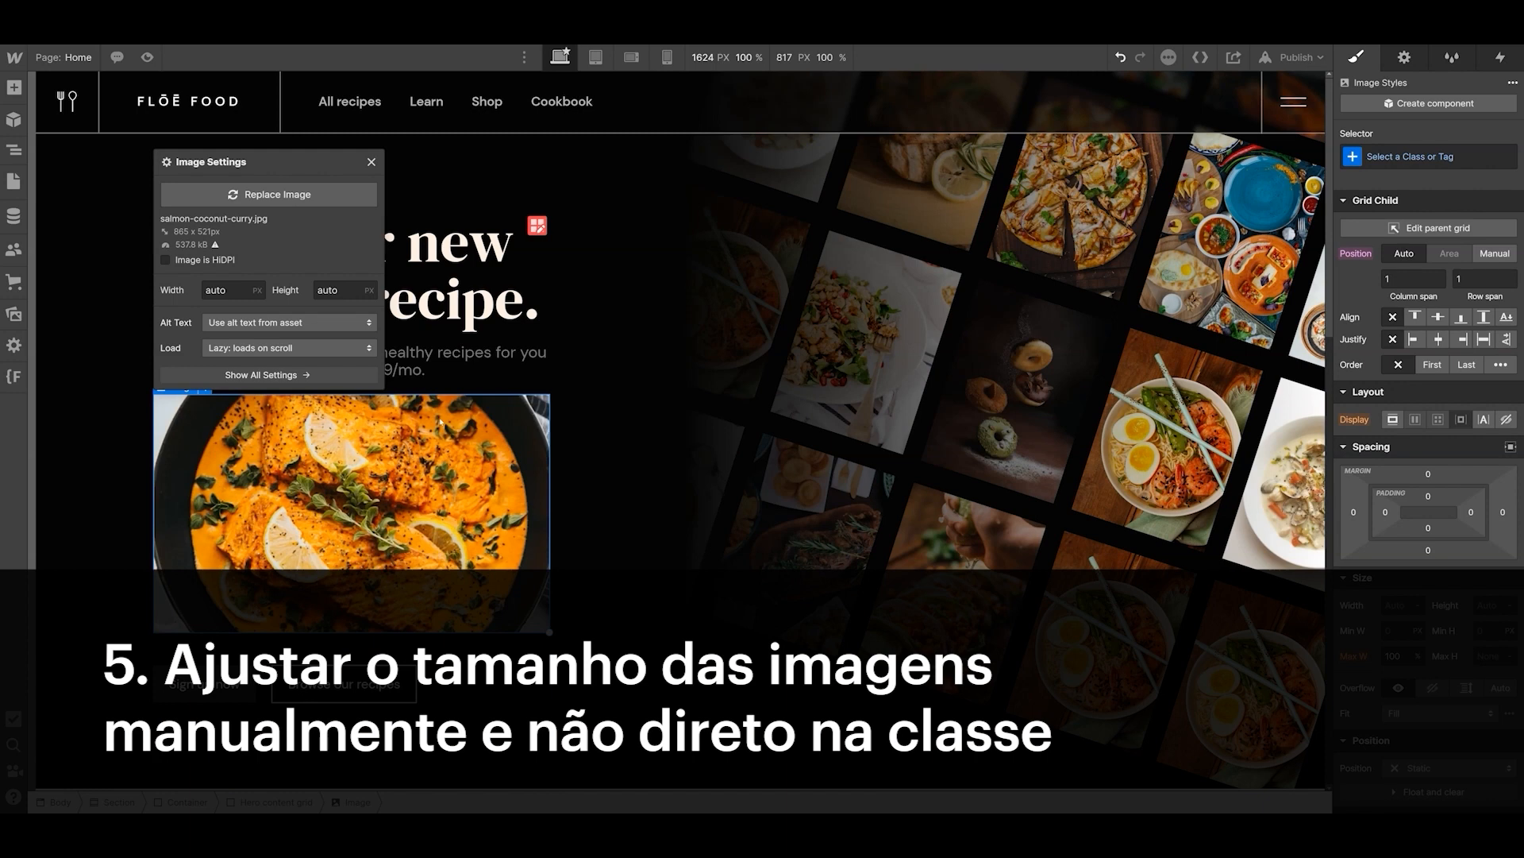
{"action": "double_click", "coordinate": [236, 291]}
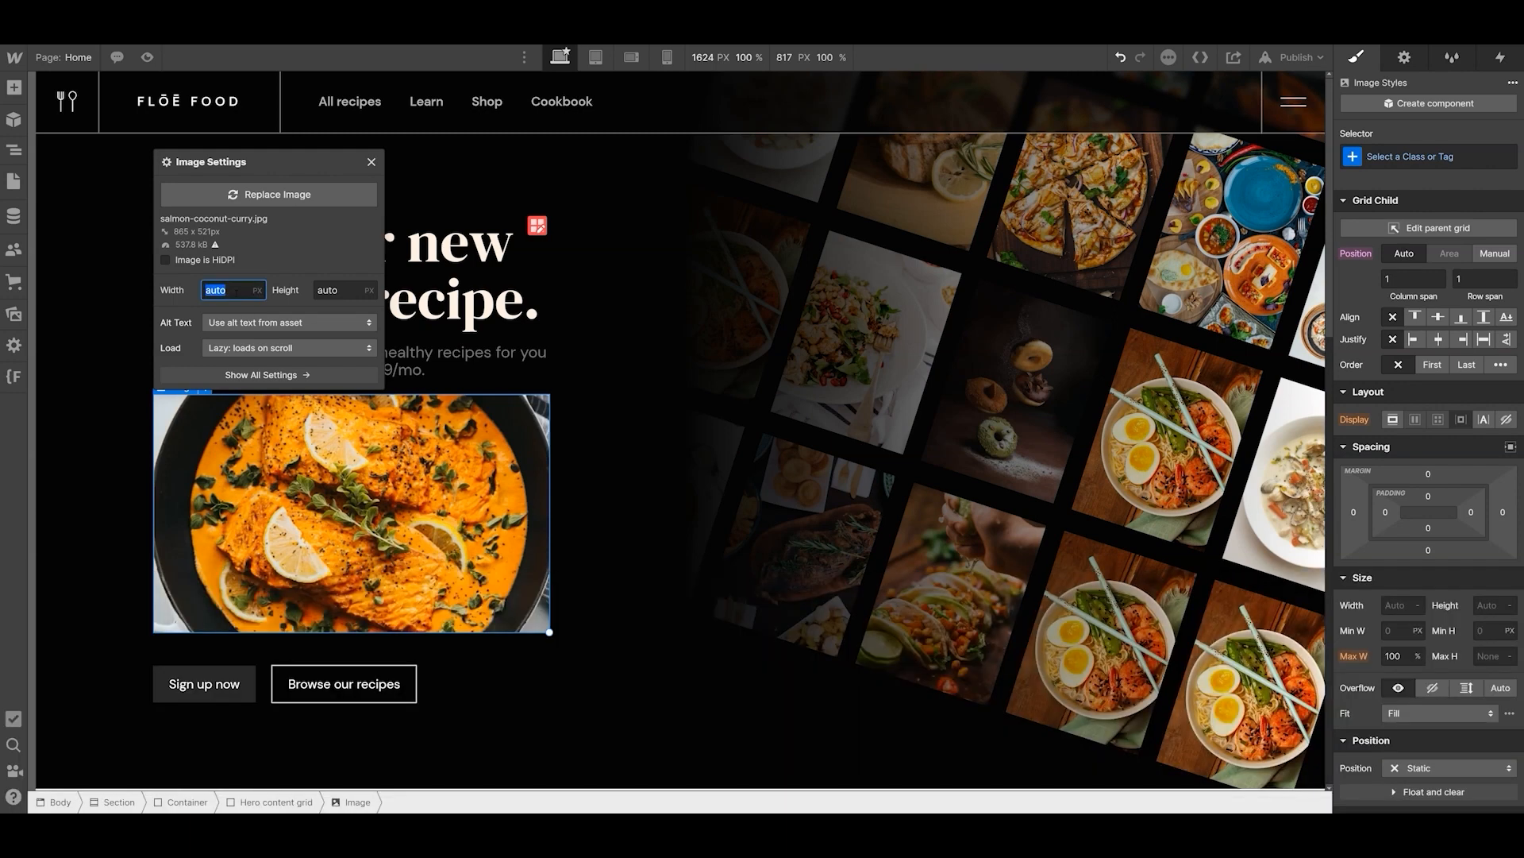
{"action": "type", "text": "300"}
{"action": "key", "text": "Return"}
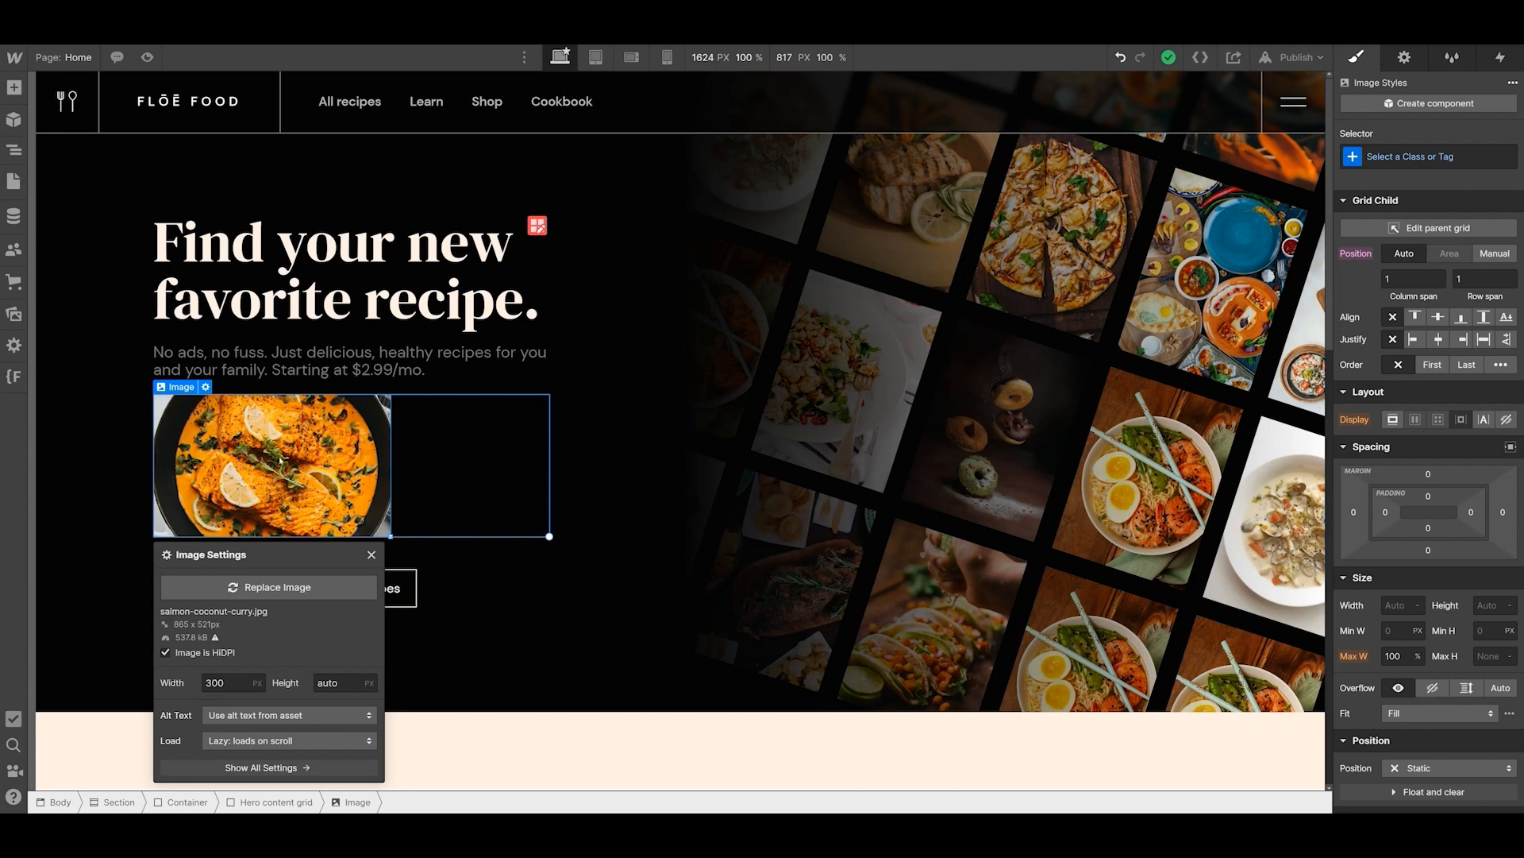
- Set the image's width to 120 px in its settings at the mobile portrait breakpoint, and check the image on desktop
{"action": "left_click", "coordinate": [668, 58]}
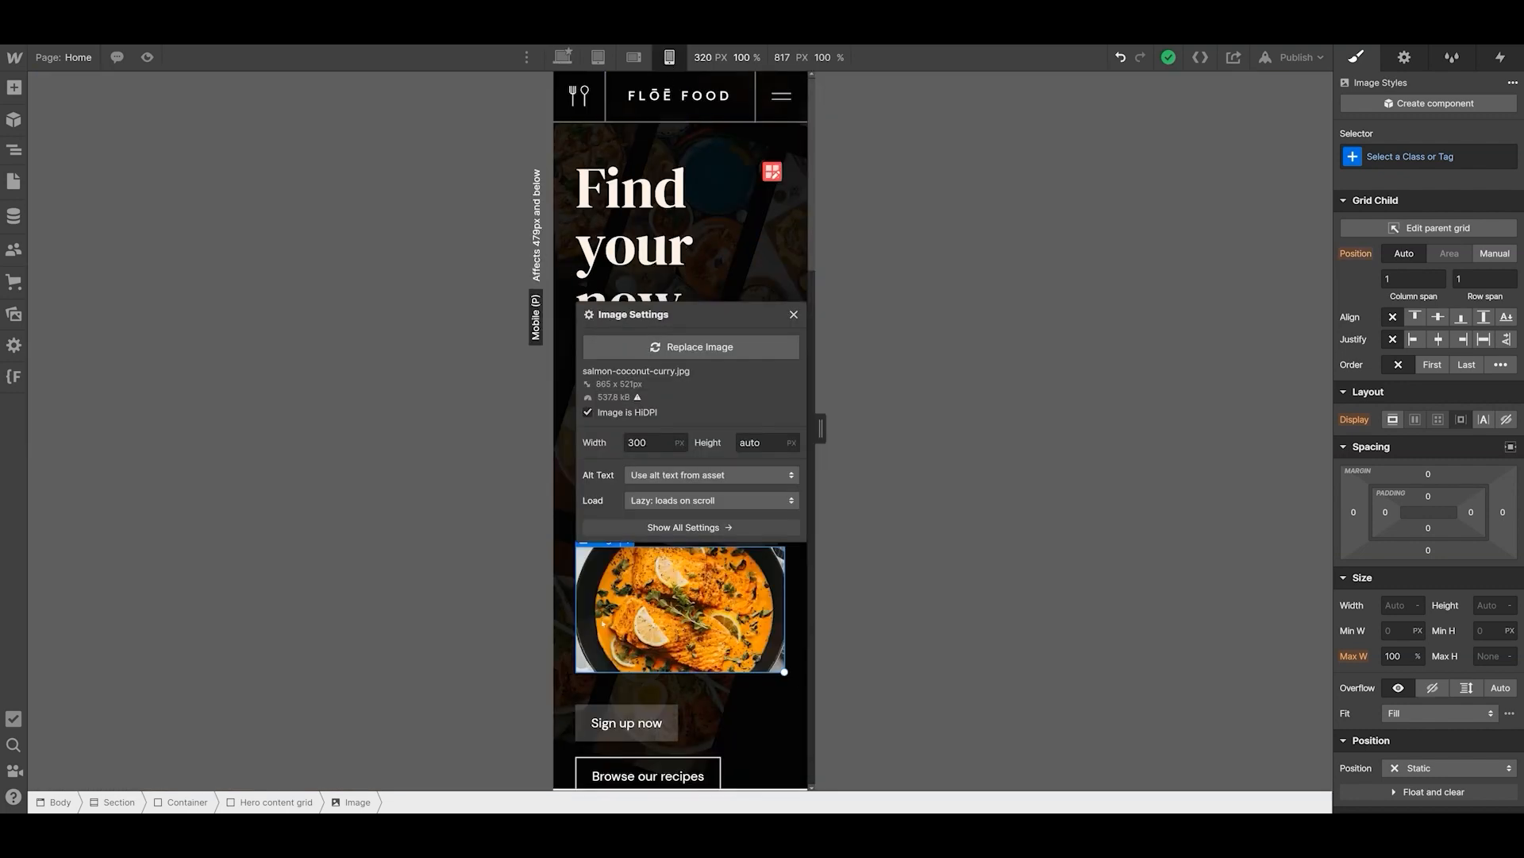
{"action": "left_click", "coordinate": [655, 442]}
{"action": "type", "text": "120"}
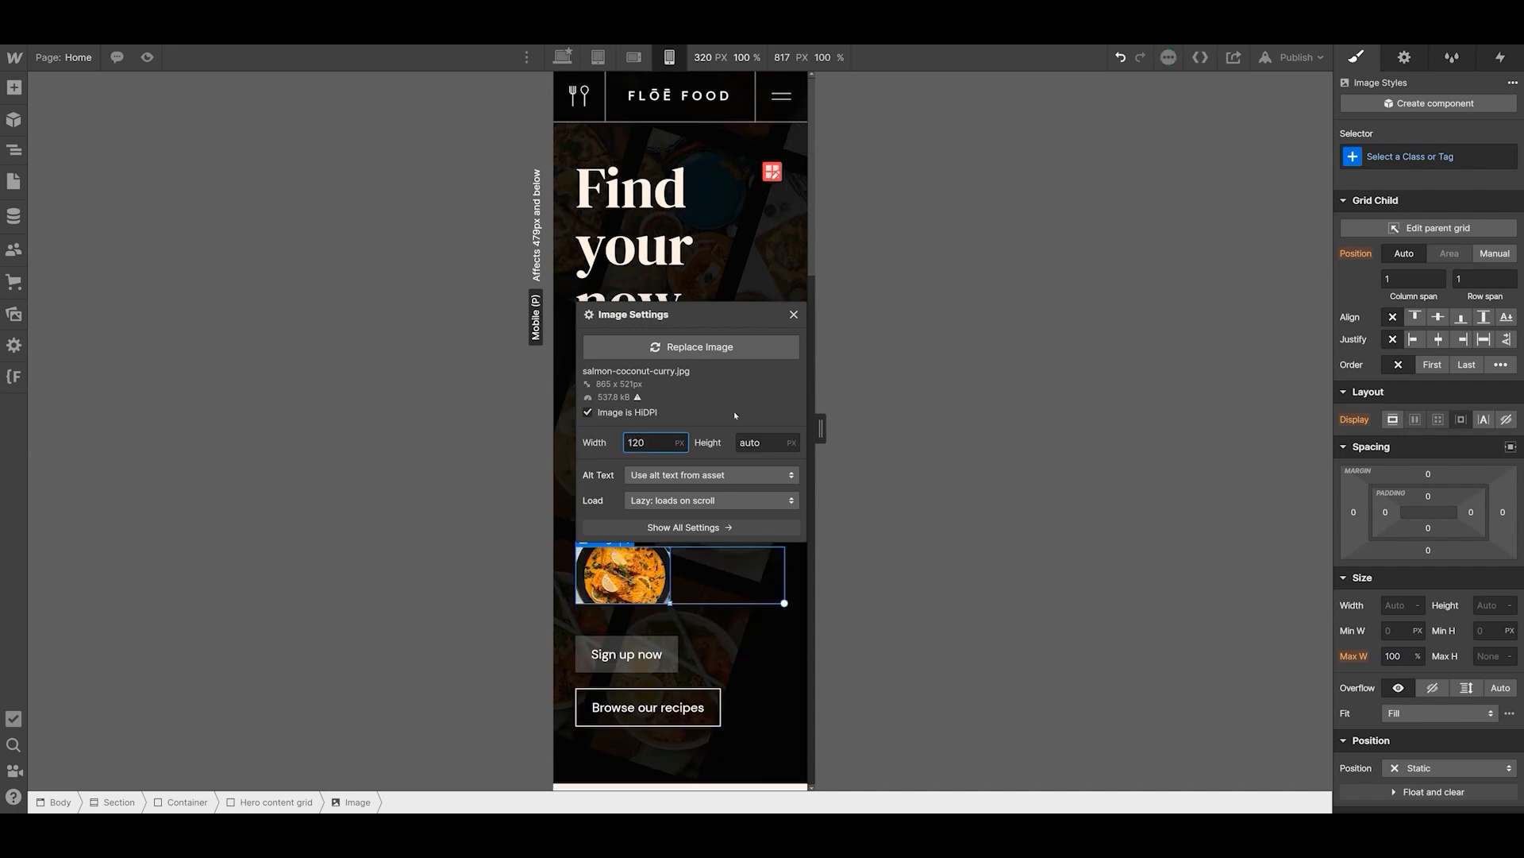
{"action": "left_click", "coordinate": [566, 58]}
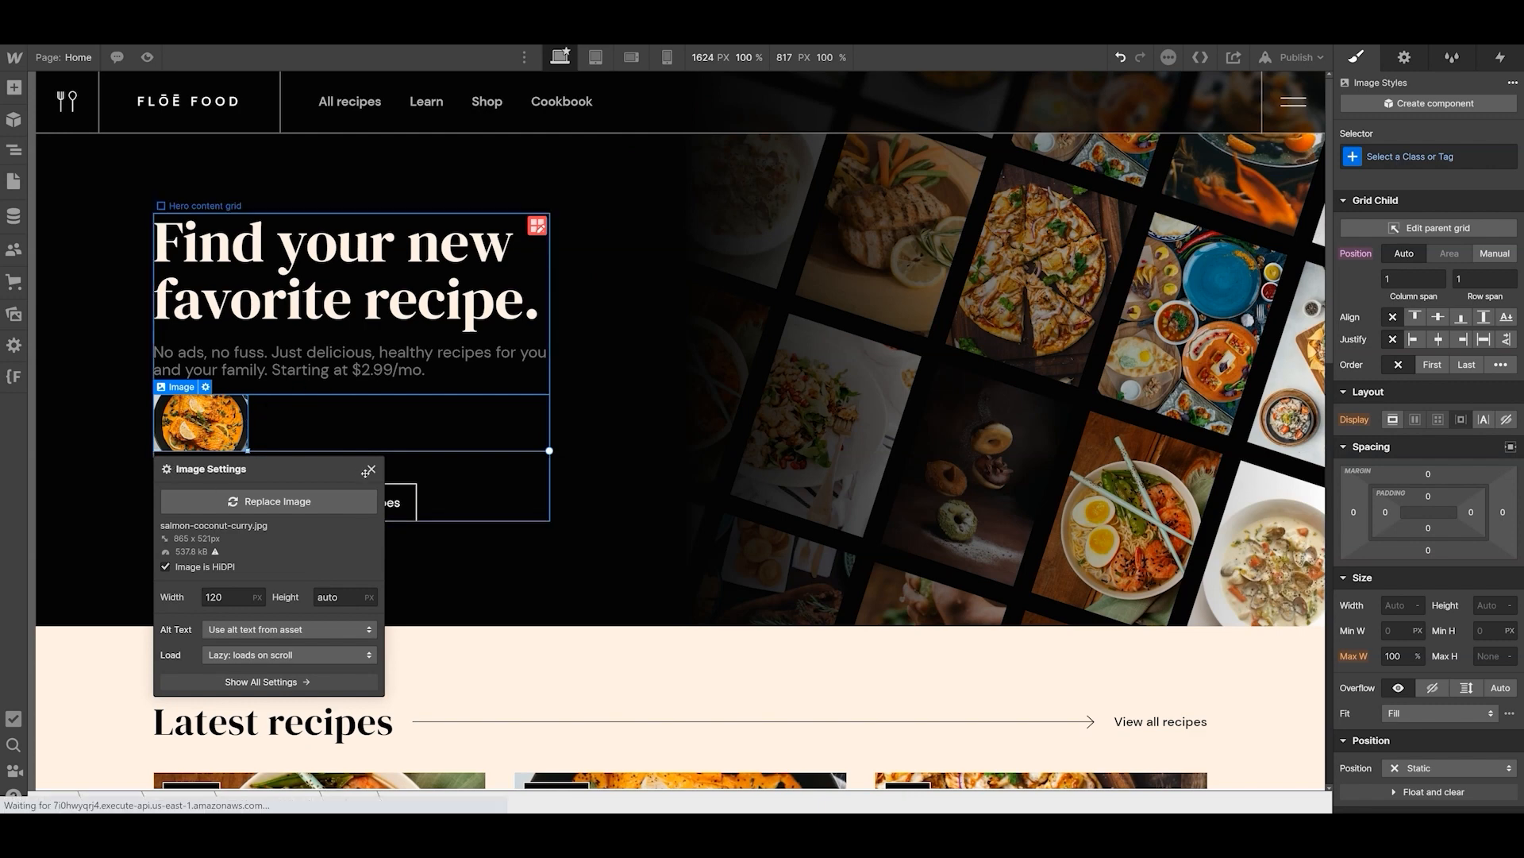
{"action": "left_click", "coordinate": [371, 469]}
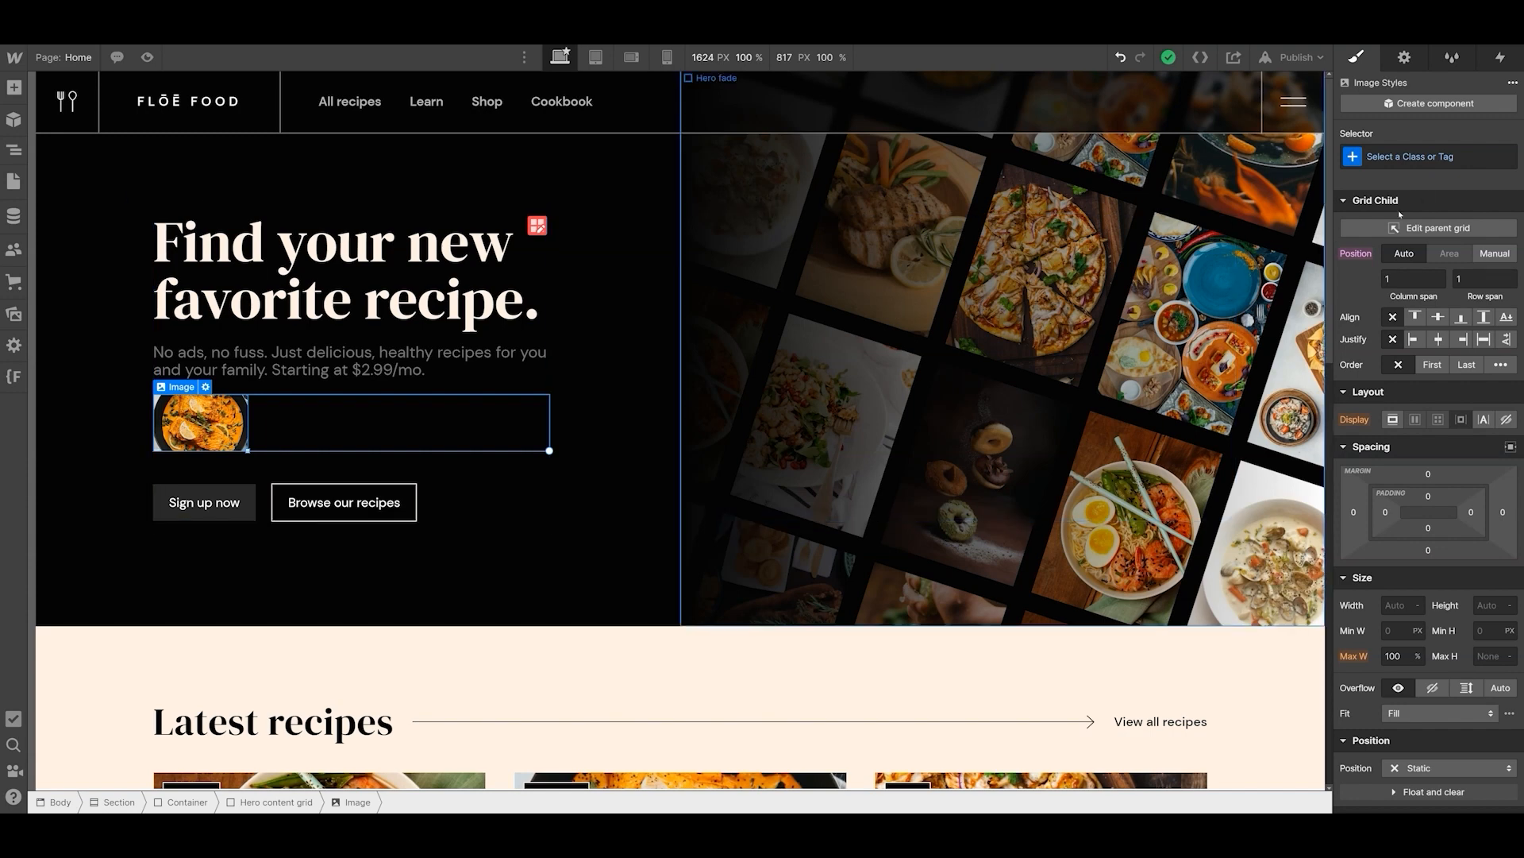
- Assign a new class named hero-image to the hero's salmon image
{"action": "left_click", "coordinate": [1429, 162]}
{"action": "type", "text": "hero-image"}
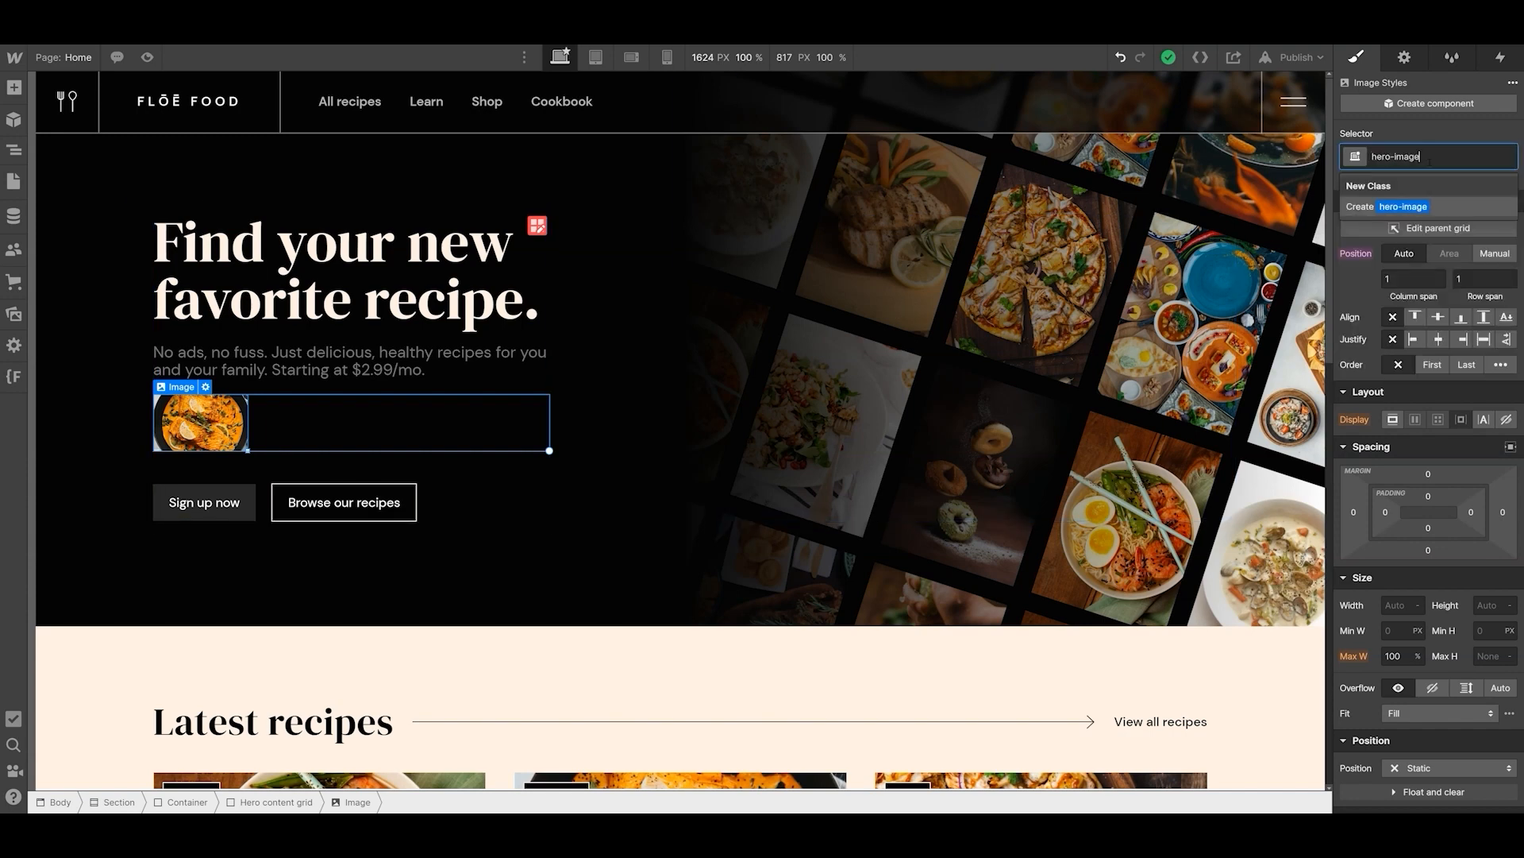
{"action": "key", "text": "Return"}
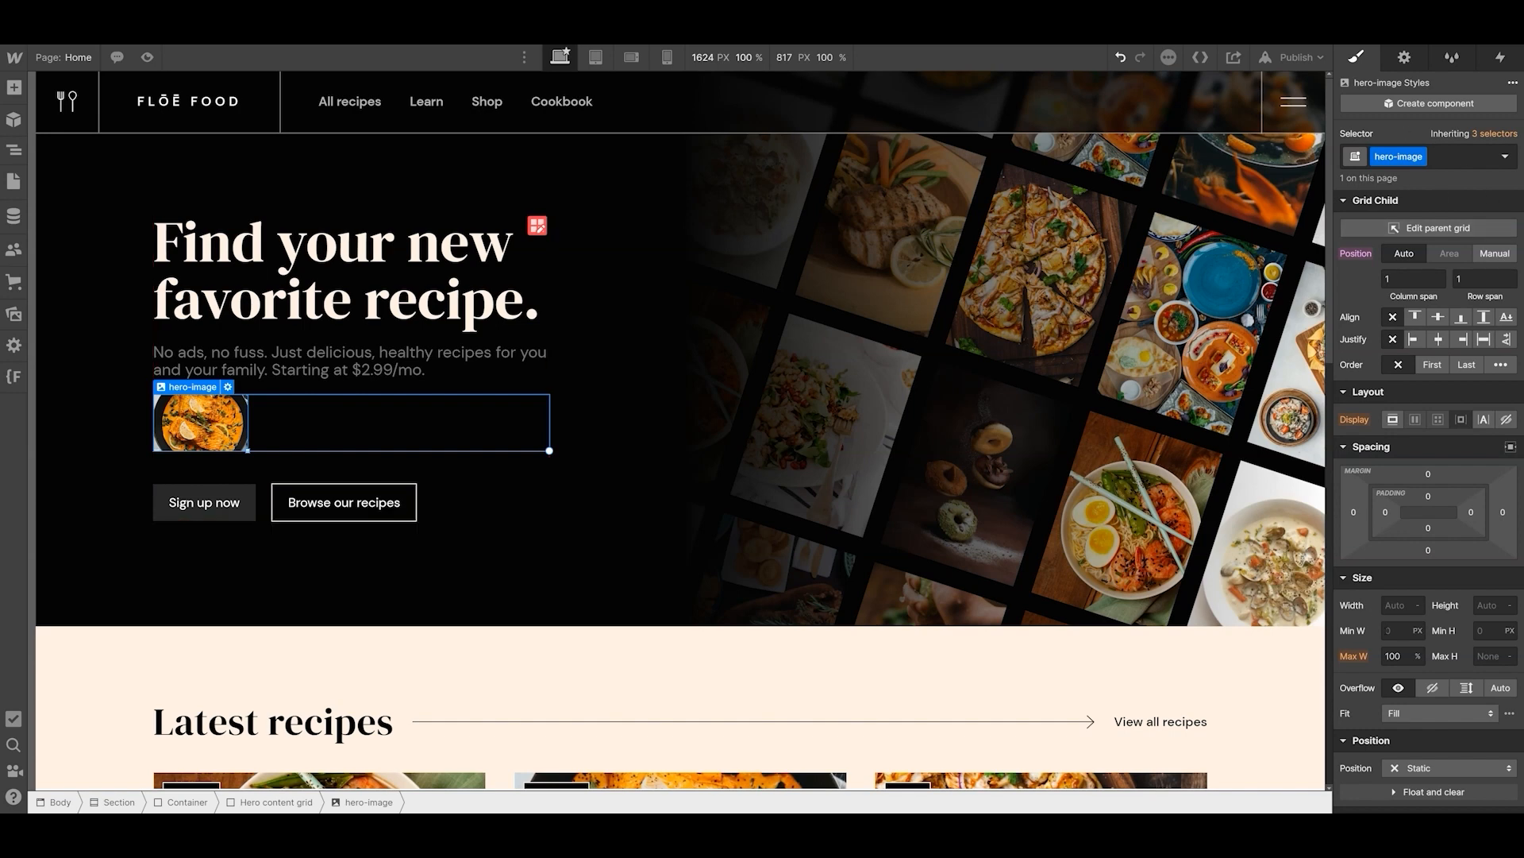
- Give the hero-image class a width of 100% and a max width of 320 px on desktop
{"action": "left_click", "coordinate": [1394, 655]}
{"action": "left_click", "coordinate": [1396, 608]}
{"action": "type", "text": "100"}
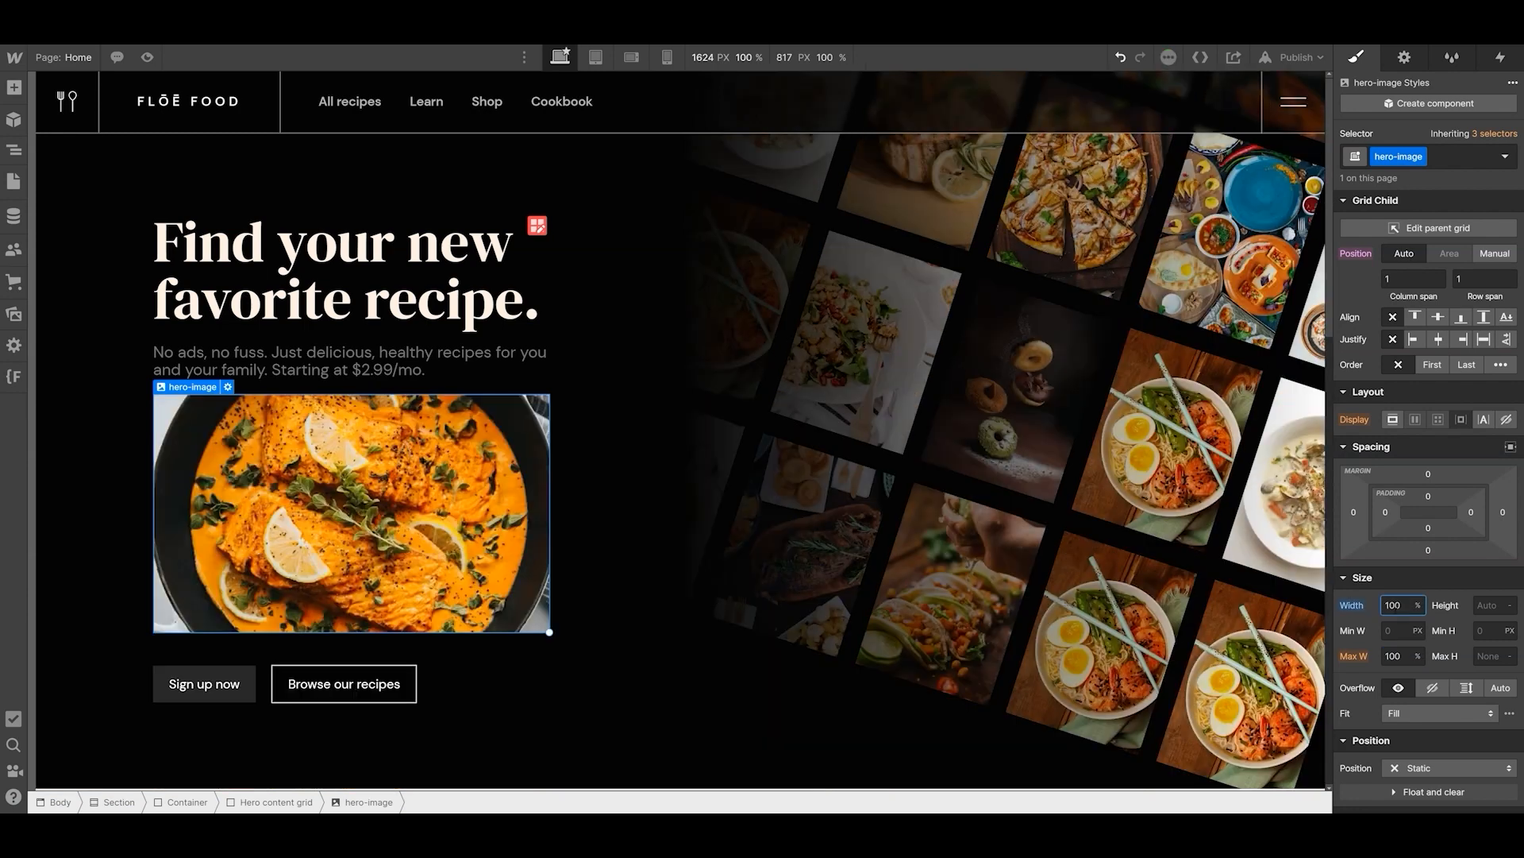
{"action": "left_click", "coordinate": [1394, 656]}
{"action": "type", "text": "320px"}
{"action": "key", "text": "Return"}
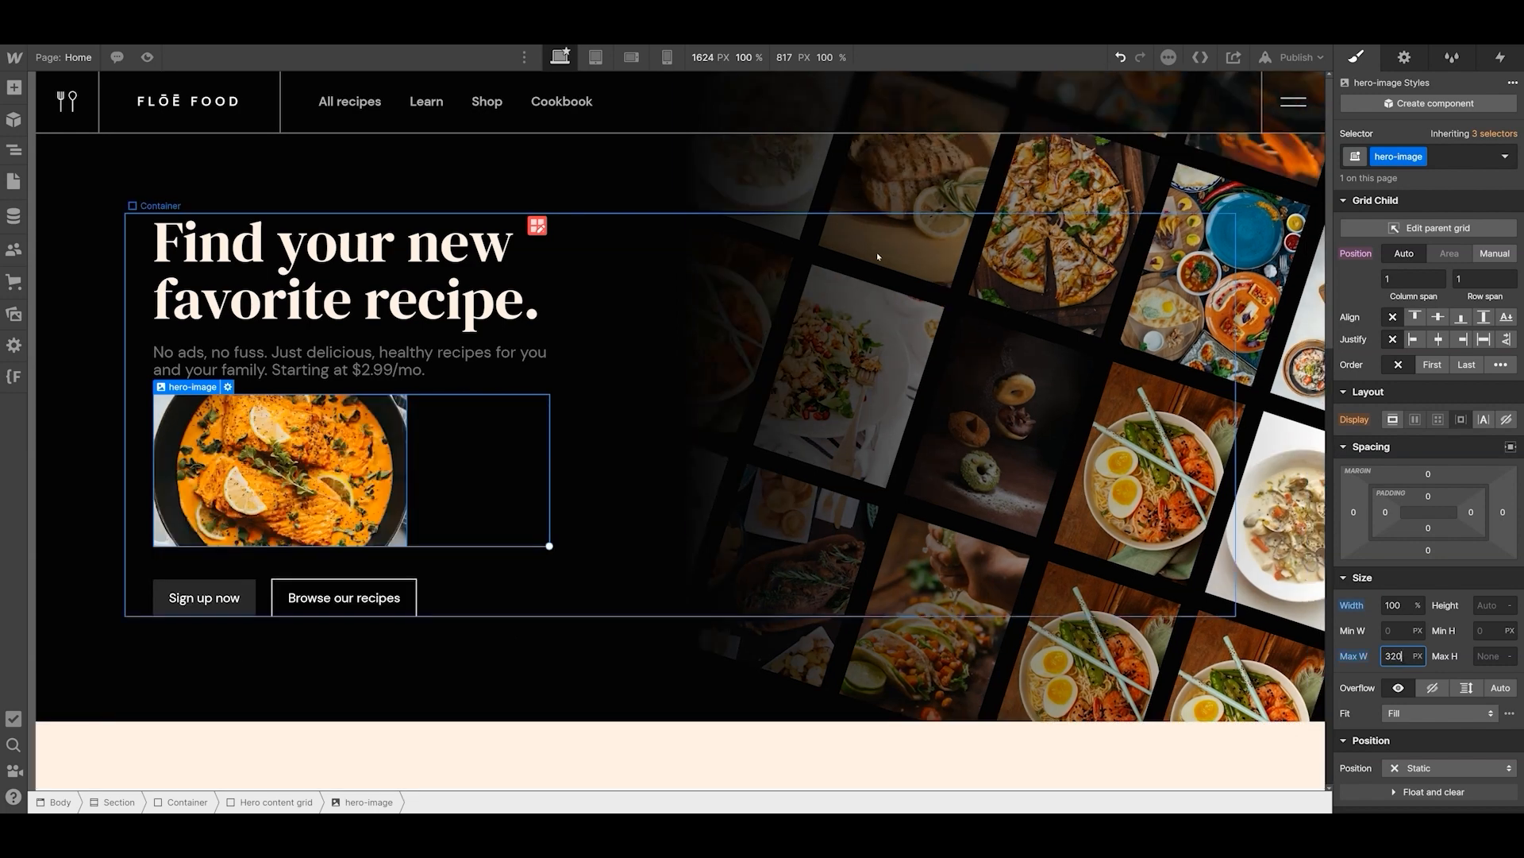
- Set the hero-image class's max width to 180 px at the mobile portrait breakpoint
{"action": "left_click", "coordinate": [672, 59]}
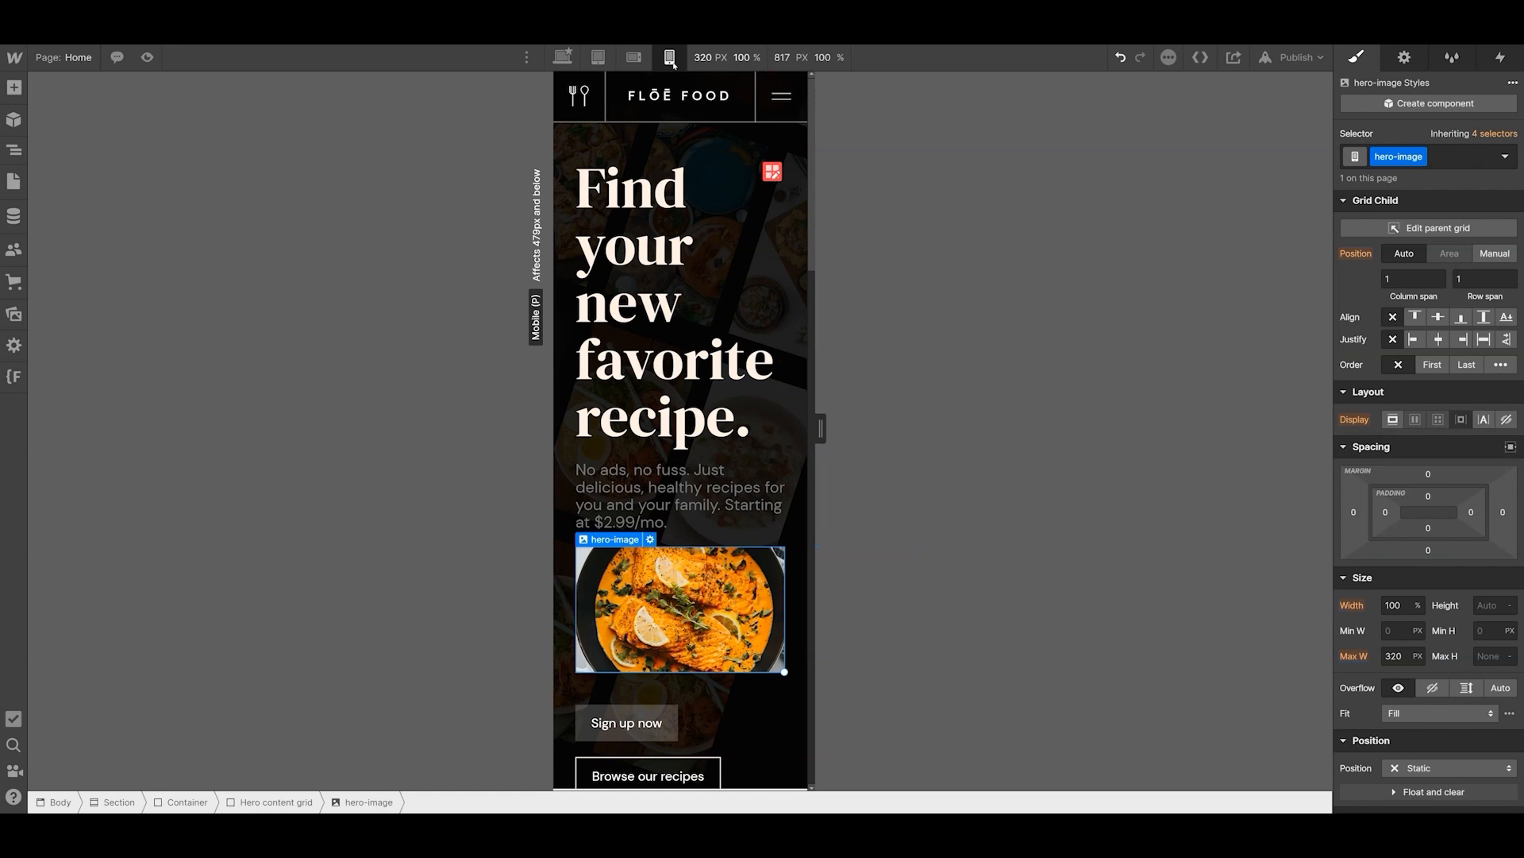
{"action": "left_click", "coordinate": [1393, 655]}
{"action": "type", "text": "180"}
{"action": "key", "text": "Return"}
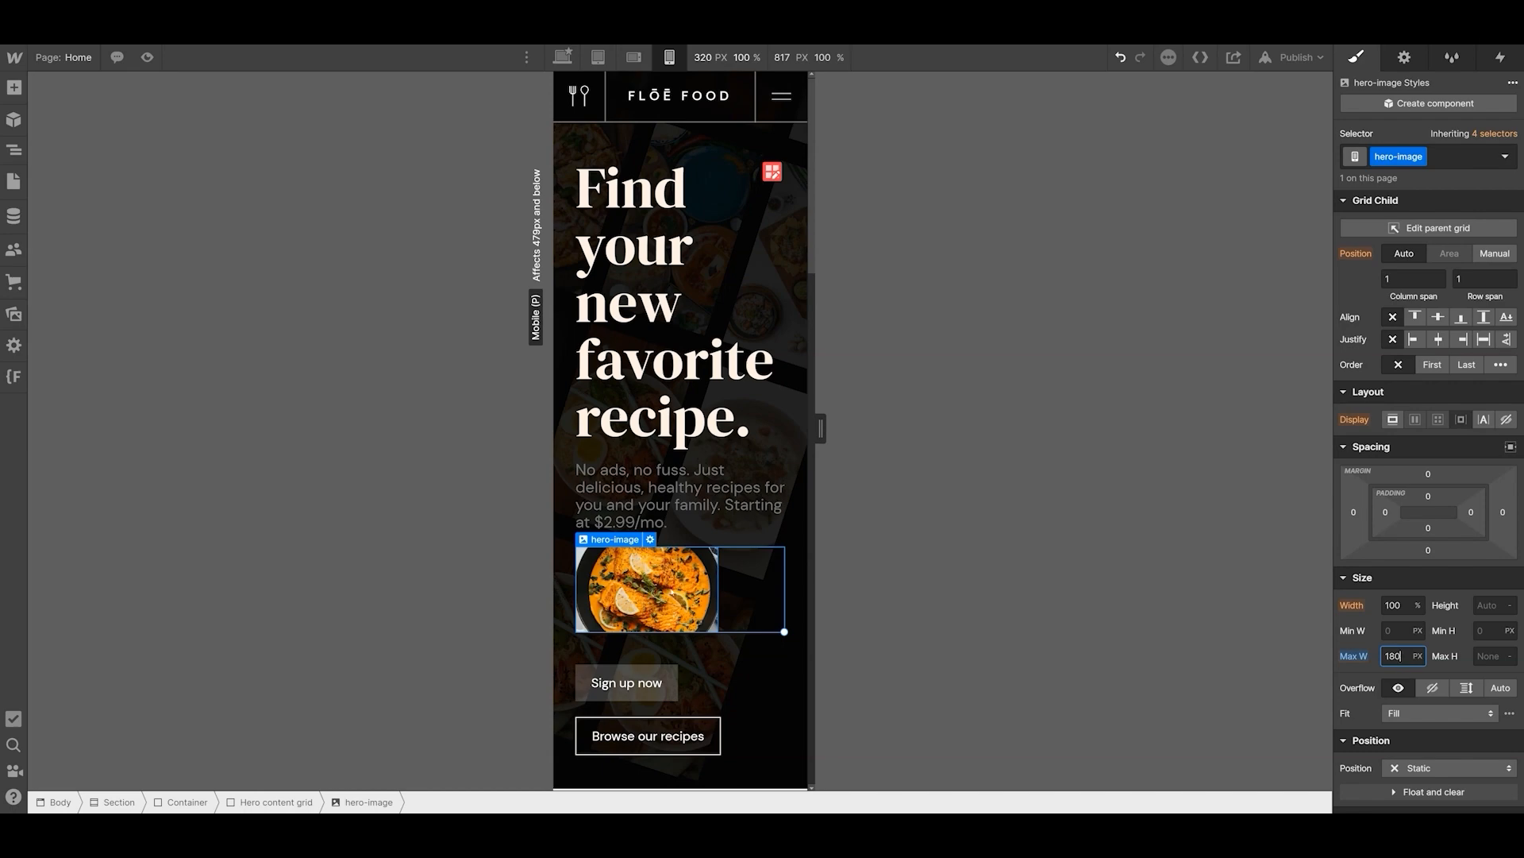
- Check the salmon image at the mobile landscape, tablet and desktop breakpoints, and delete it from the hero
{"action": "left_click", "coordinate": [638, 58]}
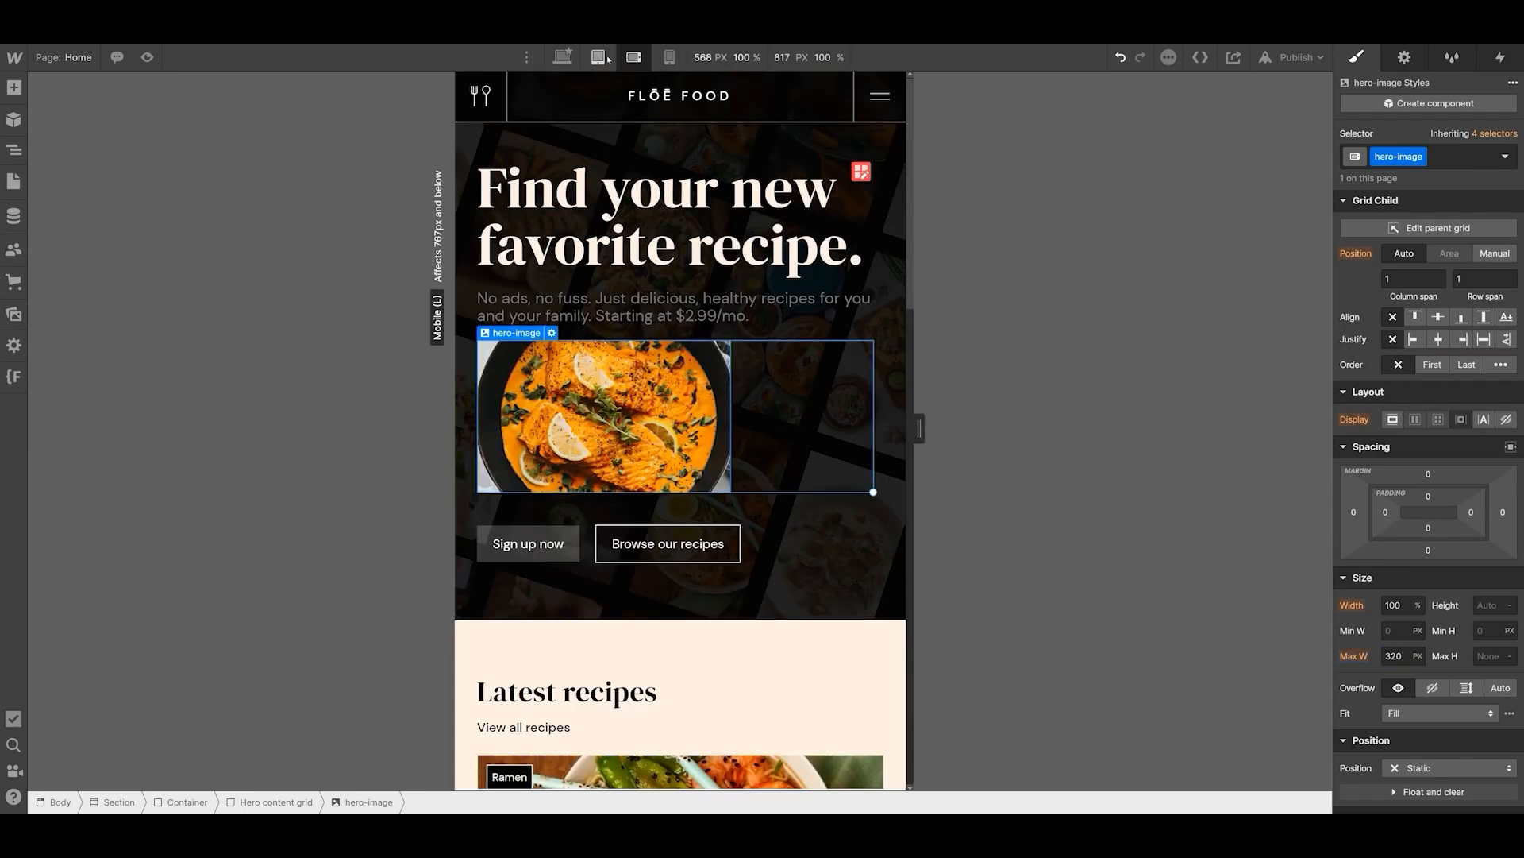
{"action": "left_click", "coordinate": [598, 57]}
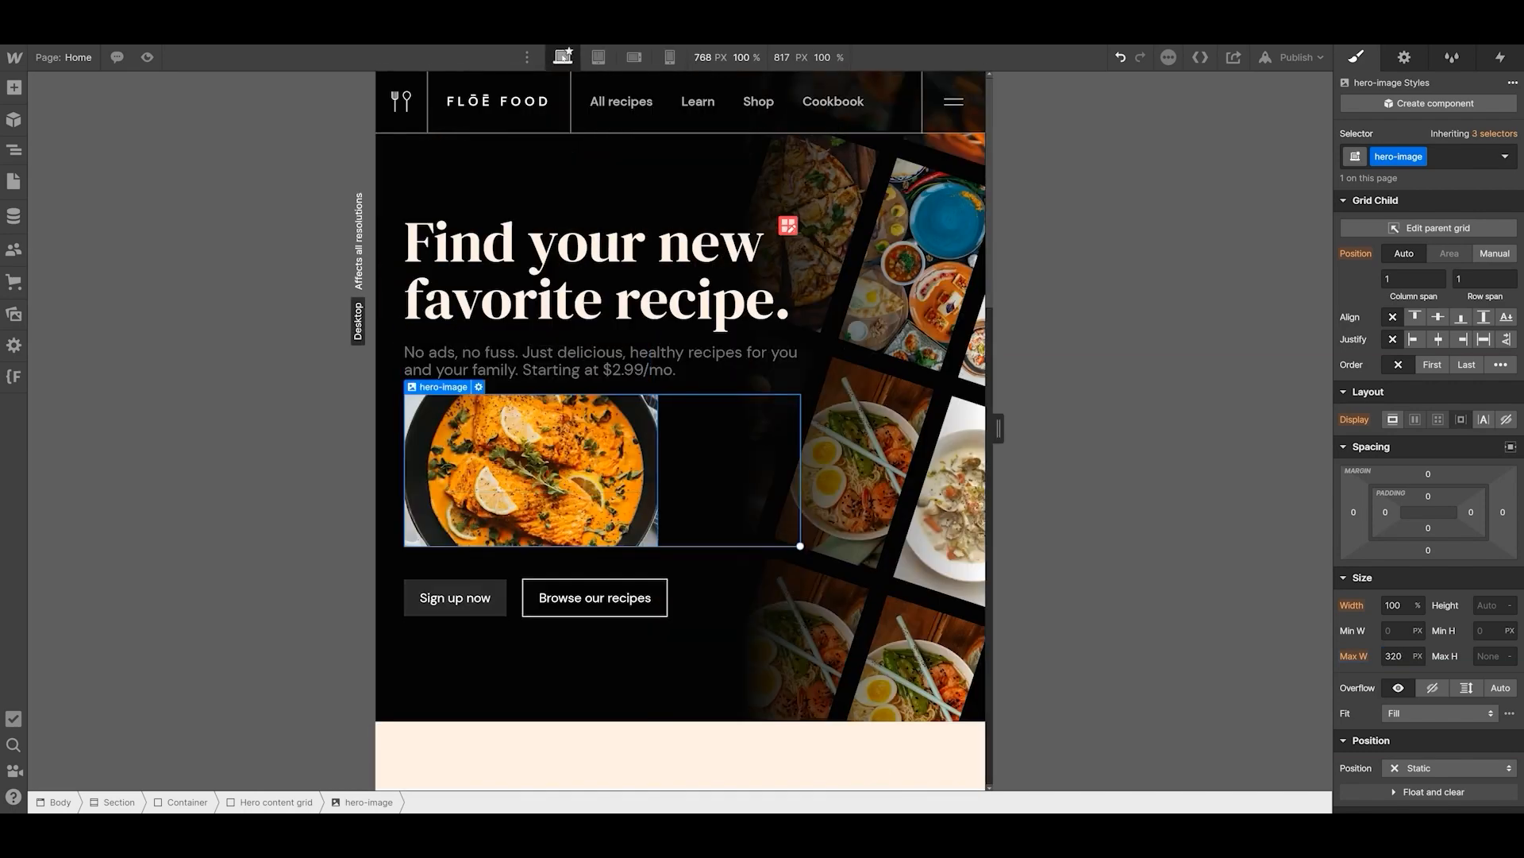
{"action": "left_click", "coordinate": [562, 57]}
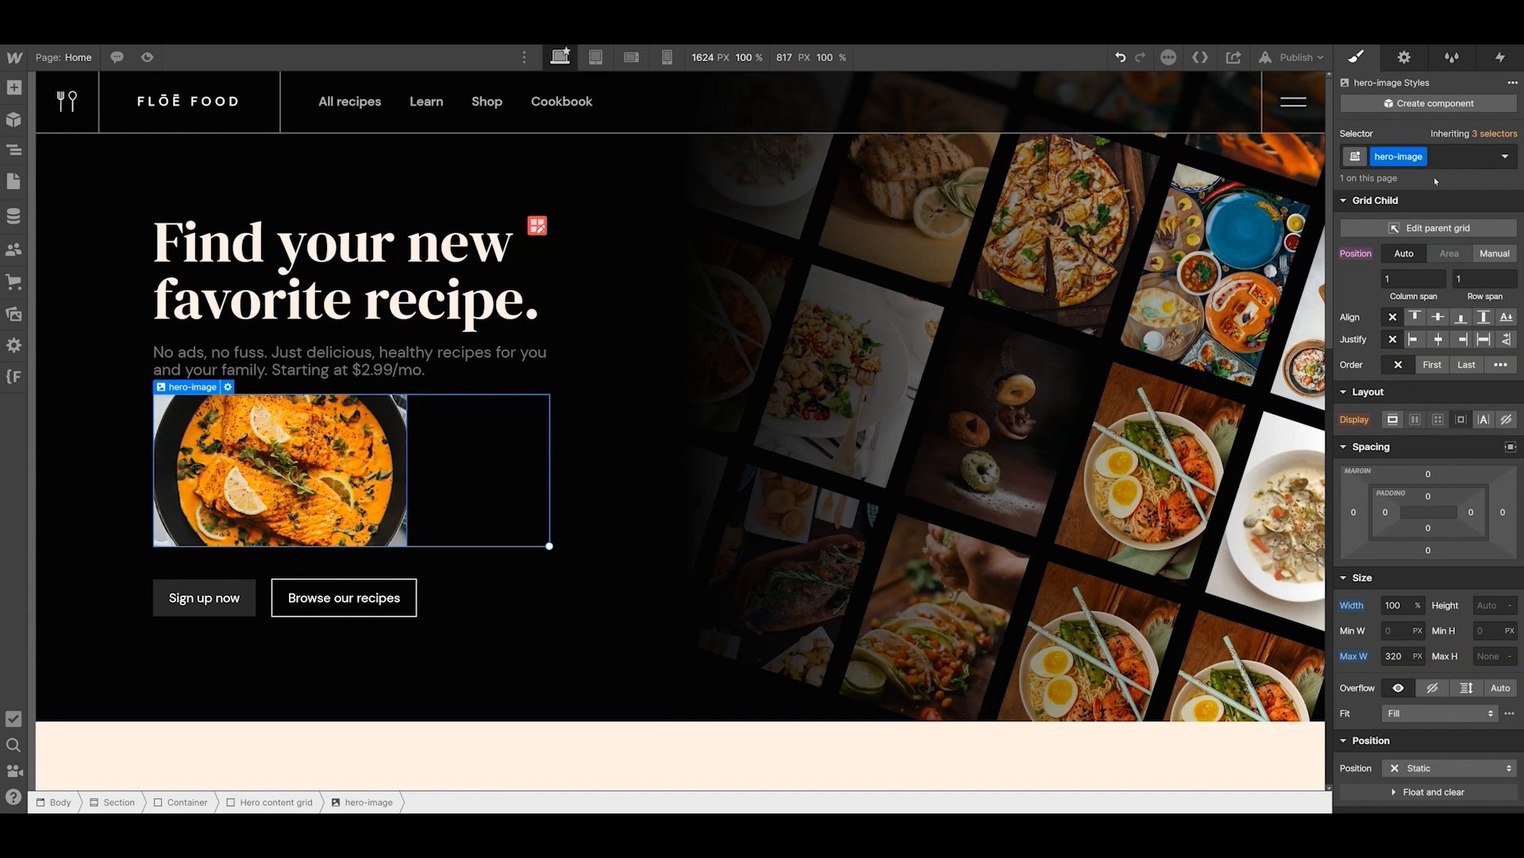
{"action": "key", "text": "Delete"}
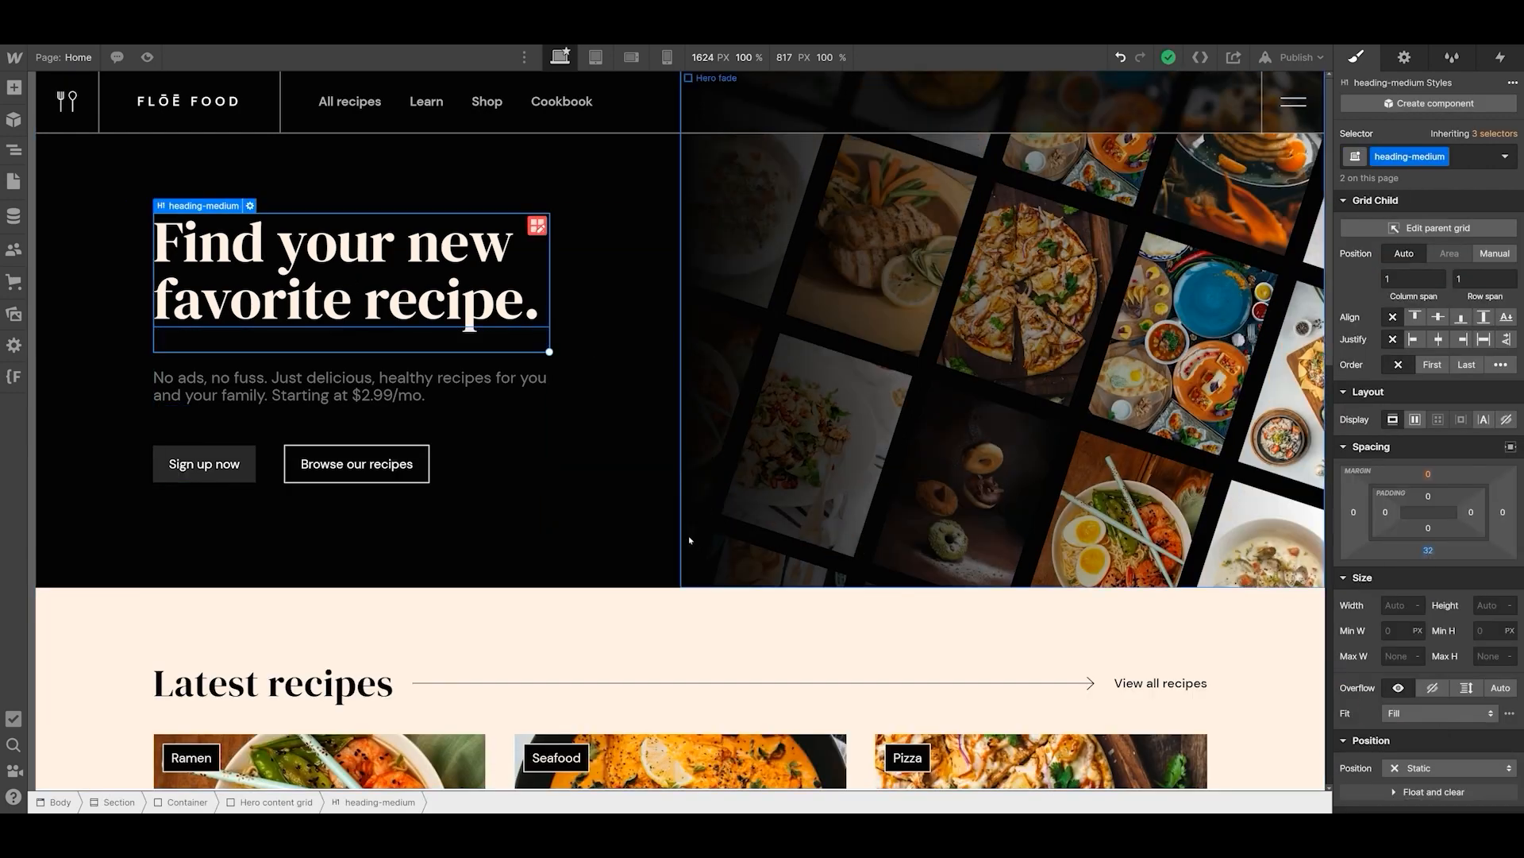
- Examine the spacing of the hero's button group, heading and paragraph
{"action": "left_click", "coordinate": [275, 479]}
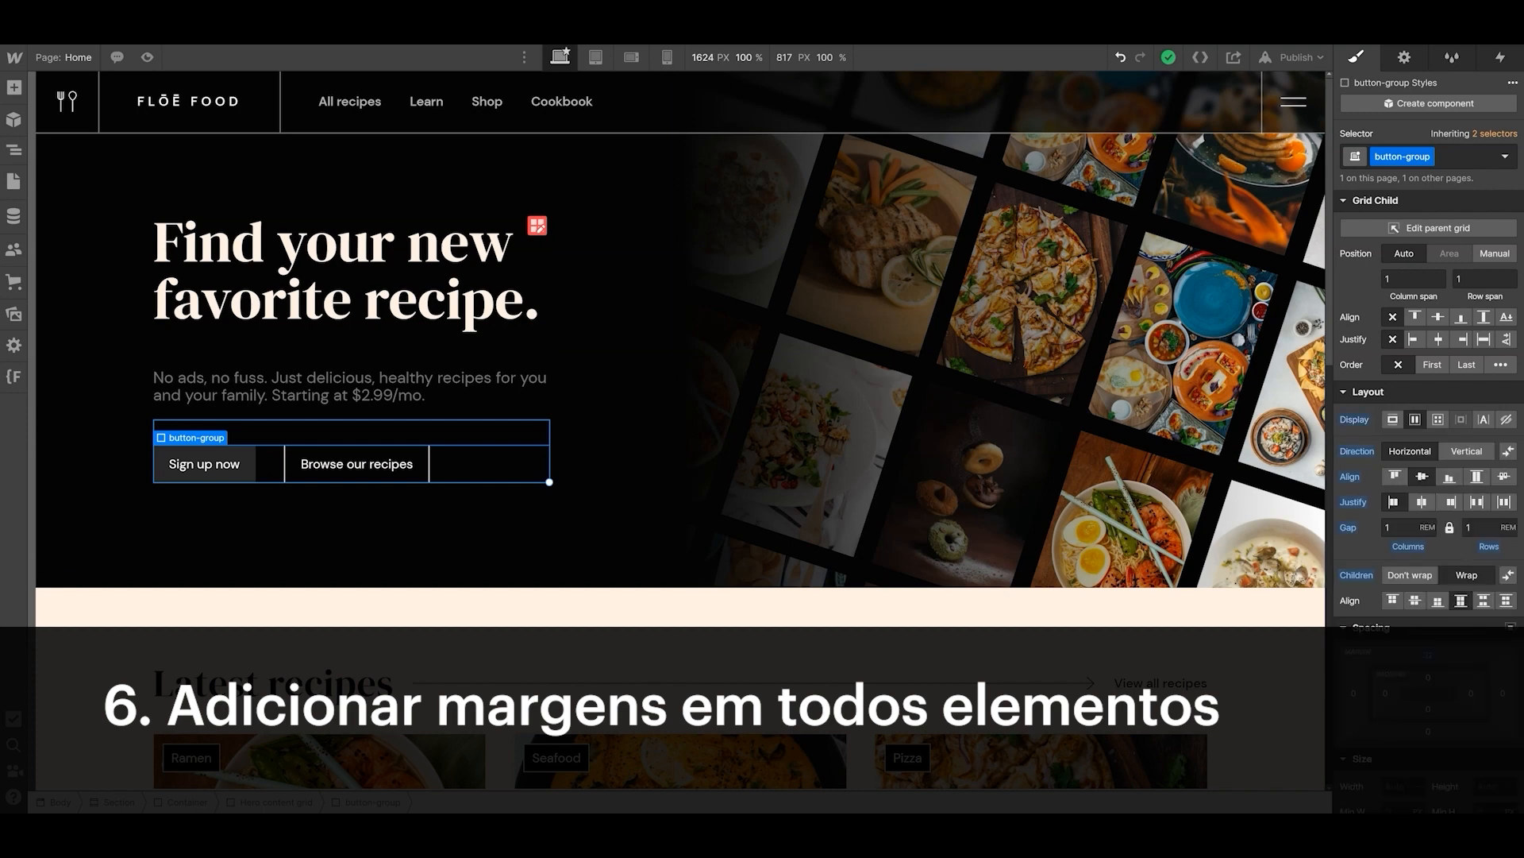
{"action": "left_click", "coordinate": [367, 259]}
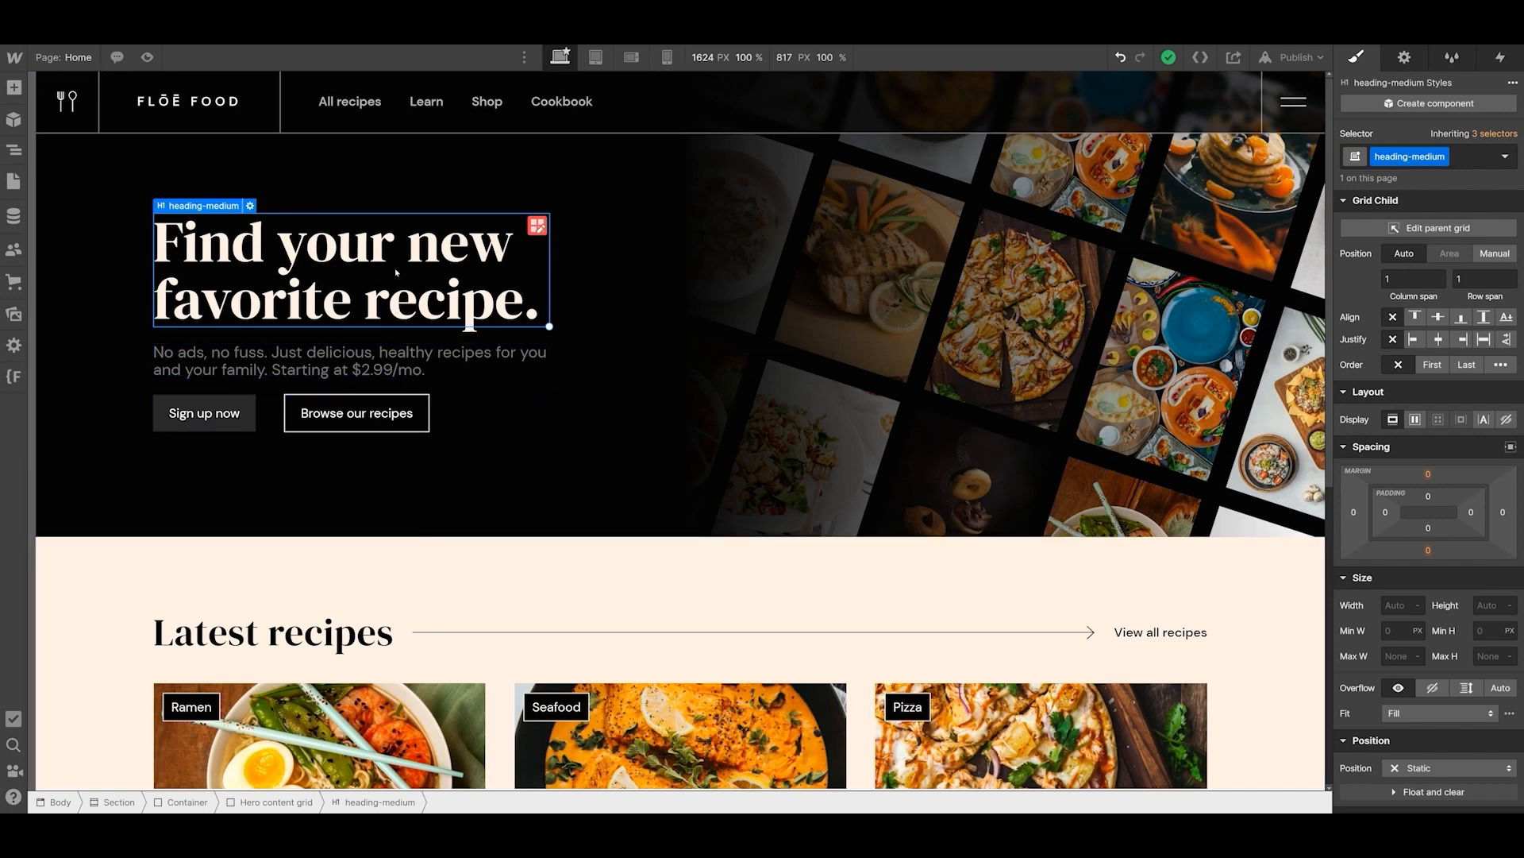
{"action": "left_click", "coordinate": [354, 367]}
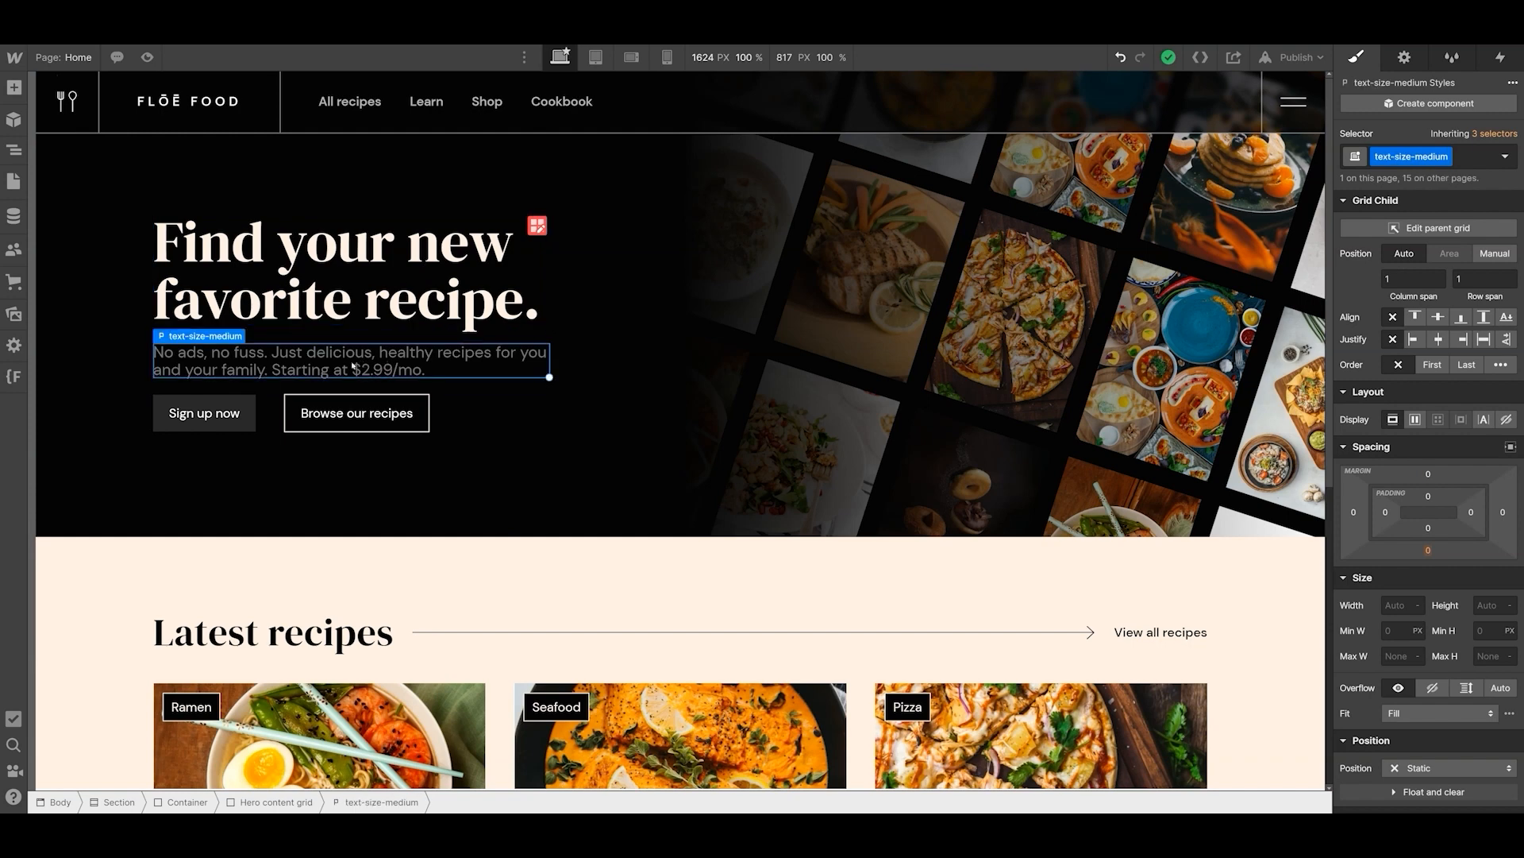
- Give the button-group class on the hero's buttons a top margin of 48 px
{"action": "left_click", "coordinate": [272, 416]}
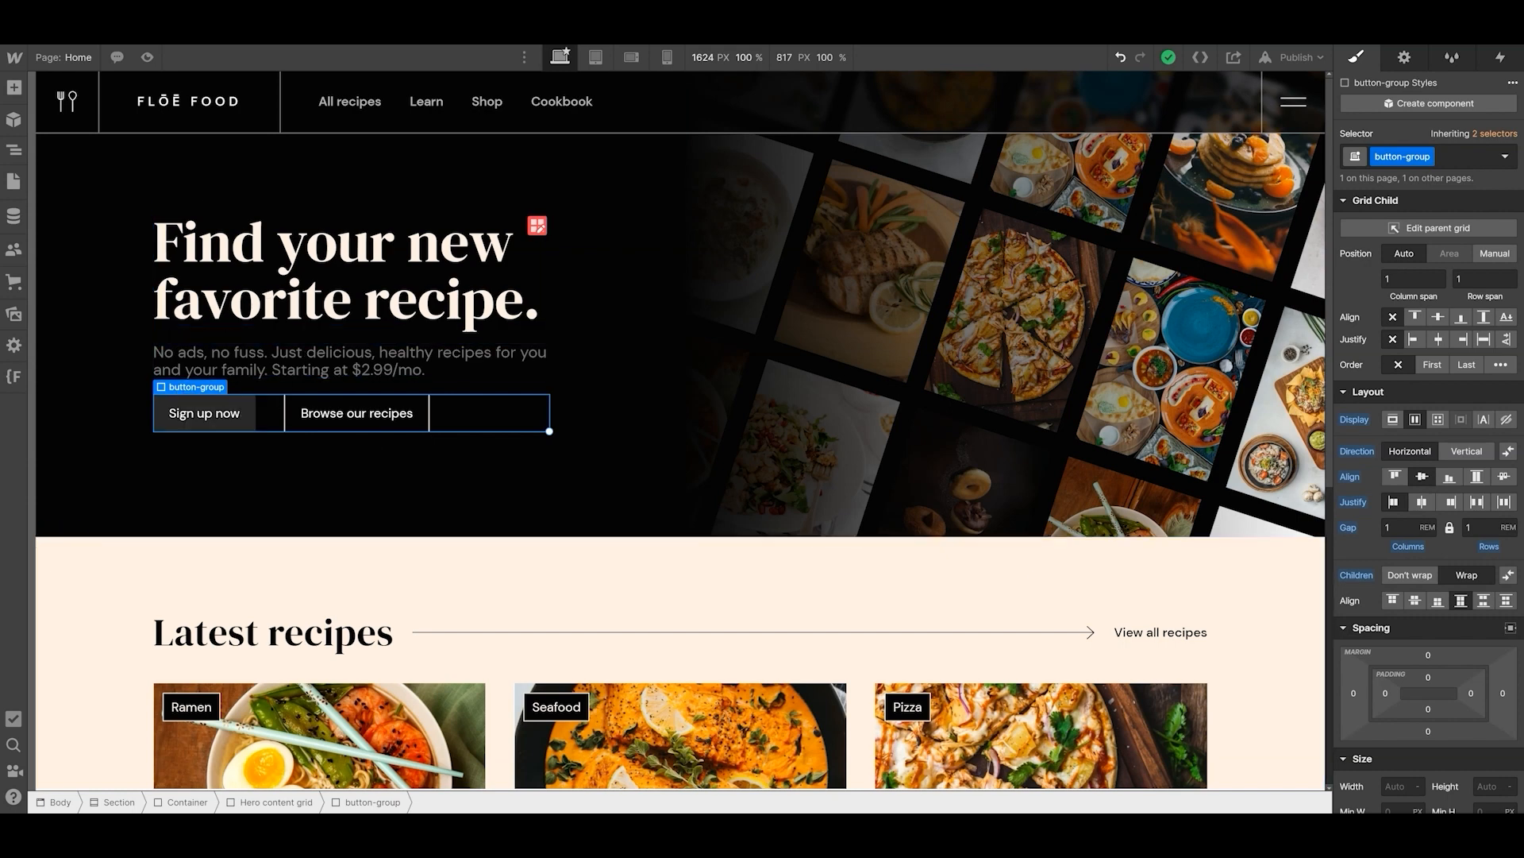
{"action": "left_click", "coordinate": [1428, 656]}
{"action": "type", "text": "48"}
{"action": "key", "text": "Return"}
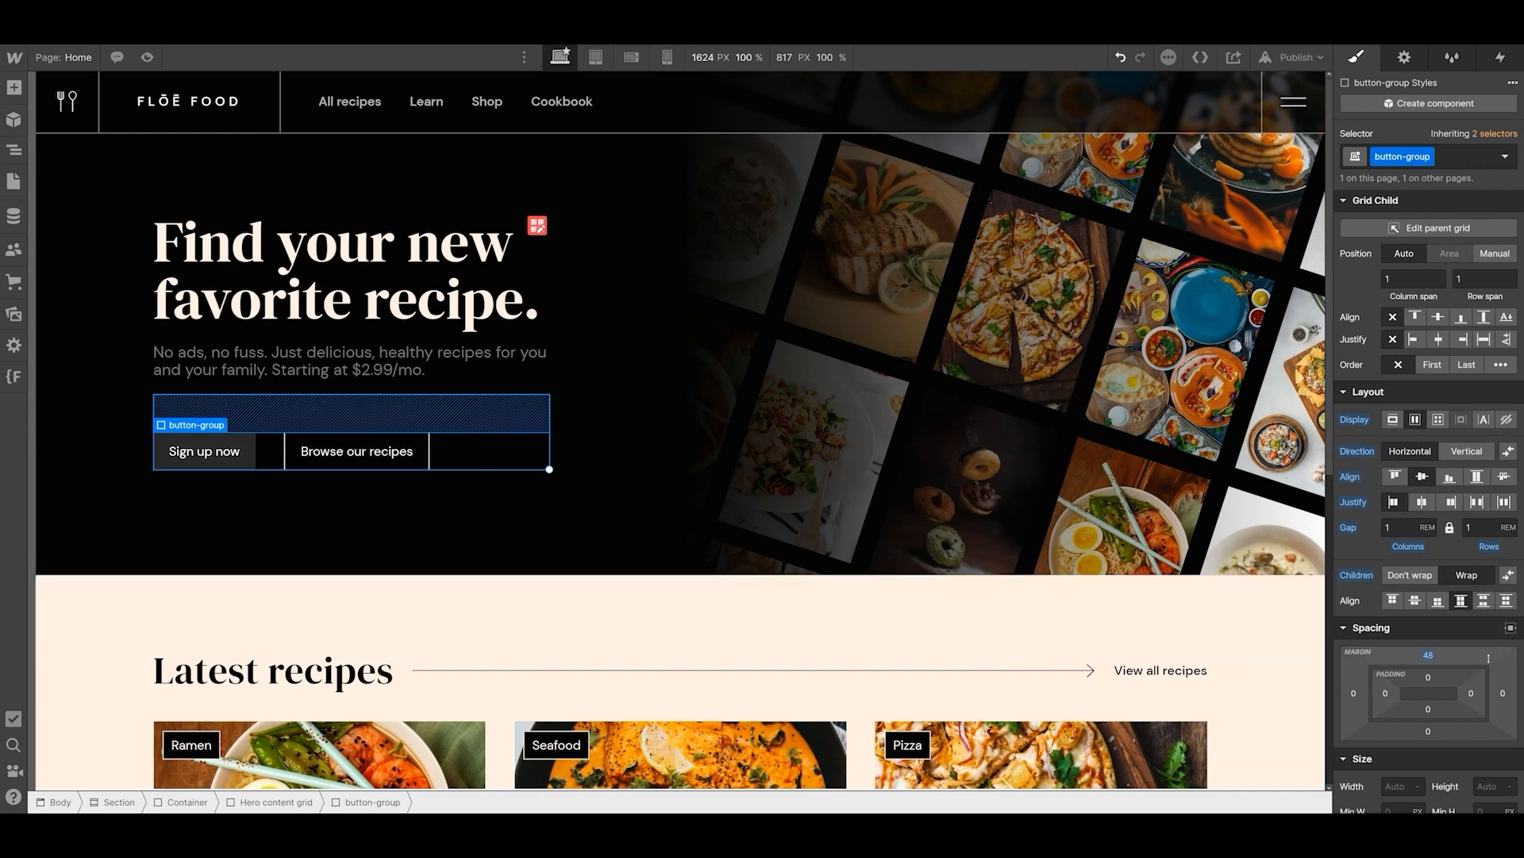
- Copy the hero's text-size-medium paragraph into the empty Content Block in the black section below the recipe cards
{"action": "left_click", "coordinate": [363, 375]}
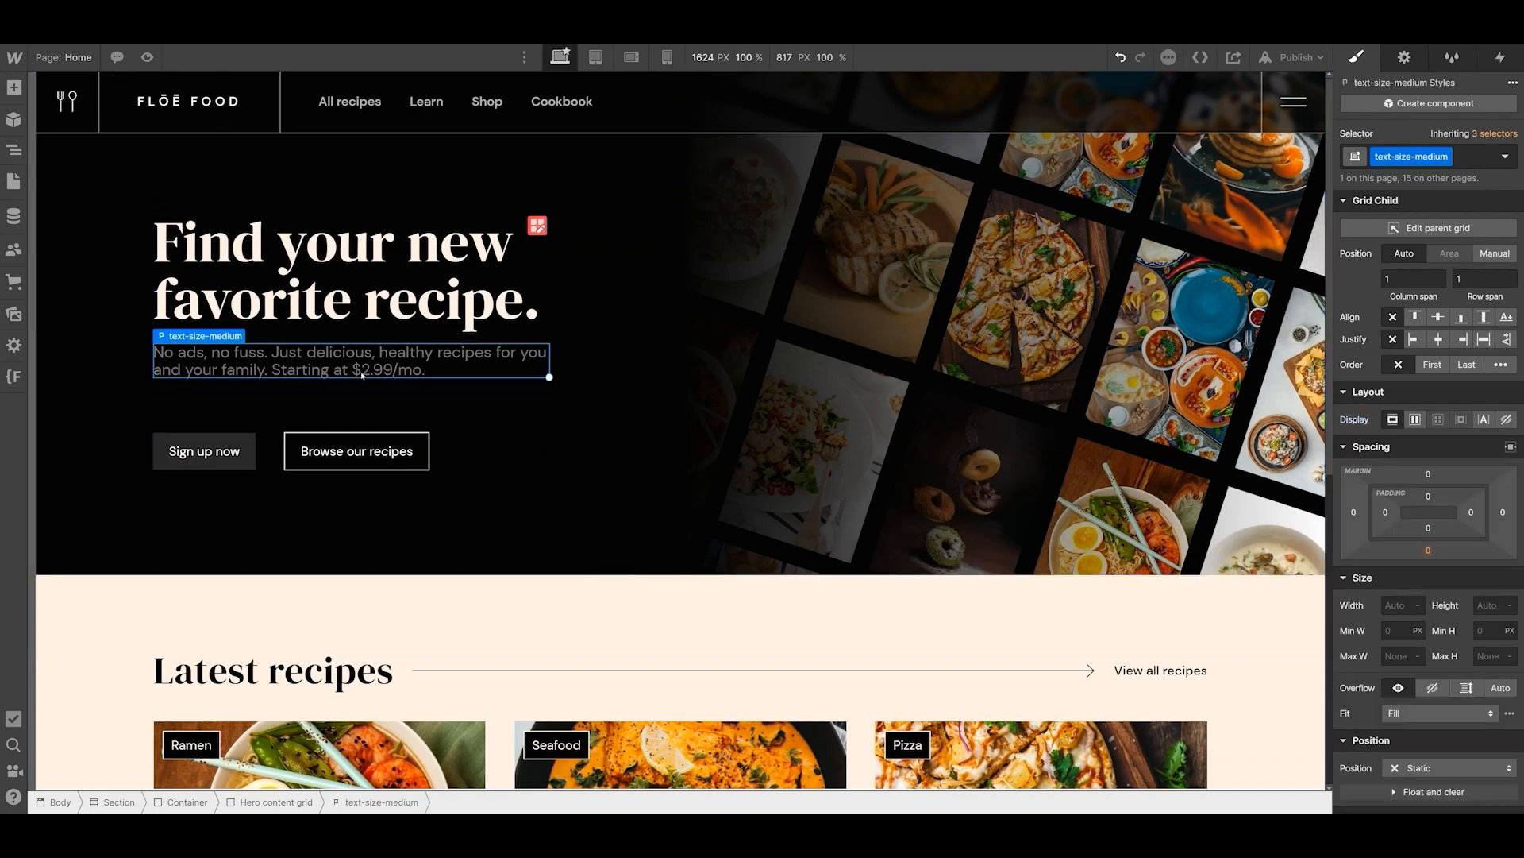
{"action": "scroll", "coordinate": [640, 558], "scroll_direction": "down", "scroll_amount": 7}
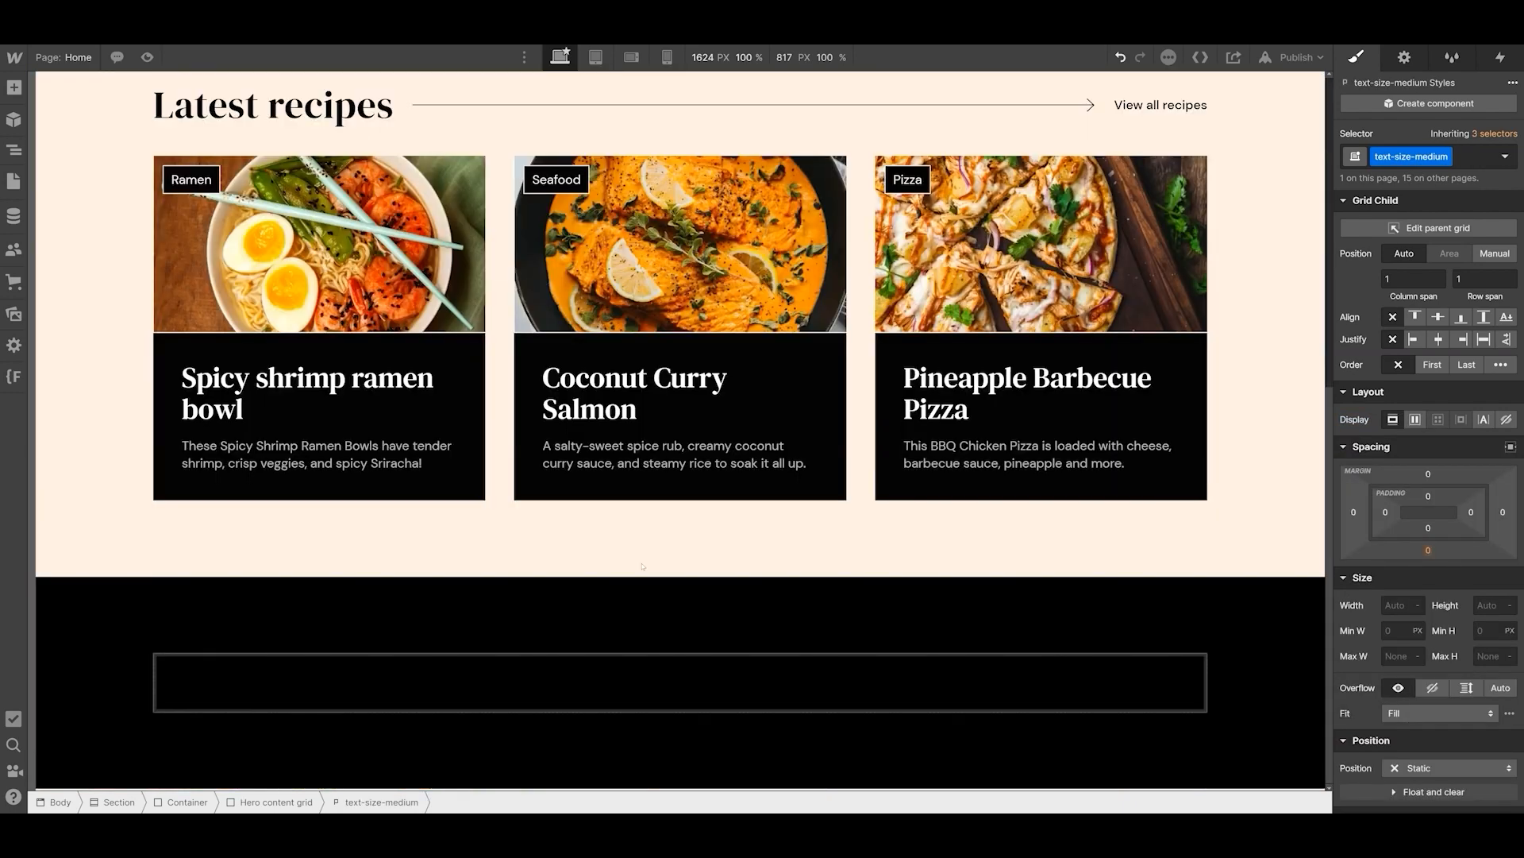
{"action": "left_click", "coordinate": [523, 678]}
{"action": "type", "text": "No ads, no fuss. Just delicious, healthy recipes for you and your family. Starting at $2.99/mo."}
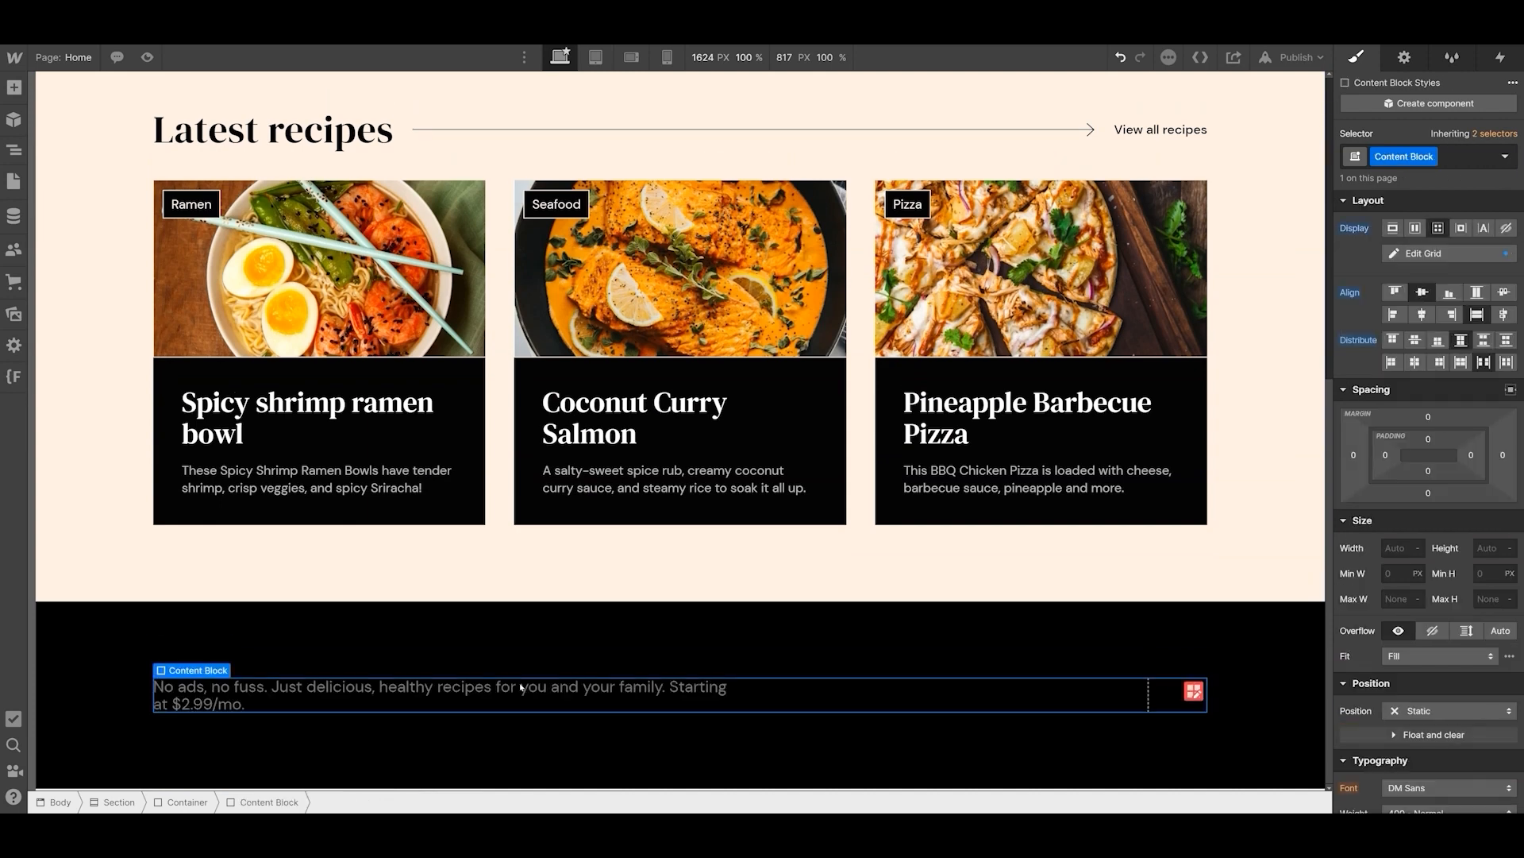
{"action": "left_click", "coordinate": [484, 698]}
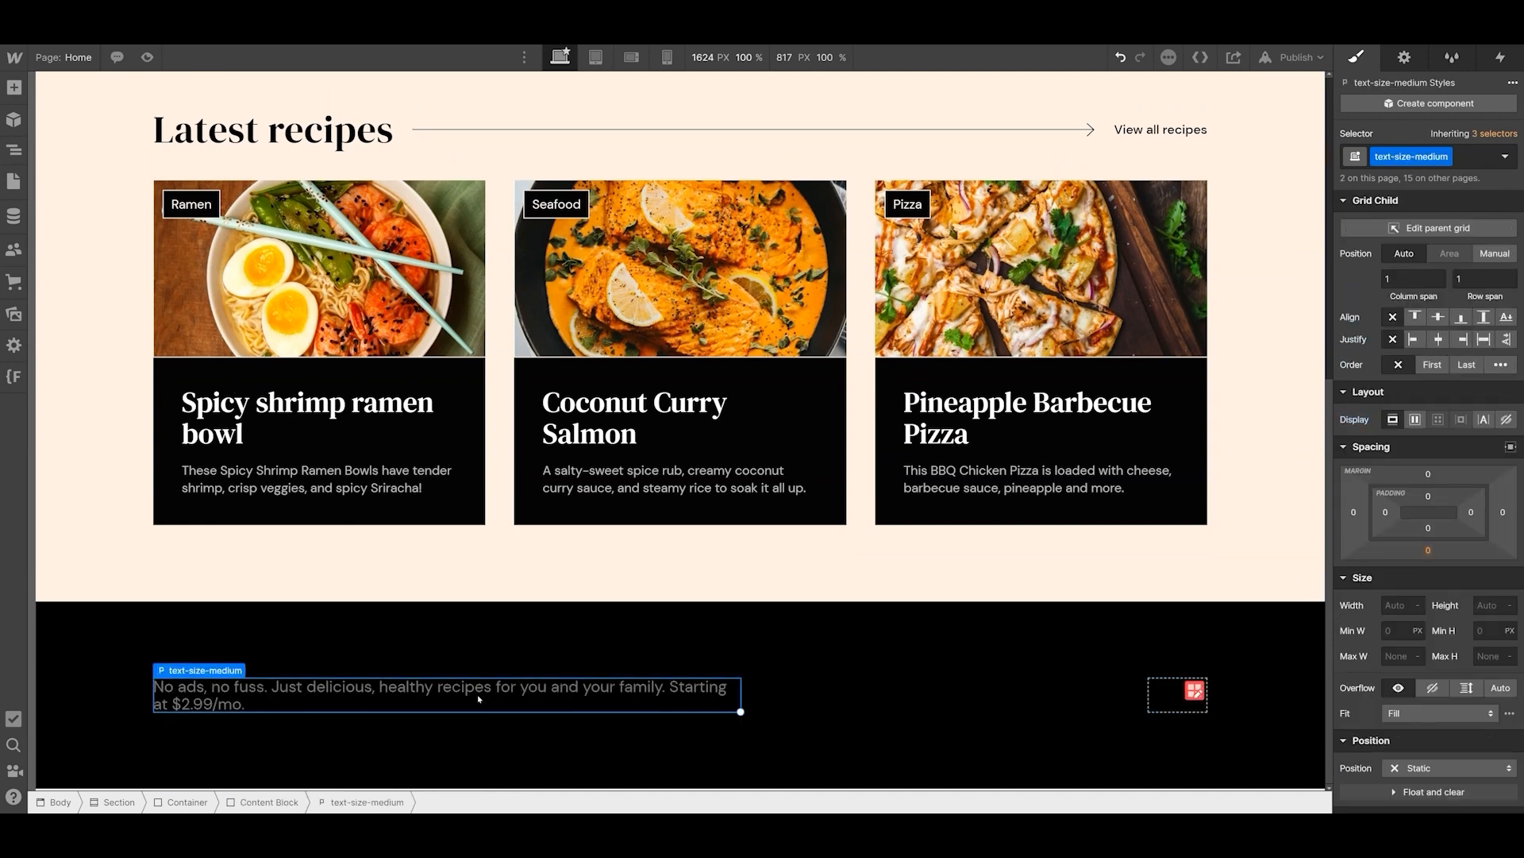
- Copy the hero's button group into the Content Block beside the pasted paragraph
{"action": "scroll", "coordinate": [404, 623], "scroll_direction": "up", "scroll_amount": 7}
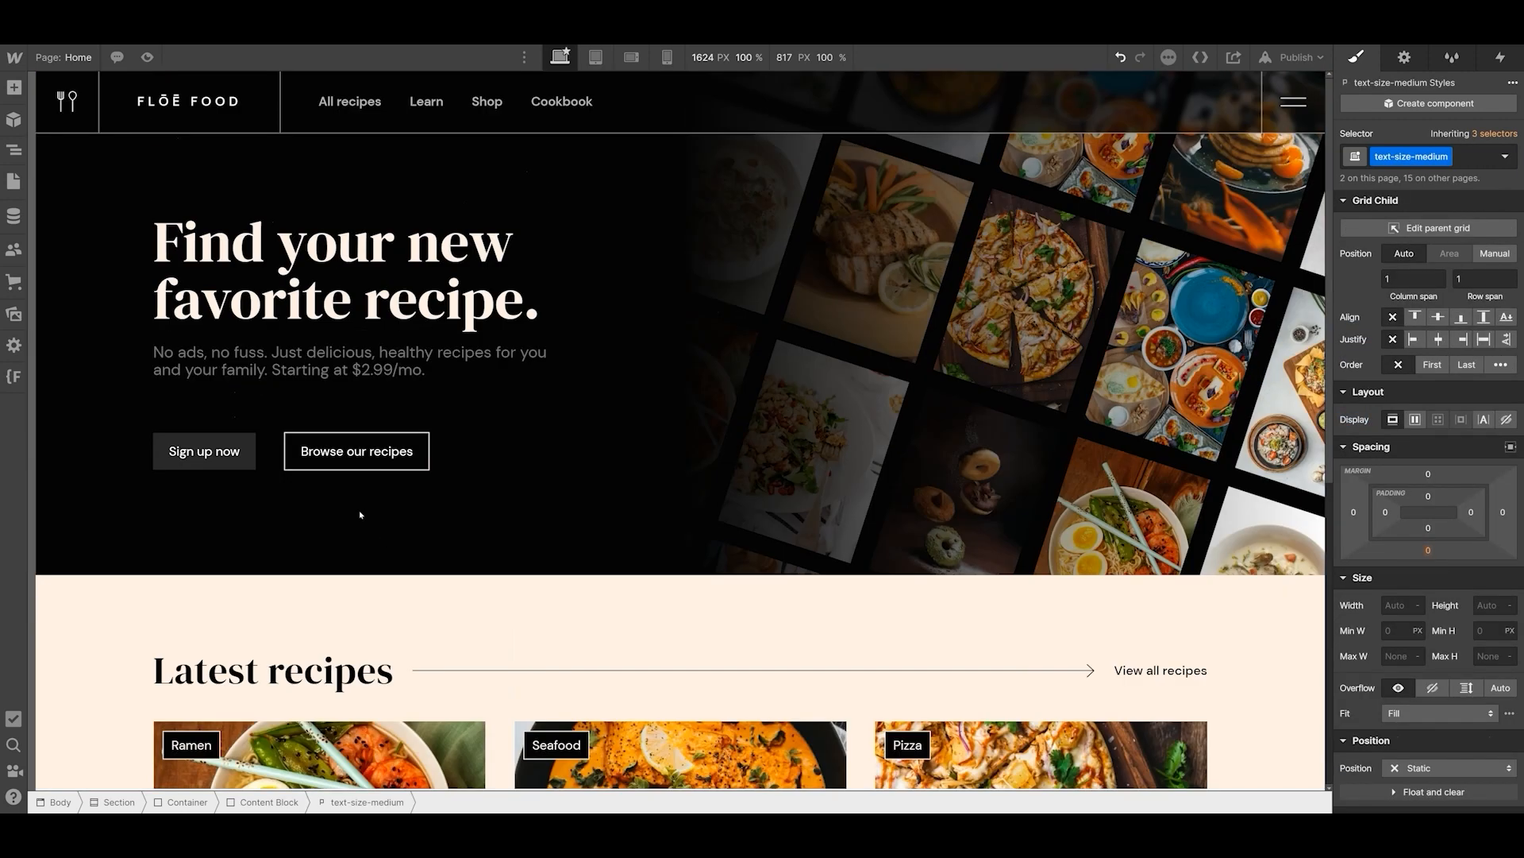
{"action": "left_click", "coordinate": [268, 456]}
{"action": "scroll", "coordinate": [268, 455], "scroll_direction": "down", "scroll_amount": 6}
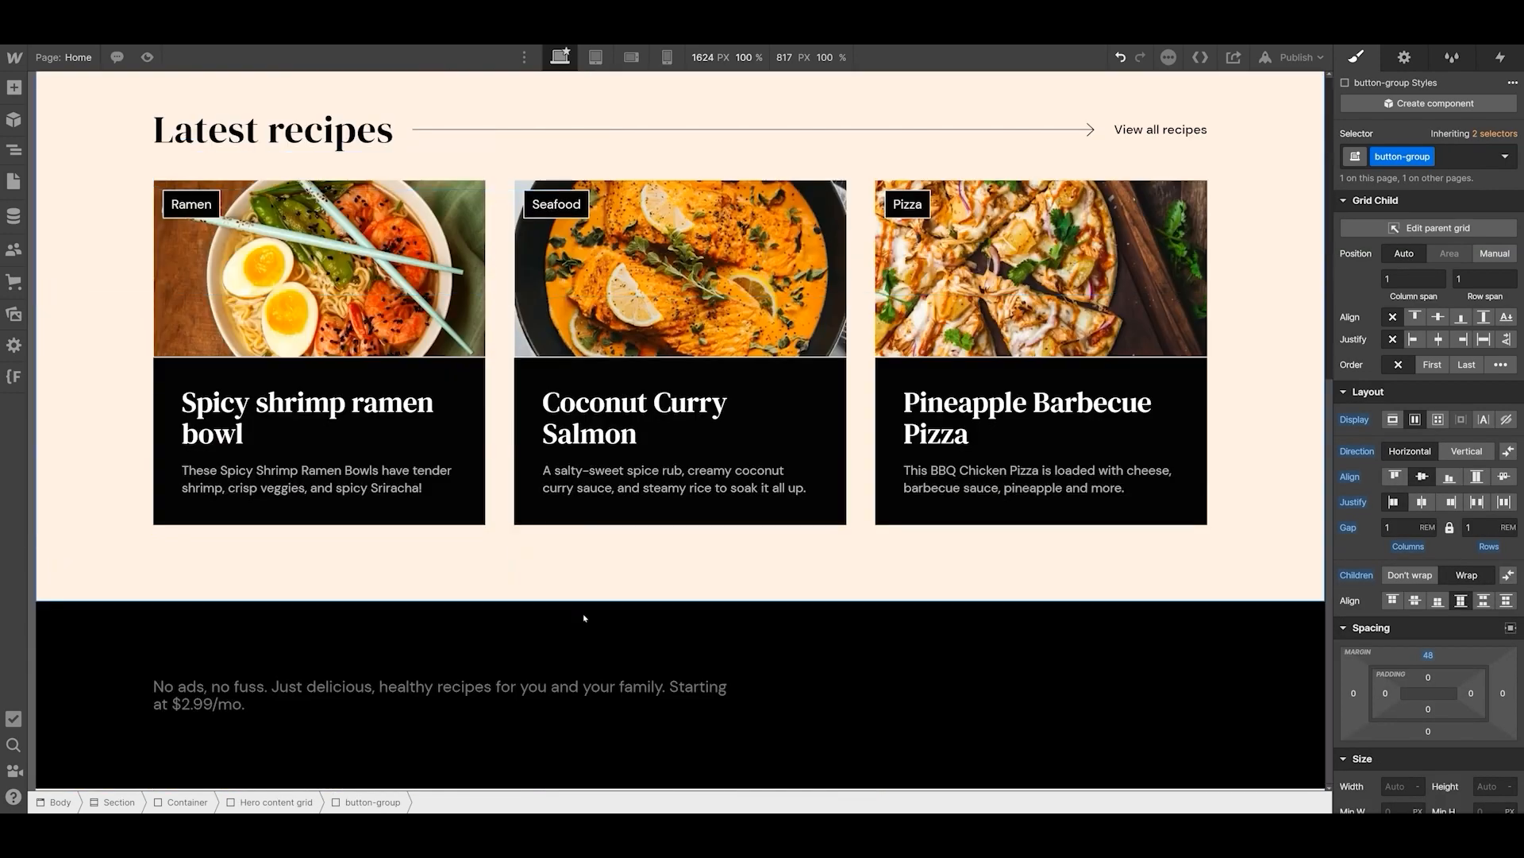
{"action": "left_click", "coordinate": [879, 706]}
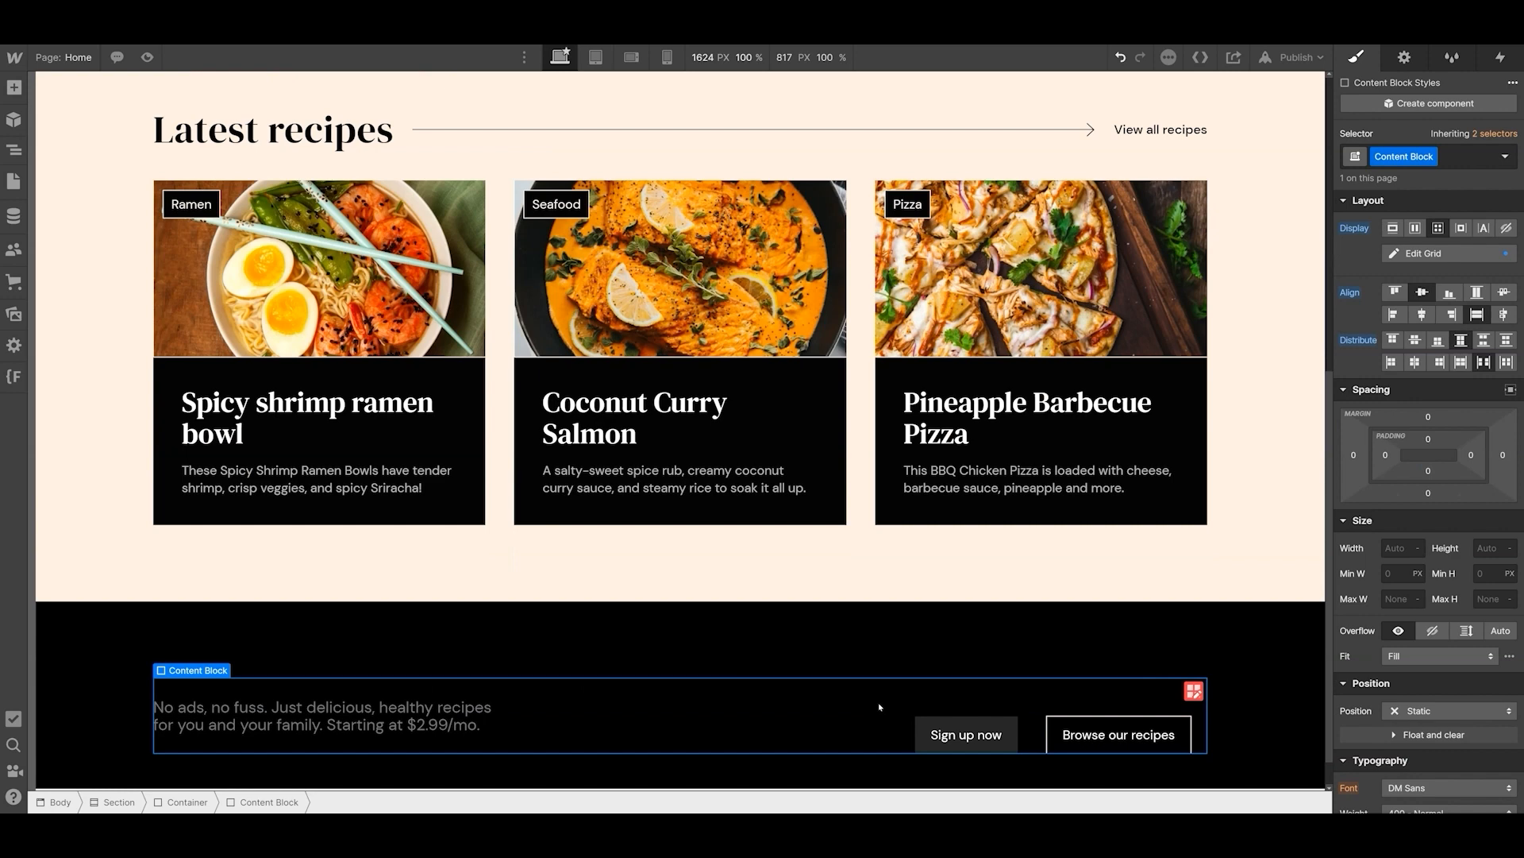
- Set the button-group class's top margin to 0 from the copied group in the Content Block
{"action": "left_click", "coordinate": [1031, 732]}
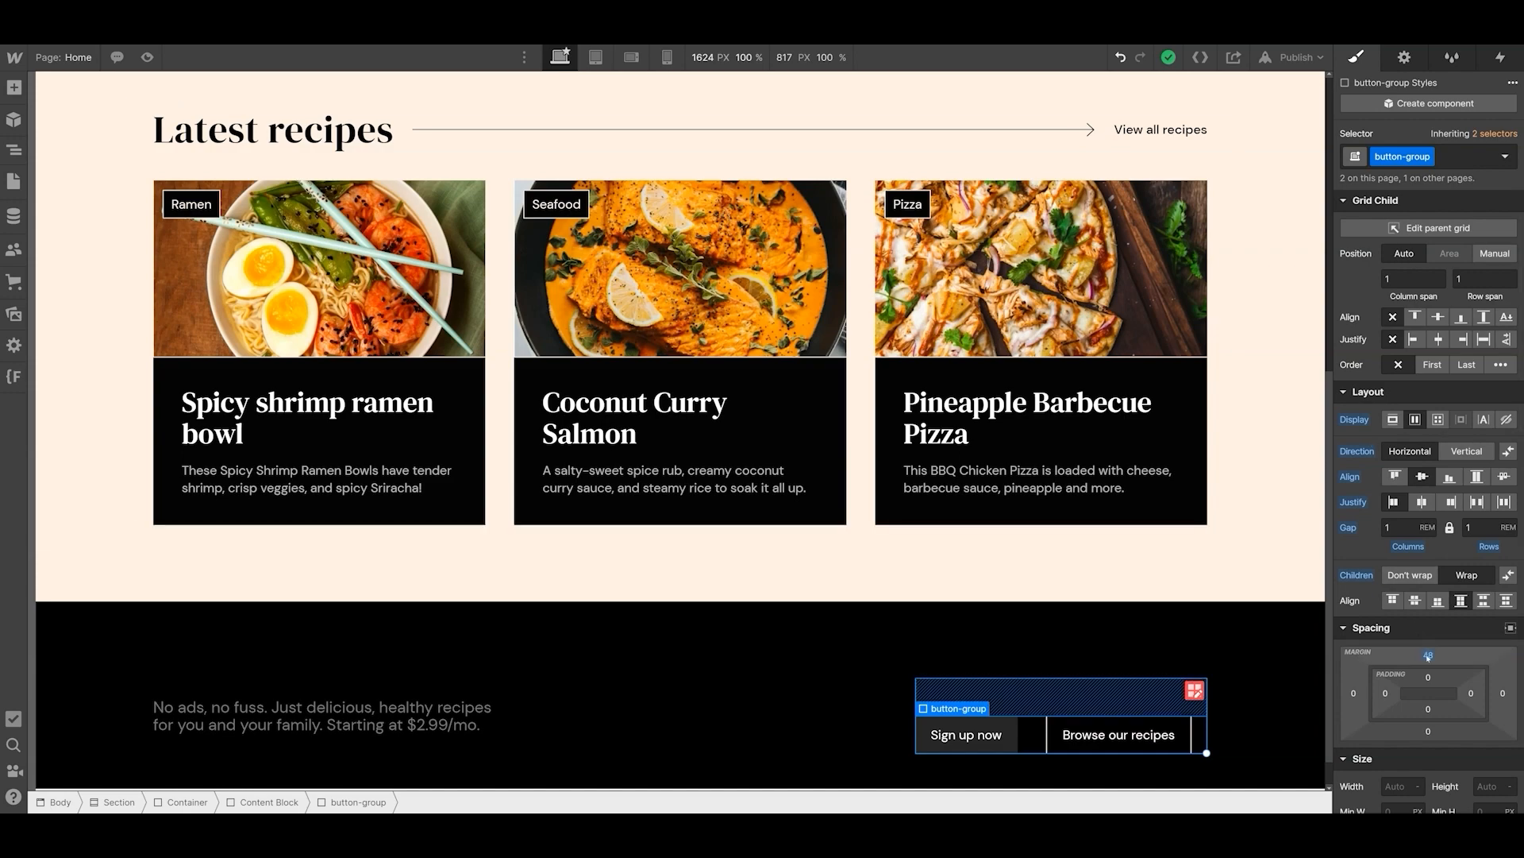
{"action": "left_click", "coordinate": [1428, 654]}
{"action": "left_click", "coordinate": [1403, 706]}
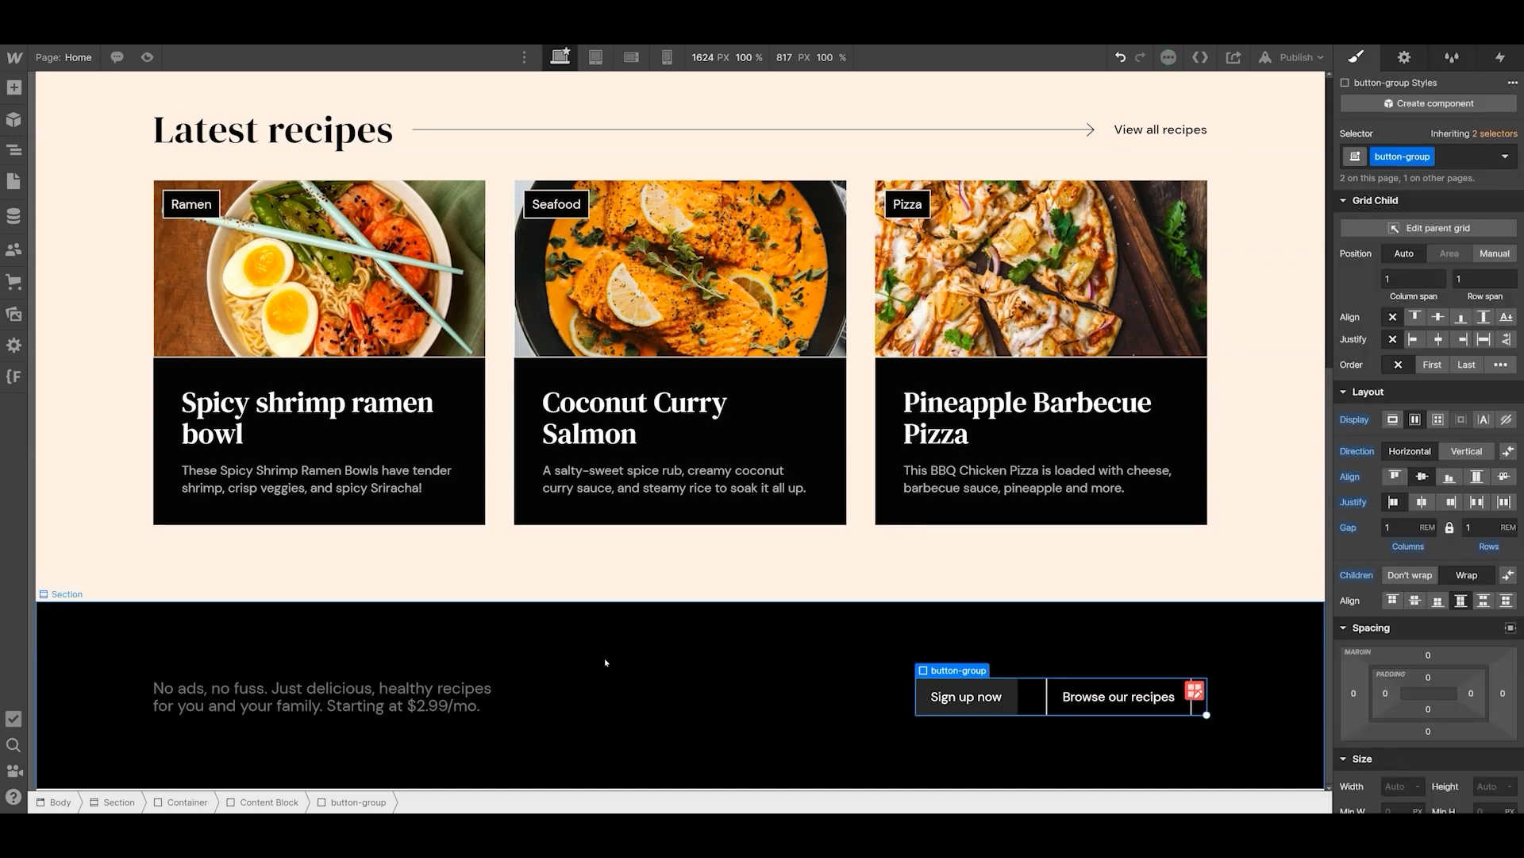
{"action": "left_click", "coordinate": [616, 696]}
- Insert a div block directly after the hero's paragraph, above its buttons
{"action": "scroll", "coordinate": [374, 493], "scroll_direction": "up", "scroll_amount": 6}
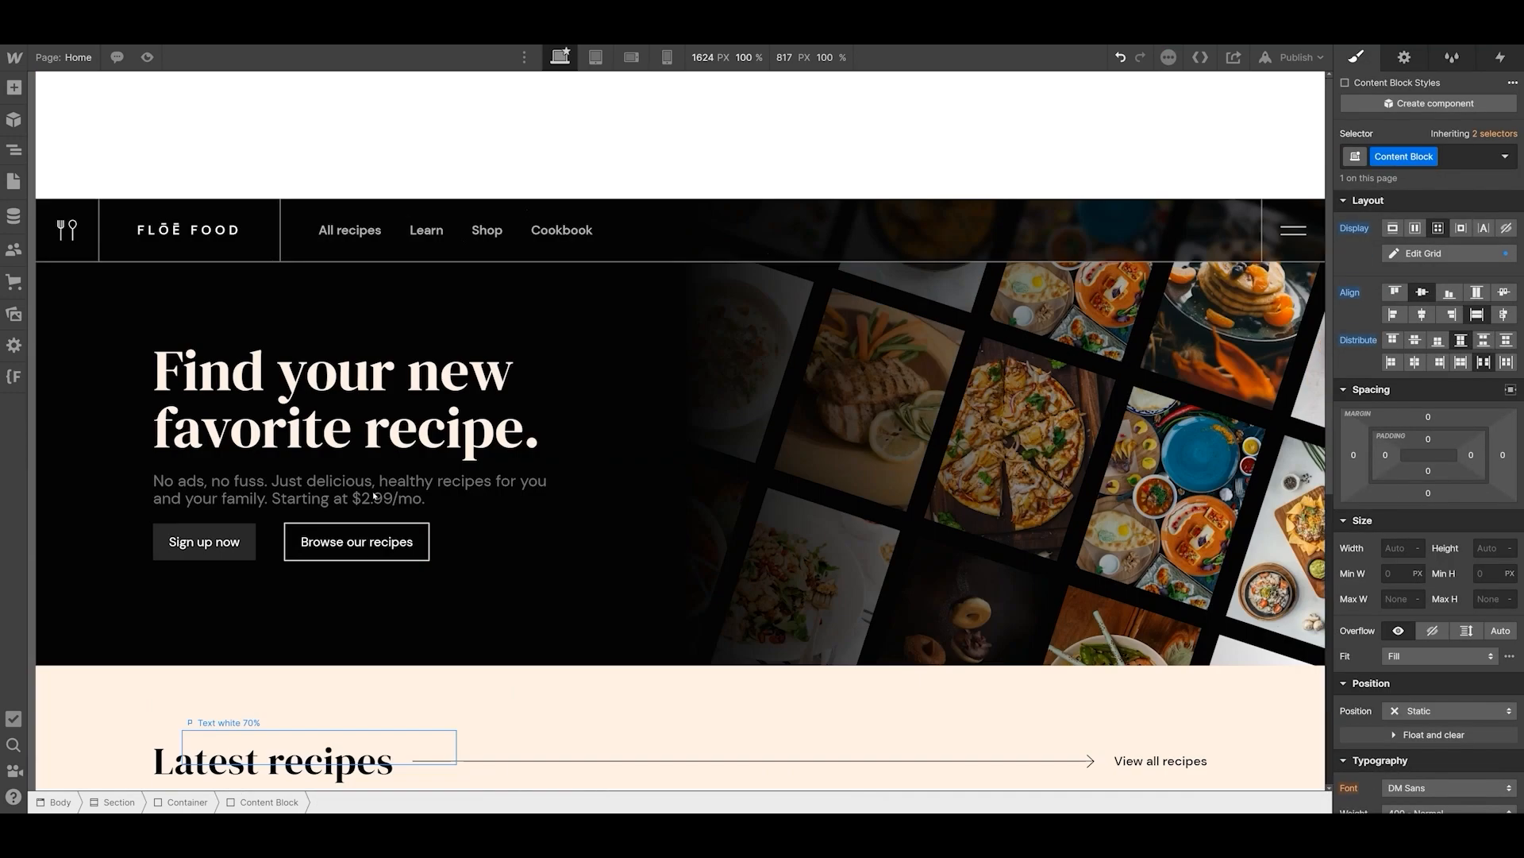
{"action": "left_click", "coordinate": [372, 363]}
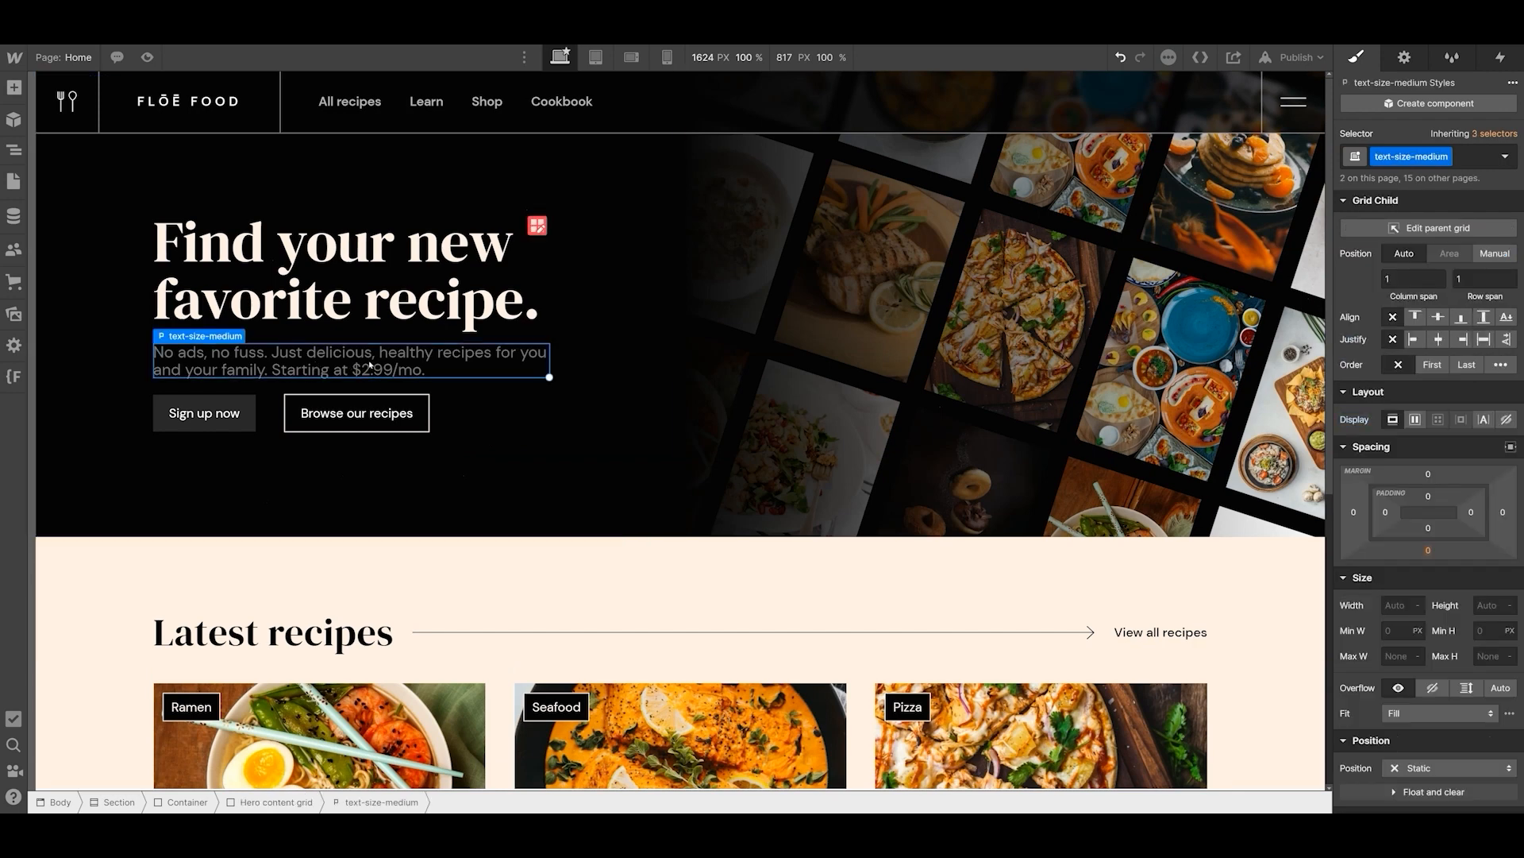
{"action": "left_click", "coordinate": [14, 149]}
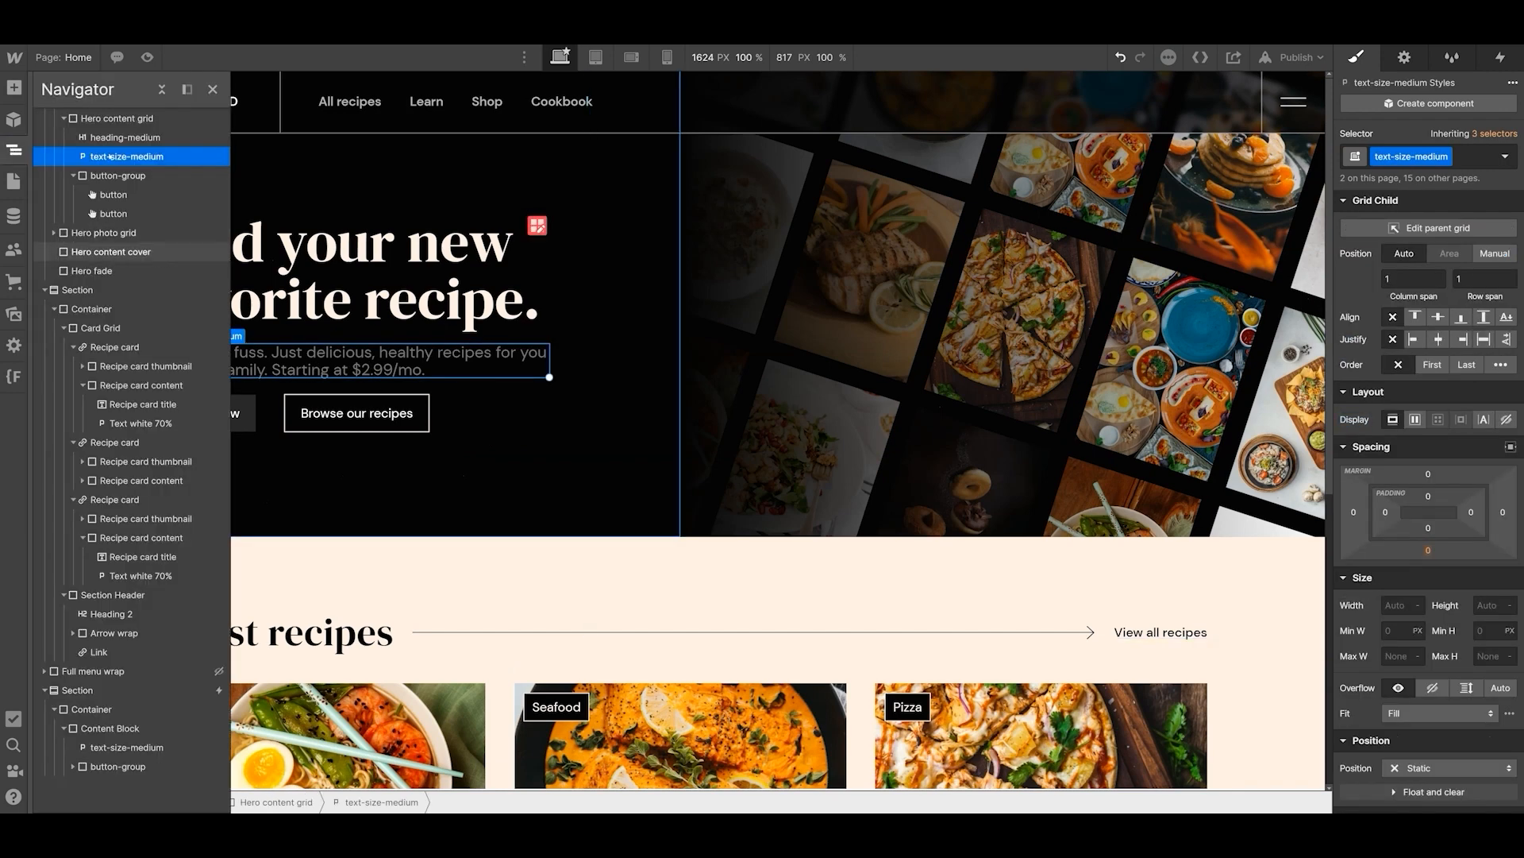
{"action": "key", "text": "a"}
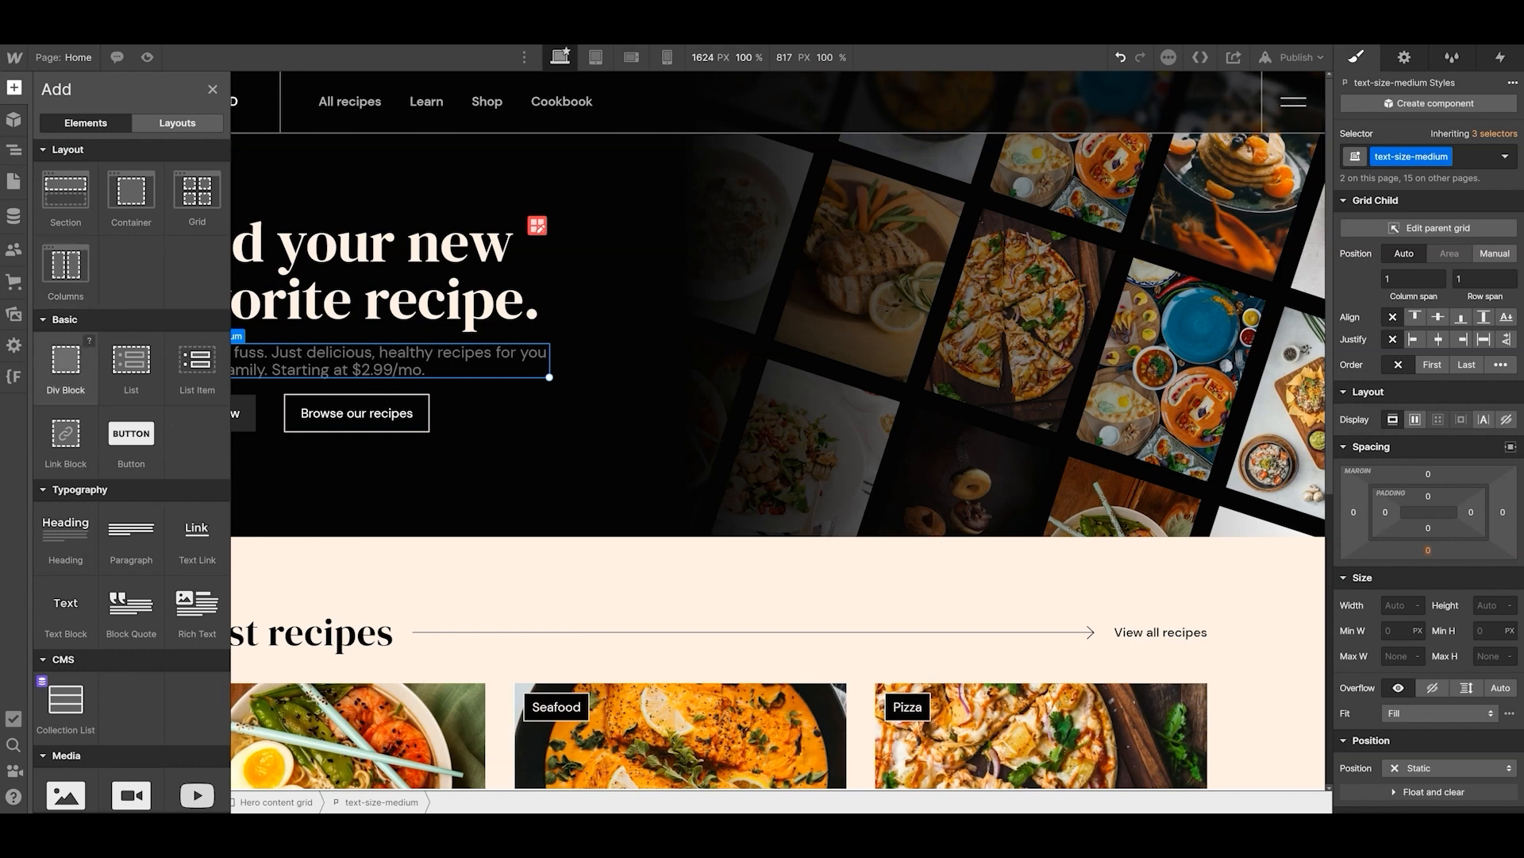
{"action": "left_click", "coordinate": [66, 365]}
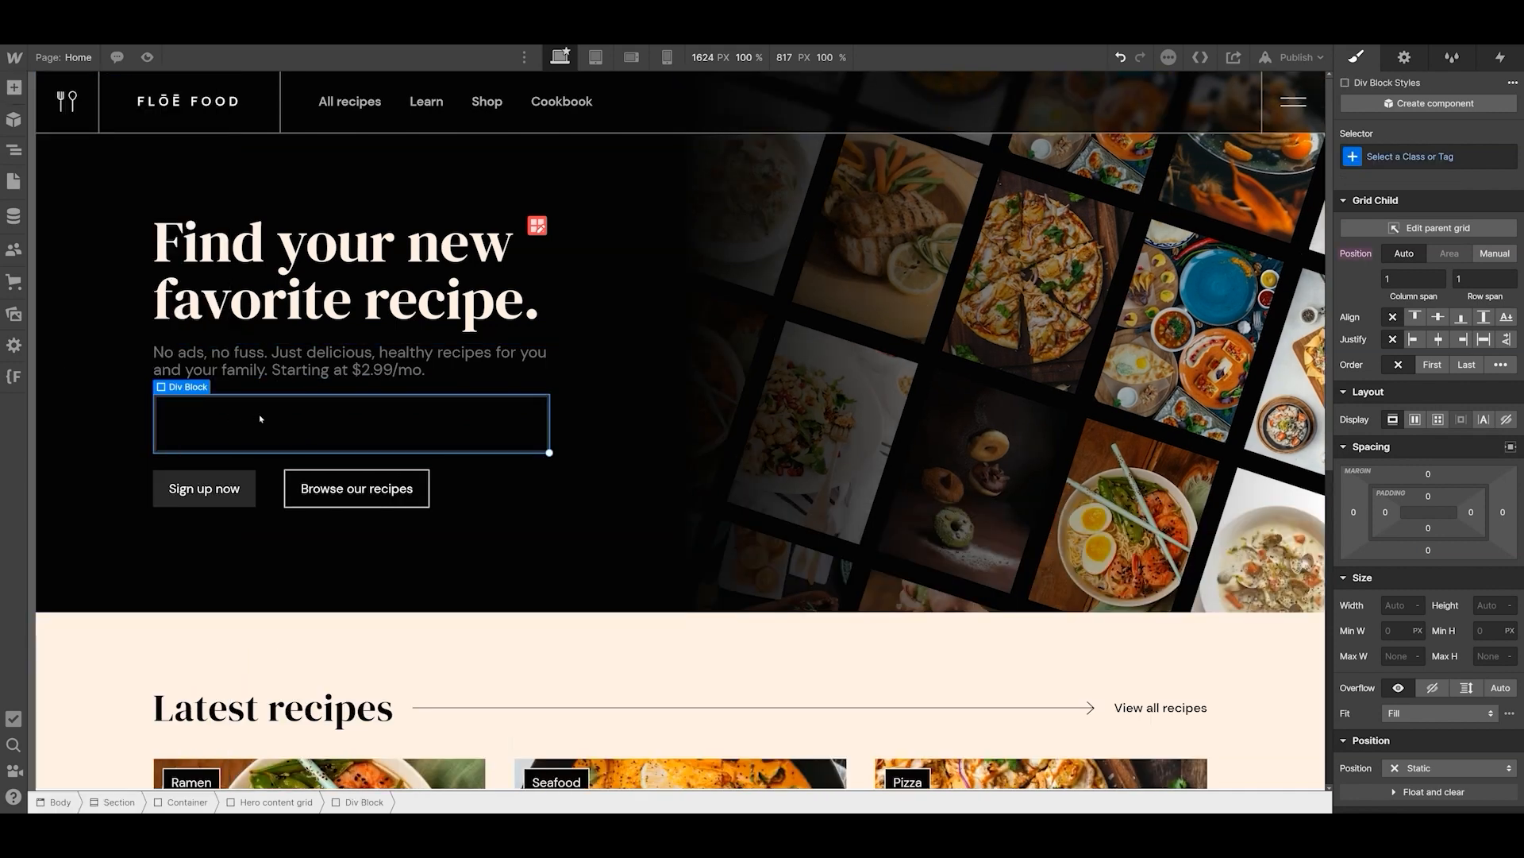
- Create a class named margin-top-medium on the new div block
{"action": "left_click", "coordinate": [1416, 156]}
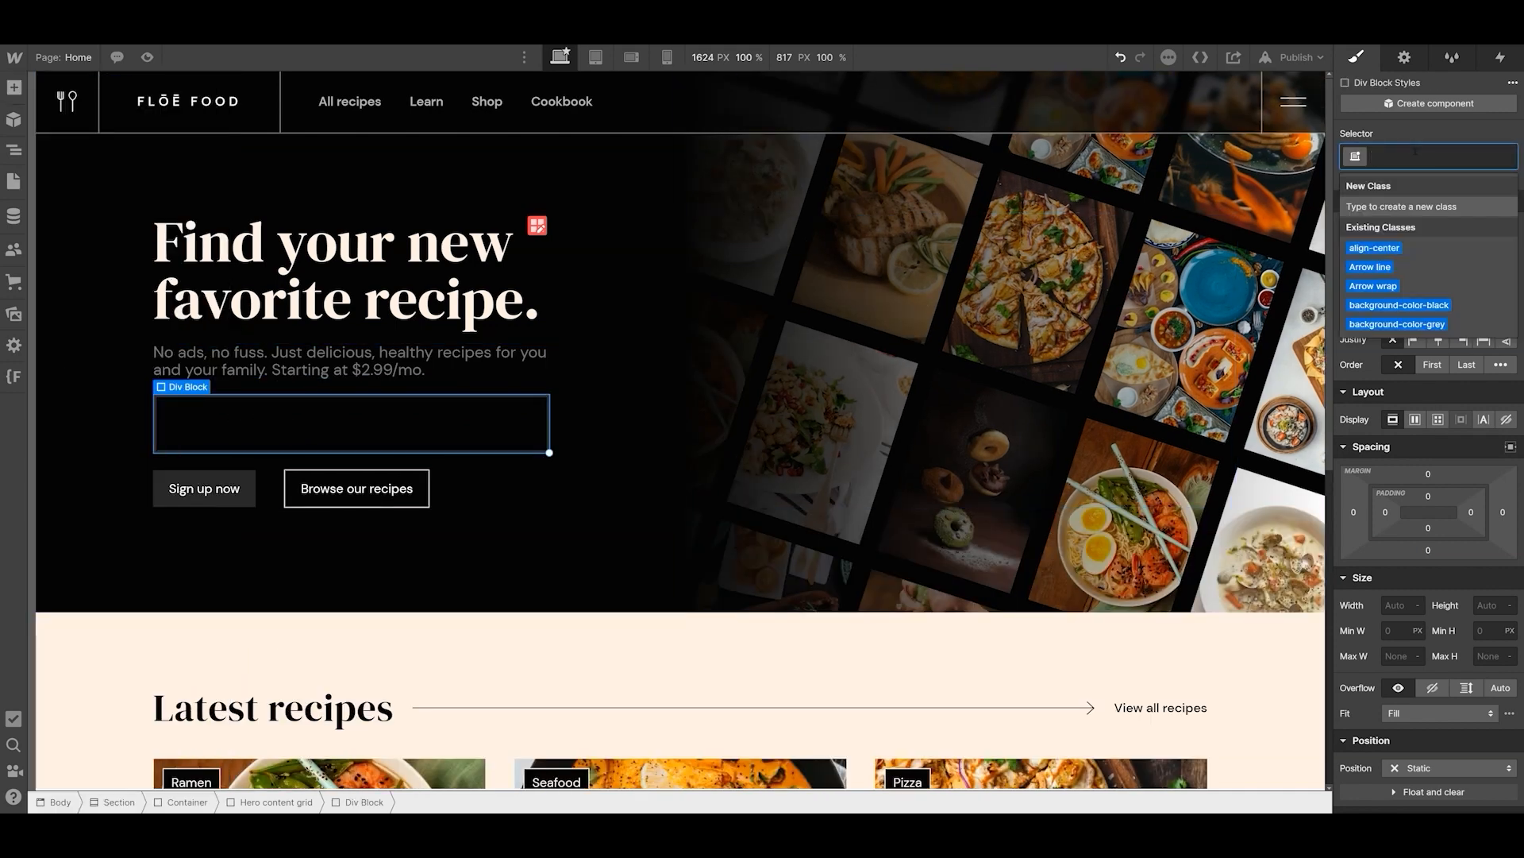
{"action": "type", "text": "margin"}
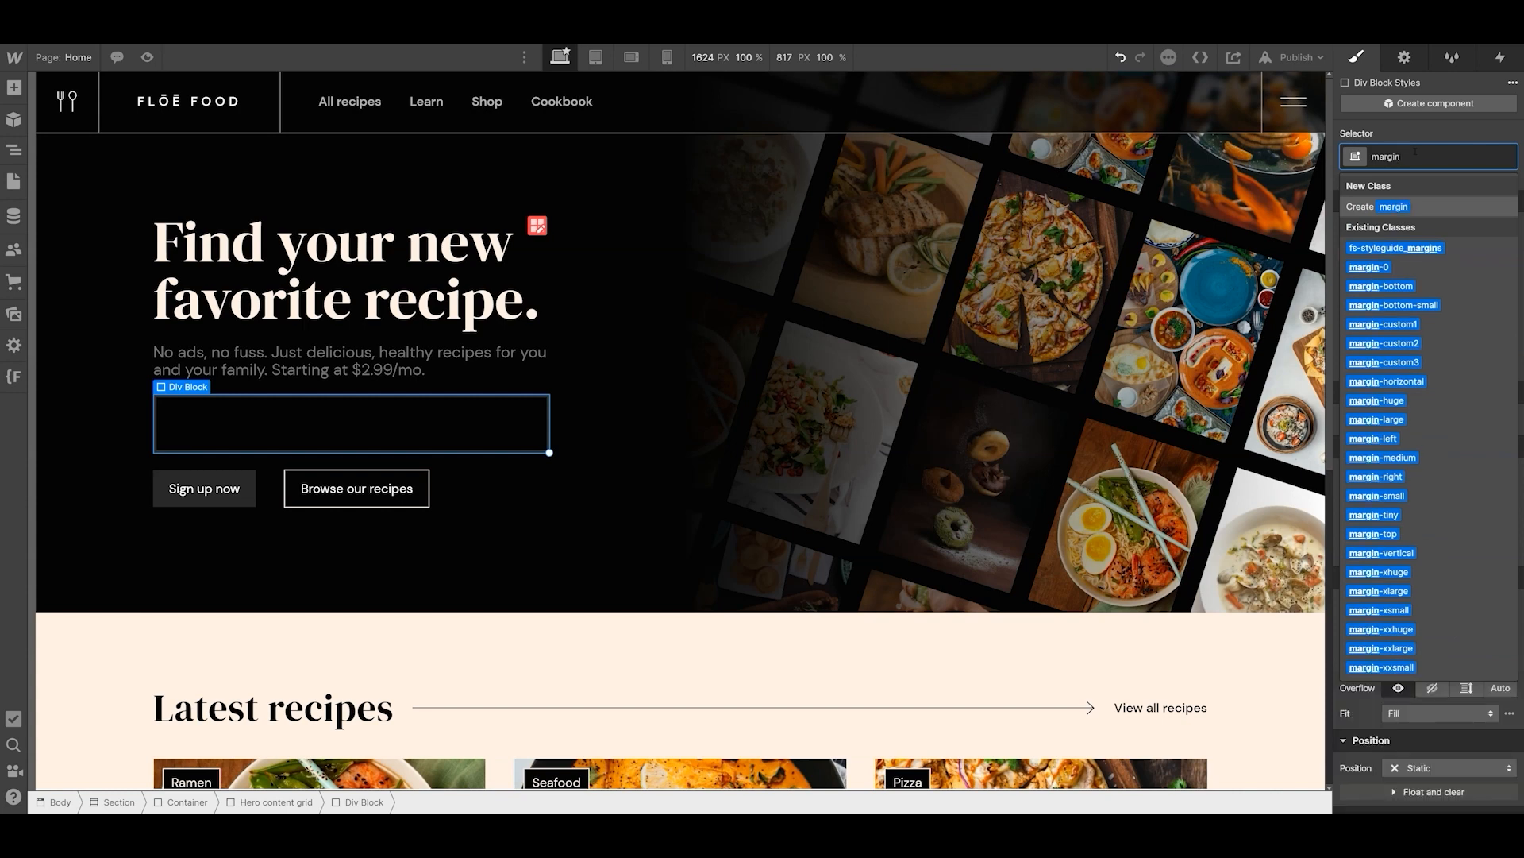
{"action": "type", "text": "-top-"}
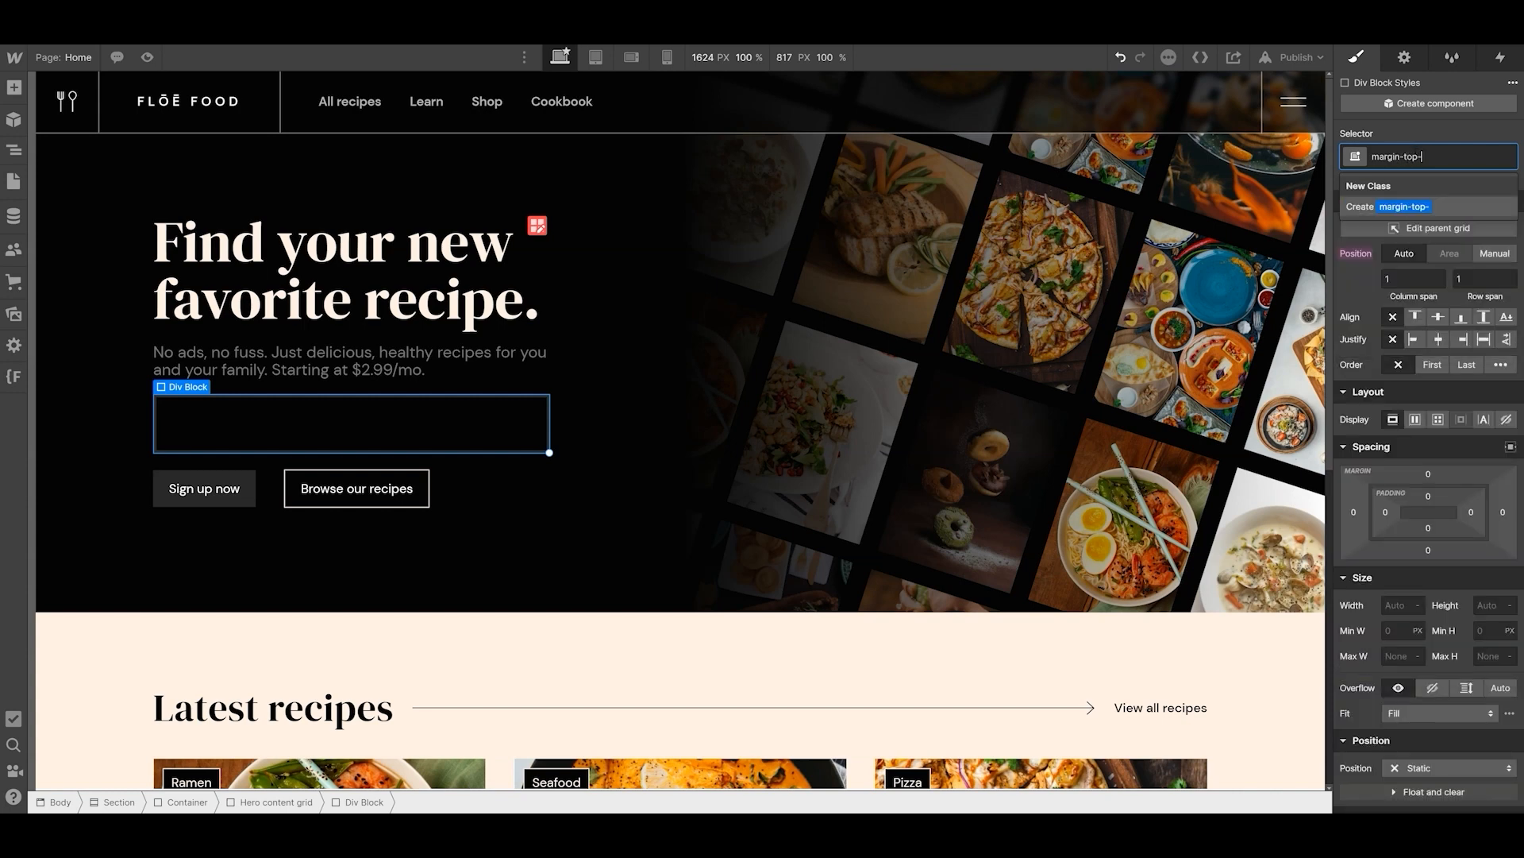
{"action": "type", "text": "medium"}
{"action": "key", "text": "Return"}
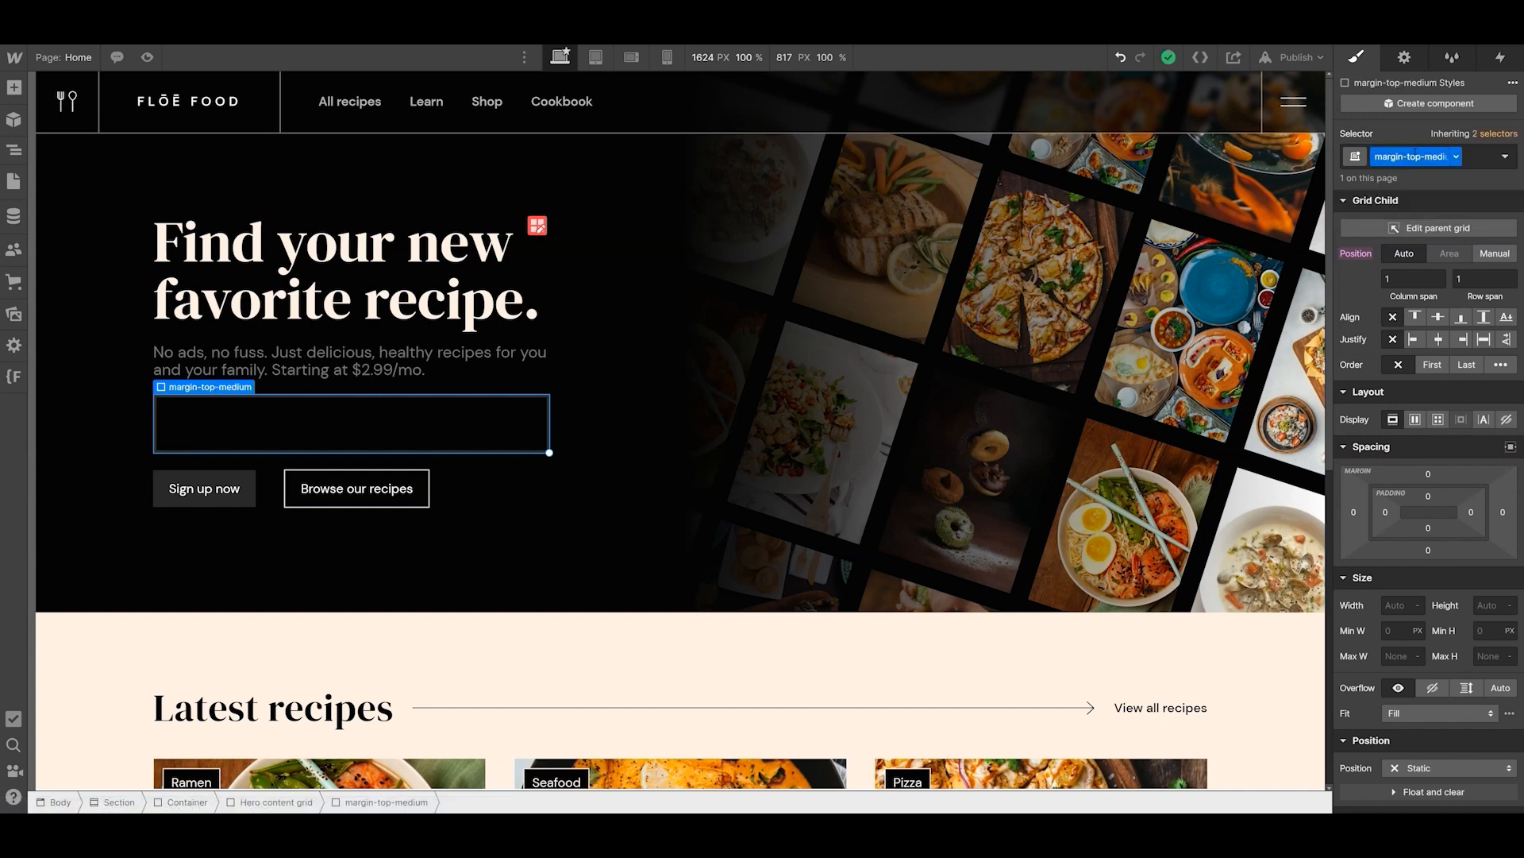
- Set the margin-top-medium class's top margin to 32 px
{"action": "left_click", "coordinate": [1429, 474]}
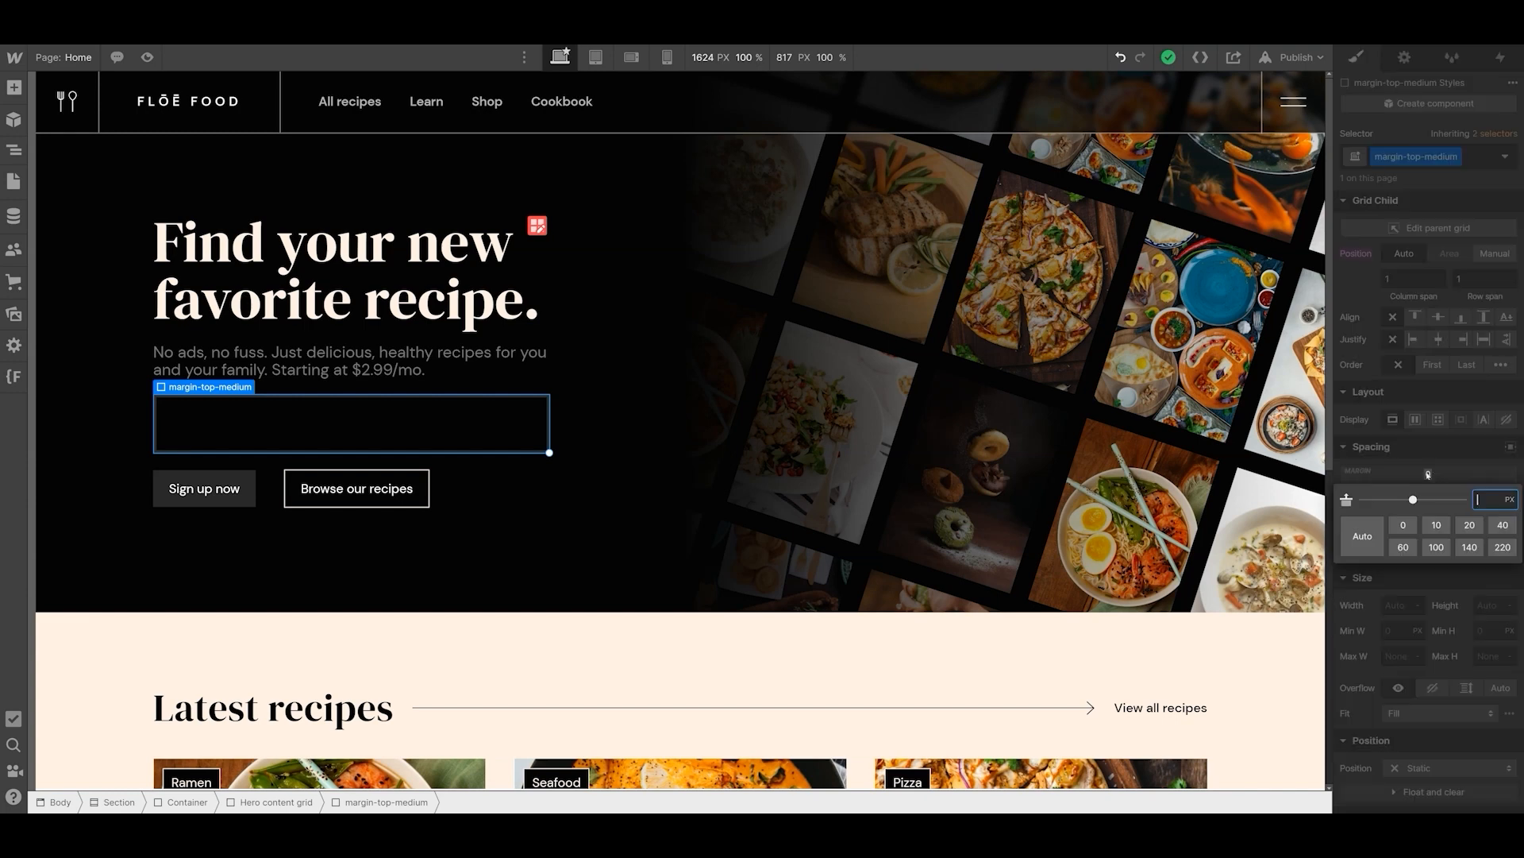
{"action": "type", "text": "32"}
{"action": "key", "text": "Return"}
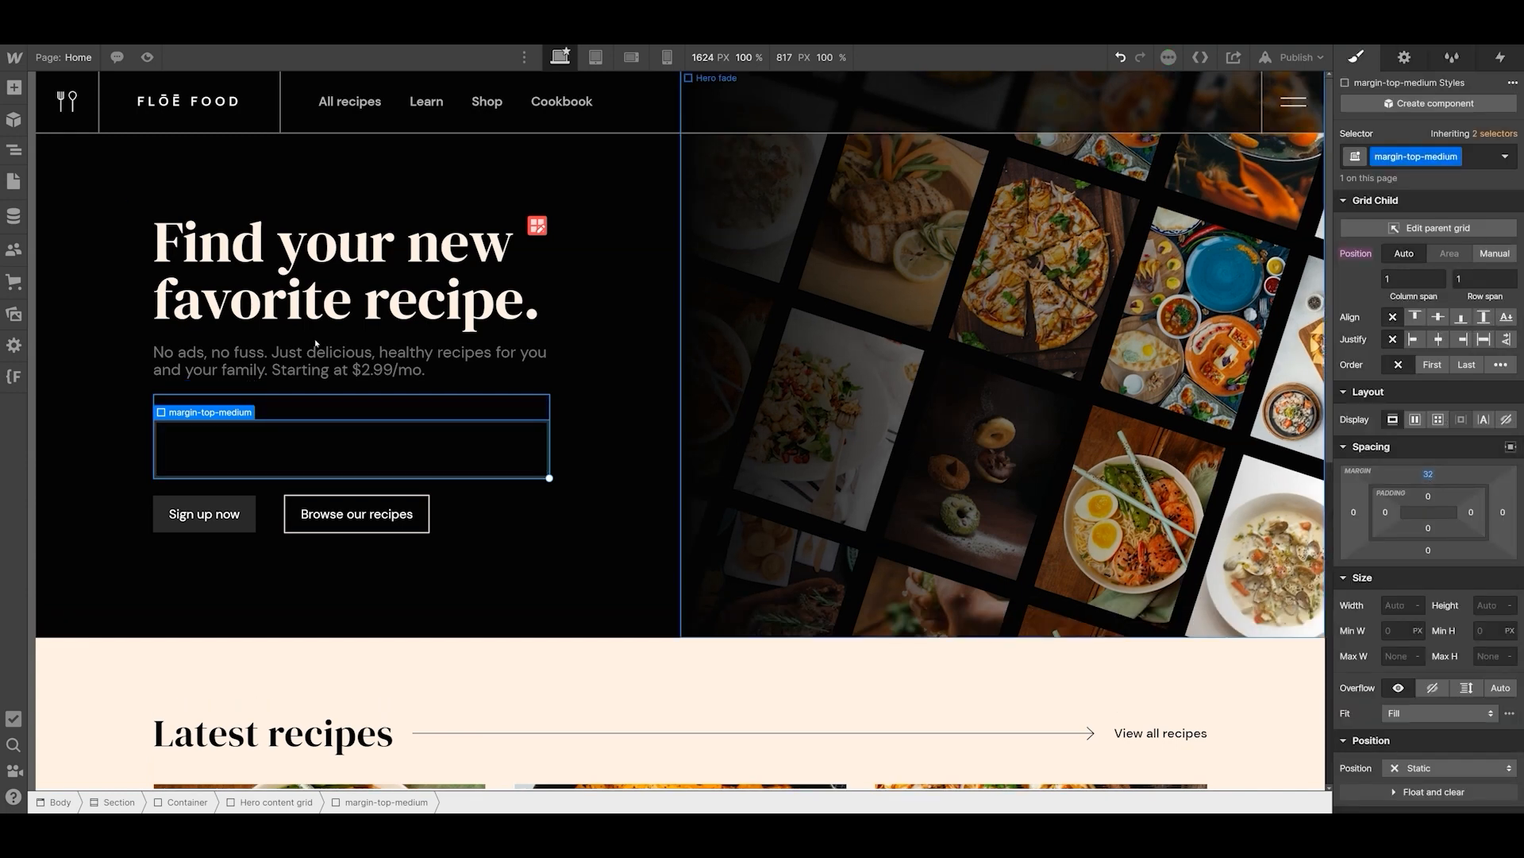
- Nest the hero's button group inside the margin-top-medium div block
{"action": "left_click", "coordinate": [11, 150]}
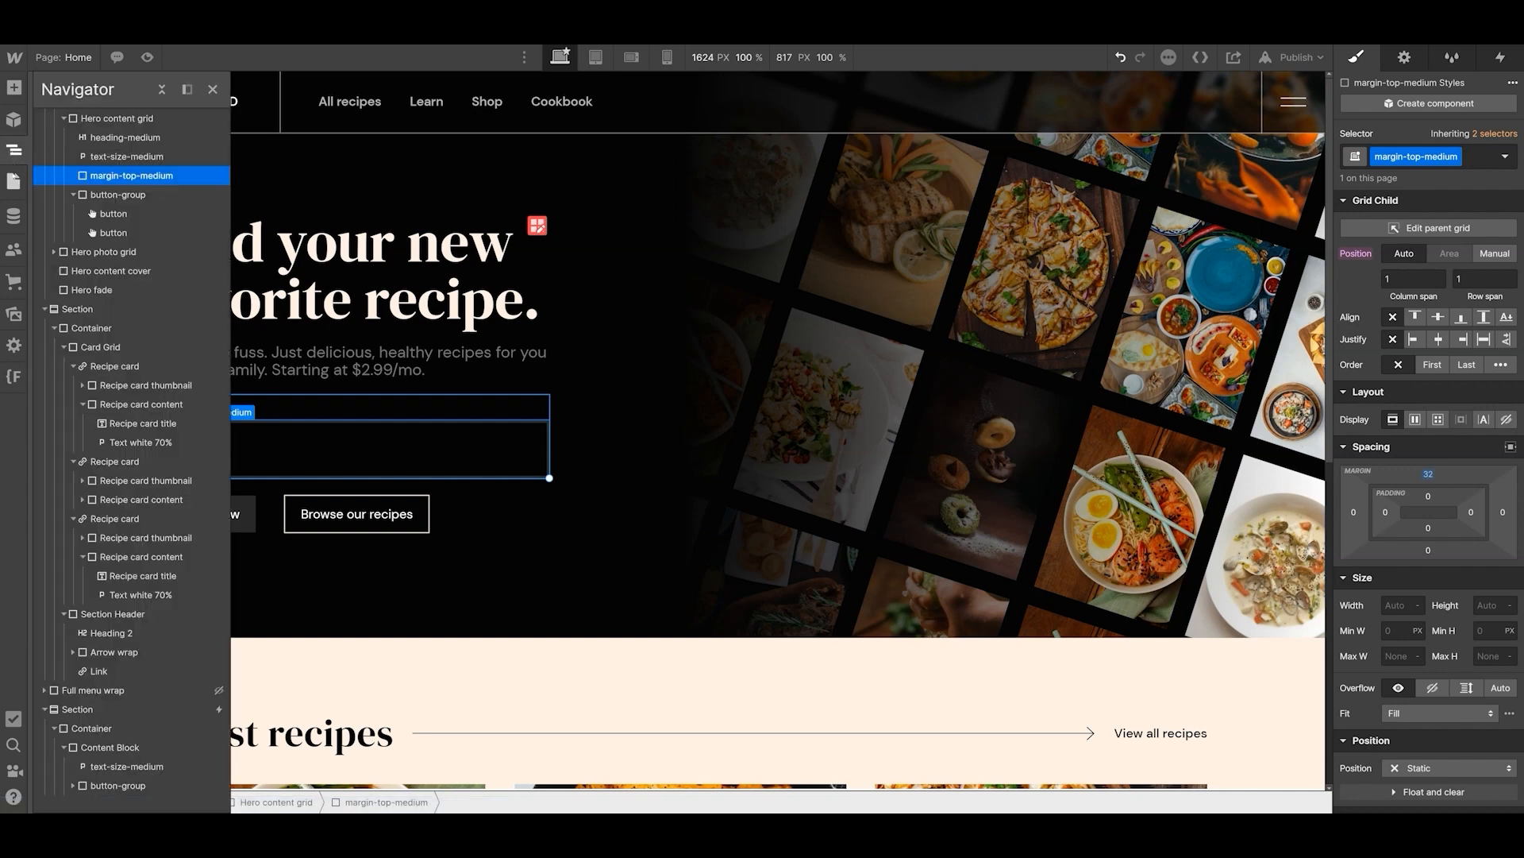
{"action": "left_click_drag", "start_coordinate": [123, 193], "coordinate": [130, 177]}
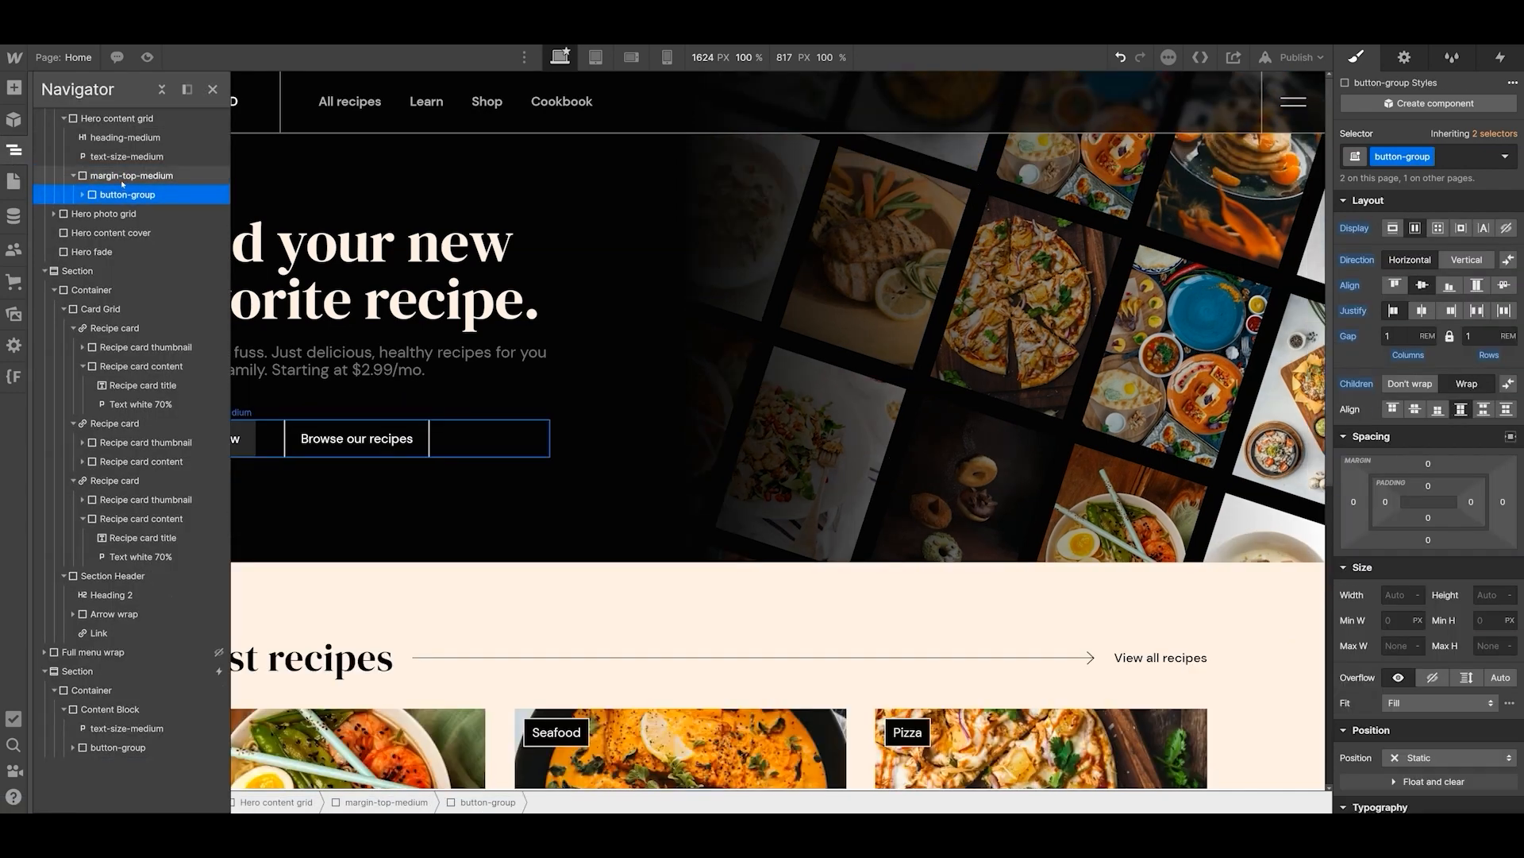
{"action": "left_click", "coordinate": [428, 508]}
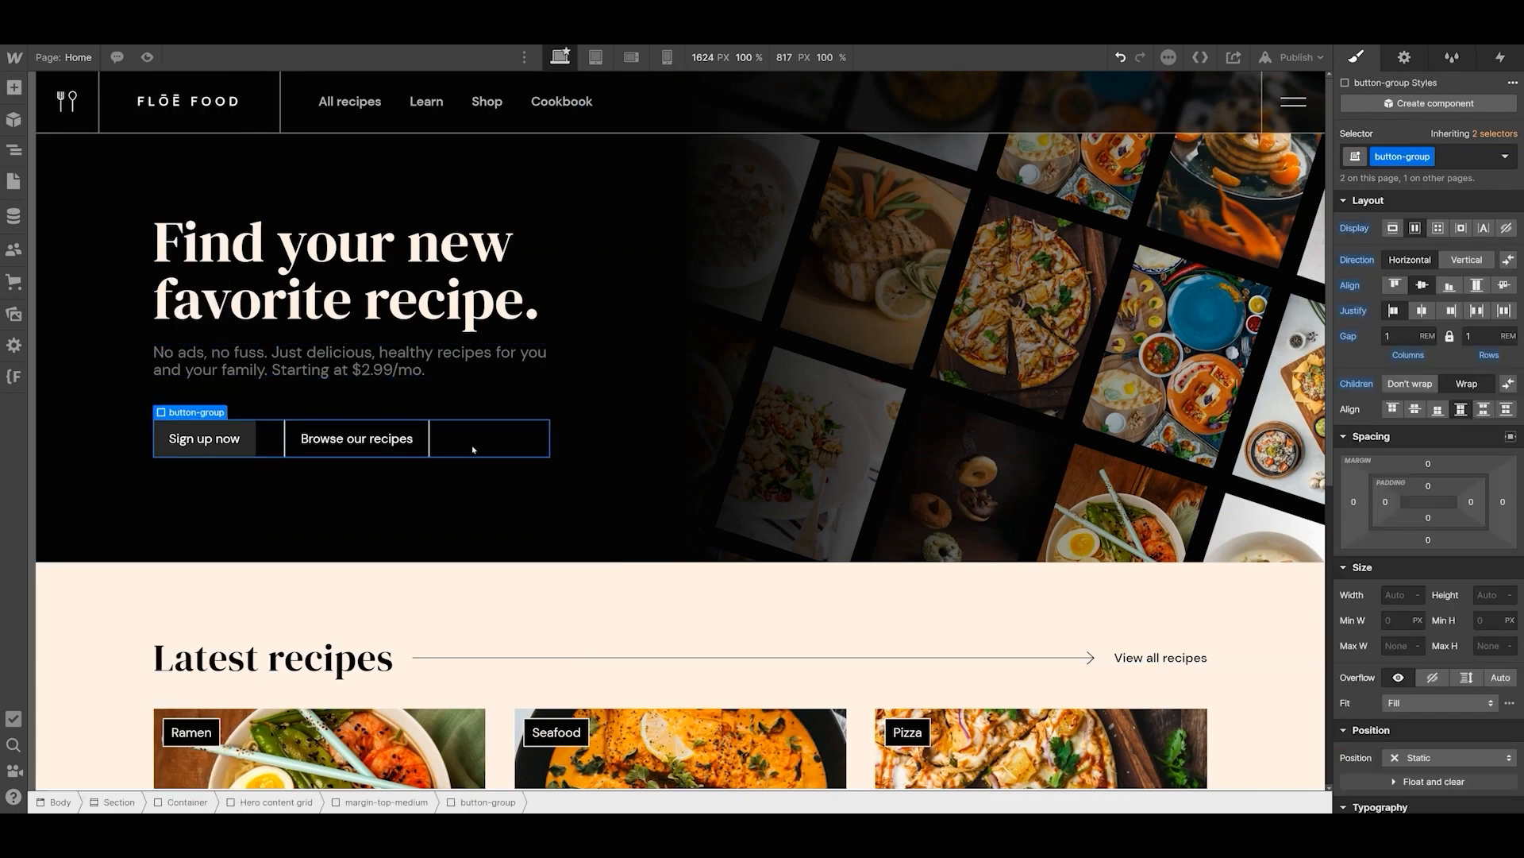
- Compare the spacing of the button group in the lower Content Block with the one in the hero
{"action": "scroll", "coordinate": [472, 449], "scroll_direction": "down", "scroll_amount": 7}
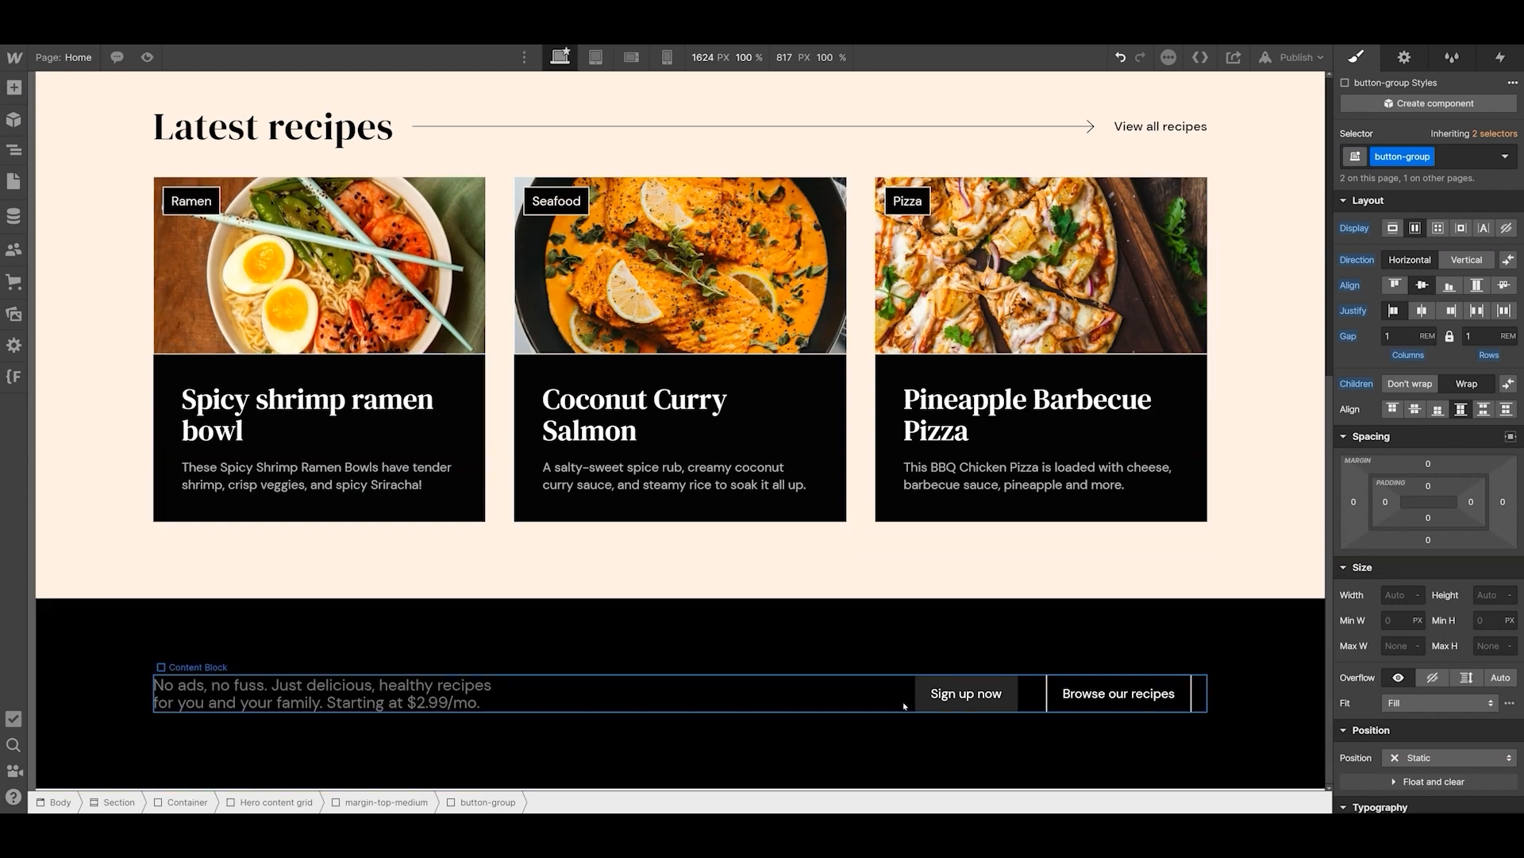
{"action": "left_click", "coordinate": [814, 706]}
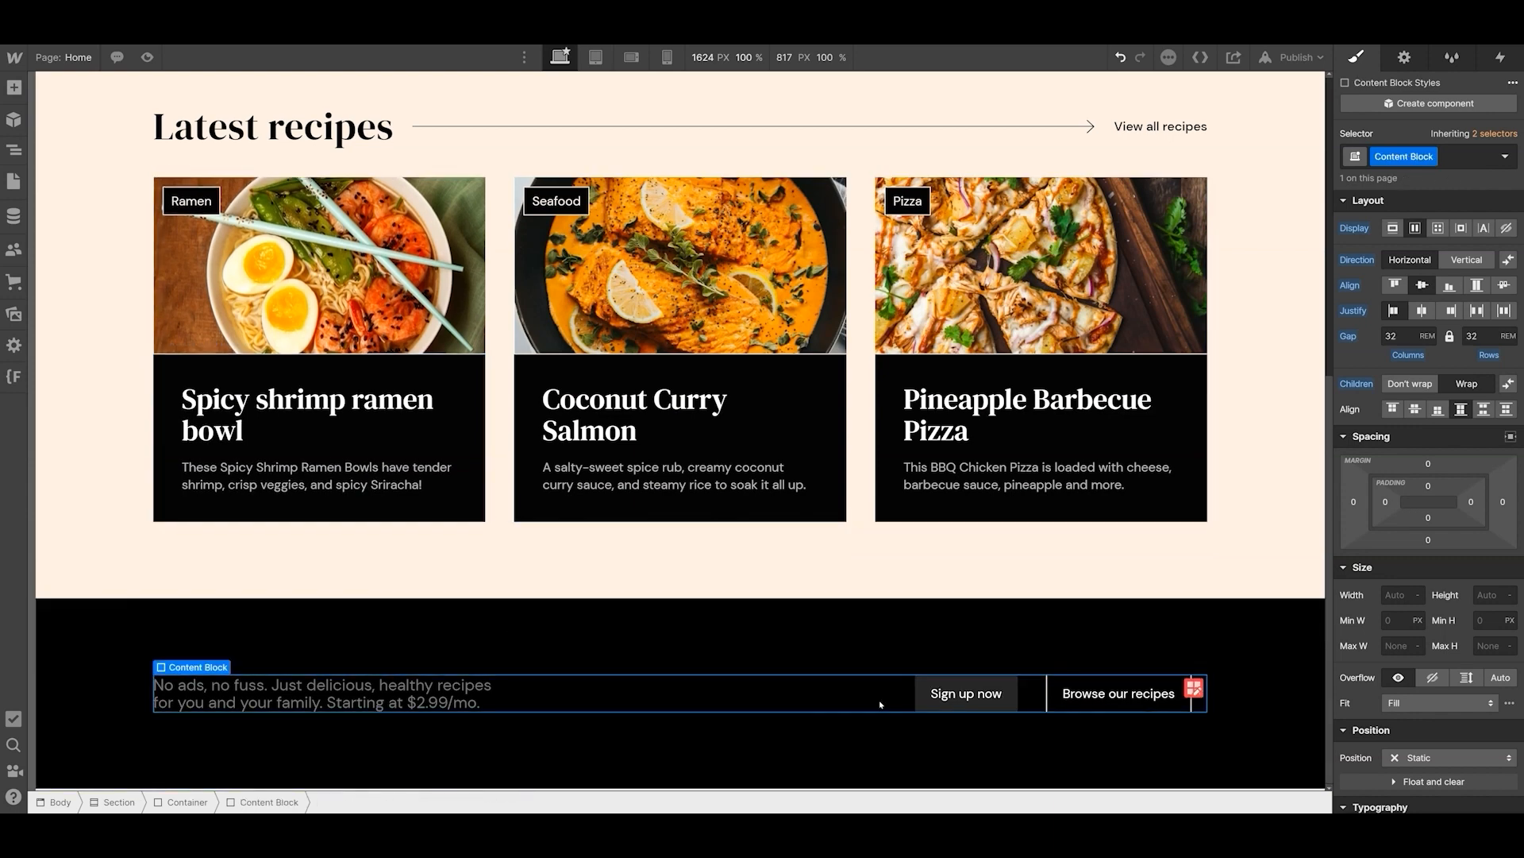
{"action": "left_click", "coordinate": [1028, 702]}
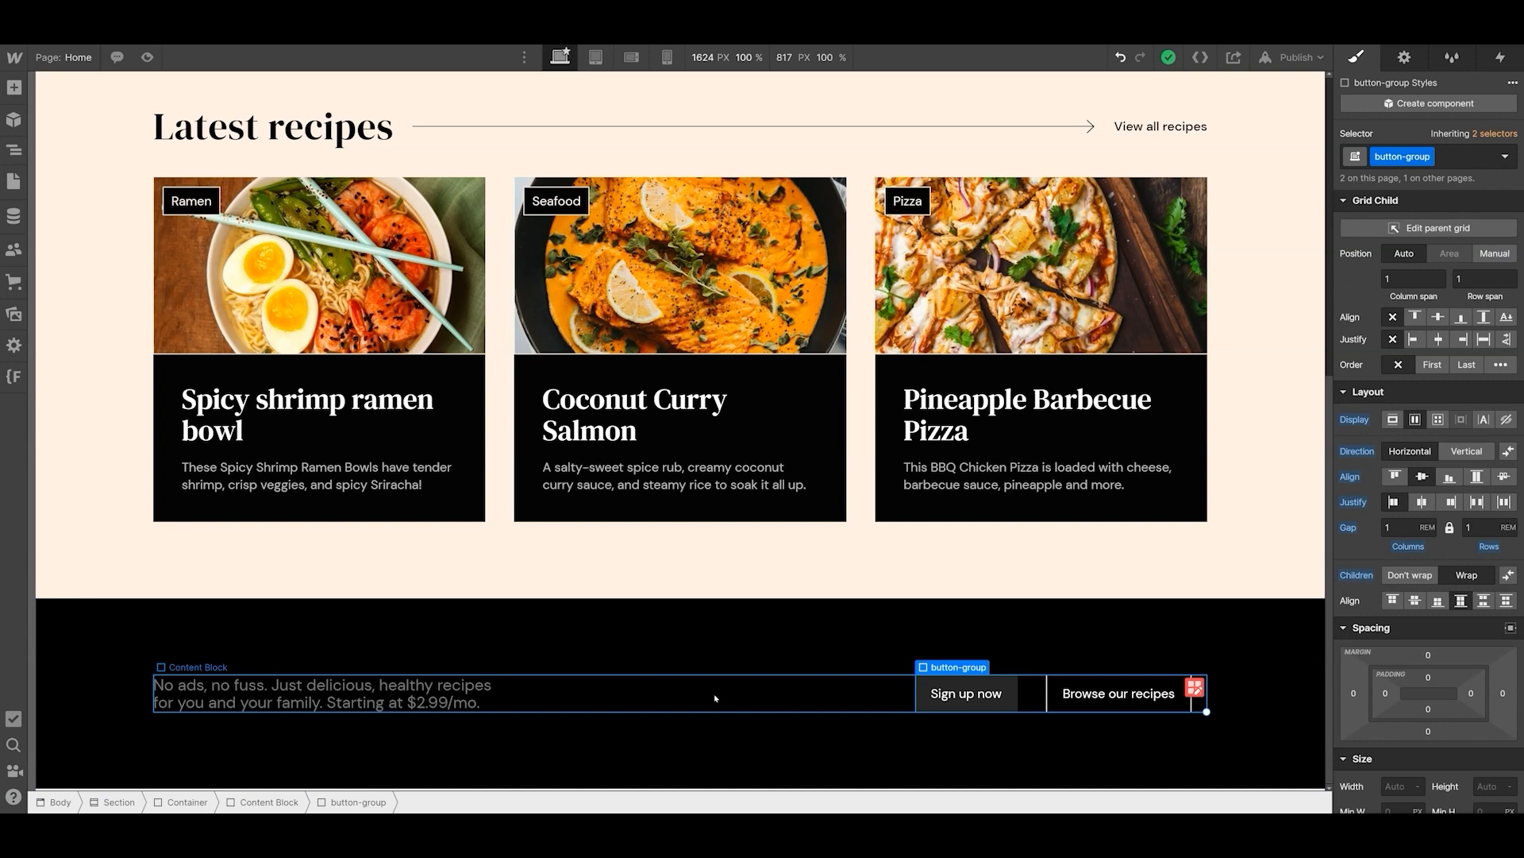
{"action": "scroll", "coordinate": [674, 662], "scroll_direction": "up", "scroll_amount": 10}
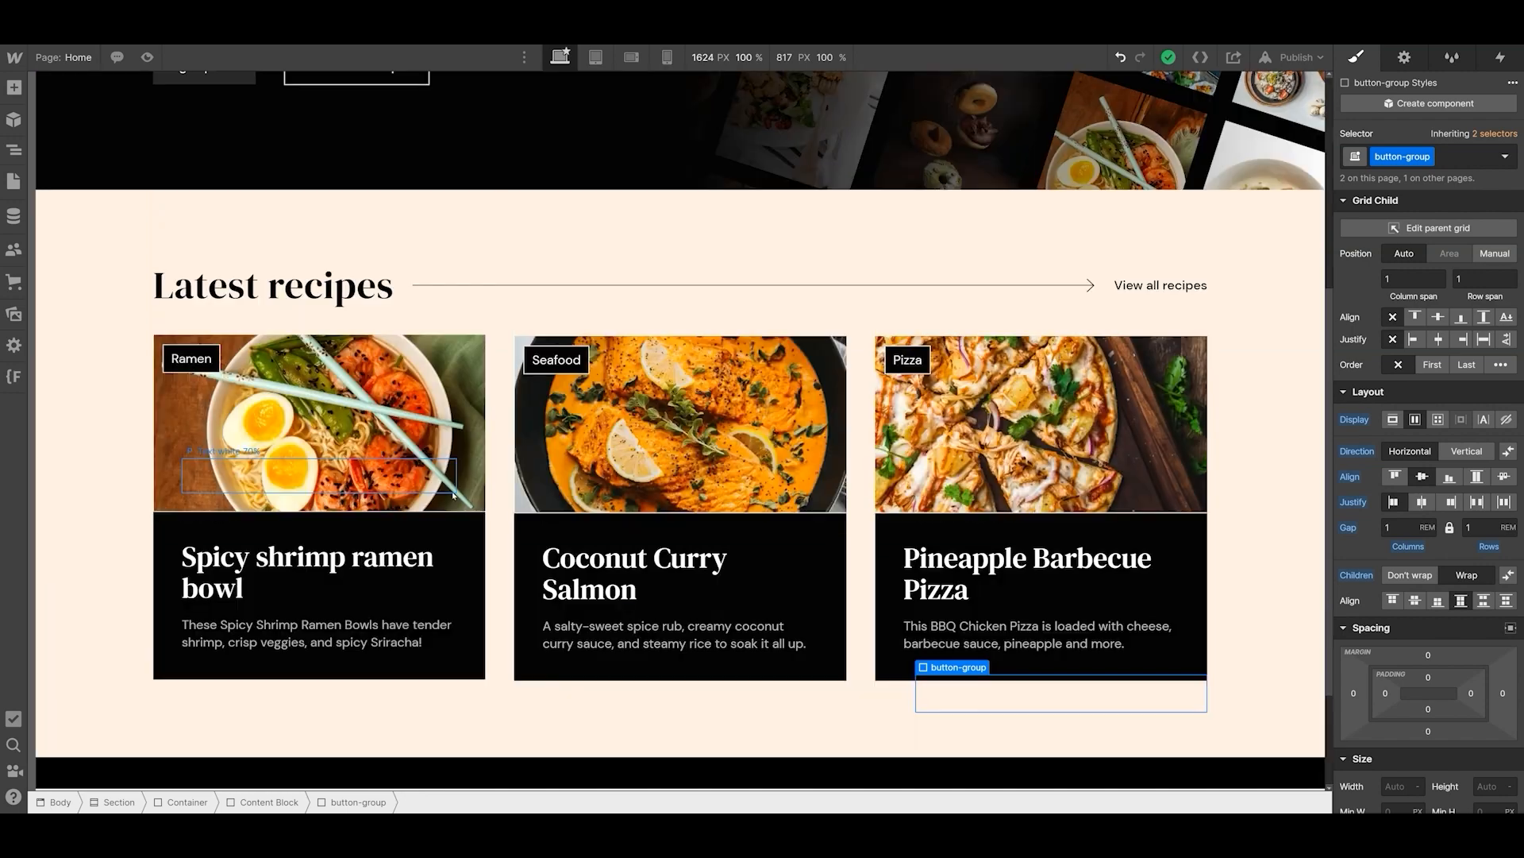
{"action": "left_click", "coordinate": [258, 447]}
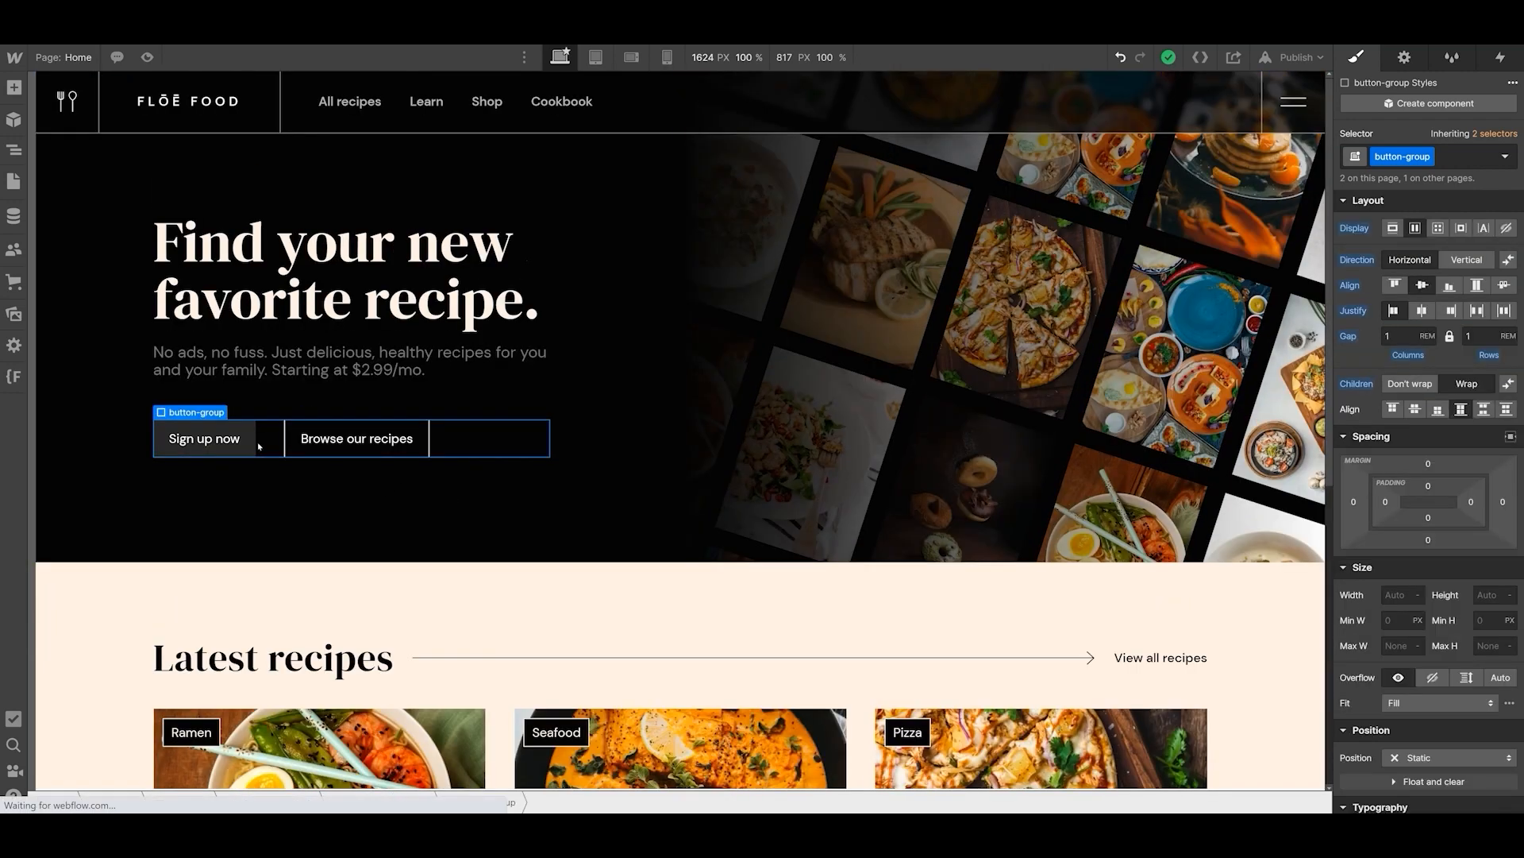
- Replace the margin-top-medium class on the hero's button group wrapper with the existing margin-top class
{"action": "key", "text": "z"}
{"action": "left_click", "coordinate": [127, 176]}
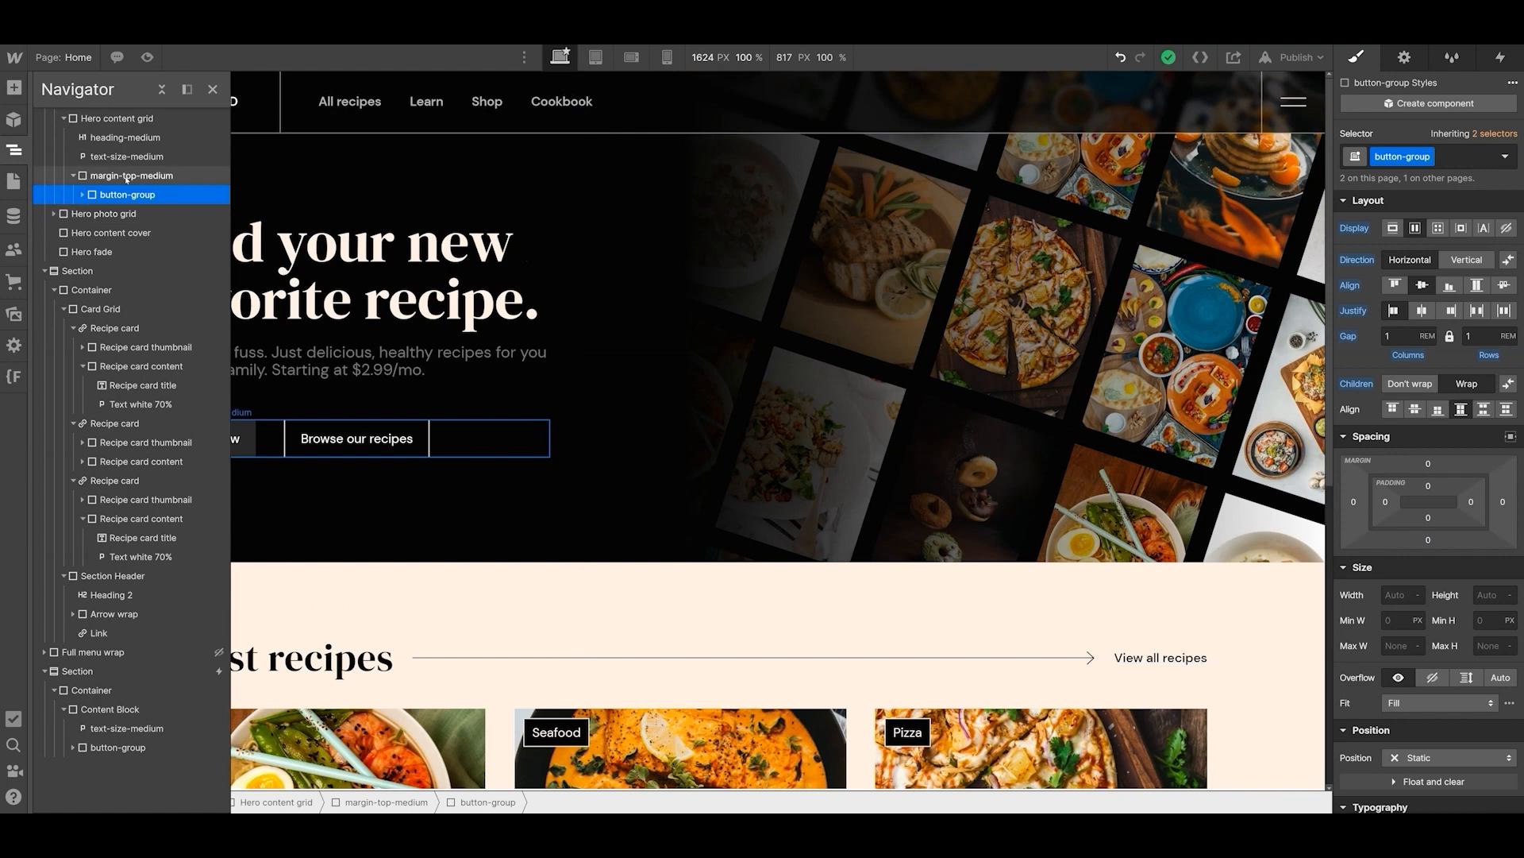
{"action": "left_click", "coordinate": [1482, 158]}
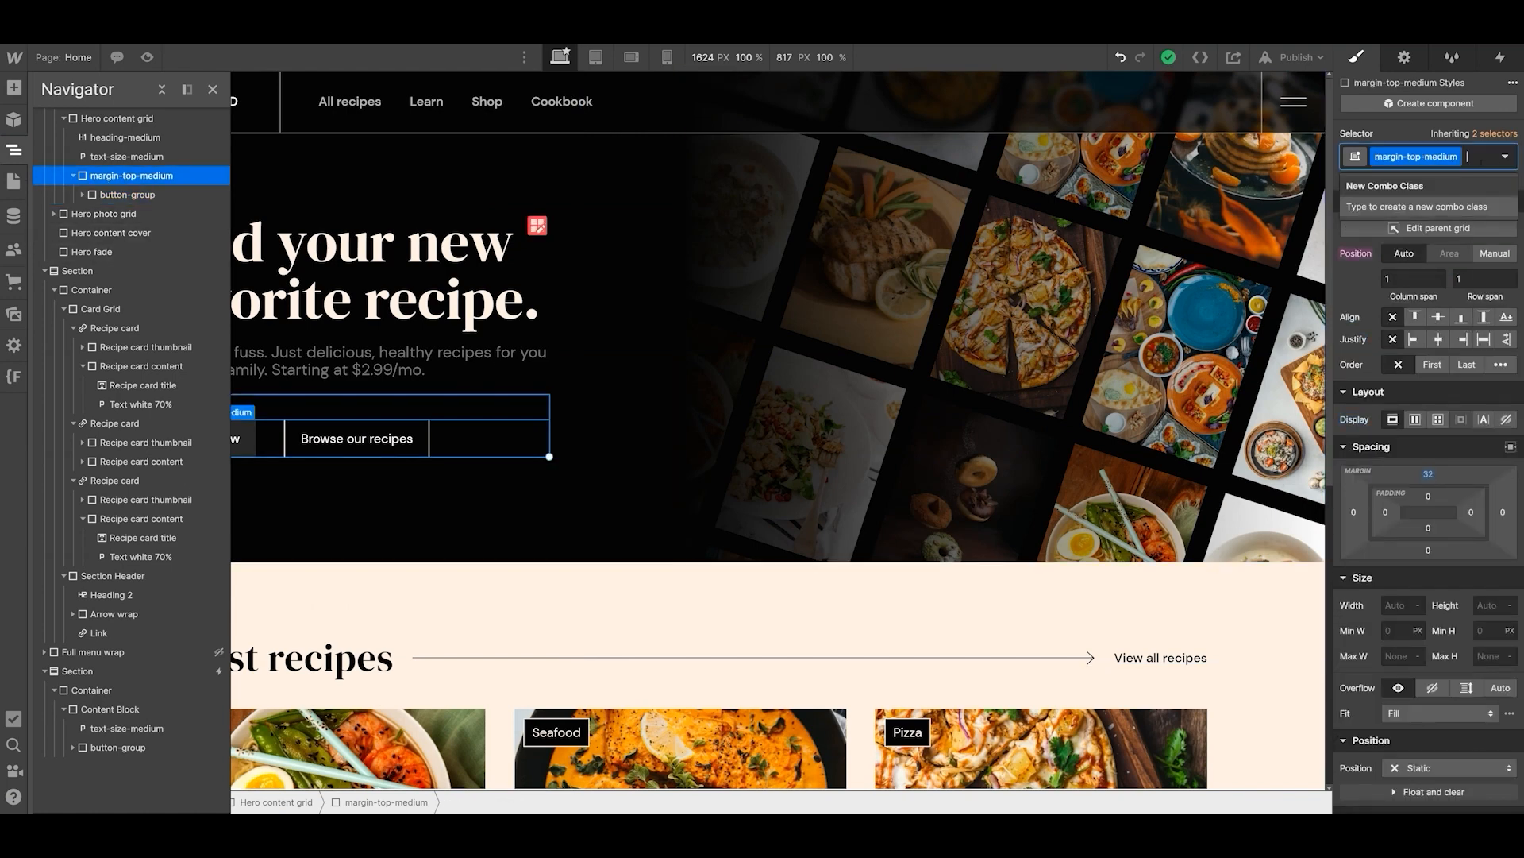
{"action": "key", "text": "BackSpace"}
{"action": "type", "text": "margin-topo"}
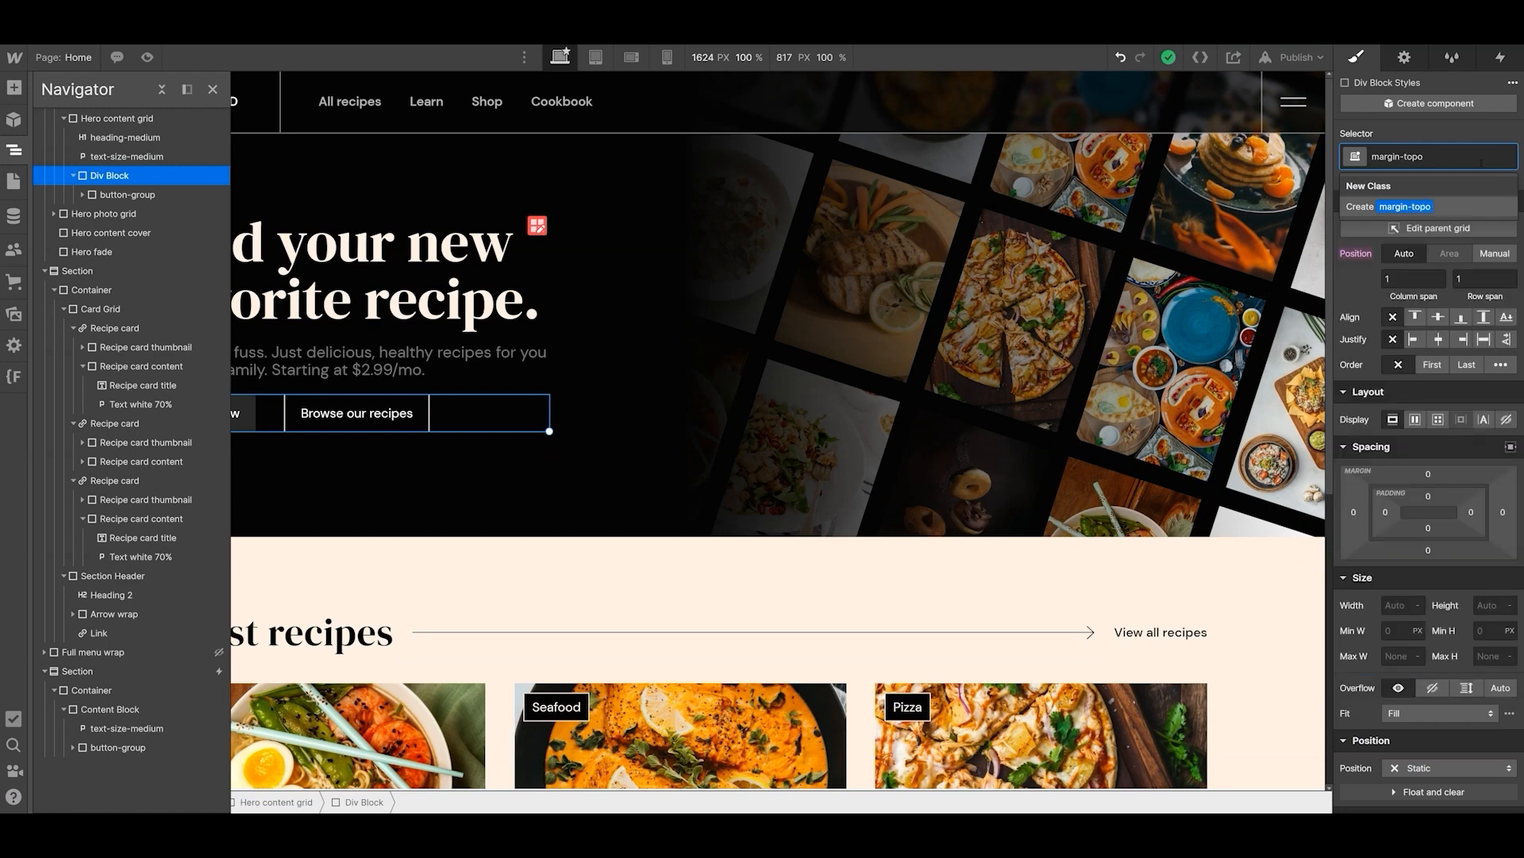
{"action": "key", "text": "BackSpace"}
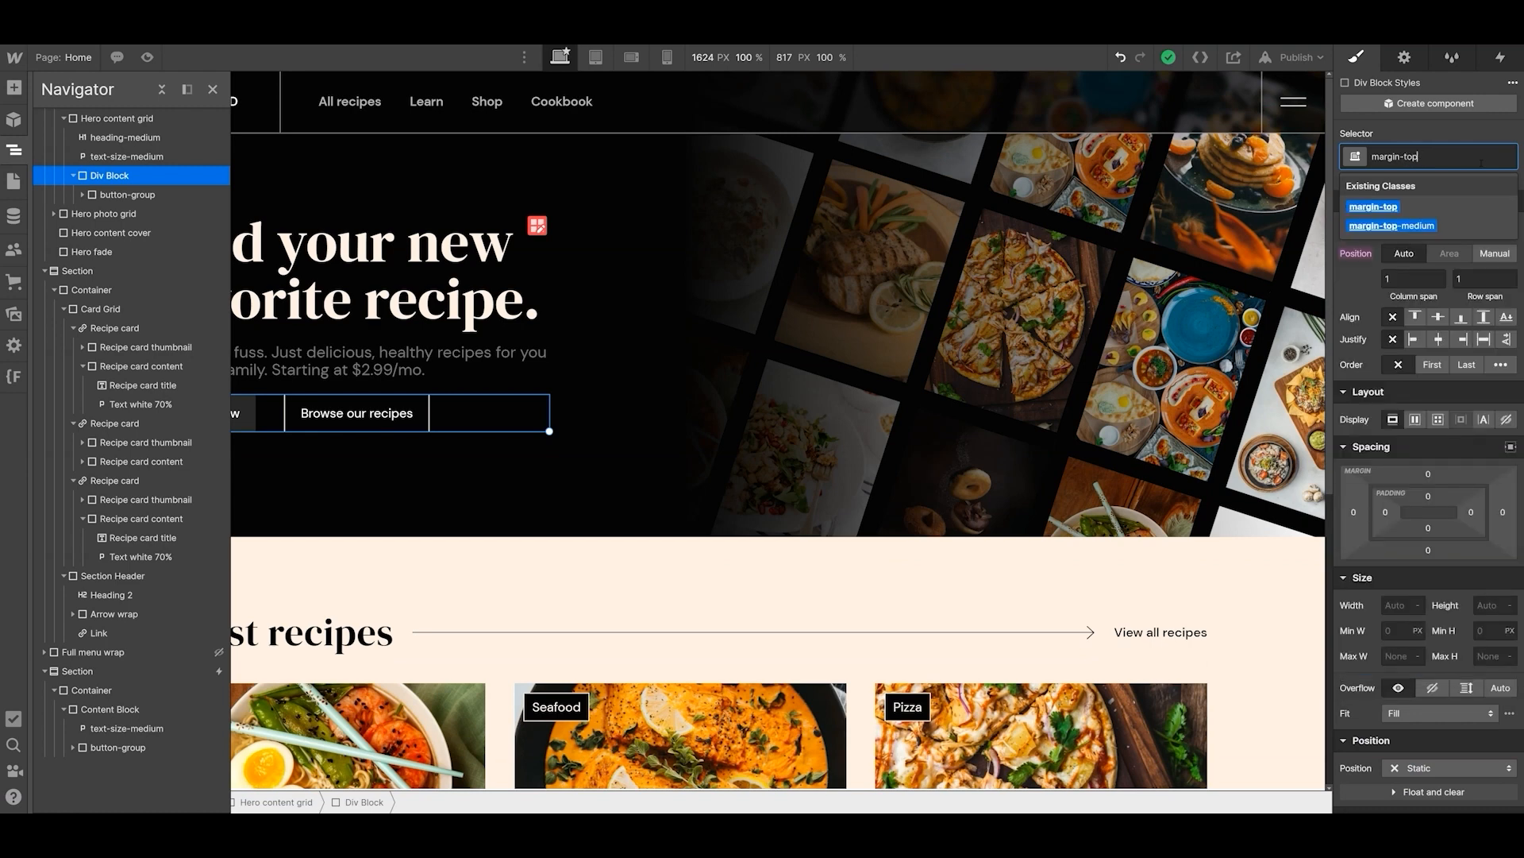
{"action": "left_click", "coordinate": [1405, 206]}
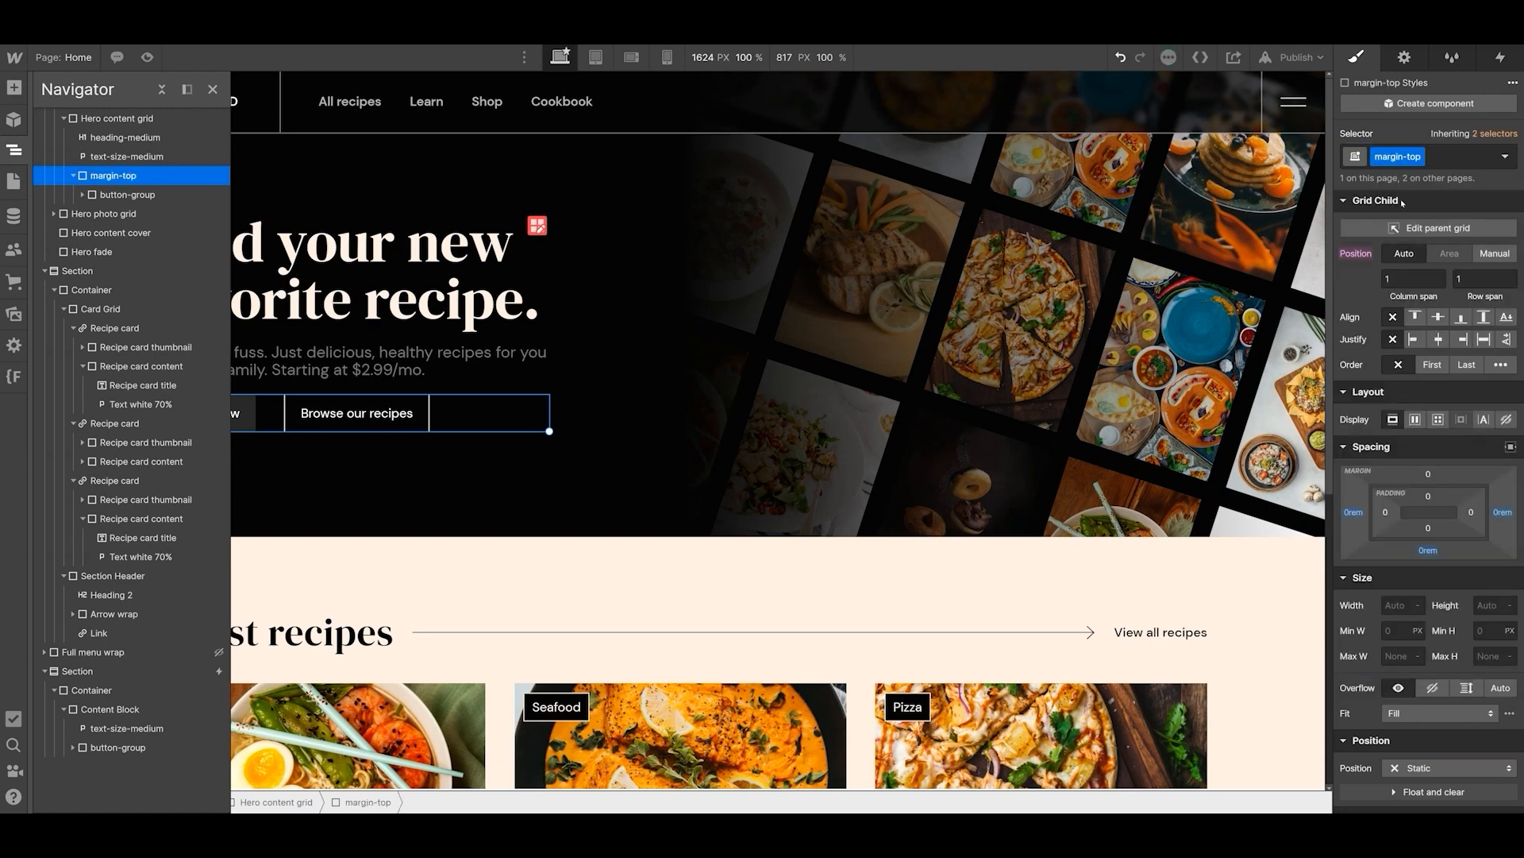
- Add the existing margin-medium class as a combo class on the hero's margin-top wrapper
{"action": "left_click", "coordinate": [1452, 156]}
{"action": "type", "text": "marggin"}
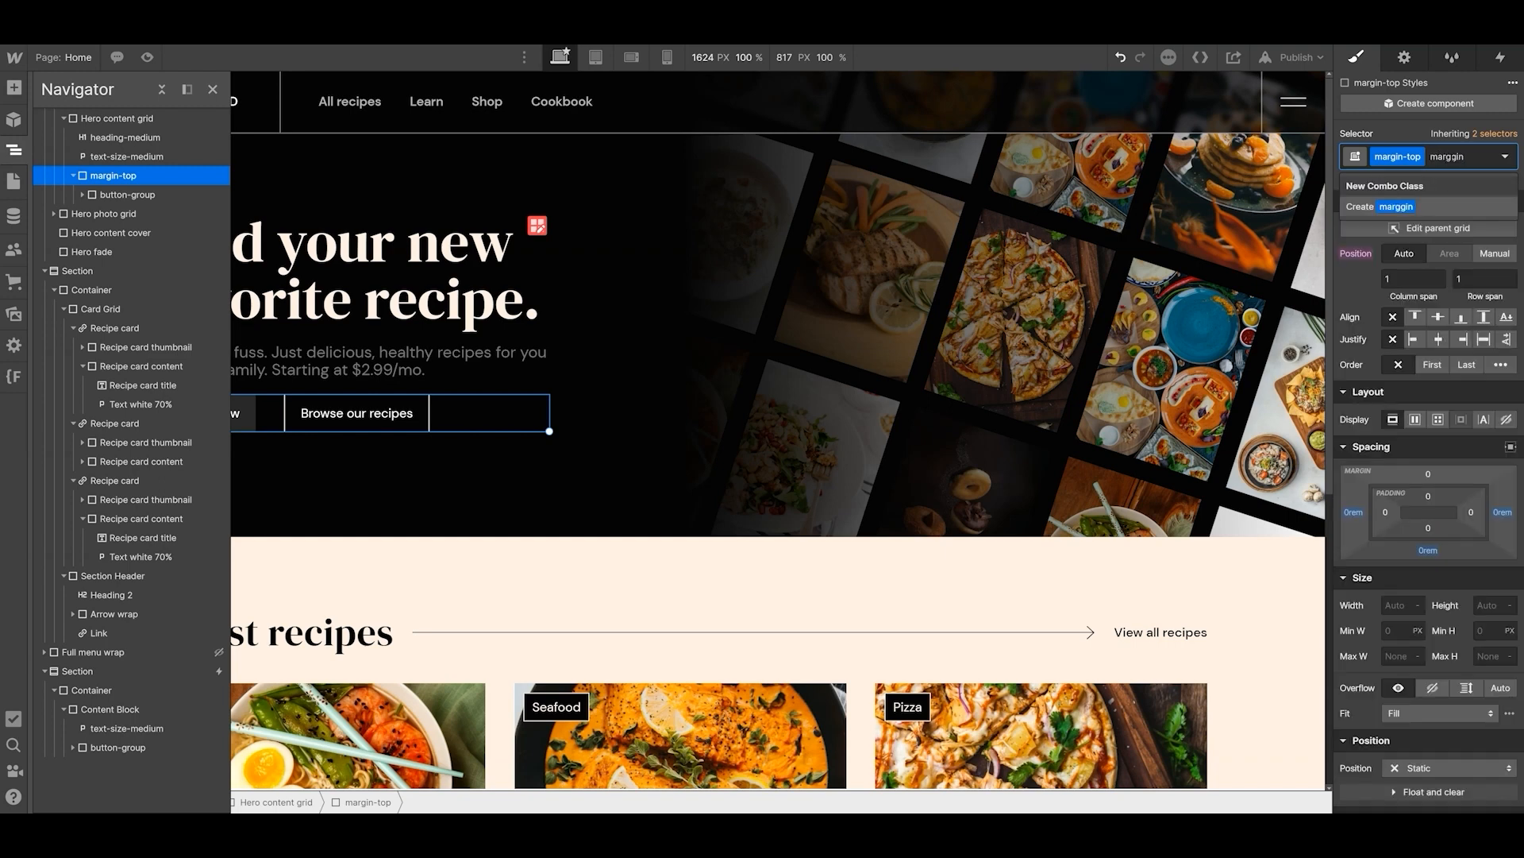
{"action": "key", "text": "BackSpace"}
{"action": "key", "text": "BackSpace"}
{"action": "key", "text": "BackSpace"}
{"action": "type", "text": "inme"}
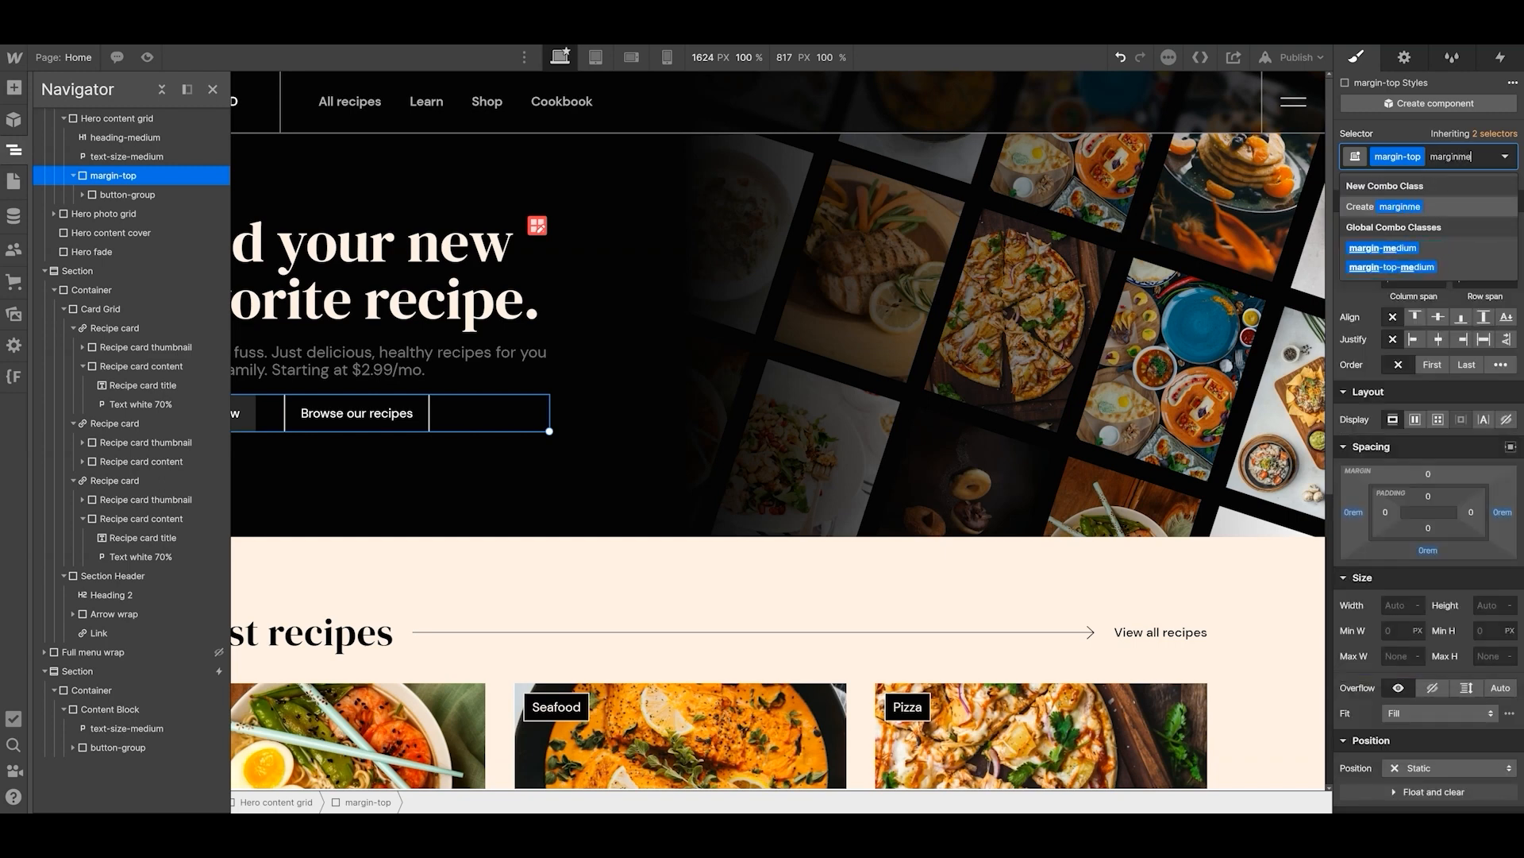
{"action": "left_click", "coordinate": [1414, 252]}
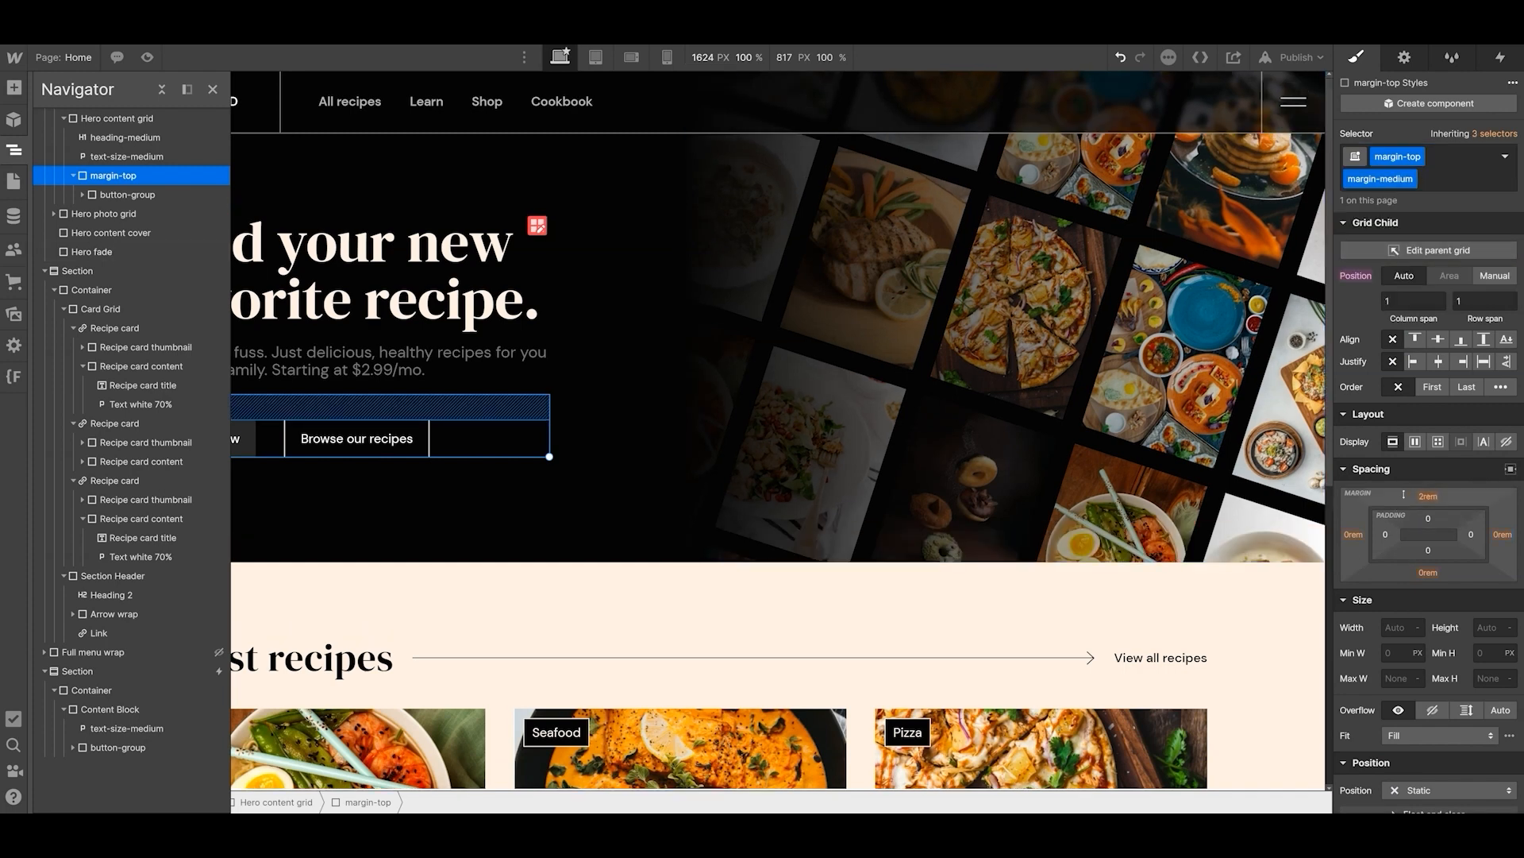
- Set the column and row gap of the Hero content grid to 6 px
{"action": "left_click", "coordinate": [396, 515]}
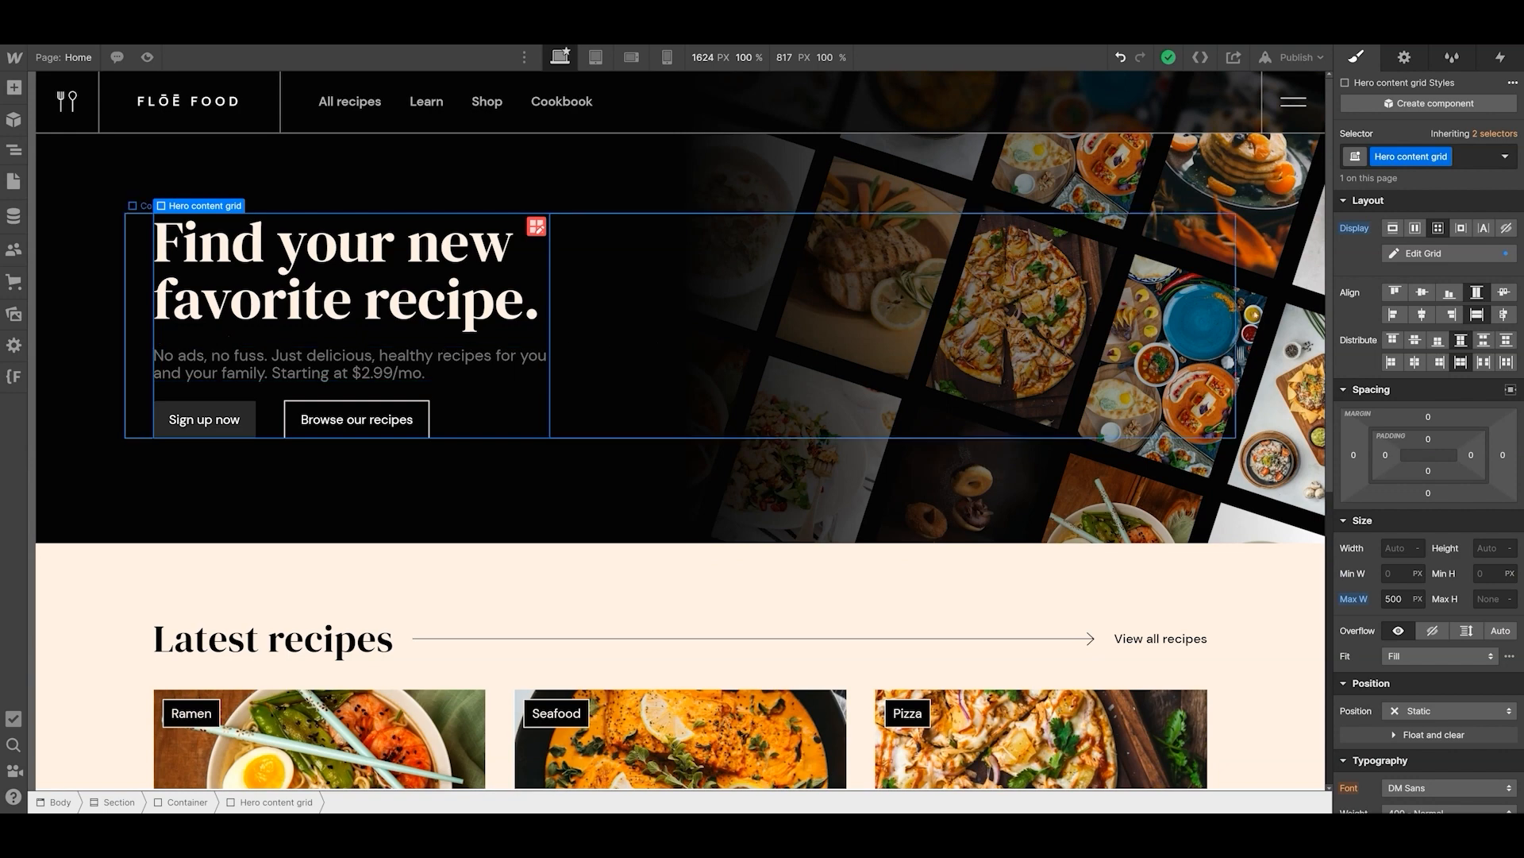
{"action": "left_click", "coordinate": [1422, 254]}
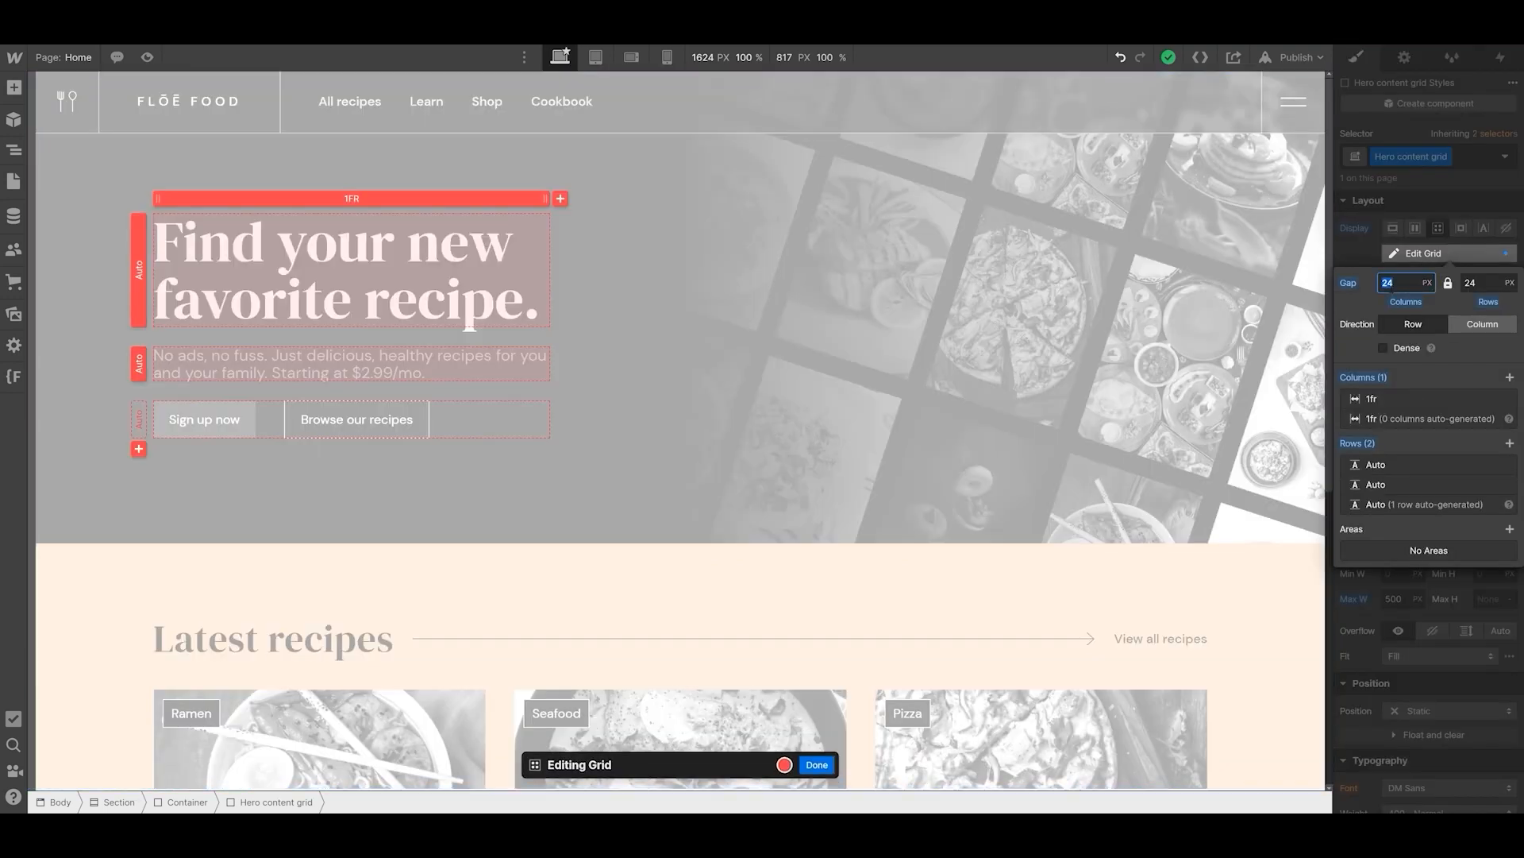
{"action": "type", "text": "6"}
{"action": "key", "text": "Return"}
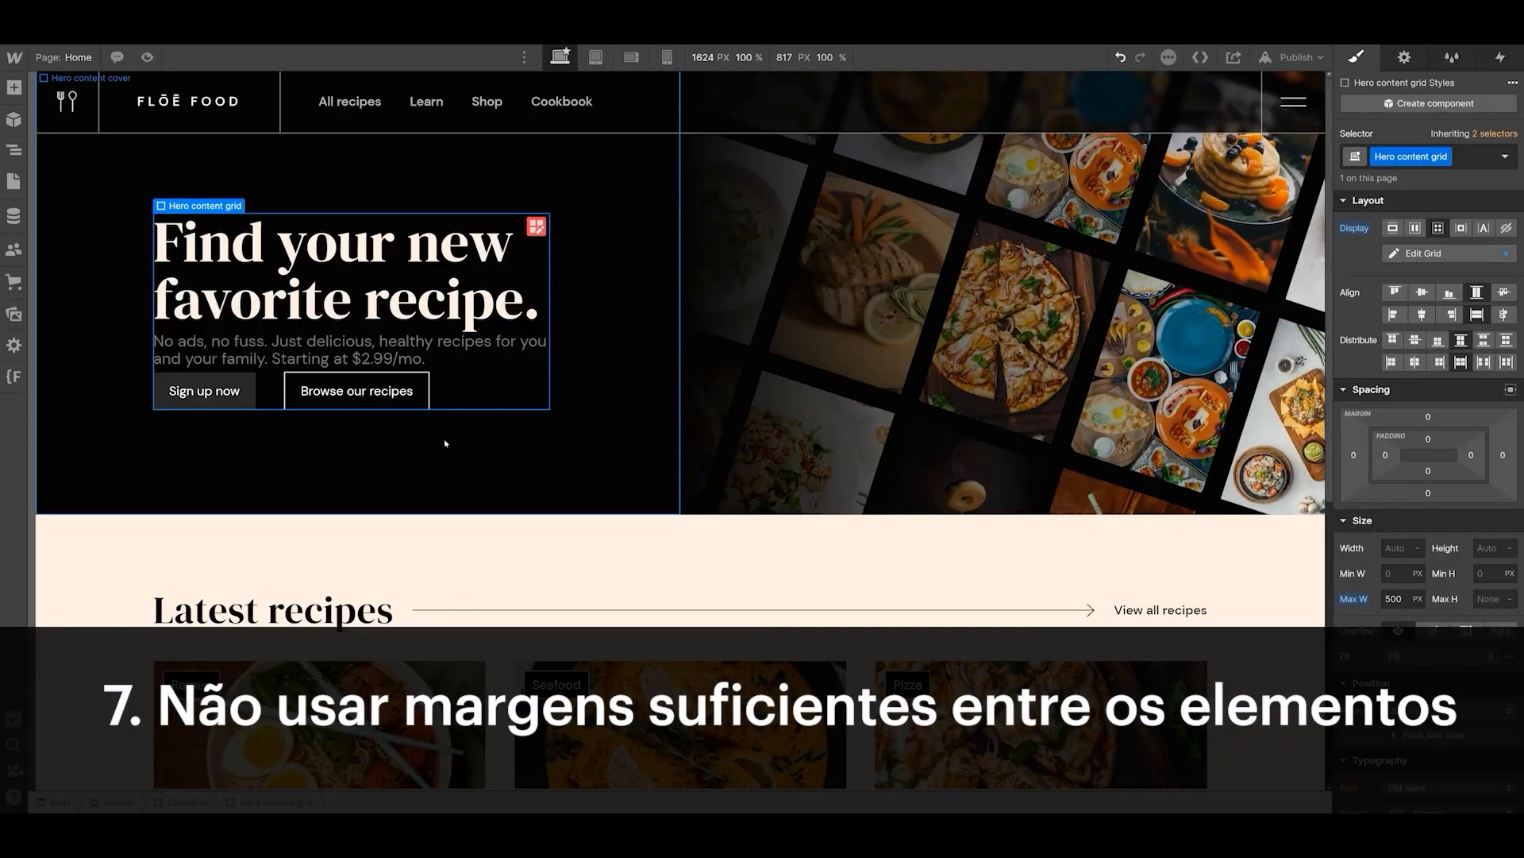
- Inspect the spacing of the hero content, the recipe cards and the header logo wrap
{"action": "left_click", "coordinate": [200, 175]}
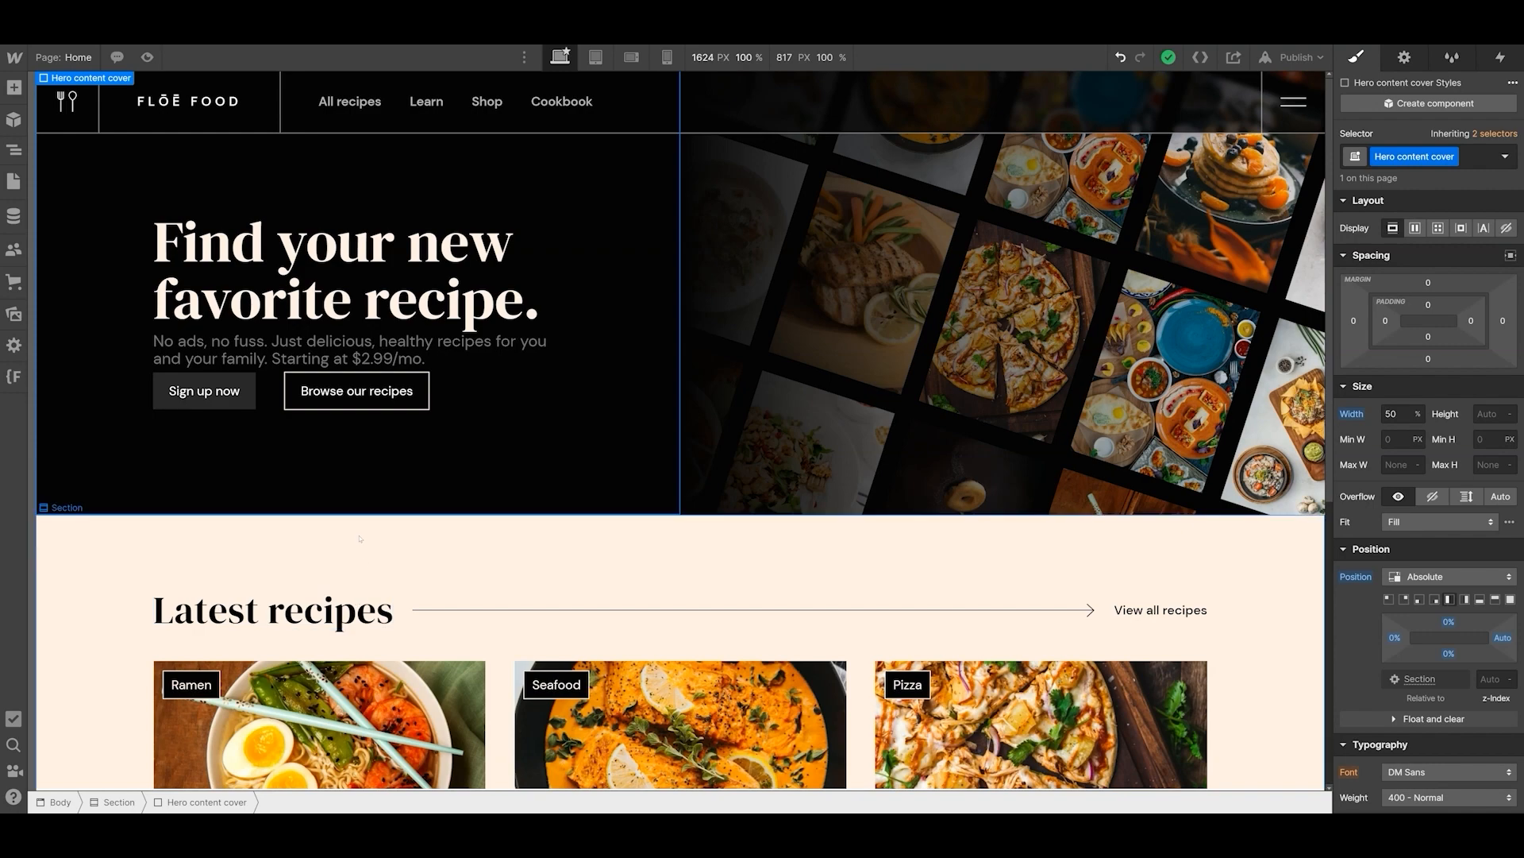
{"action": "scroll", "coordinate": [373, 556], "scroll_direction": "down", "scroll_amount": 4}
{"action": "scroll", "coordinate": [378, 516], "scroll_direction": "down", "scroll_amount": 1}
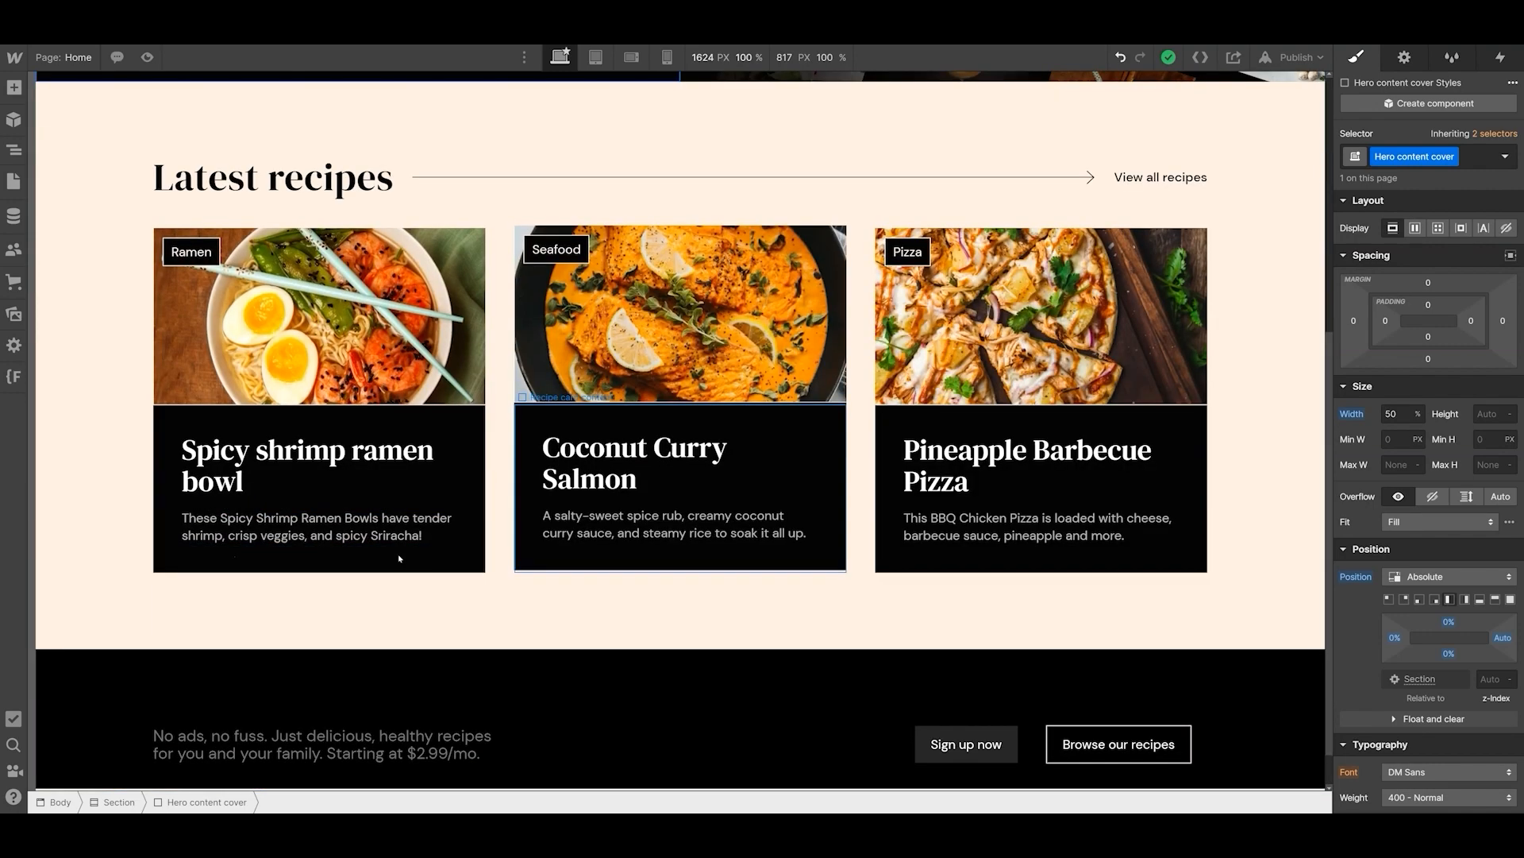
{"action": "scroll", "coordinate": [402, 555], "scroll_direction": "up", "scroll_amount": 6}
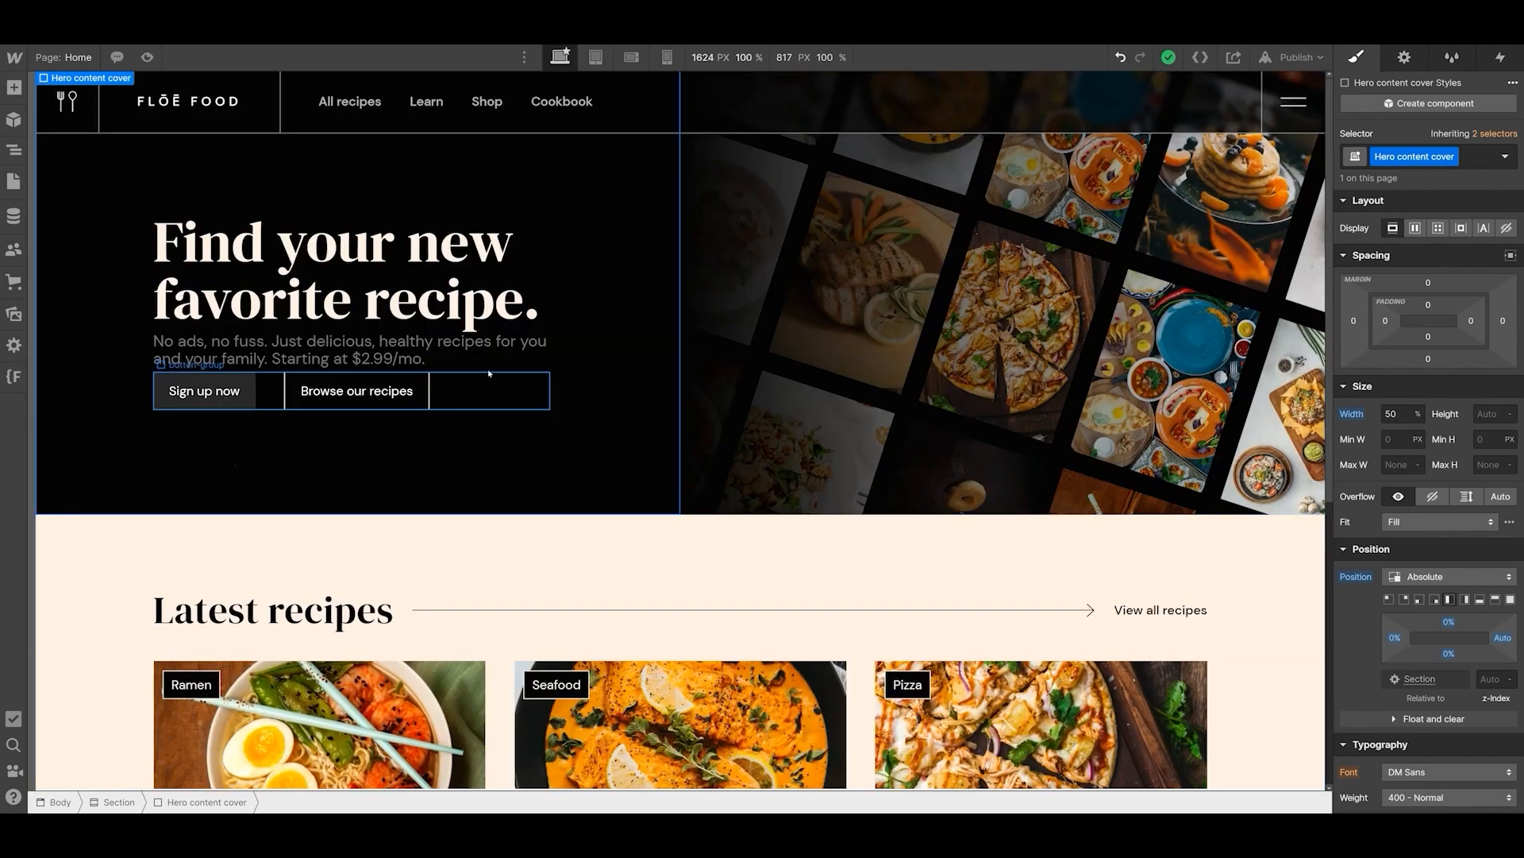
{"action": "left_click", "coordinate": [247, 125]}
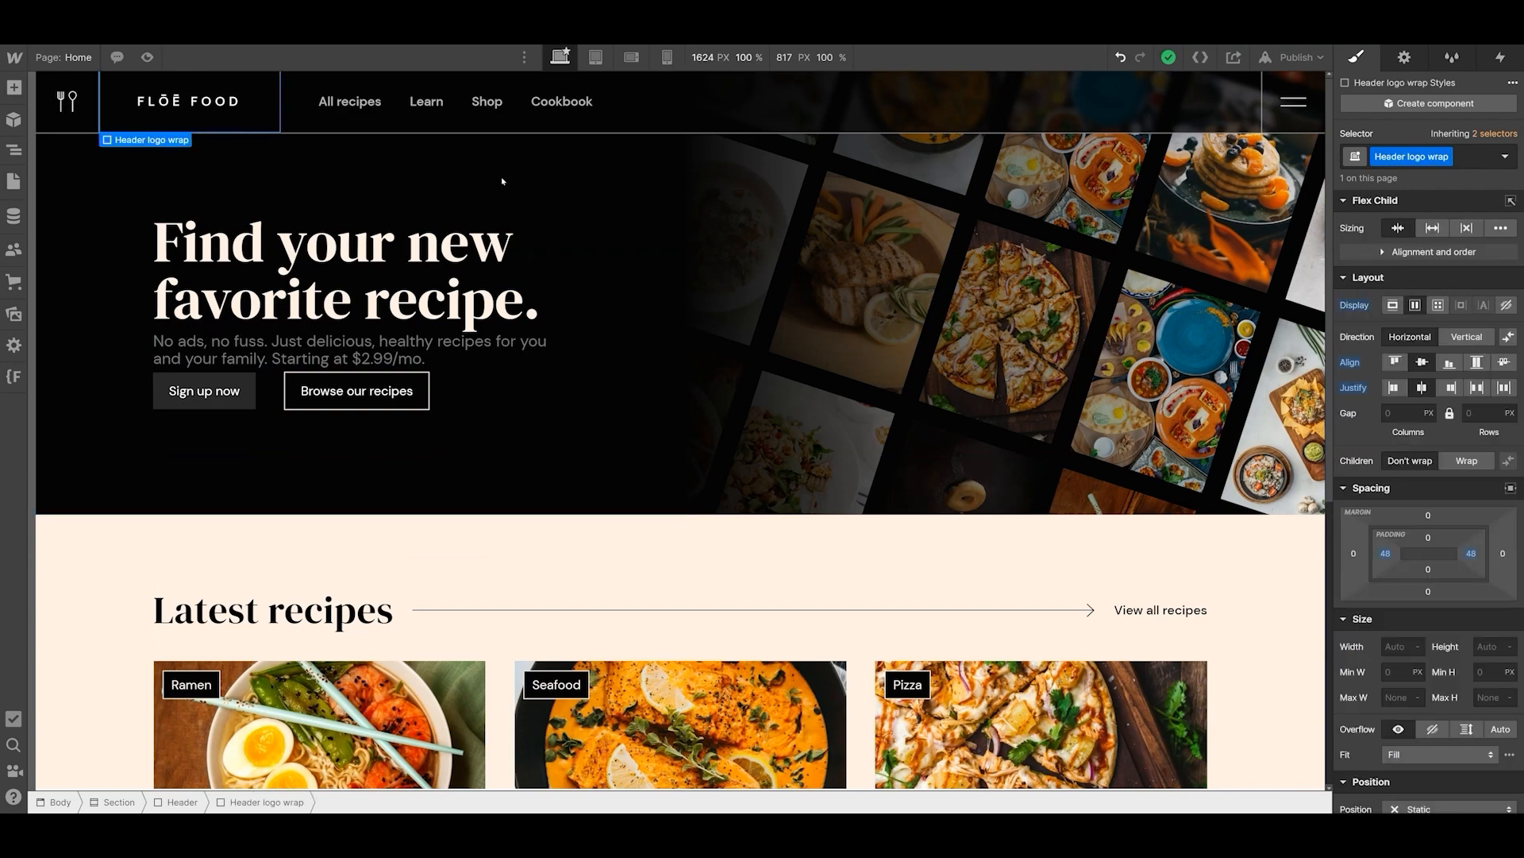
{"action": "key", "text": "z"}
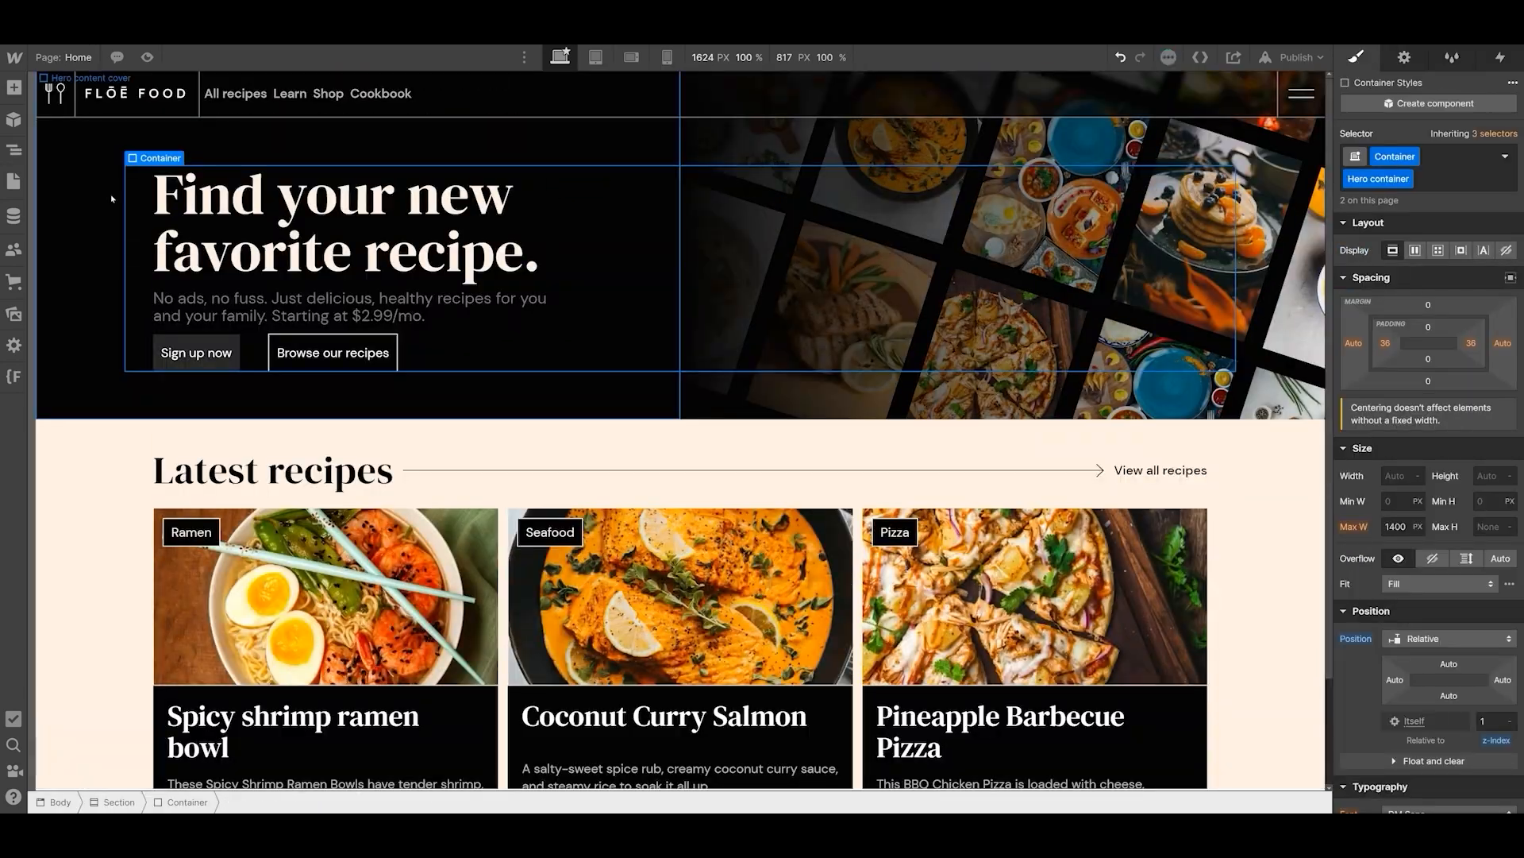
- Preview the tightly spaced home page from the hero to the bottom sign-up section, and leave the preview
{"action": "left_click", "coordinate": [147, 56]}
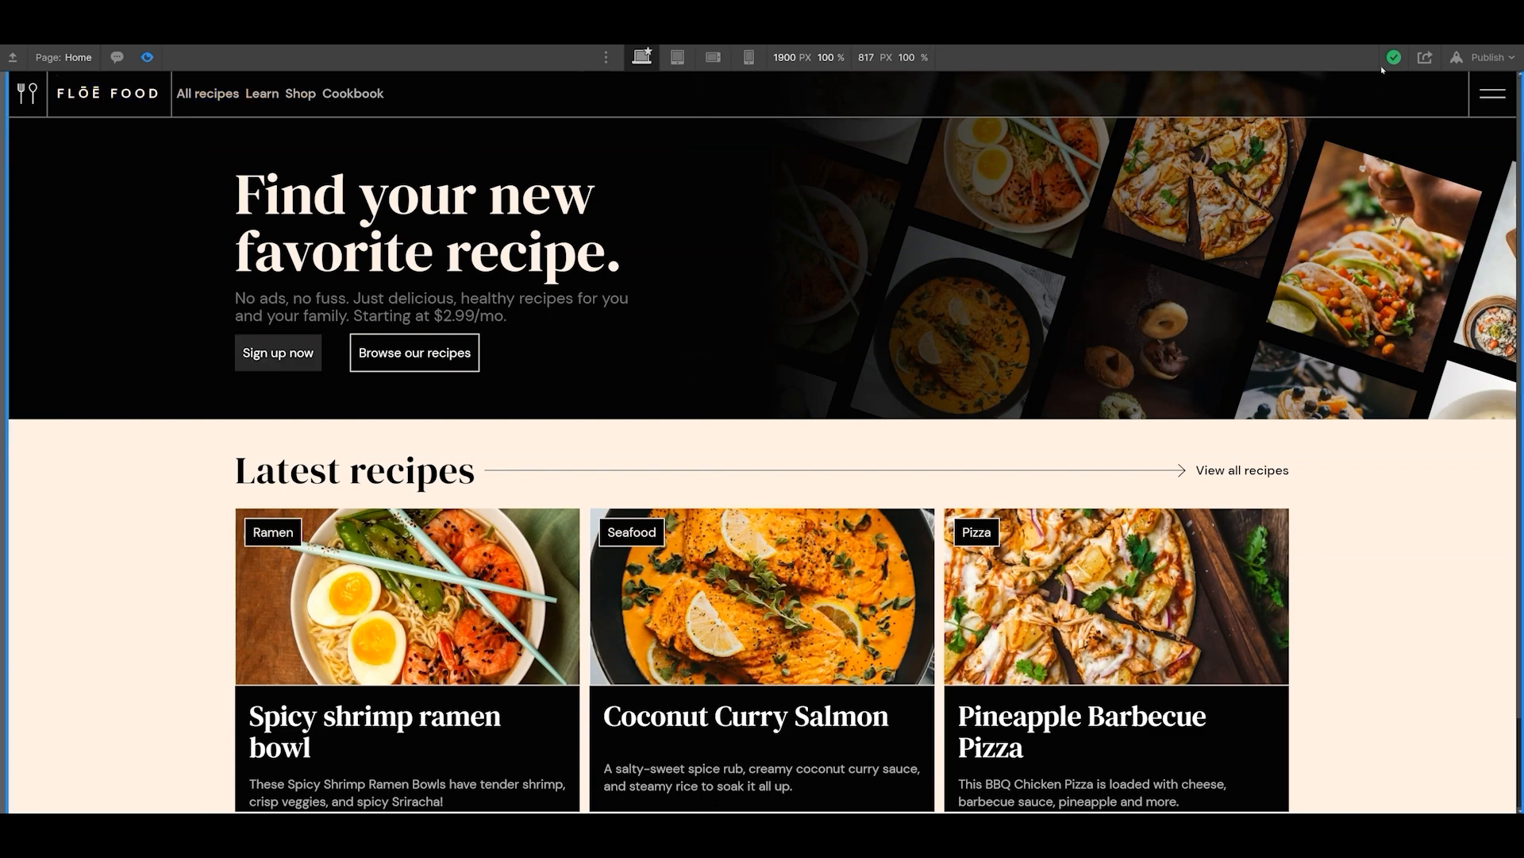
{"action": "scroll", "coordinate": [620, 316], "scroll_direction": "down", "scroll_amount": 2}
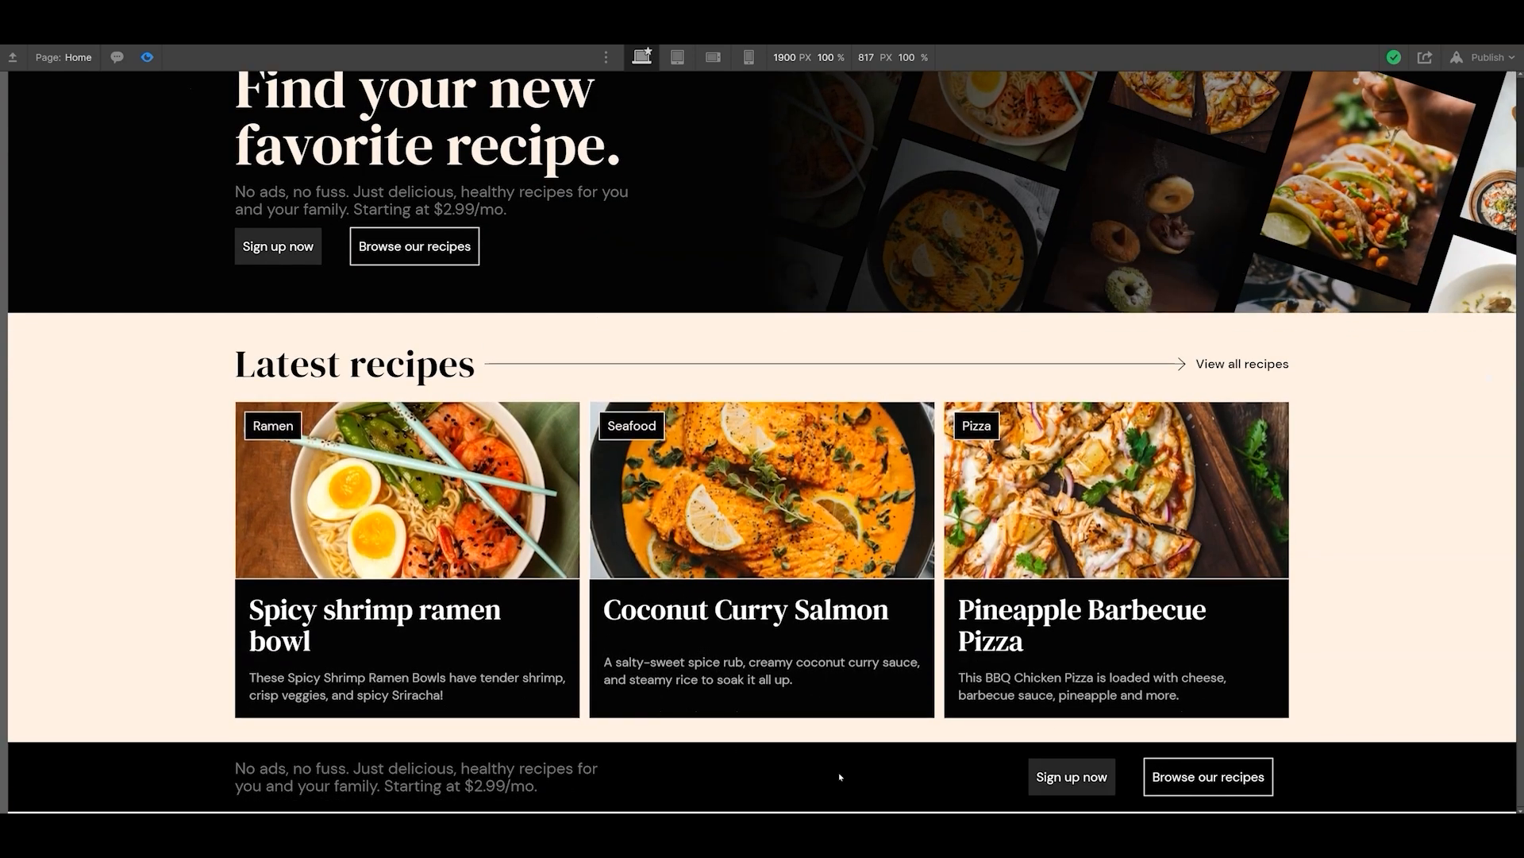
{"action": "scroll", "coordinate": [518, 609], "scroll_direction": "up", "scroll_amount": 2}
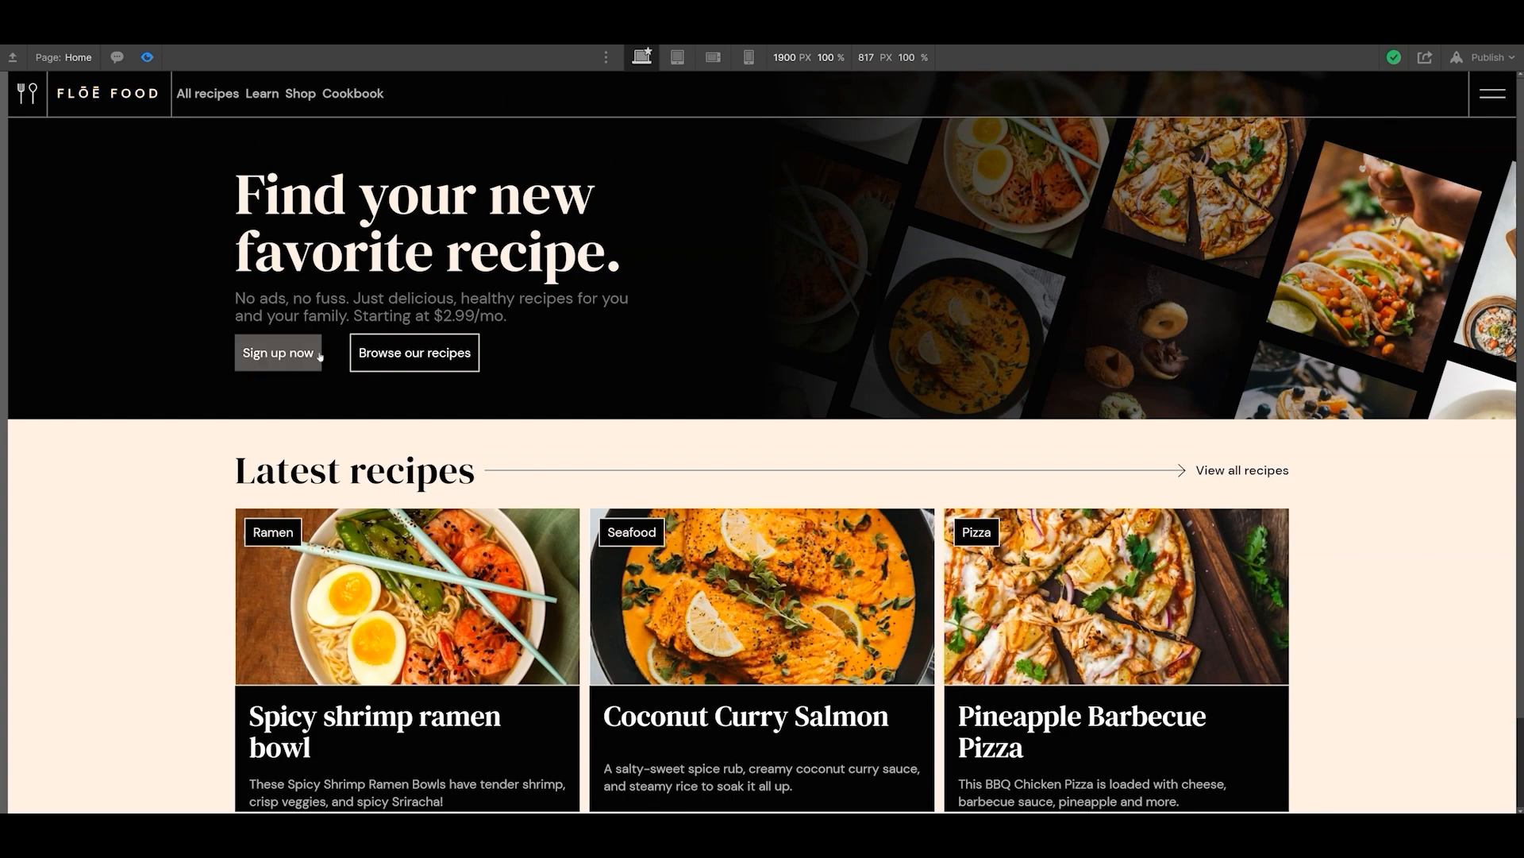
{"action": "scroll", "coordinate": [582, 541], "scroll_direction": "down", "scroll_amount": 2}
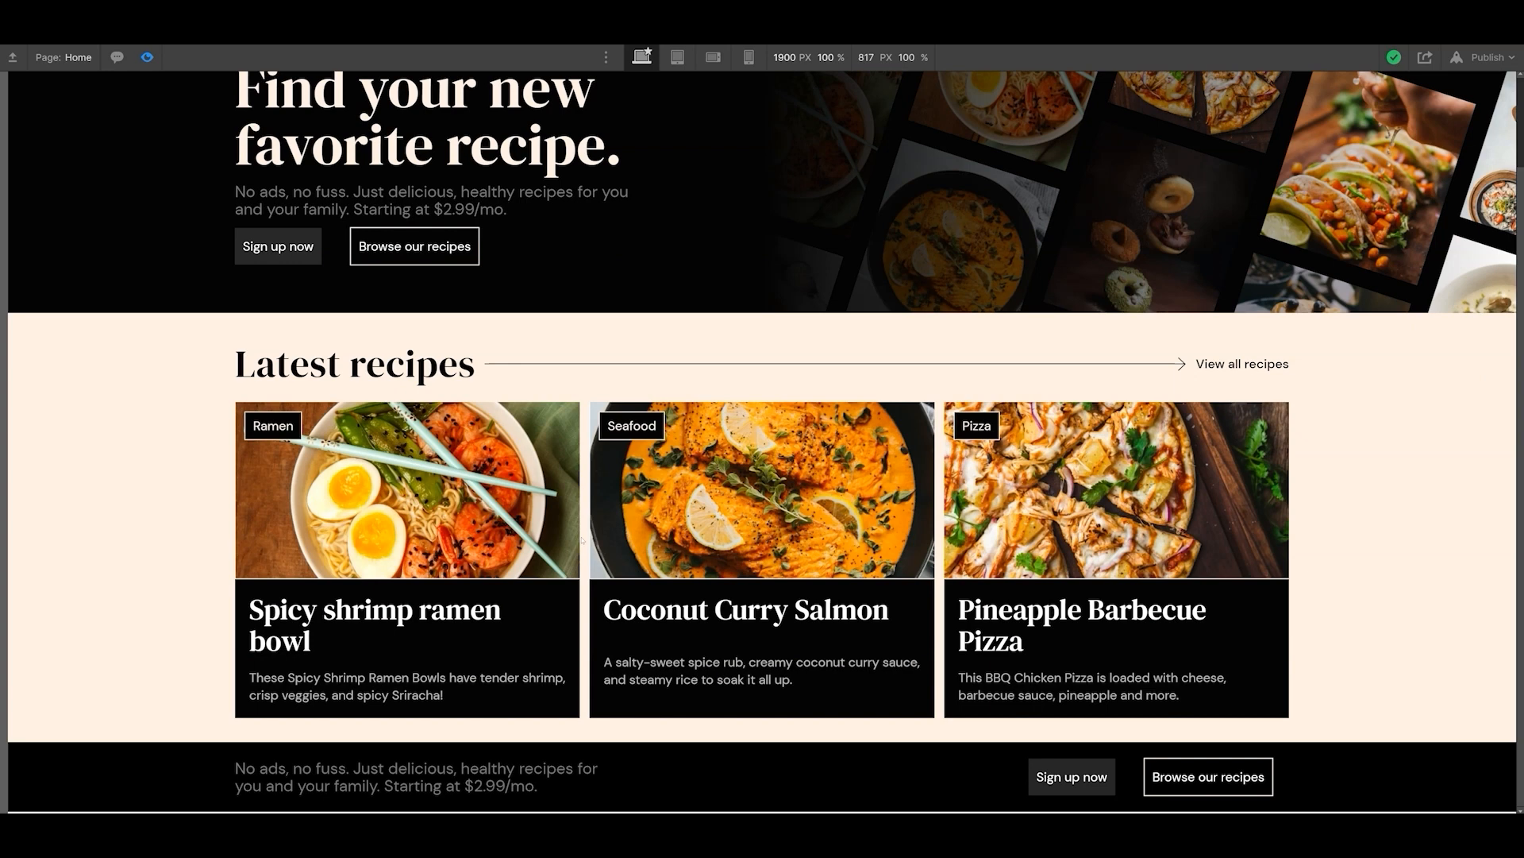
{"action": "scroll", "coordinate": [582, 541], "scroll_direction": "up", "scroll_amount": 2}
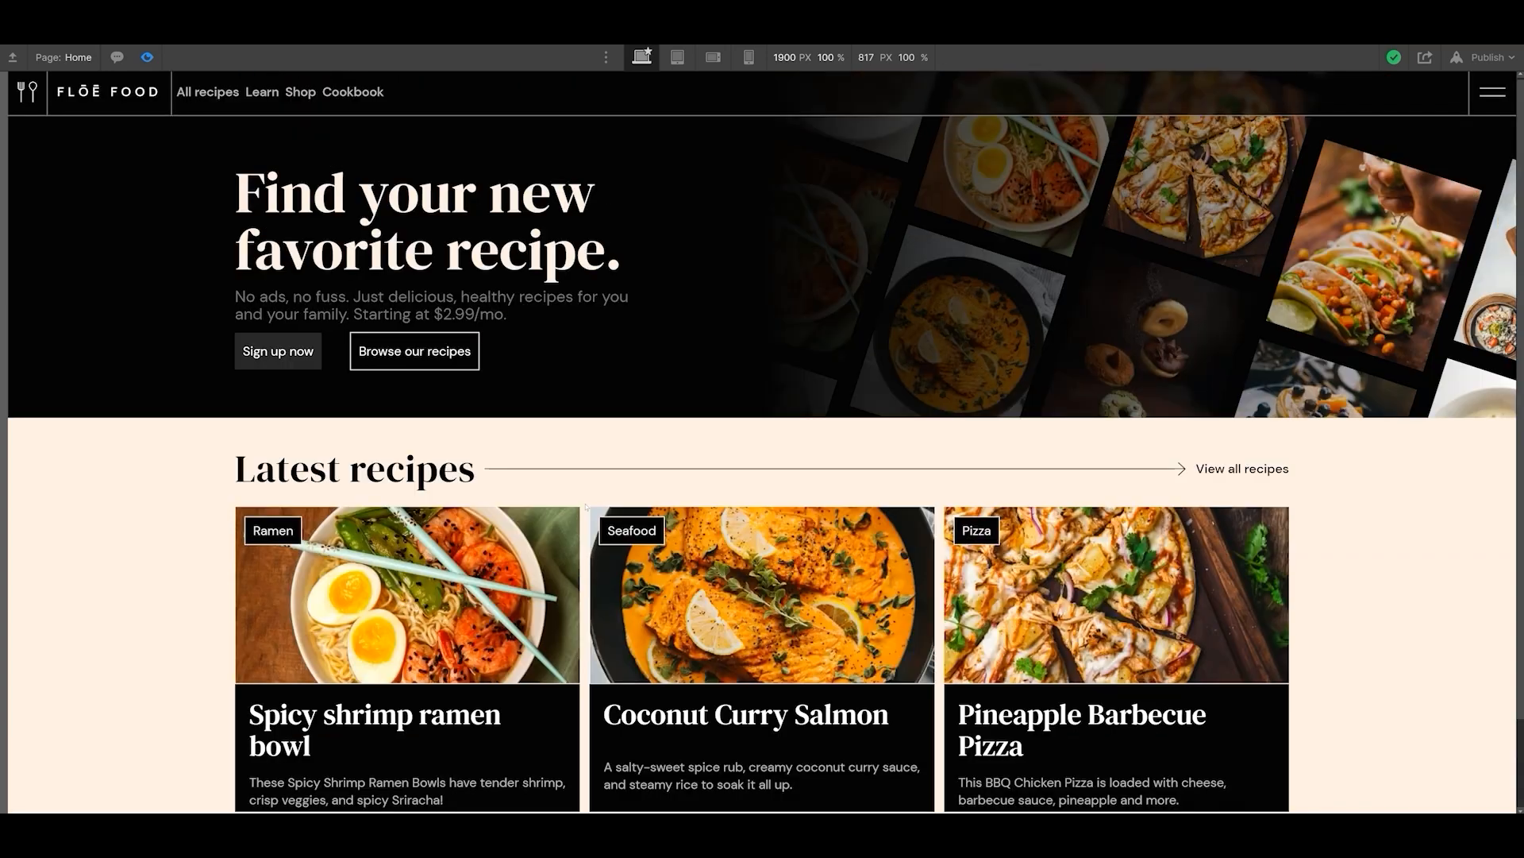
{"action": "left_click", "coordinate": [148, 56]}
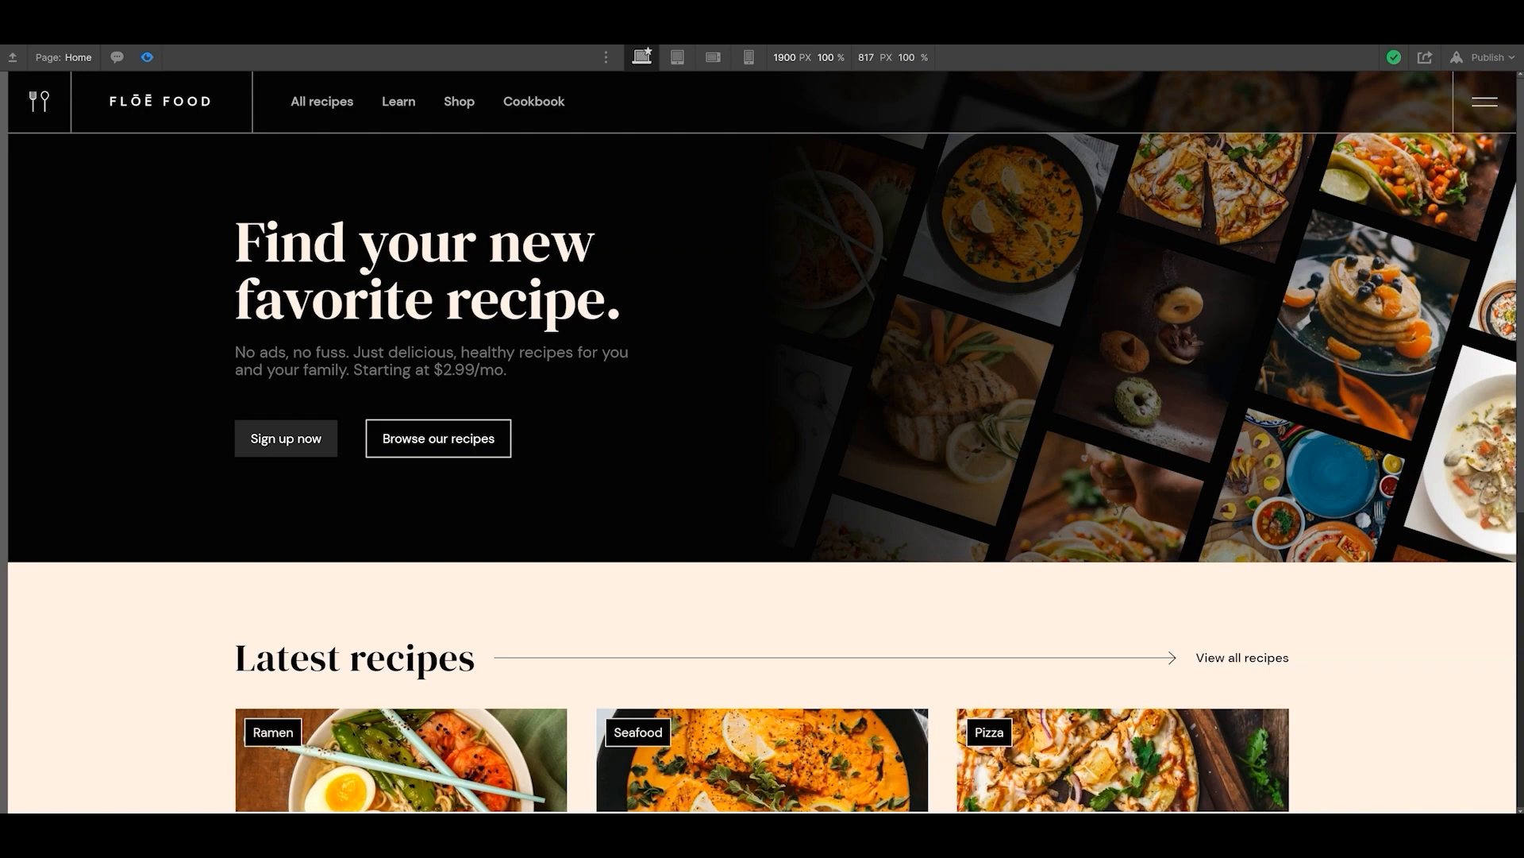
- Review the generously spaced home page in preview down to the bottom sign-up section, and return to editing
{"action": "scroll", "coordinate": [759, 515], "scroll_direction": "down", "scroll_amount": 5}
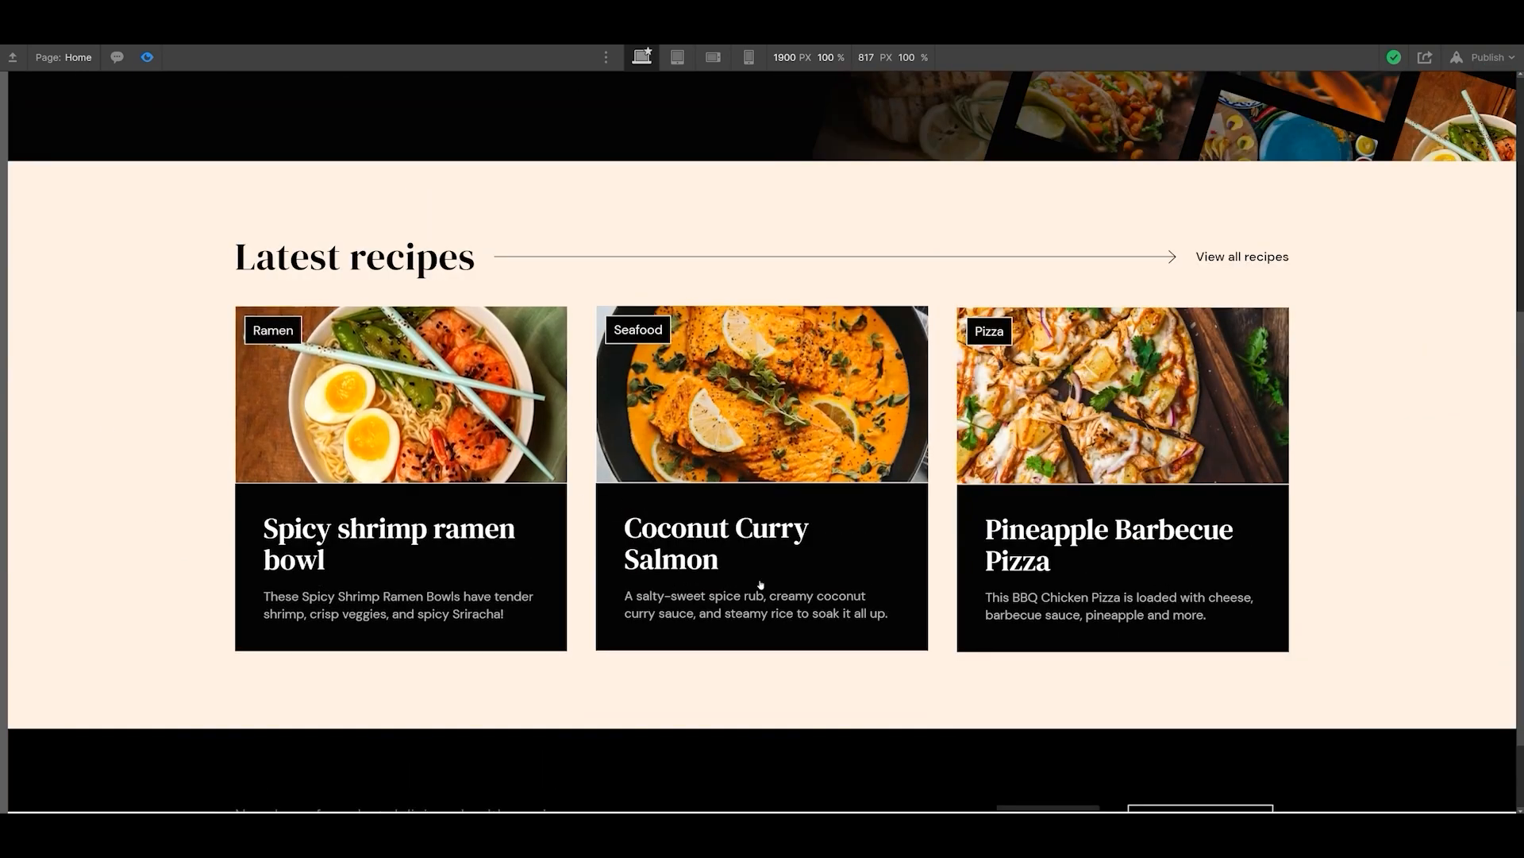
{"action": "scroll", "coordinate": [907, 686], "scroll_direction": "down", "scroll_amount": 1}
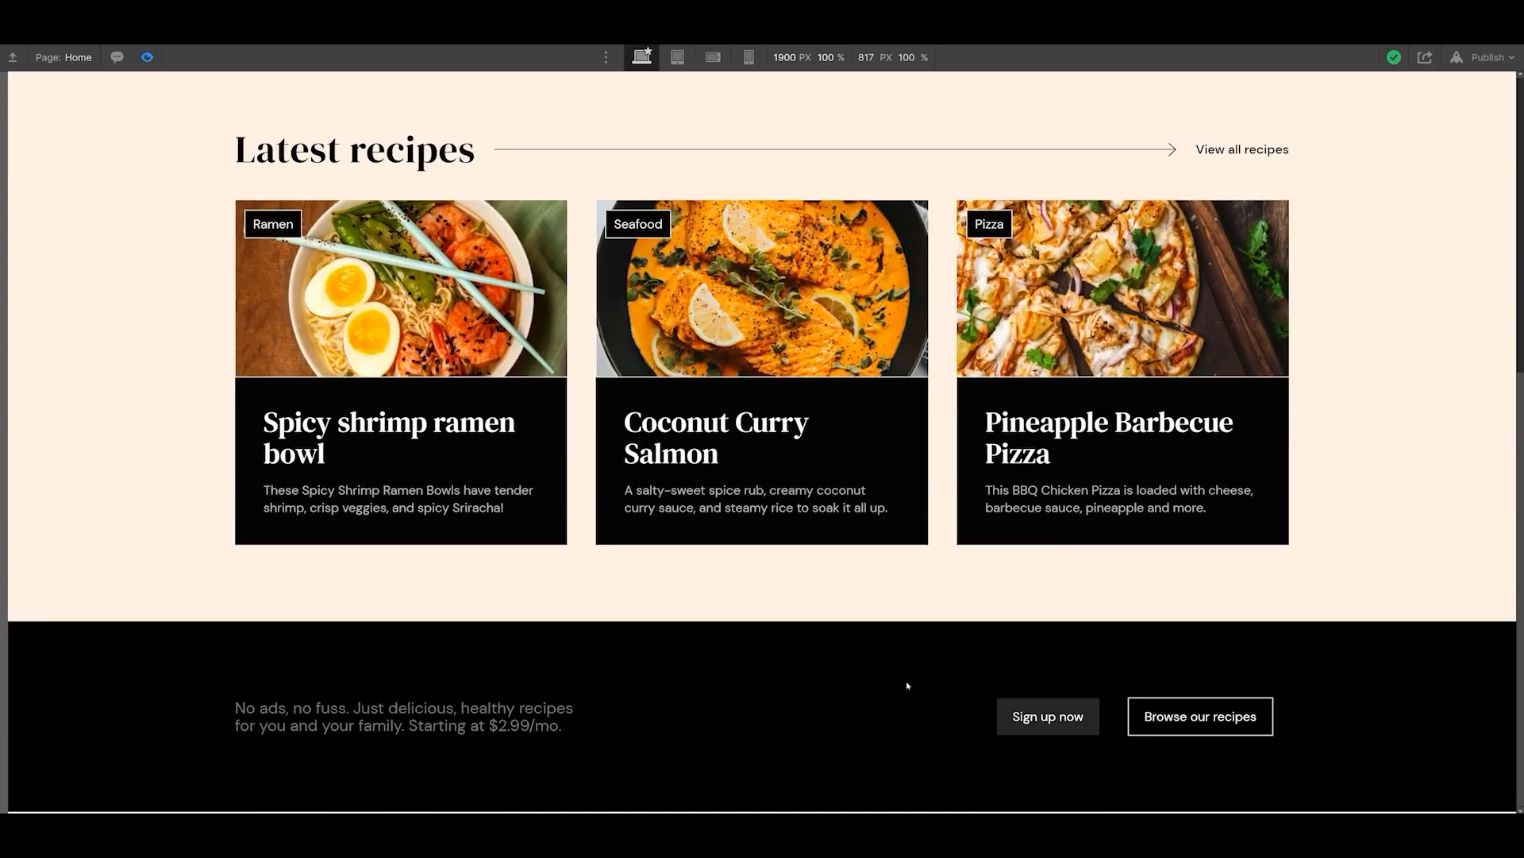
{"action": "key", "text": "ctrl+shift+p"}
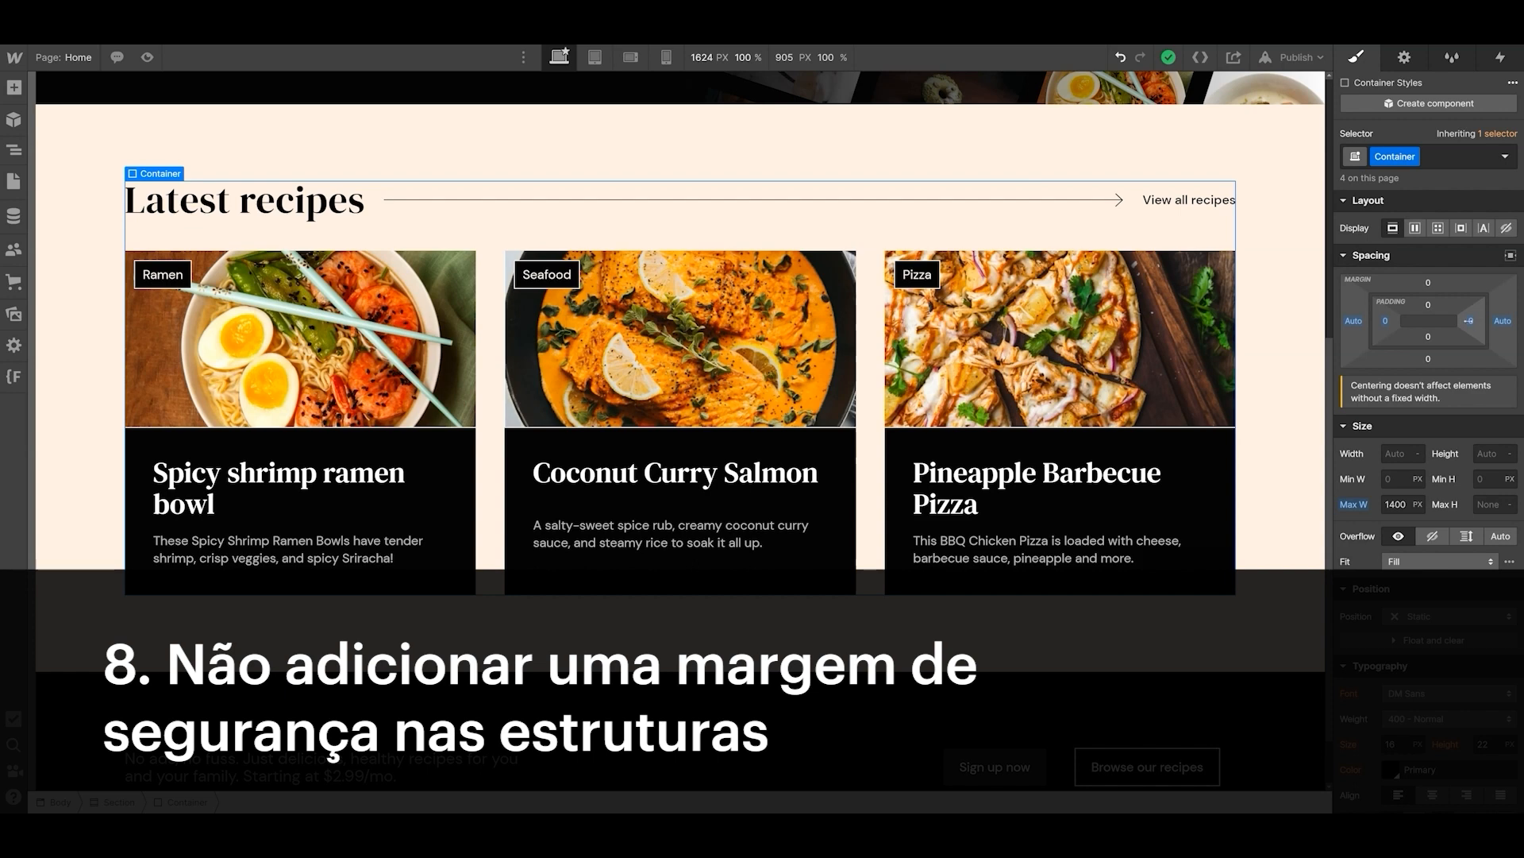
- Narrow the canvas to 1024 px, set the Container's left and right padding to 32 px, and widen the canvas to 1624 px
{"action": "left_click_drag", "start_coordinate": [1329, 429], "coordinate": [1100, 429]}
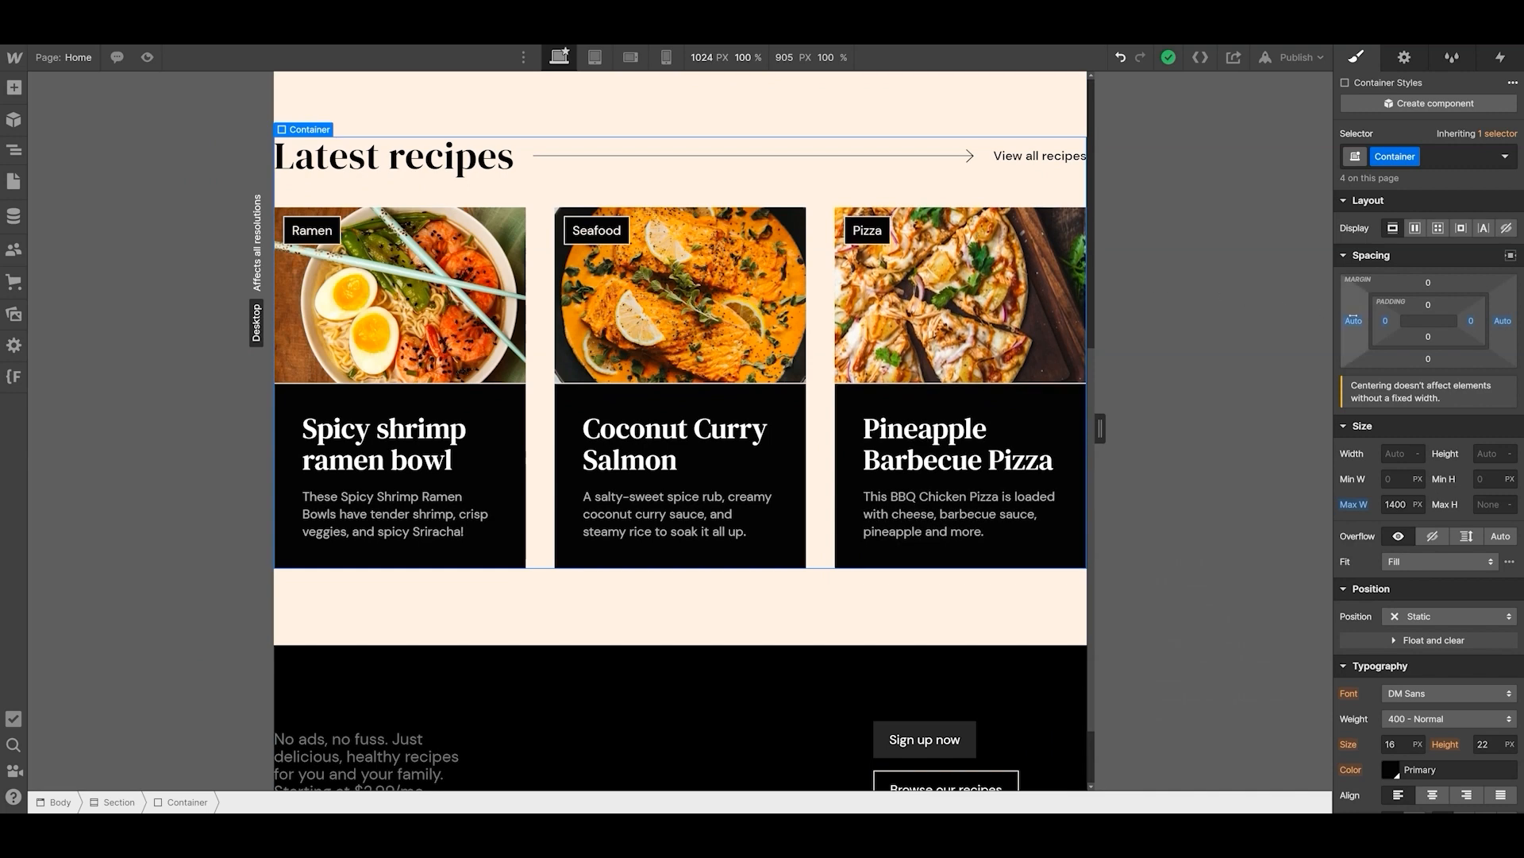
{"action": "left_click", "coordinate": [1385, 321]}
{"action": "type", "text": "32"}
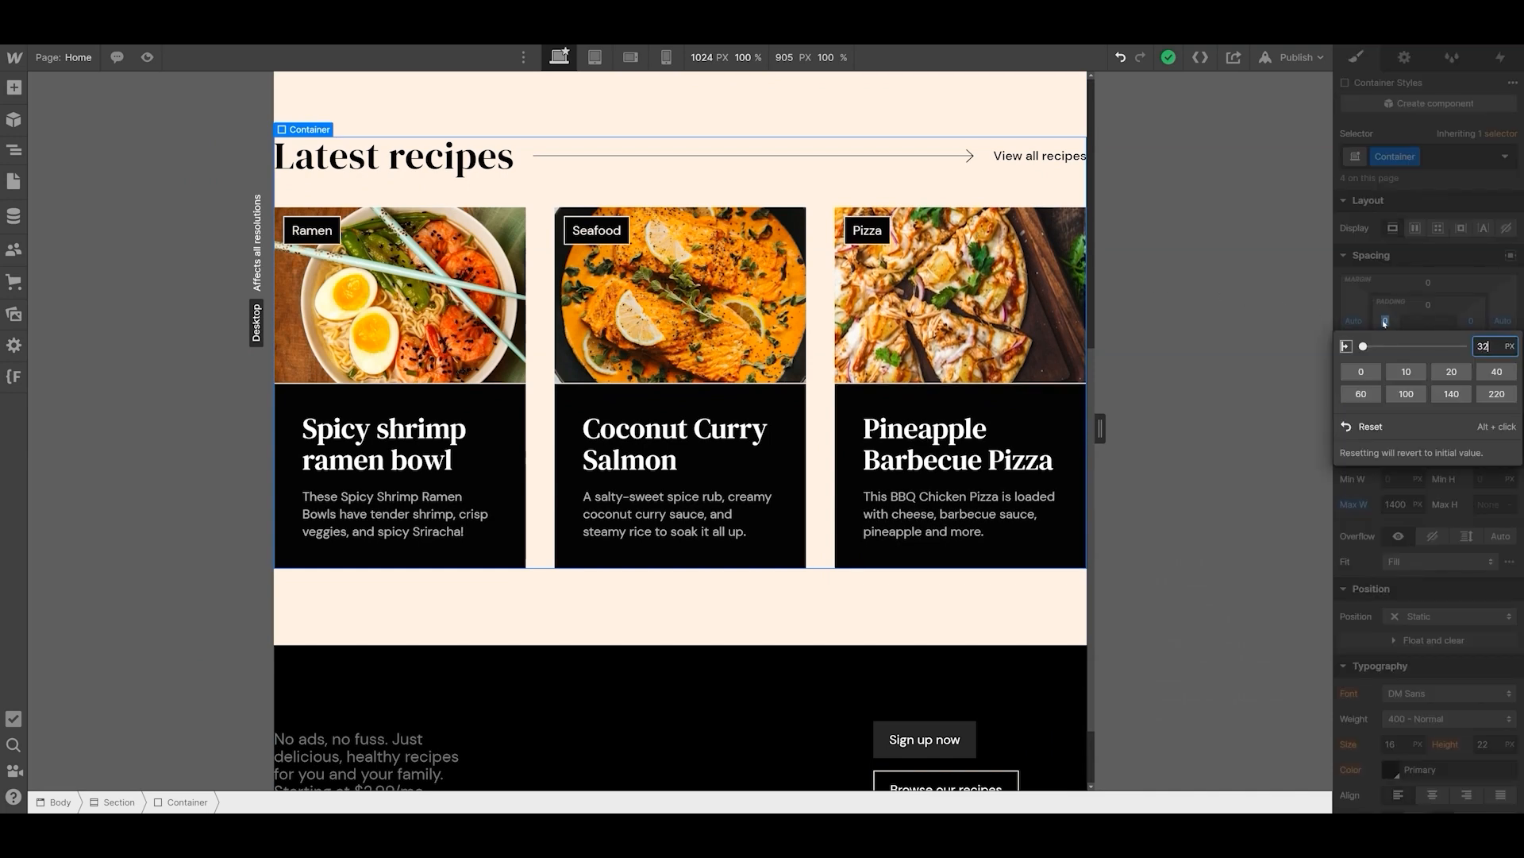
{"action": "key", "text": "Return"}
{"action": "left_click", "coordinate": [1471, 321]}
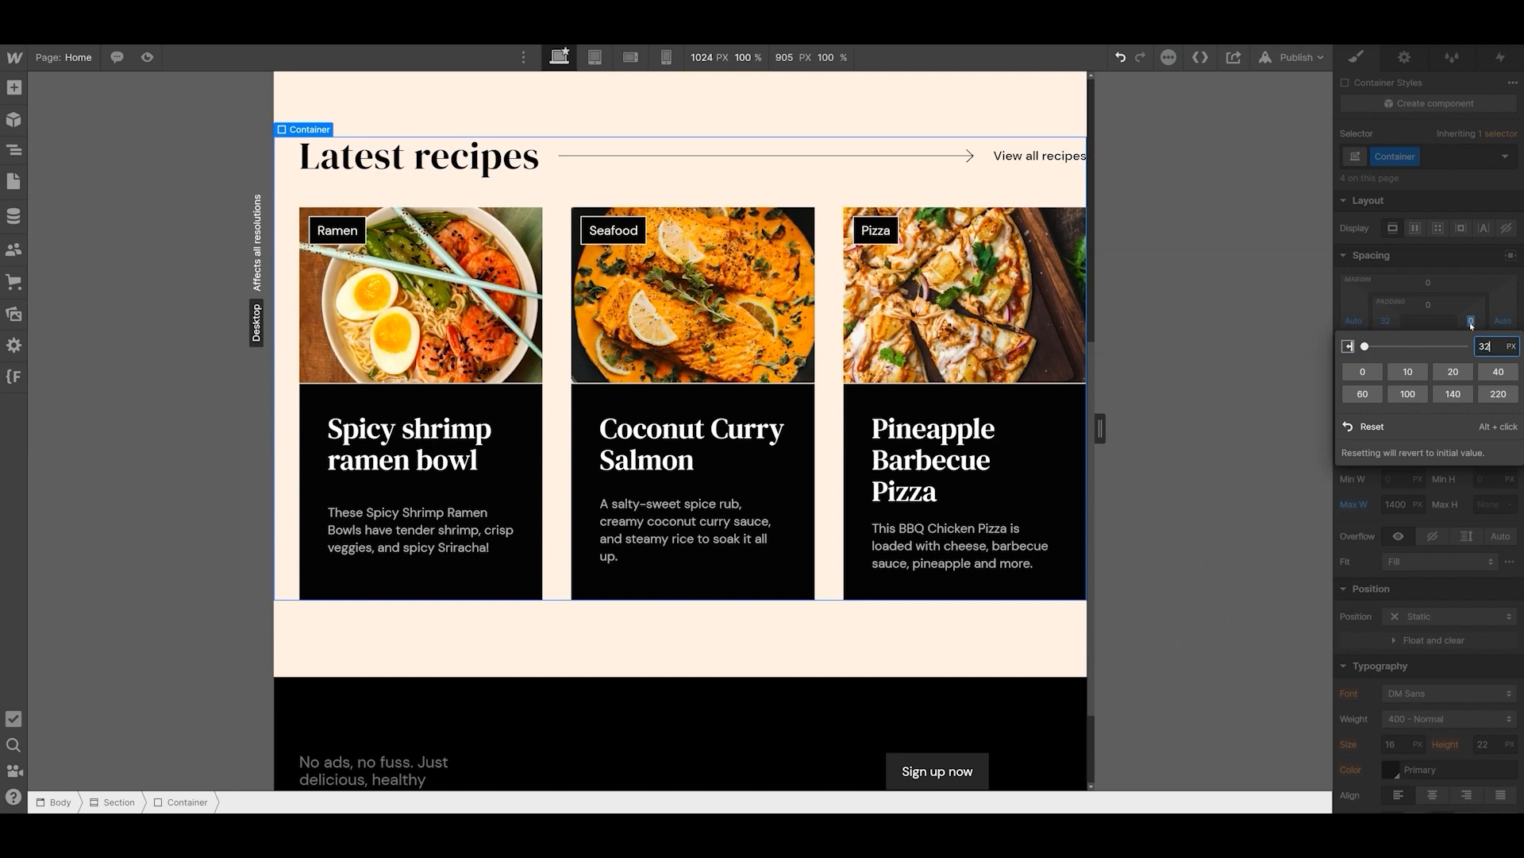
{"action": "type", "text": "32"}
{"action": "key", "text": "Return"}
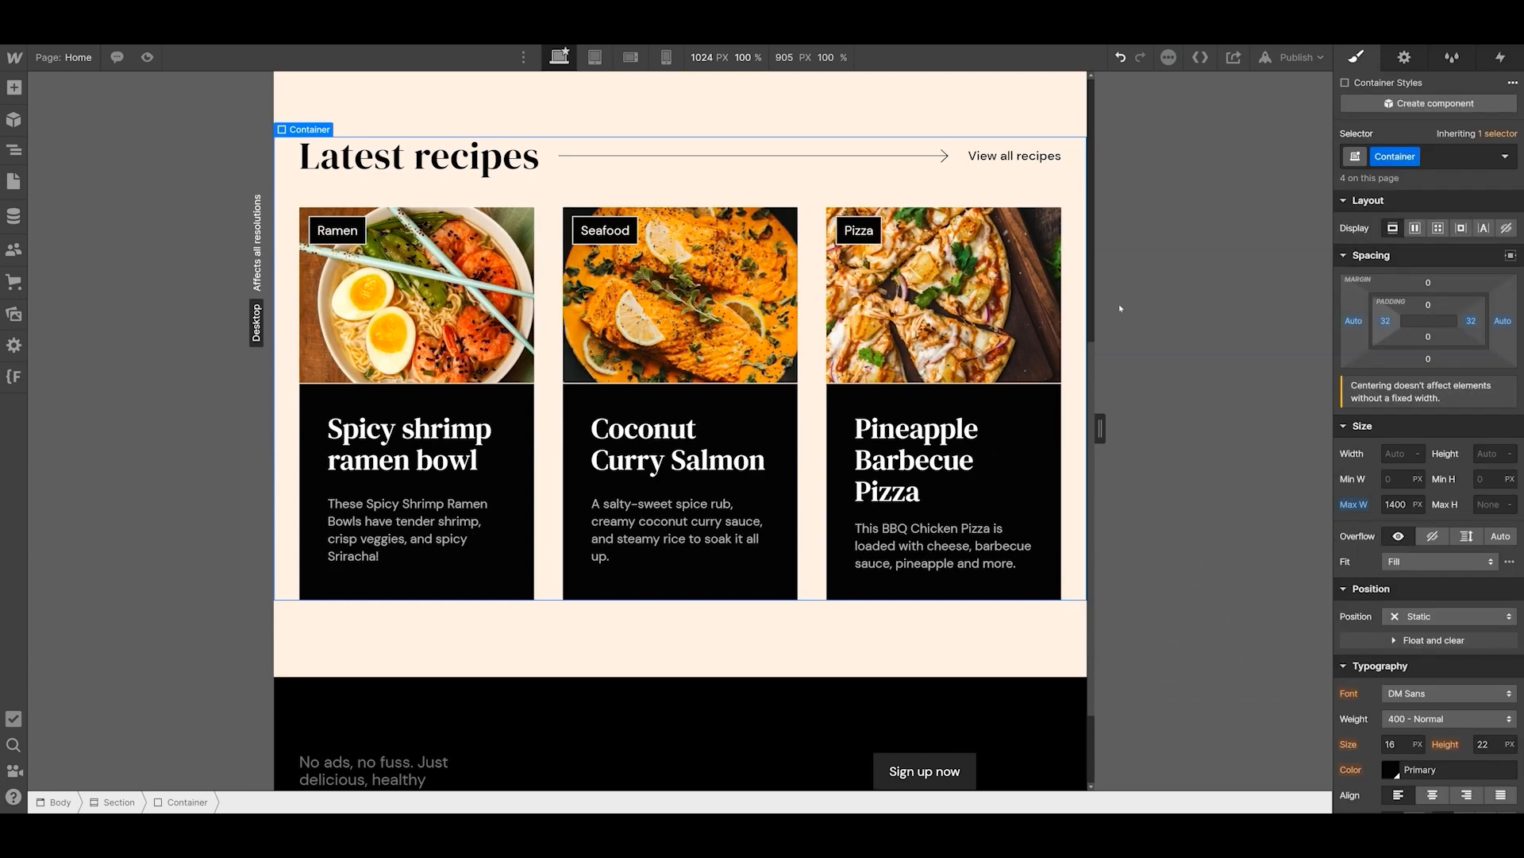
{"action": "mouse_move", "coordinate": [1096, 308]}
{"action": "left_mouse_down"}
{"action": "mouse_move", "coordinate": [1313, 308]}
{"action": "mouse_move", "coordinate": [1125, 309]}
{"action": "left_mouse_up"}
- Add a Columns element with three columns below the recipe cards in the Latest recipes container
{"action": "left_click", "coordinate": [14, 88]}
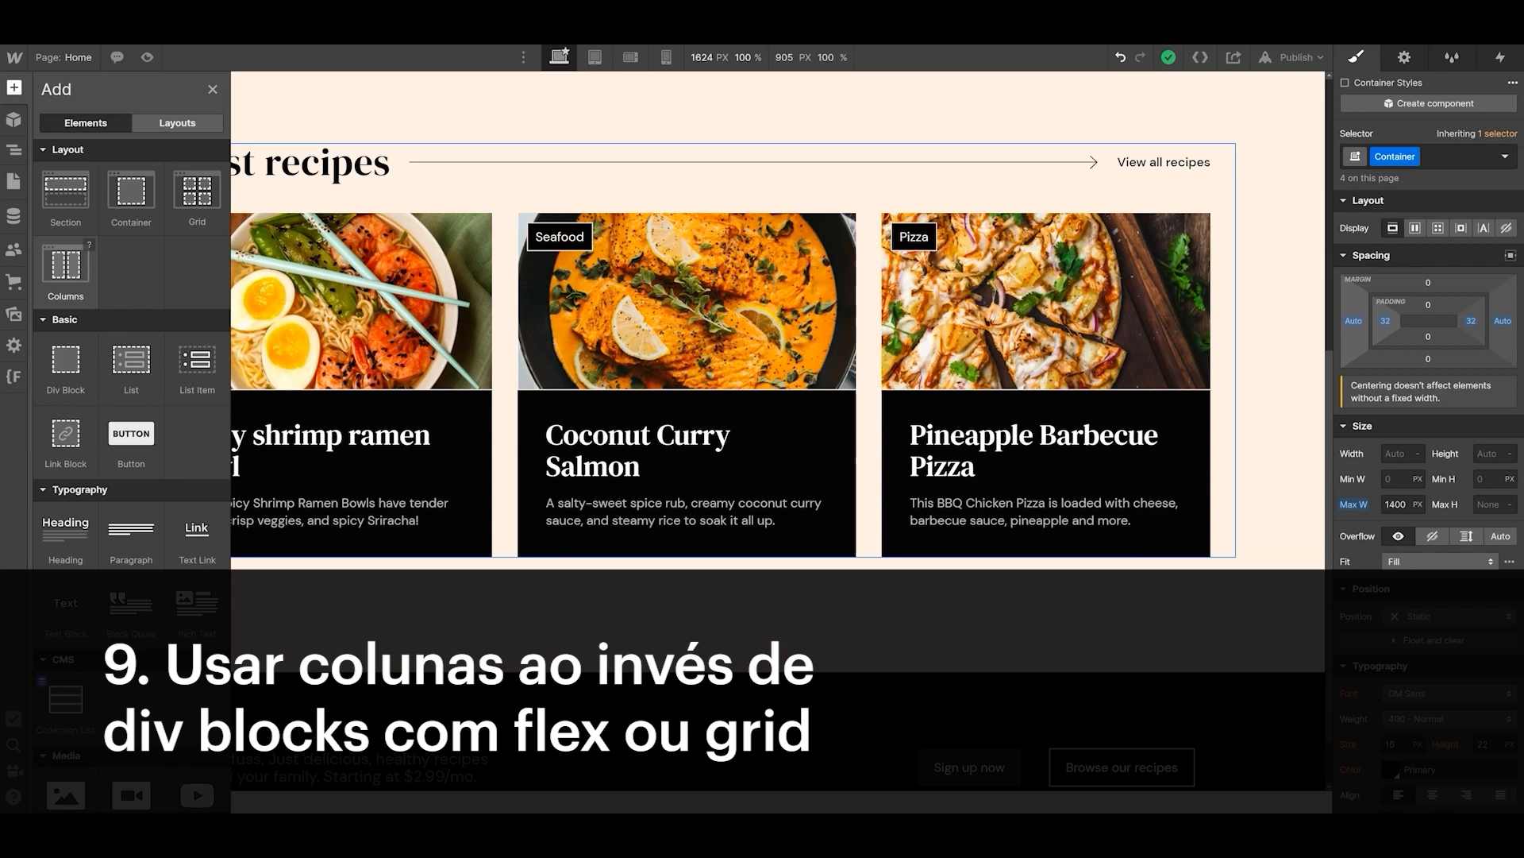
{"action": "left_click", "coordinate": [65, 266]}
{"action": "left_click", "coordinate": [205, 474]}
- Paste the Coconut Curry Salmon recipe card into each of the three new columns
{"action": "left_click", "coordinate": [317, 625]}
{"action": "key", "text": "ctrl+v"}
{"action": "left_click", "coordinate": [595, 631]}
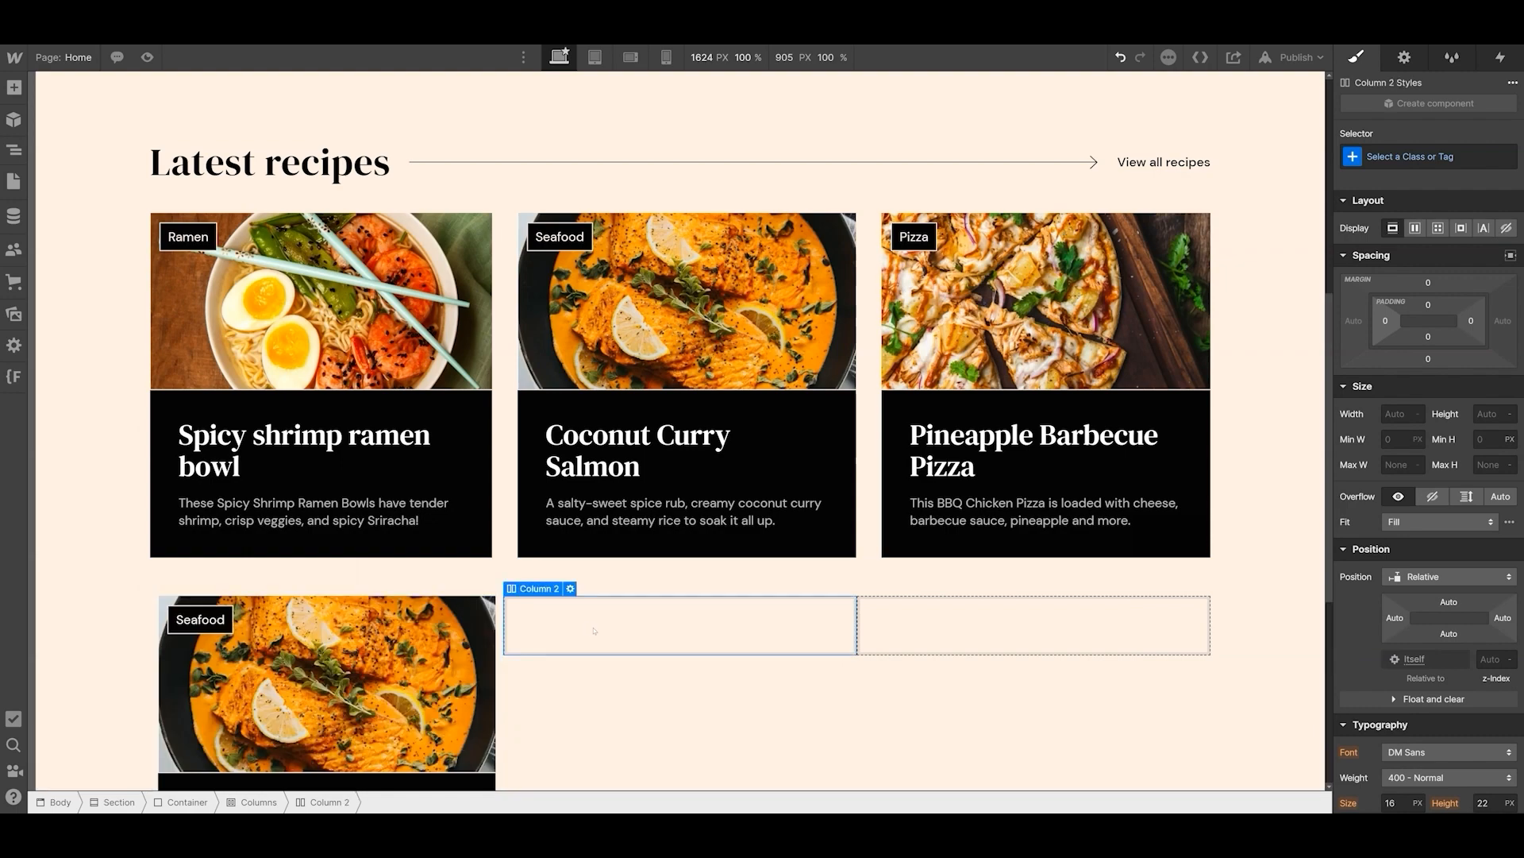
{"action": "key", "text": "ctrl+v"}
{"action": "left_click", "coordinate": [937, 627]}
{"action": "key", "text": "ctrl+v"}
{"action": "scroll", "coordinate": [936, 629], "scroll_direction": "down", "scroll_amount": 2}
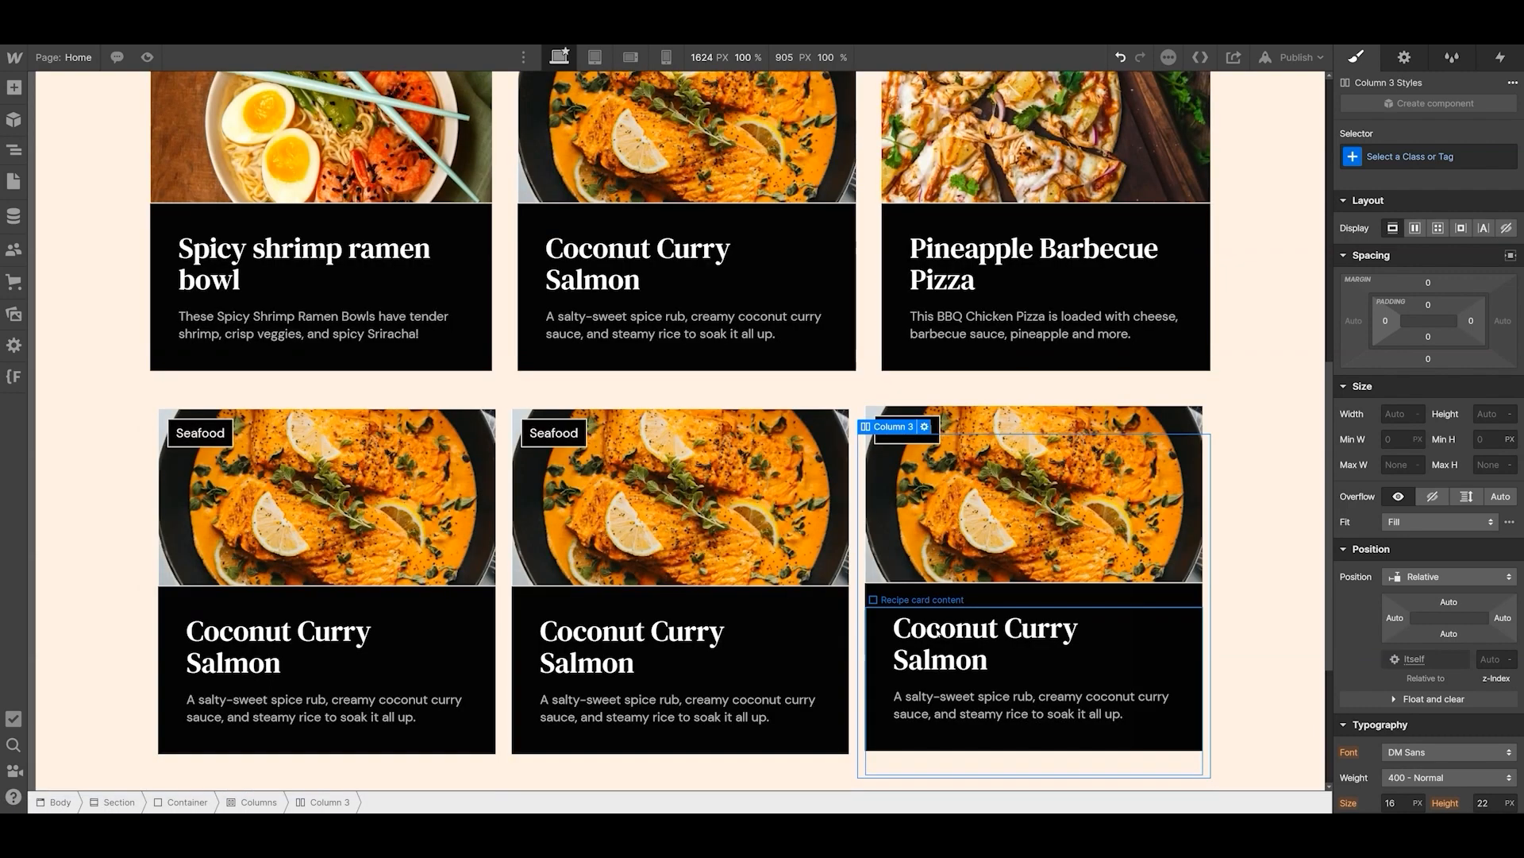
- Keep the Columns element at three columns and customize its desktop widths to 2, 6 and 4
{"action": "left_click", "coordinate": [1404, 57]}
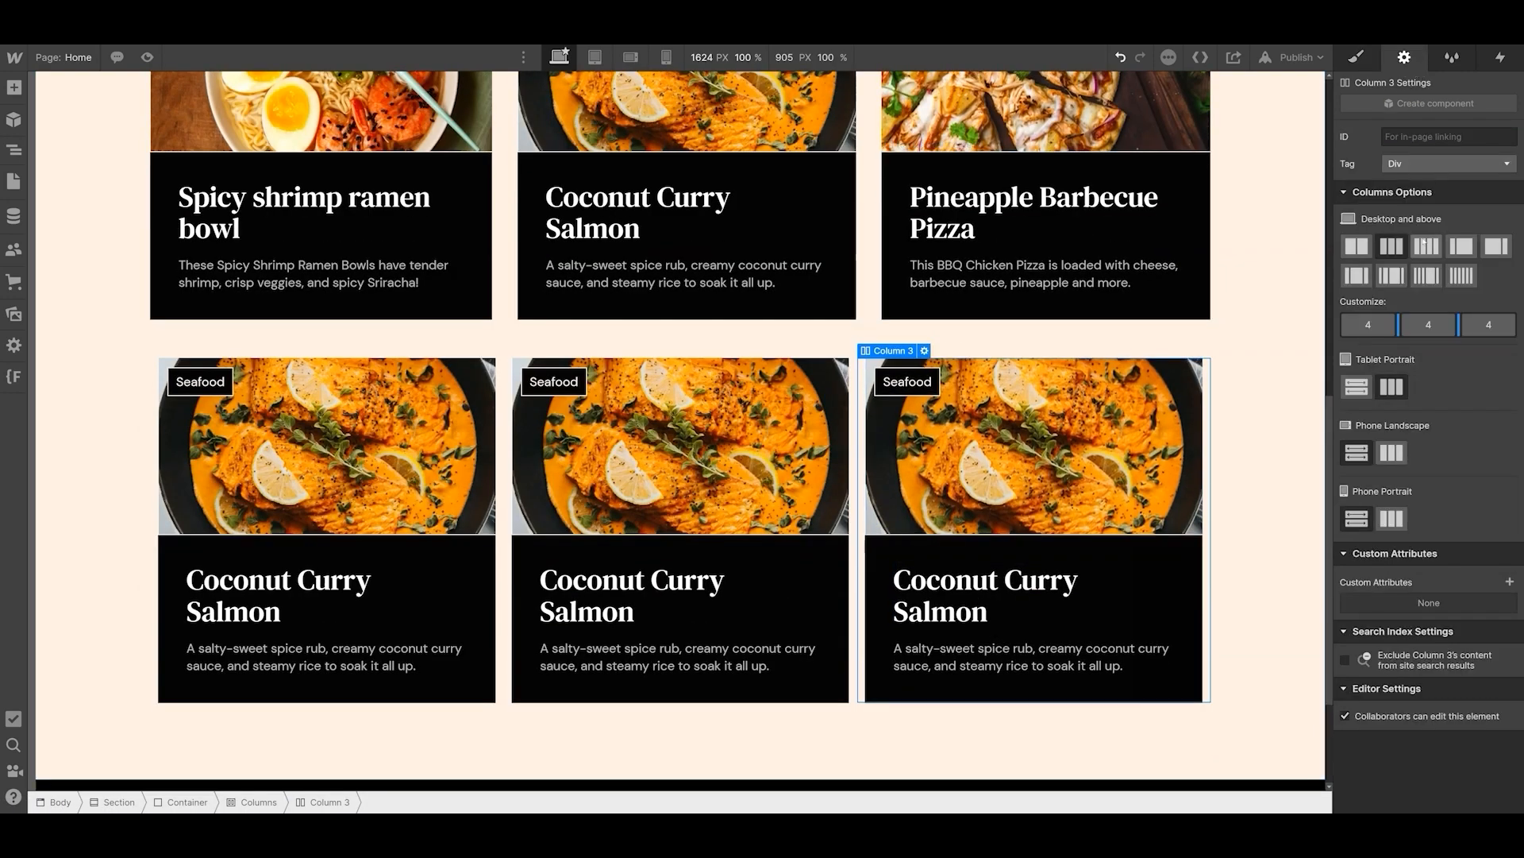
{"action": "left_click", "coordinate": [1426, 245]}
{"action": "left_click", "coordinate": [1391, 247]}
{"action": "left_click_drag", "start_coordinate": [1399, 324], "coordinate": [1367, 324]}
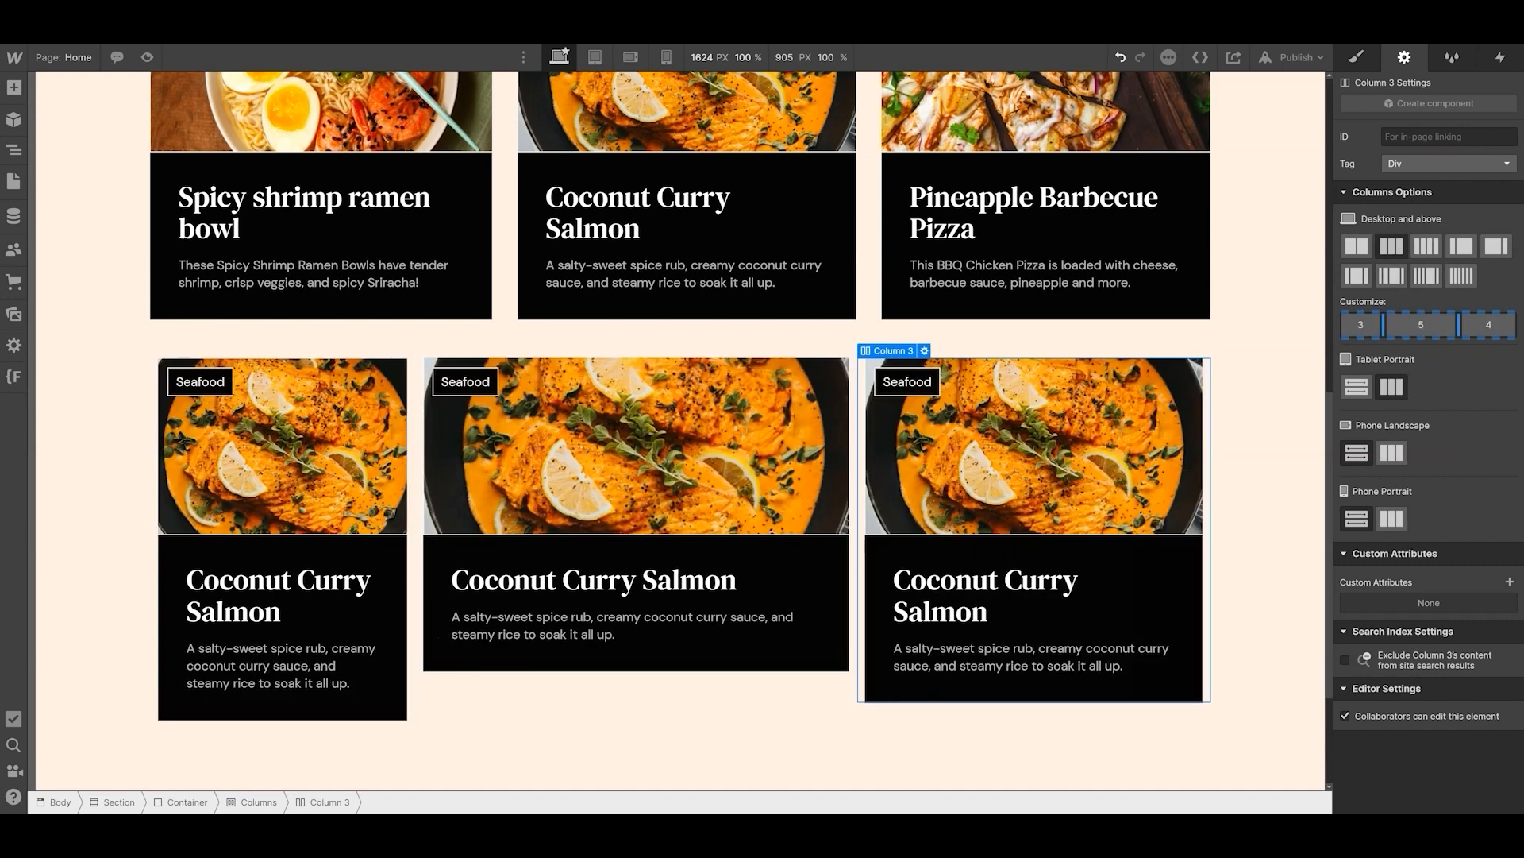
{"action": "left_click_drag", "start_coordinate": [1384, 324], "coordinate": [1367, 324]}
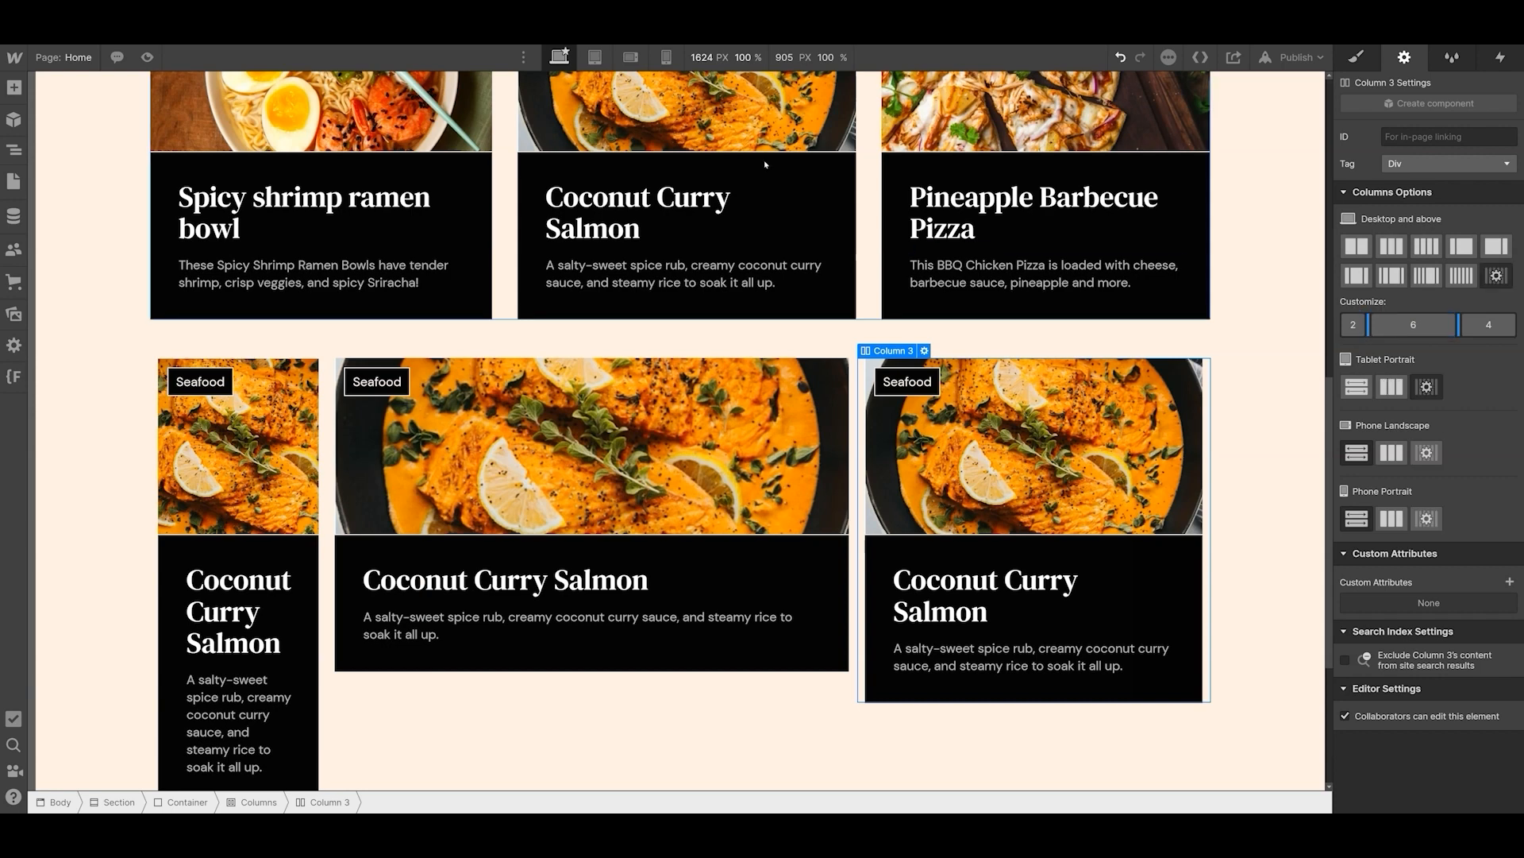
- Check the three-column recipe layout at the tablet breakpoint and return to the desktop view
{"action": "left_click", "coordinate": [594, 57]}
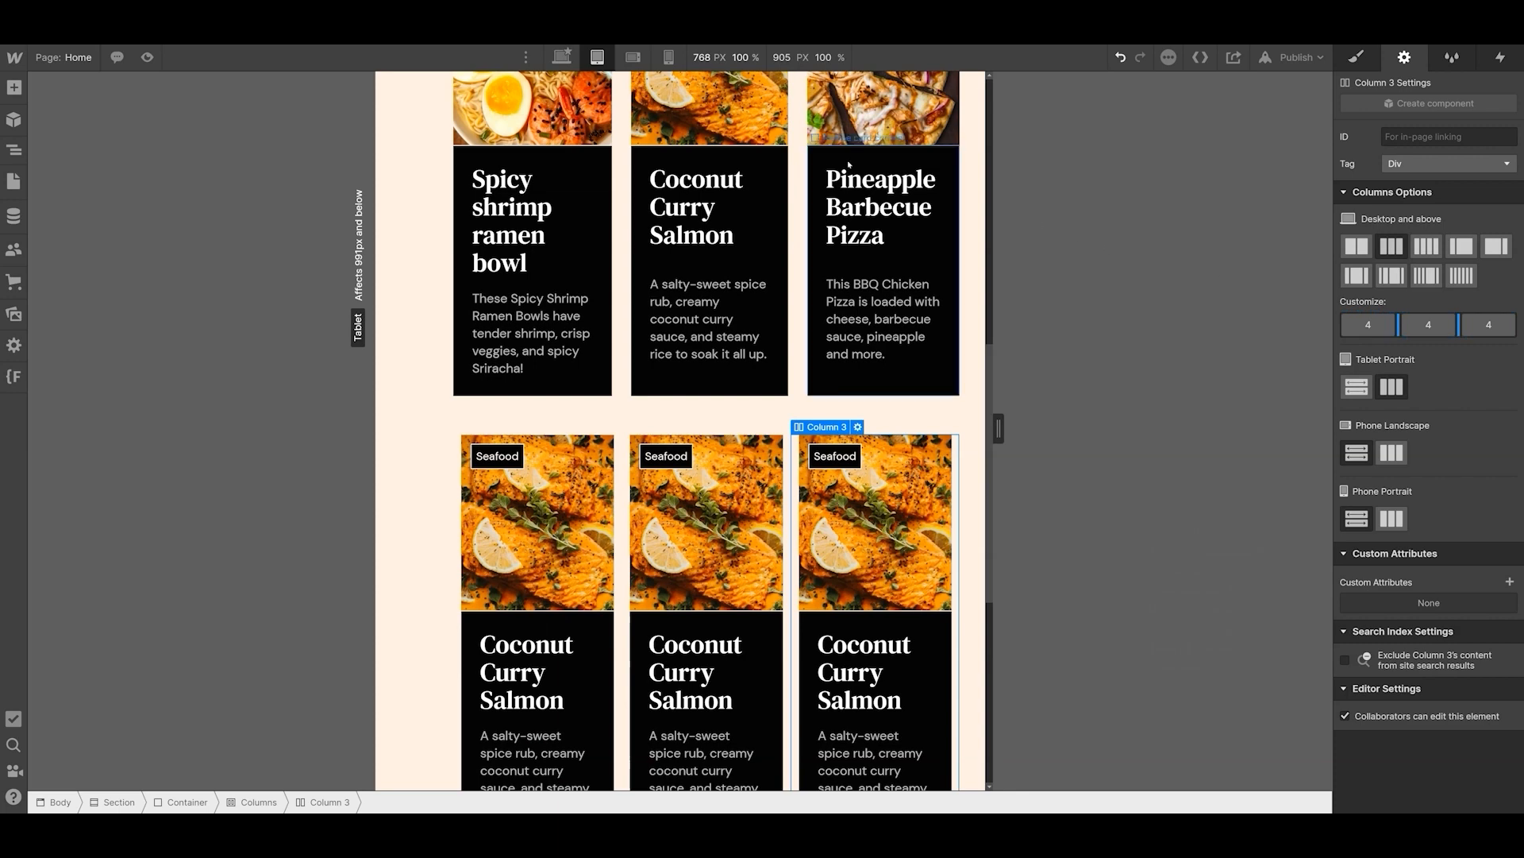
{"action": "left_click", "coordinate": [562, 57]}
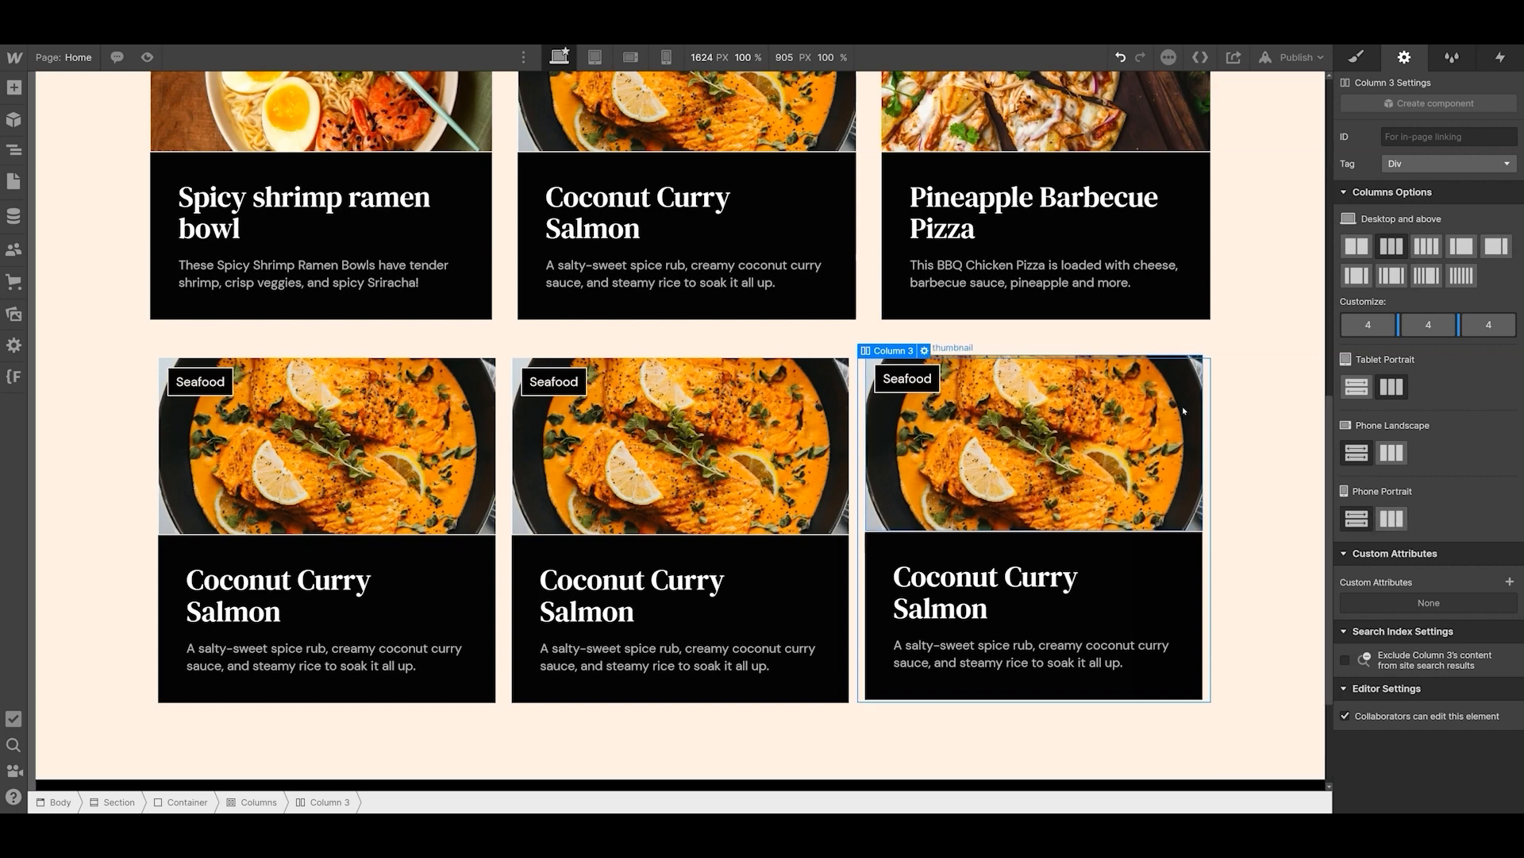
- Switch the Card Grid's display to grid and back to flex, and set its column and row gaps to 48 px
{"action": "left_click", "coordinate": [1356, 57]}
{"action": "left_click_drag", "start_coordinate": [1471, 323], "coordinate": [1397, 322]}
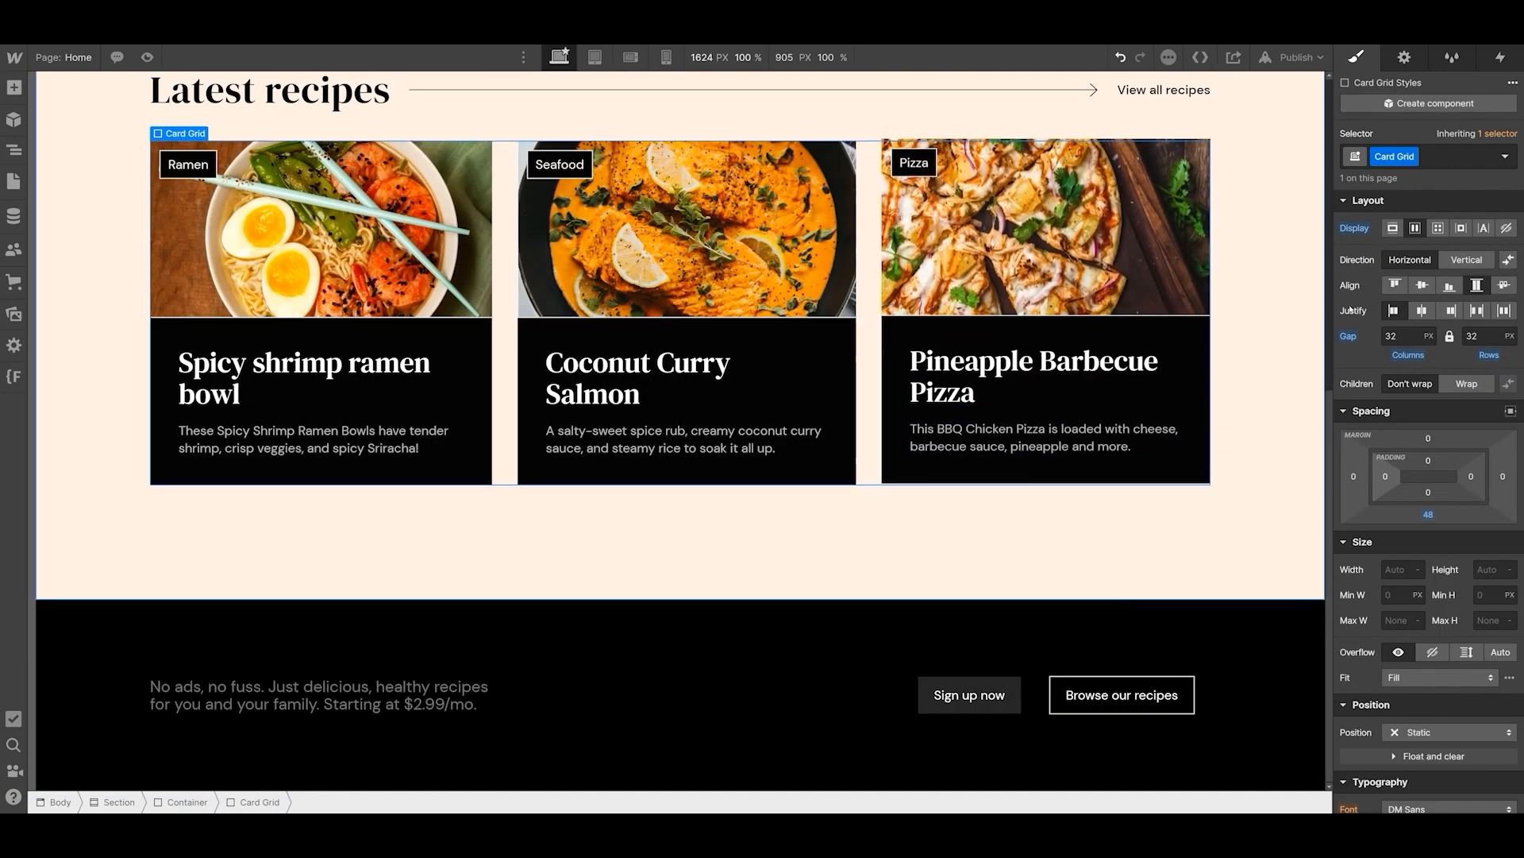
{"action": "left_click", "coordinate": [1438, 228]}
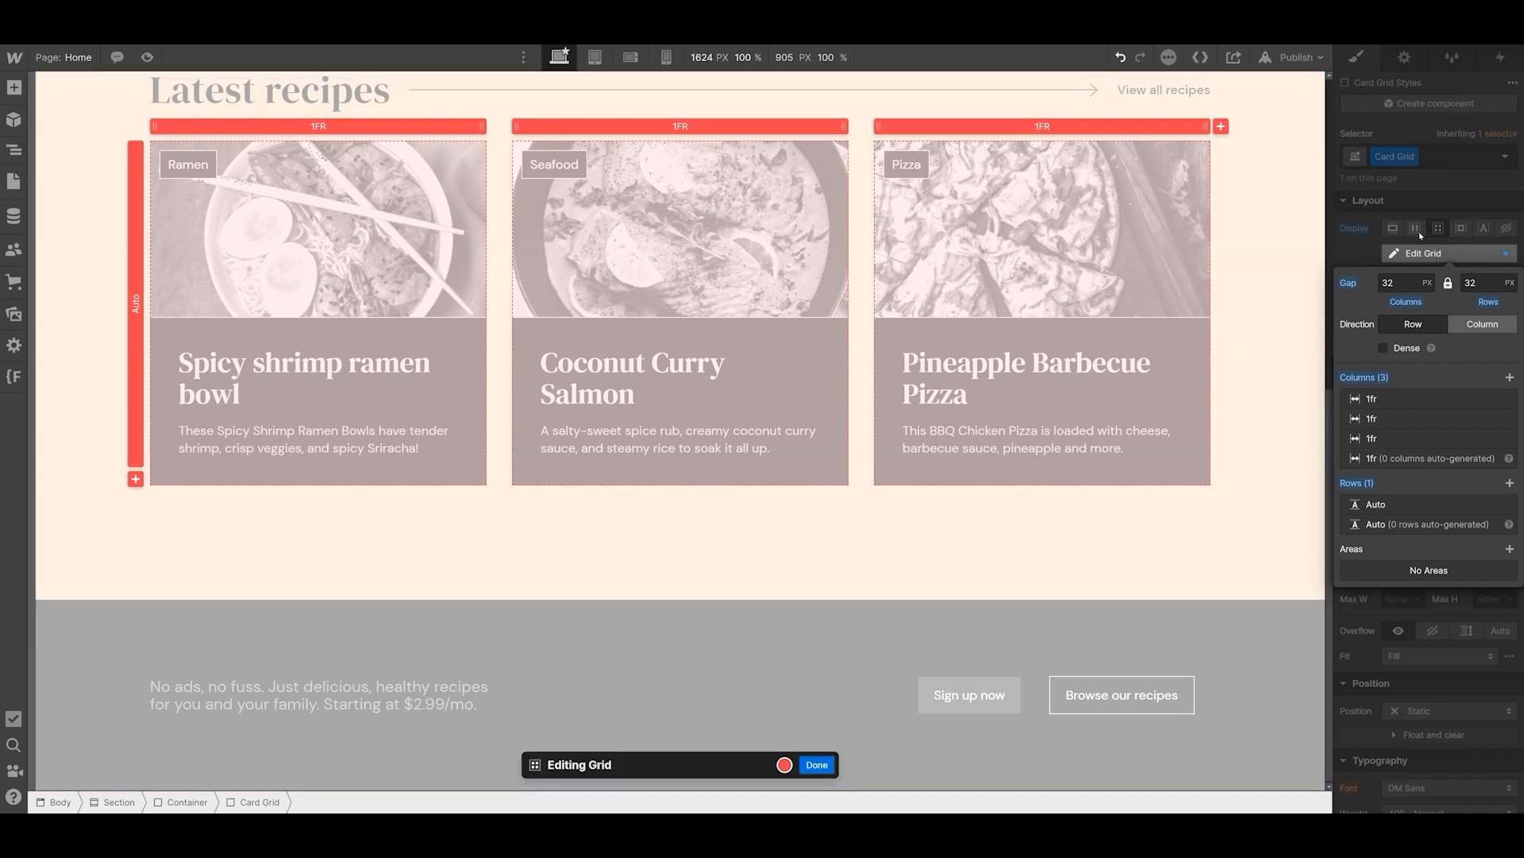
{"action": "left_click", "coordinate": [1415, 228]}
{"action": "left_click", "coordinate": [1398, 336]}
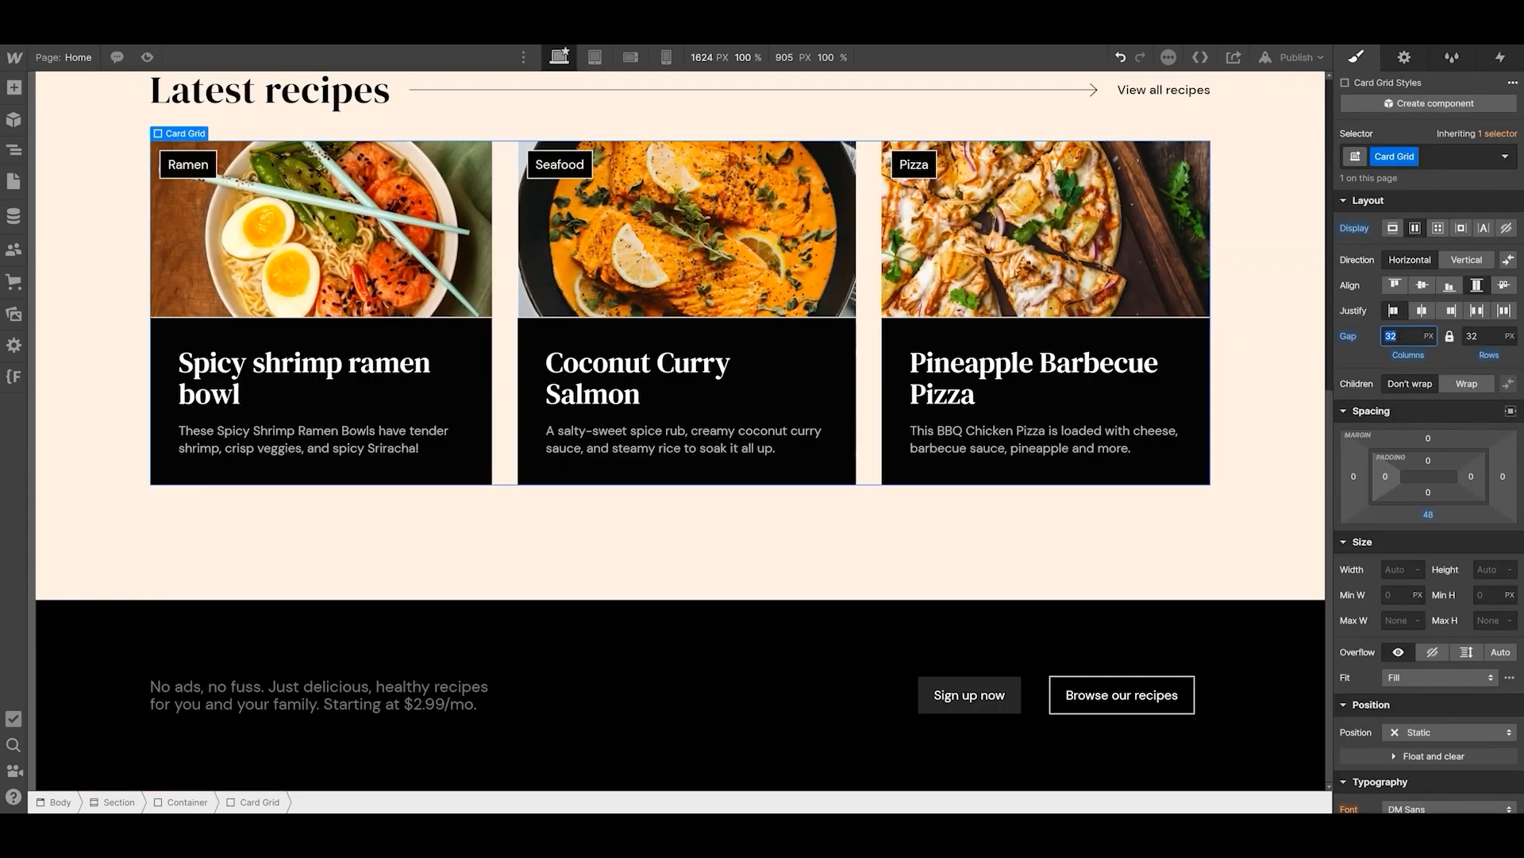
{"action": "type", "text": "48"}
{"action": "key", "text": "Return"}
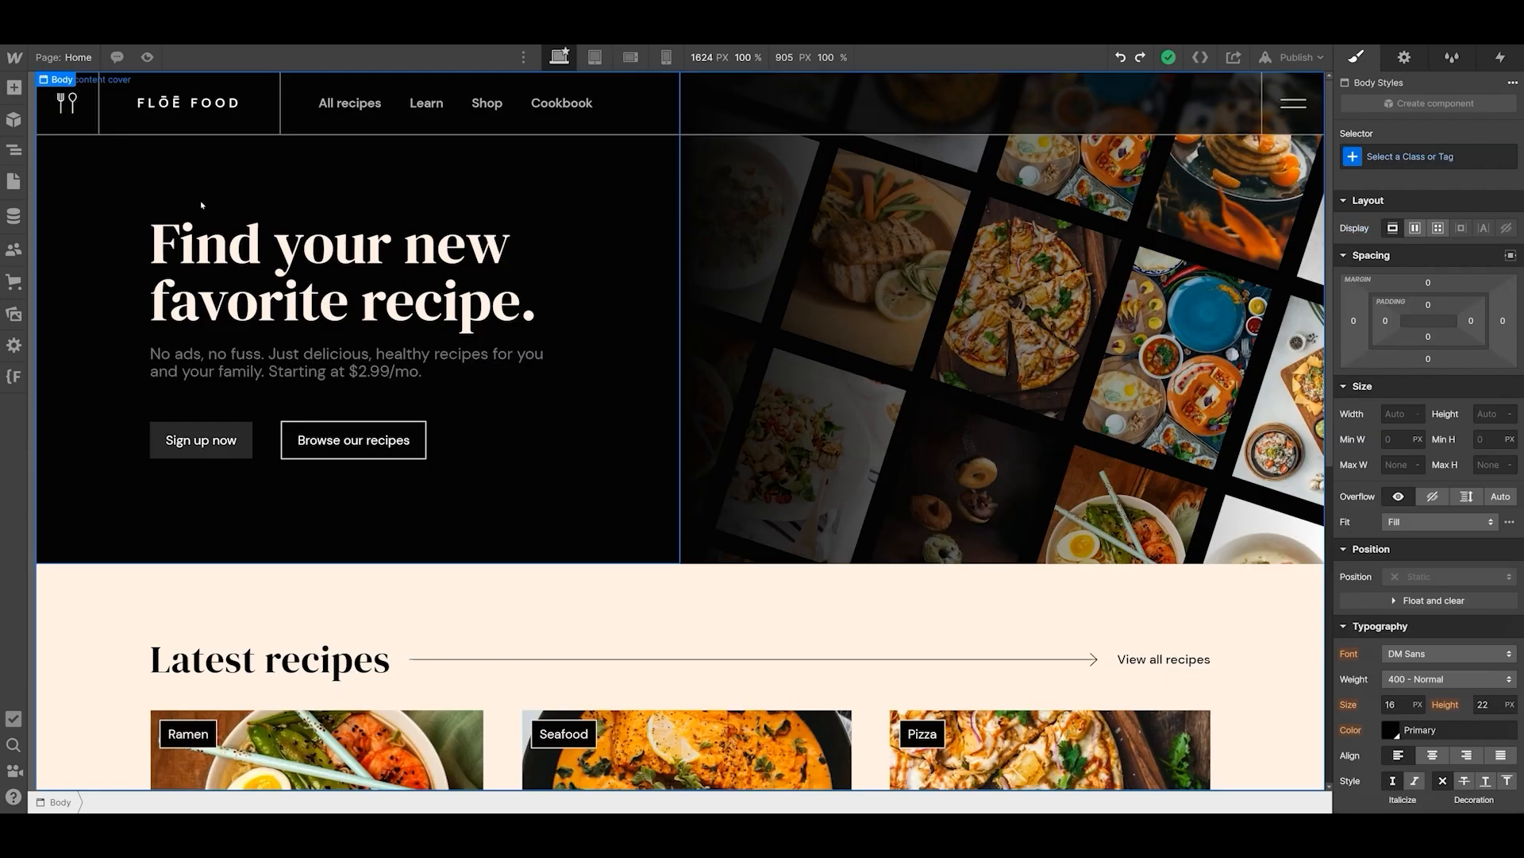
- Insert empty lines after the hero heading "Find your new favorite recipe." to space it from the paragraph
{"action": "left_click", "coordinate": [353, 262]}
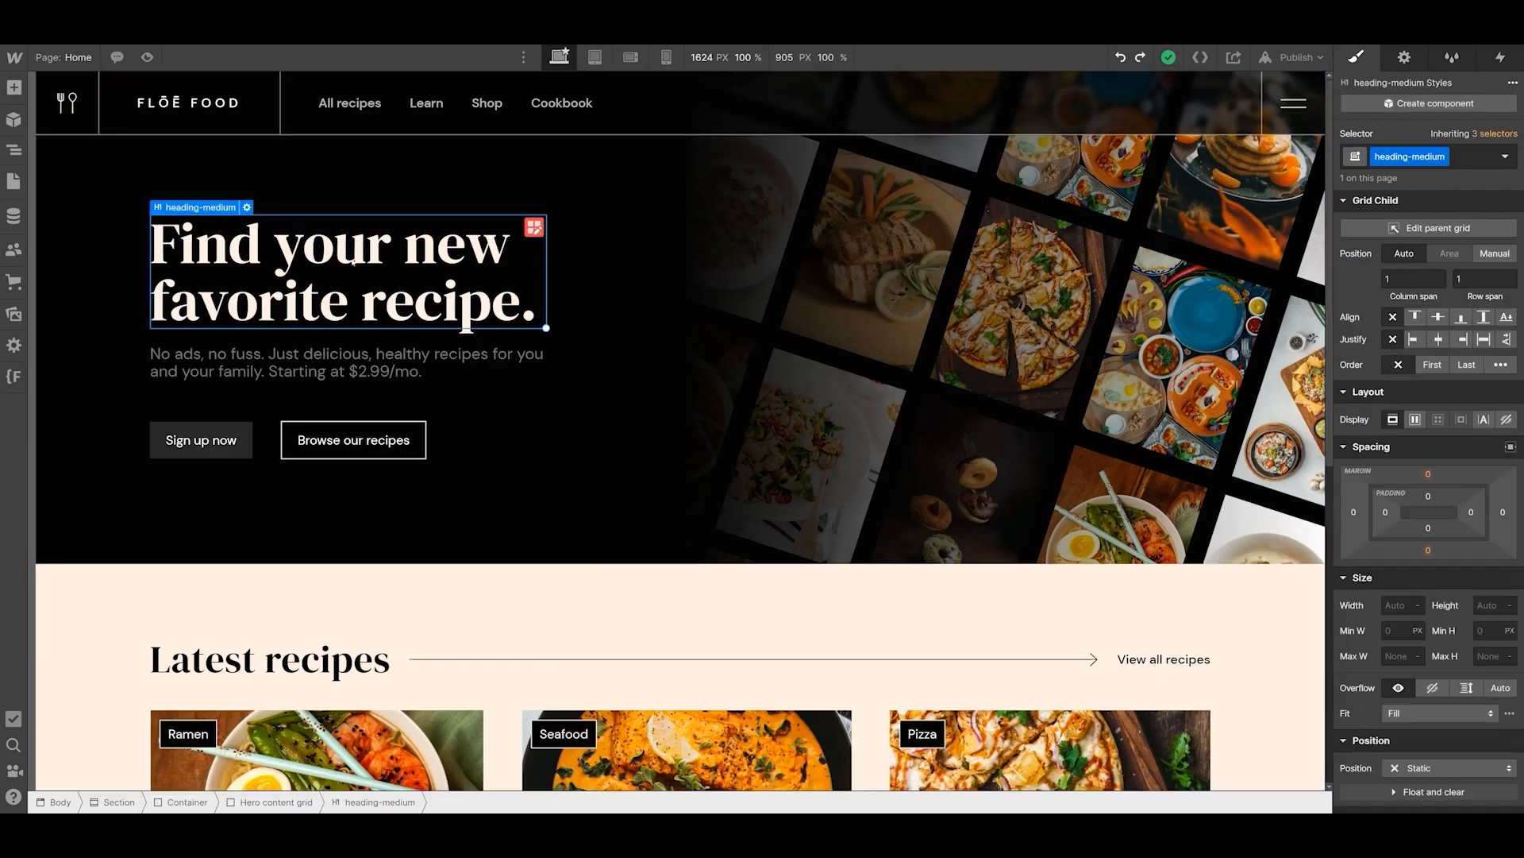
{"action": "left_click", "coordinate": [450, 358]}
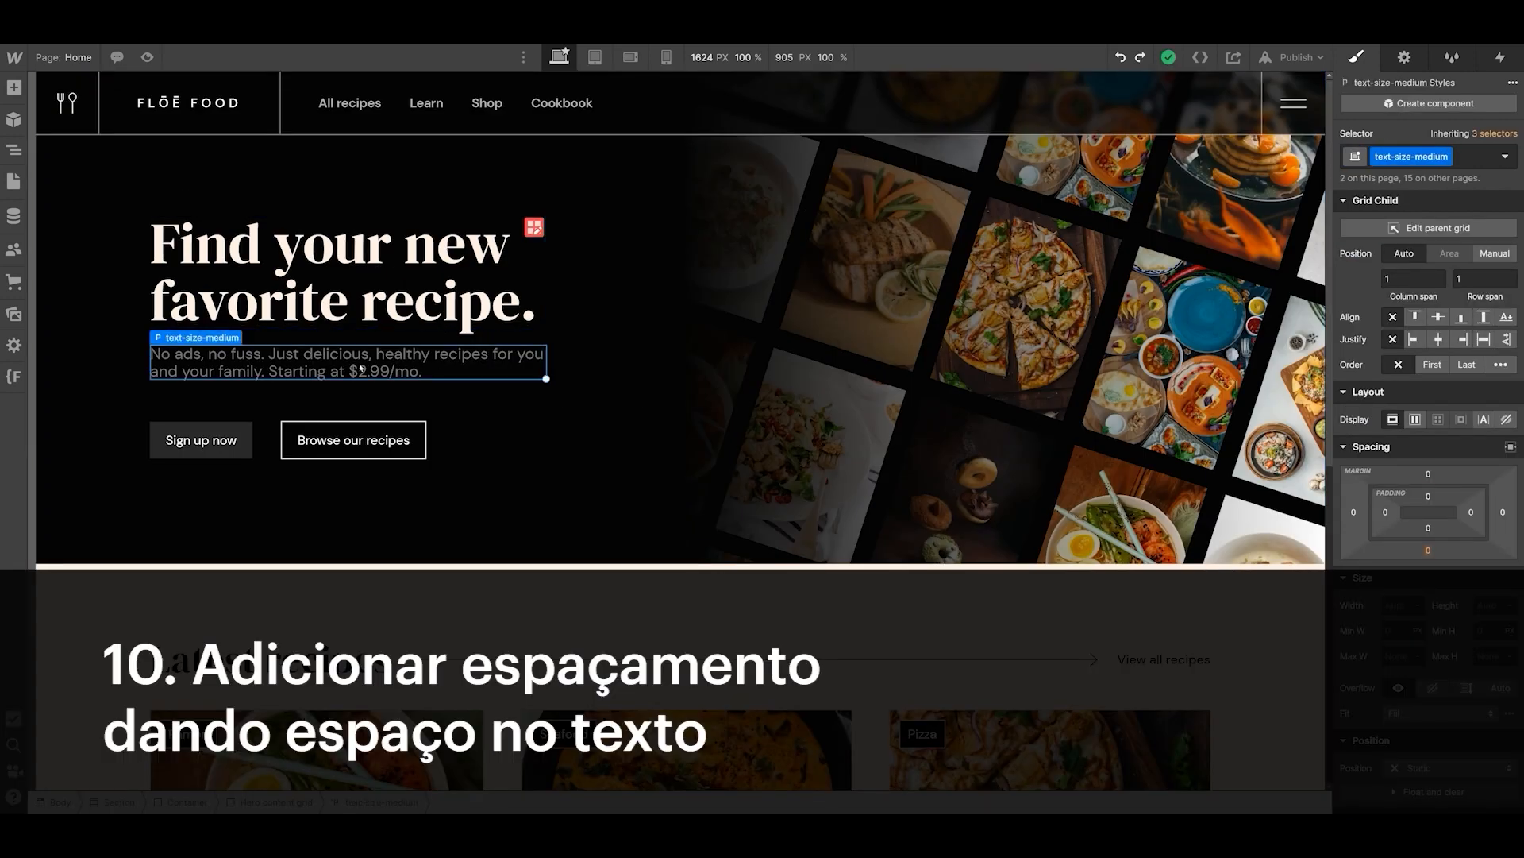
{"action": "left_click", "coordinate": [444, 304]}
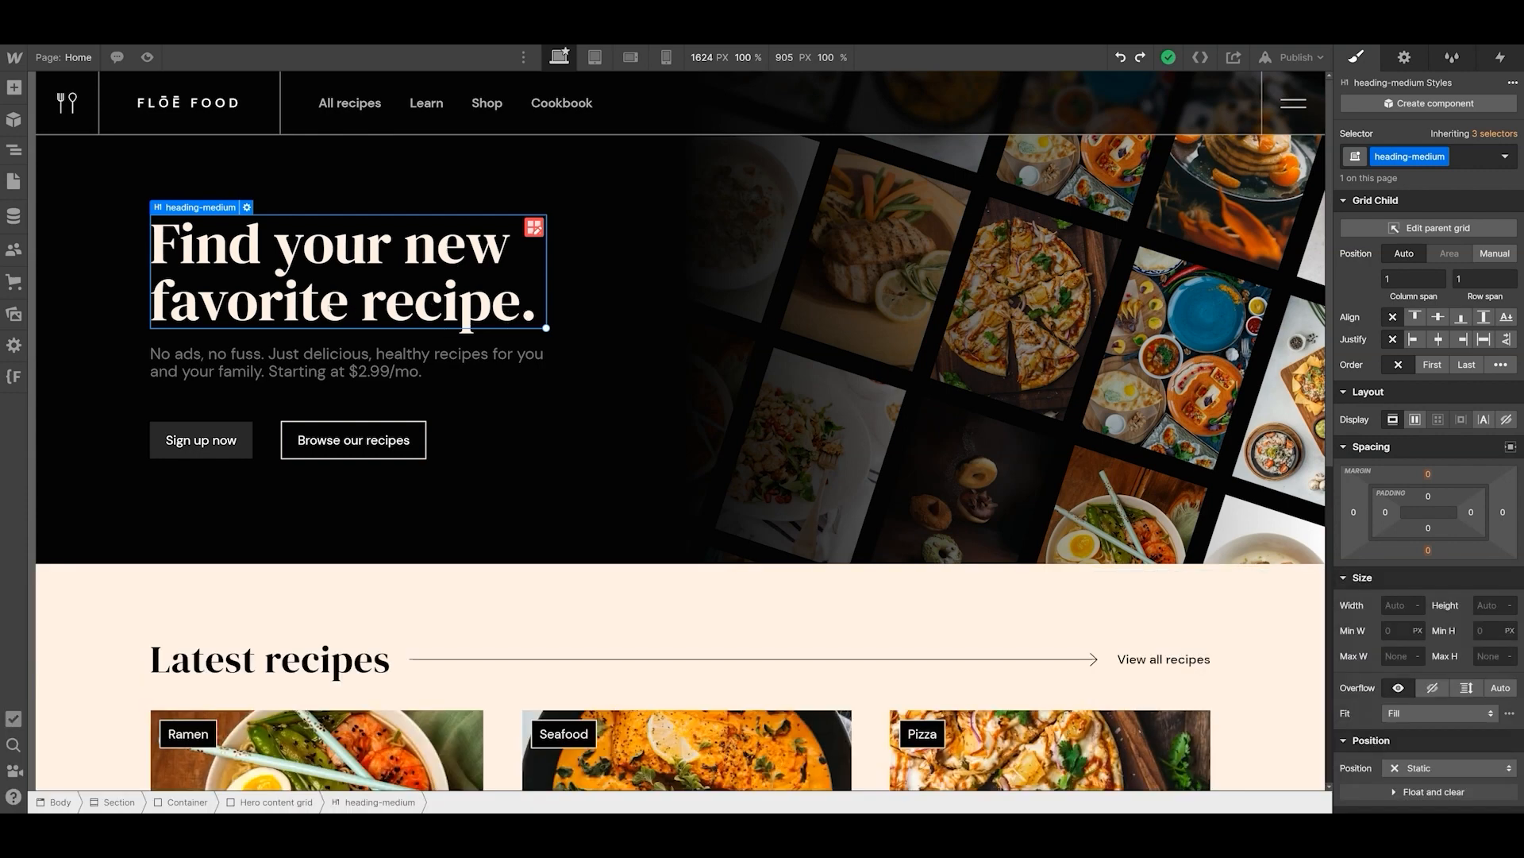
{"action": "double_click", "coordinate": [529, 315]}
{"action": "key", "text": "Right"}
{"action": "key", "text": "Return"}
{"action": "key", "text": "Return"}
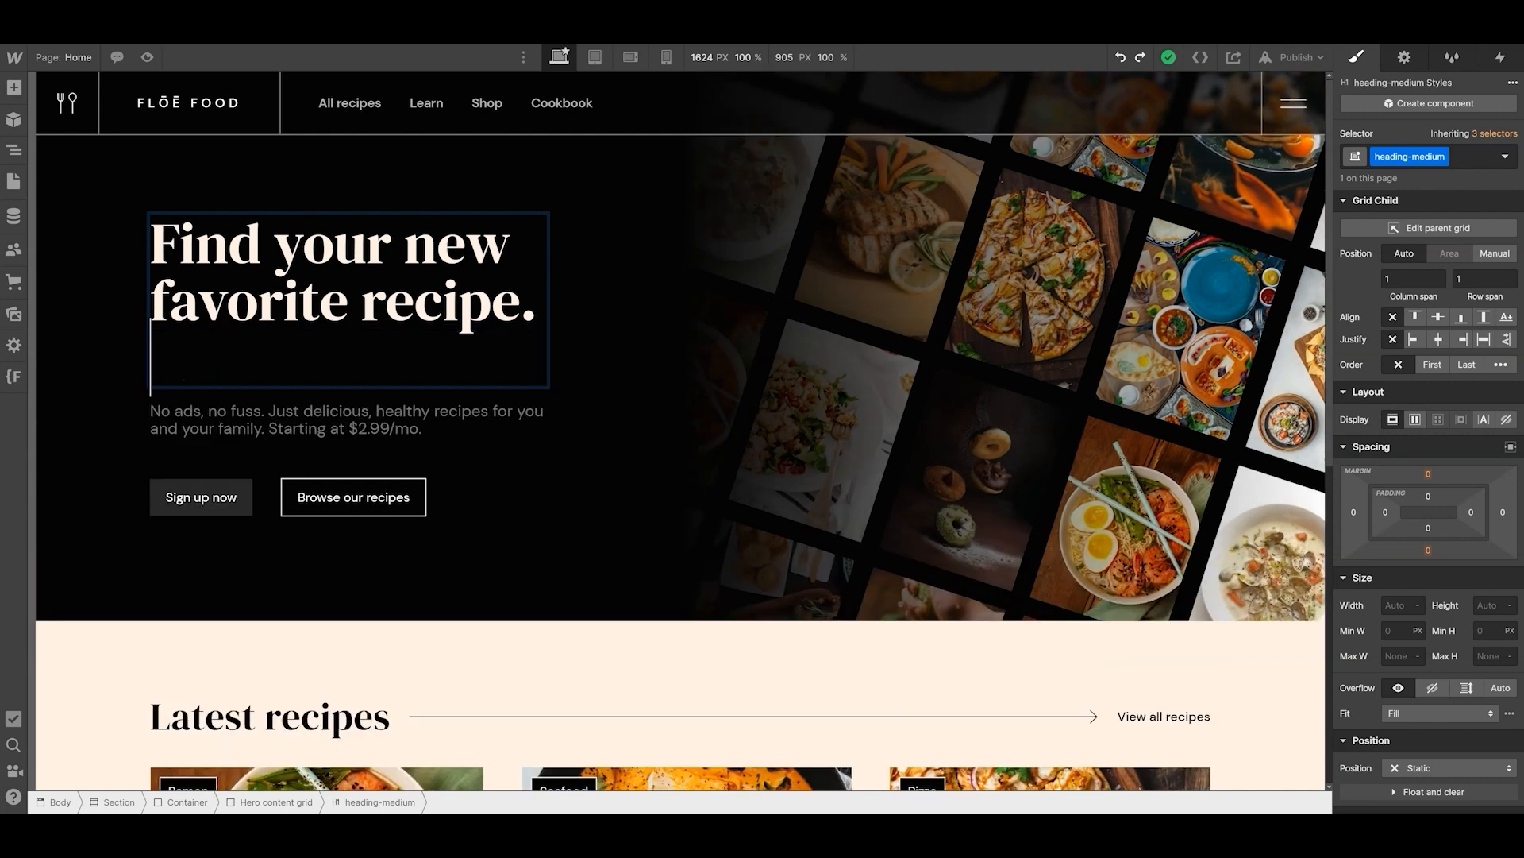
{"action": "left_click", "coordinate": [467, 482]}
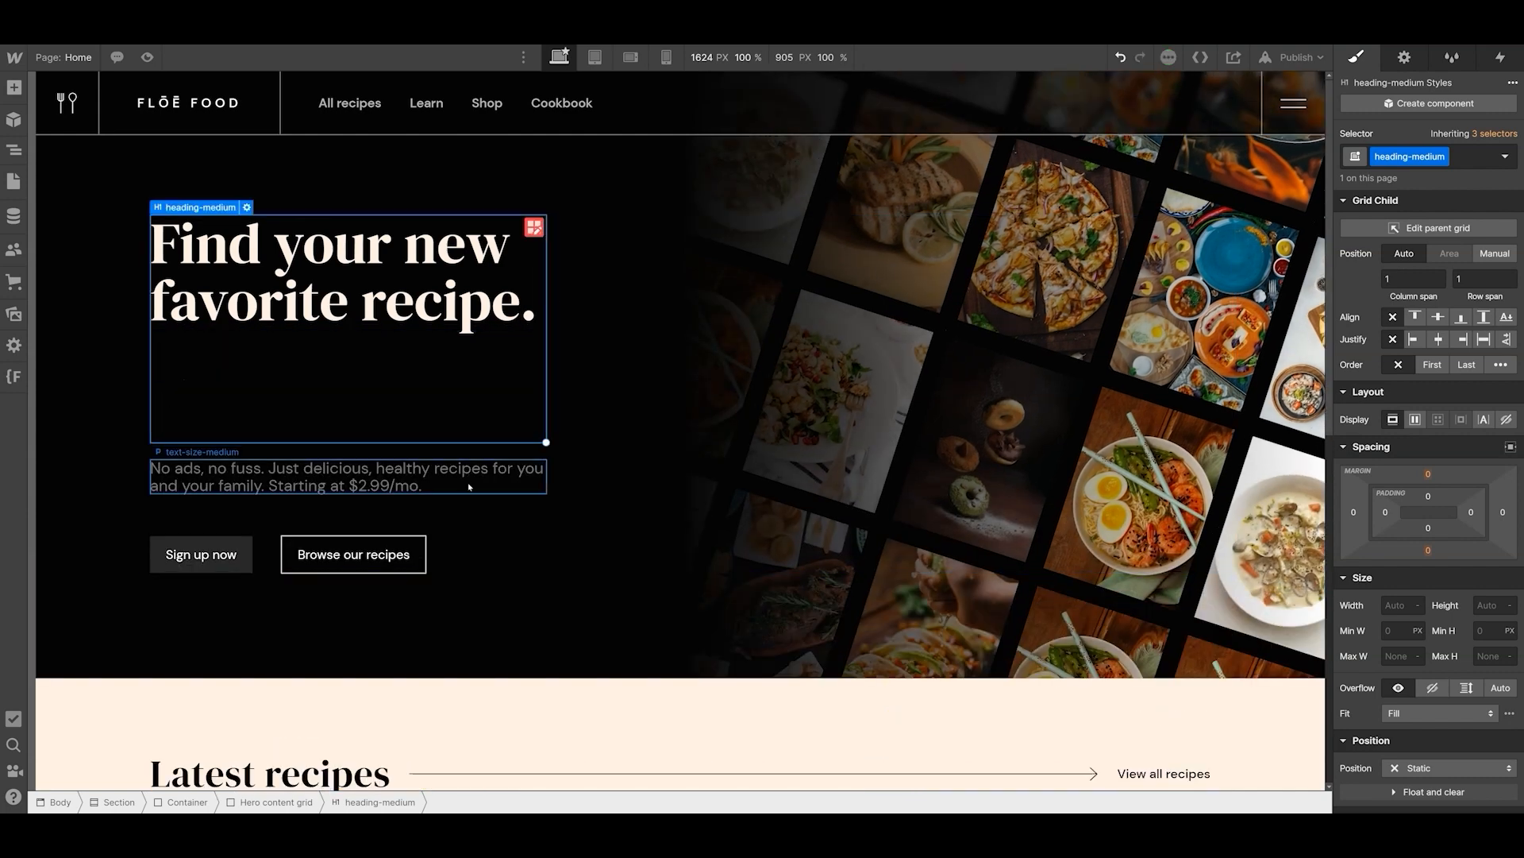
- Check the hero heading at the 320 px mobile portrait width and delete the empty lines after its text
{"action": "left_click", "coordinate": [422, 393]}
{"action": "left_click", "coordinate": [666, 57]}
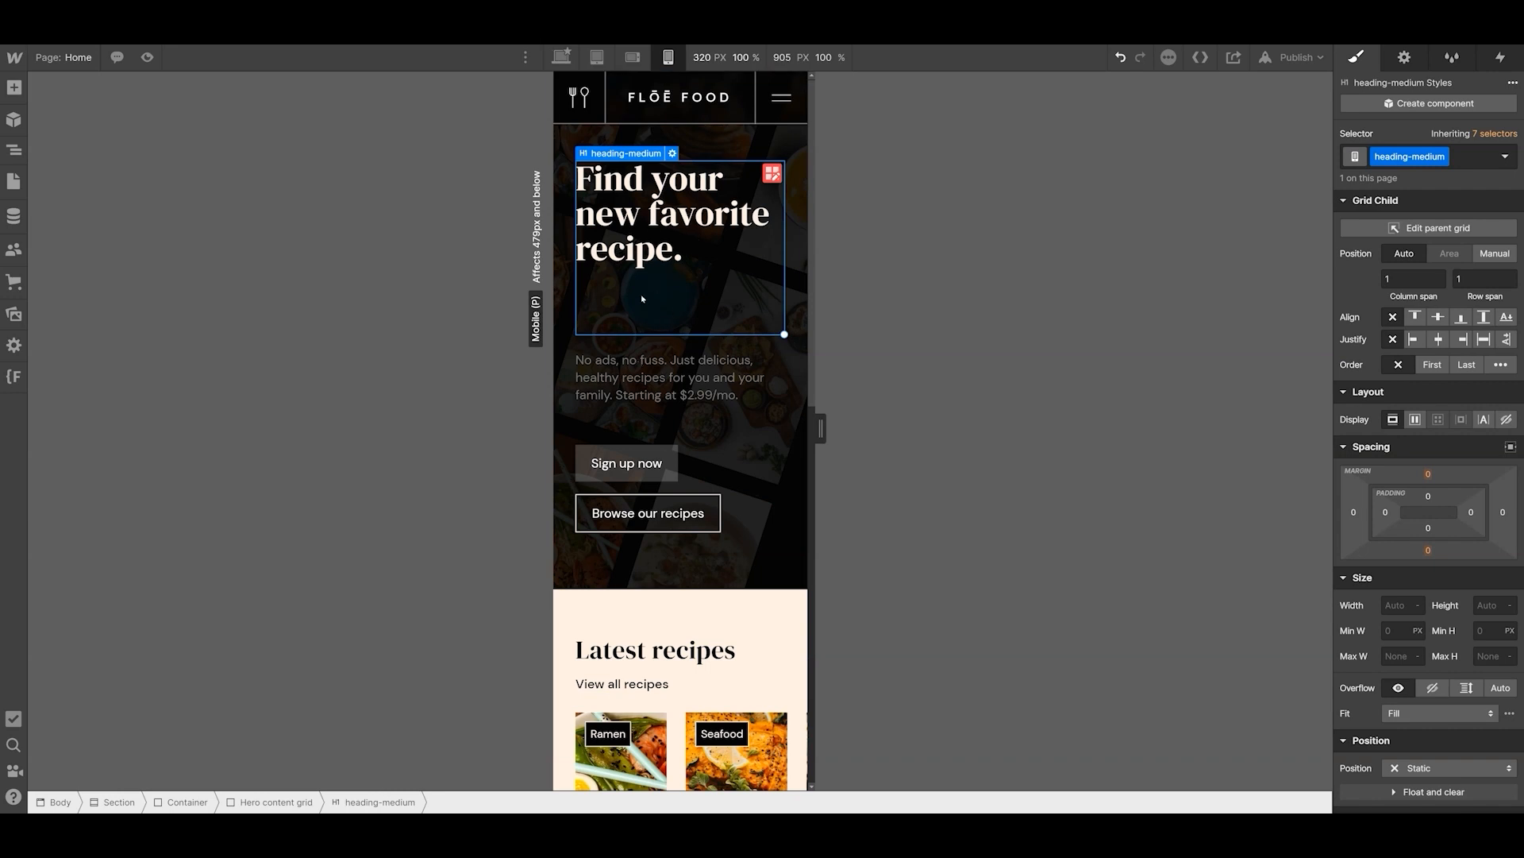
{"action": "double_click", "coordinate": [691, 292]}
{"action": "key", "text": "BackSpace"}
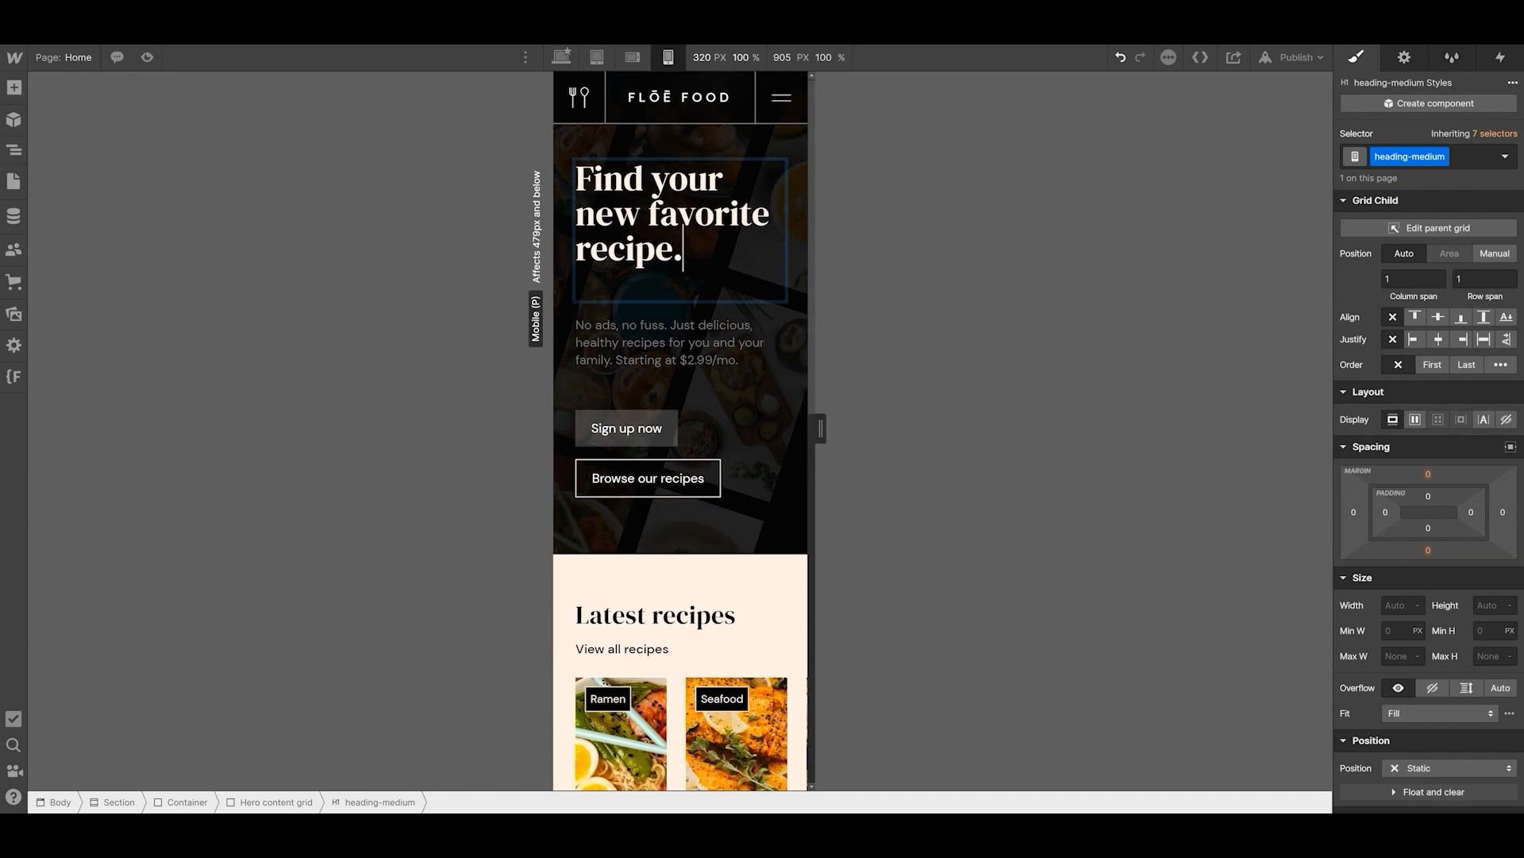
{"action": "left_click", "coordinate": [561, 57]}
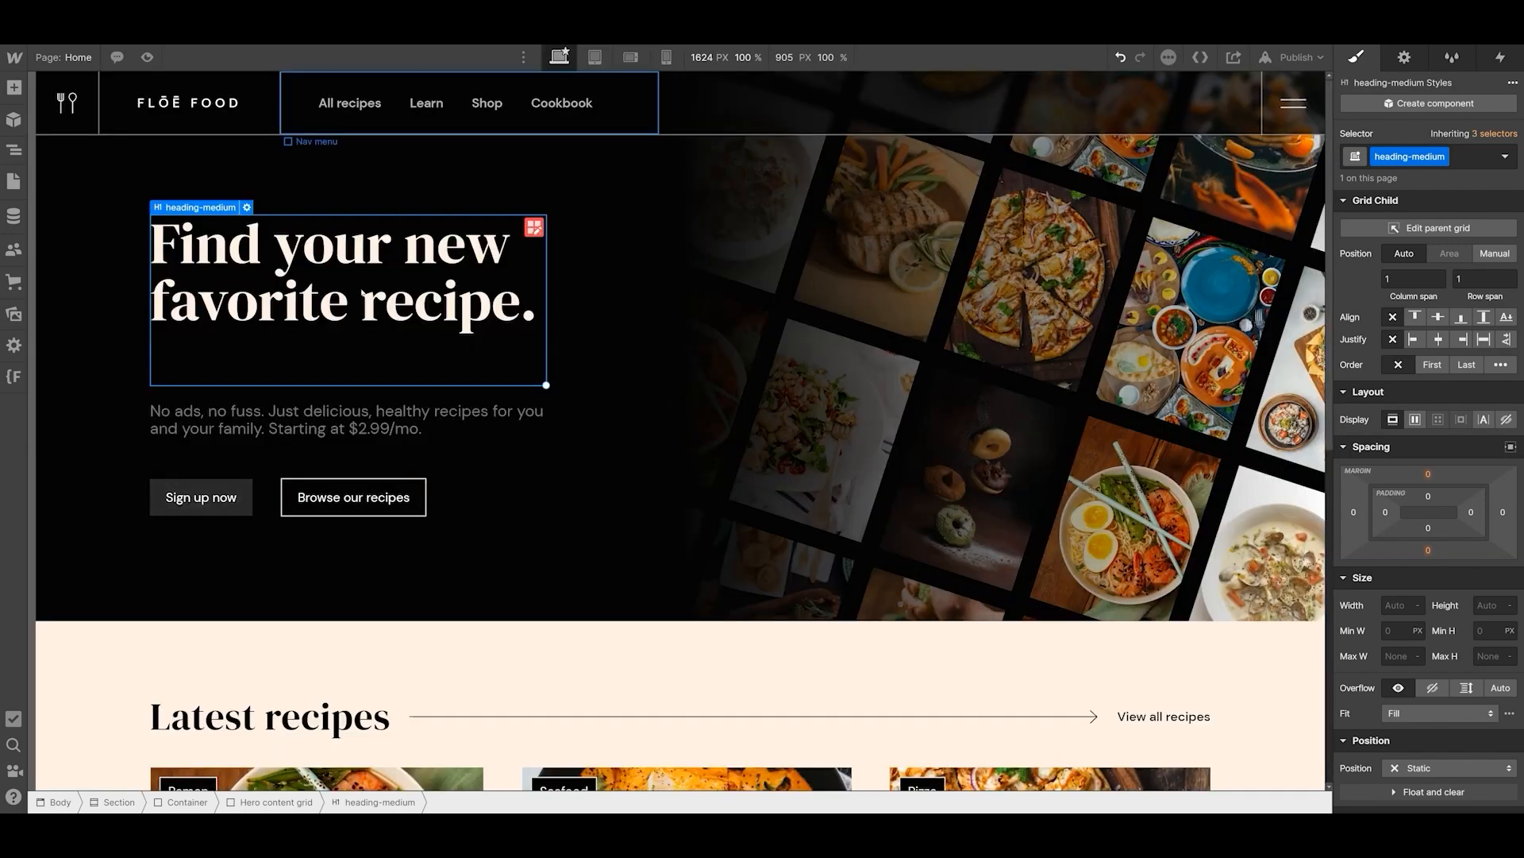
{"action": "double_click", "coordinate": [374, 355]}
{"action": "key", "text": "BackSpace"}
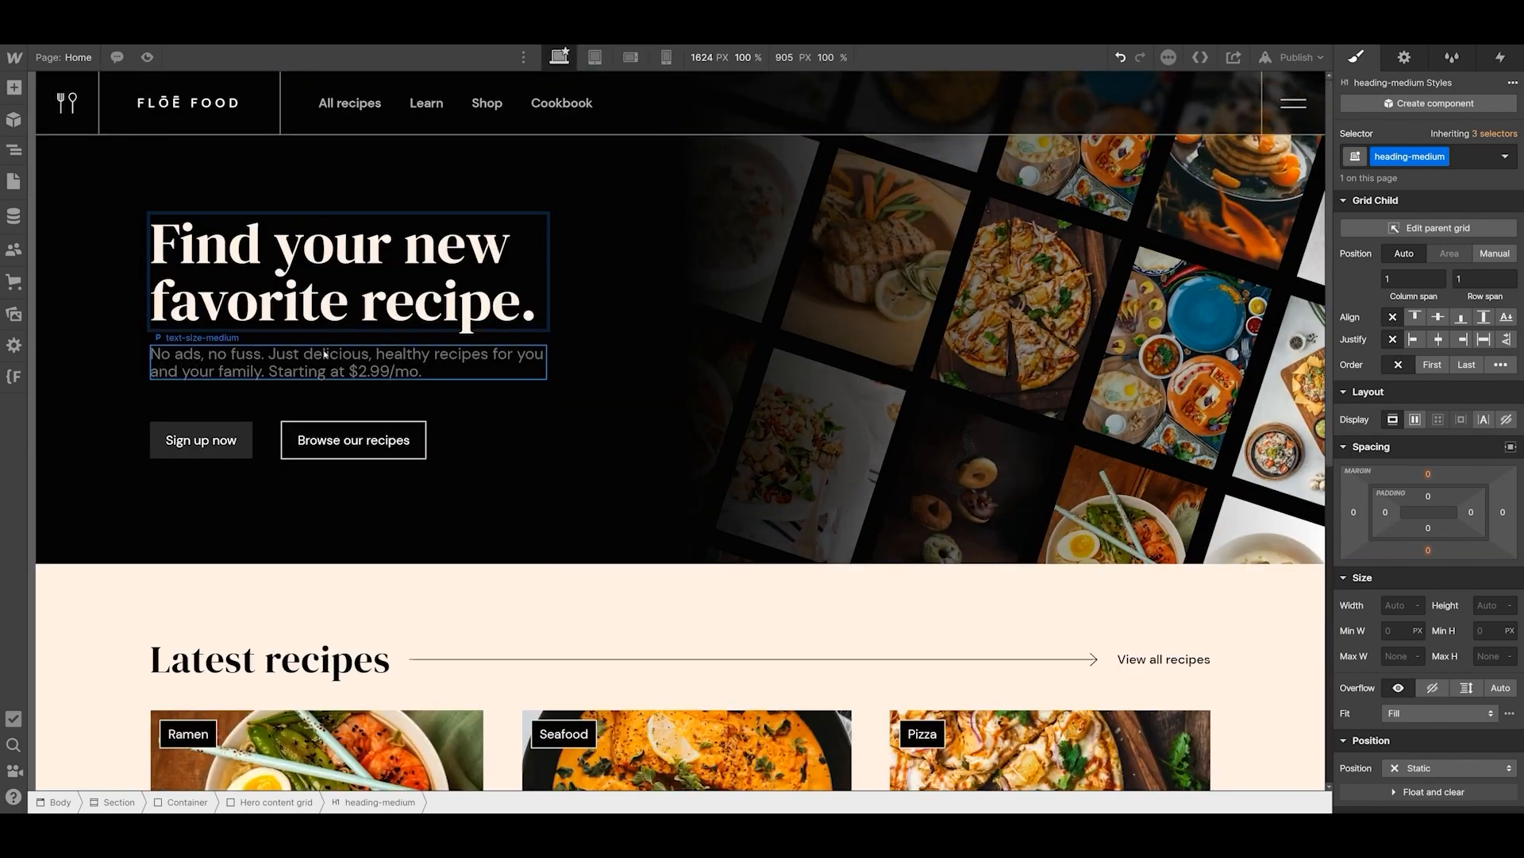
- Force a line break before "for you" in the hero paragraph
{"action": "left_click", "coordinate": [325, 354]}
{"action": "double_click", "coordinate": [493, 354]}
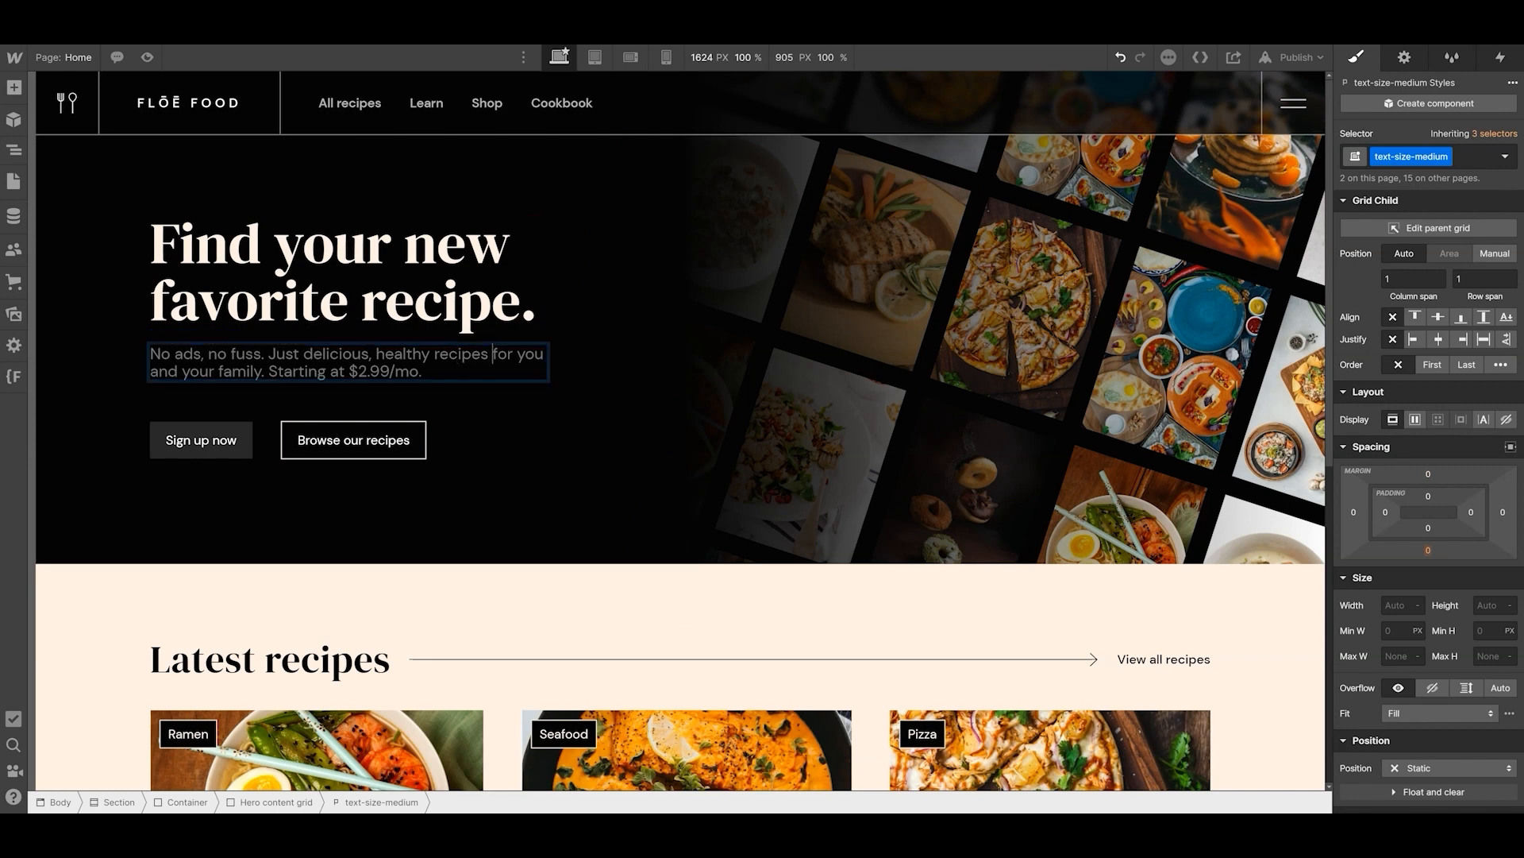
{"action": "key", "text": "BackSpace"}
{"action": "key", "text": "shift+Return"}
{"action": "key", "text": "Escape"}
- Check the hero paragraph in the mobile portrait view and undo its forced line break on desktop
{"action": "left_click", "coordinate": [571, 392]}
{"action": "left_click", "coordinate": [660, 58]}
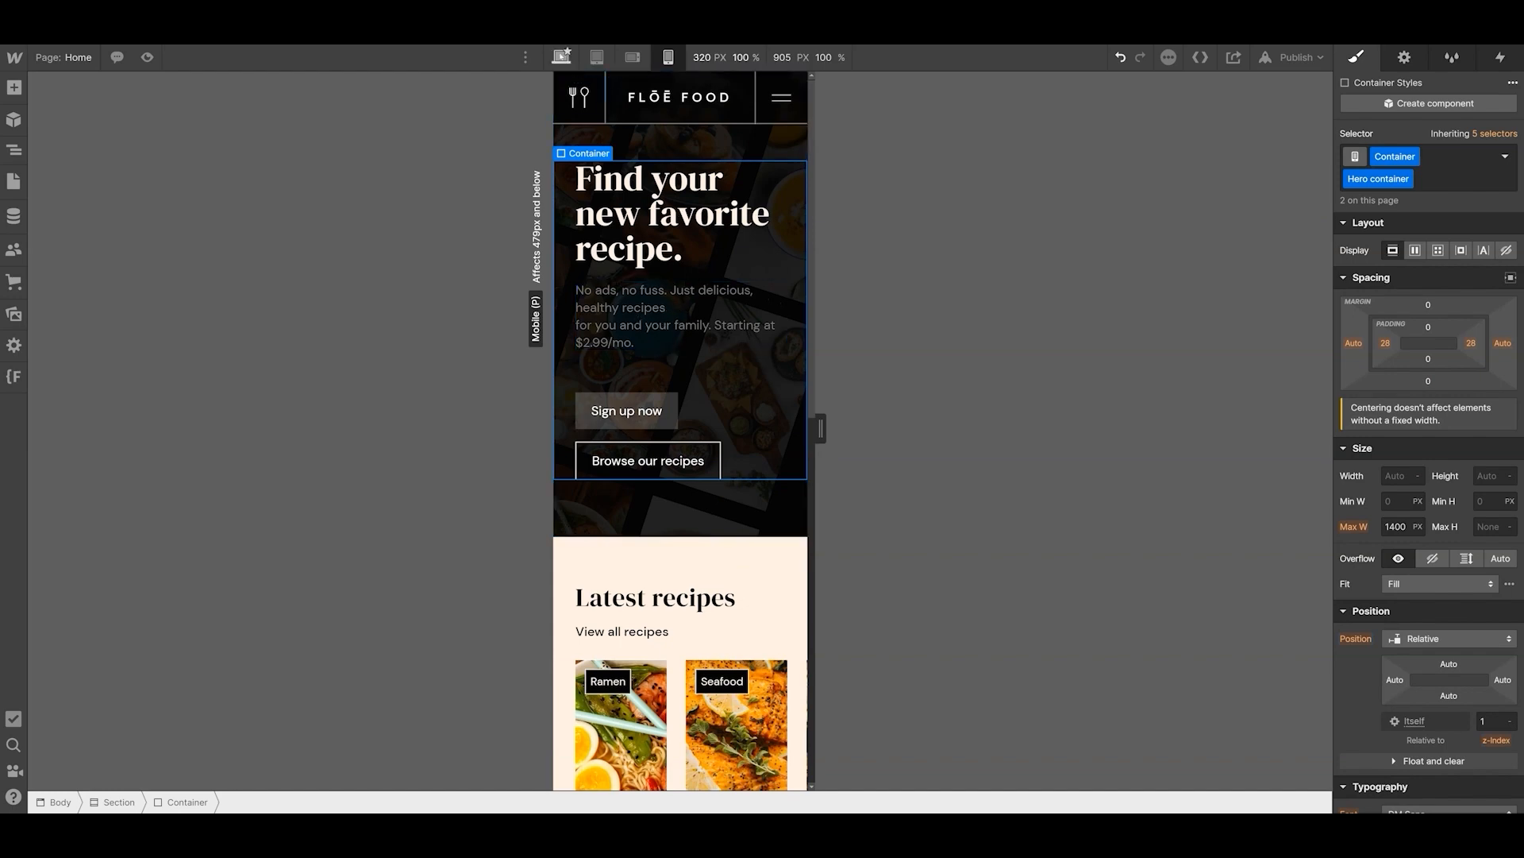
{"action": "left_click", "coordinate": [561, 57]}
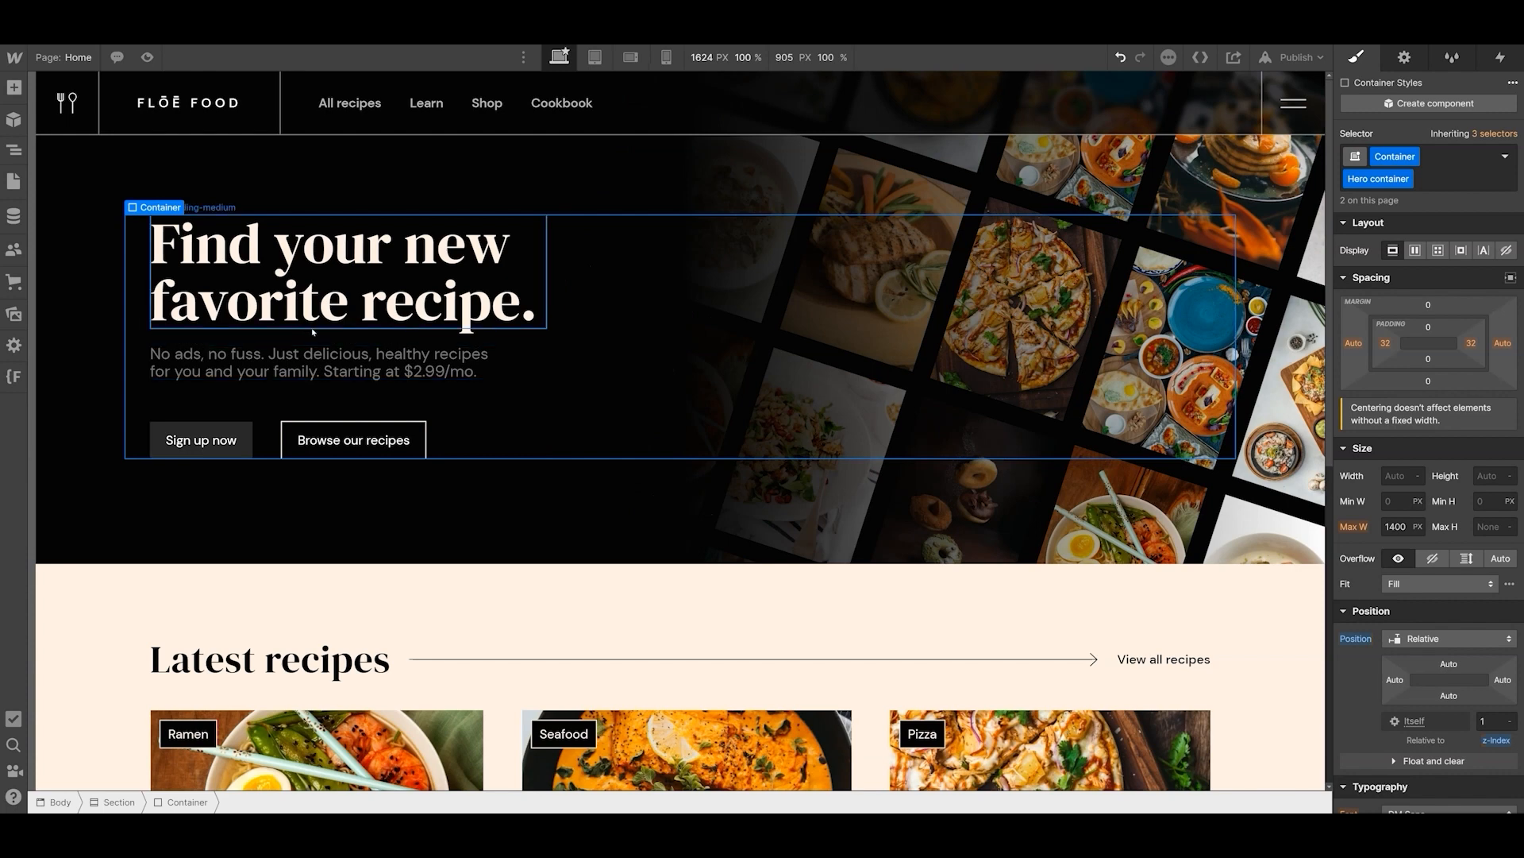
{"action": "key", "text": "ctrl+z"}
- Add a combo class named max-width to the hero paragraph's text-size-medium class
{"action": "left_click", "coordinate": [468, 317]}
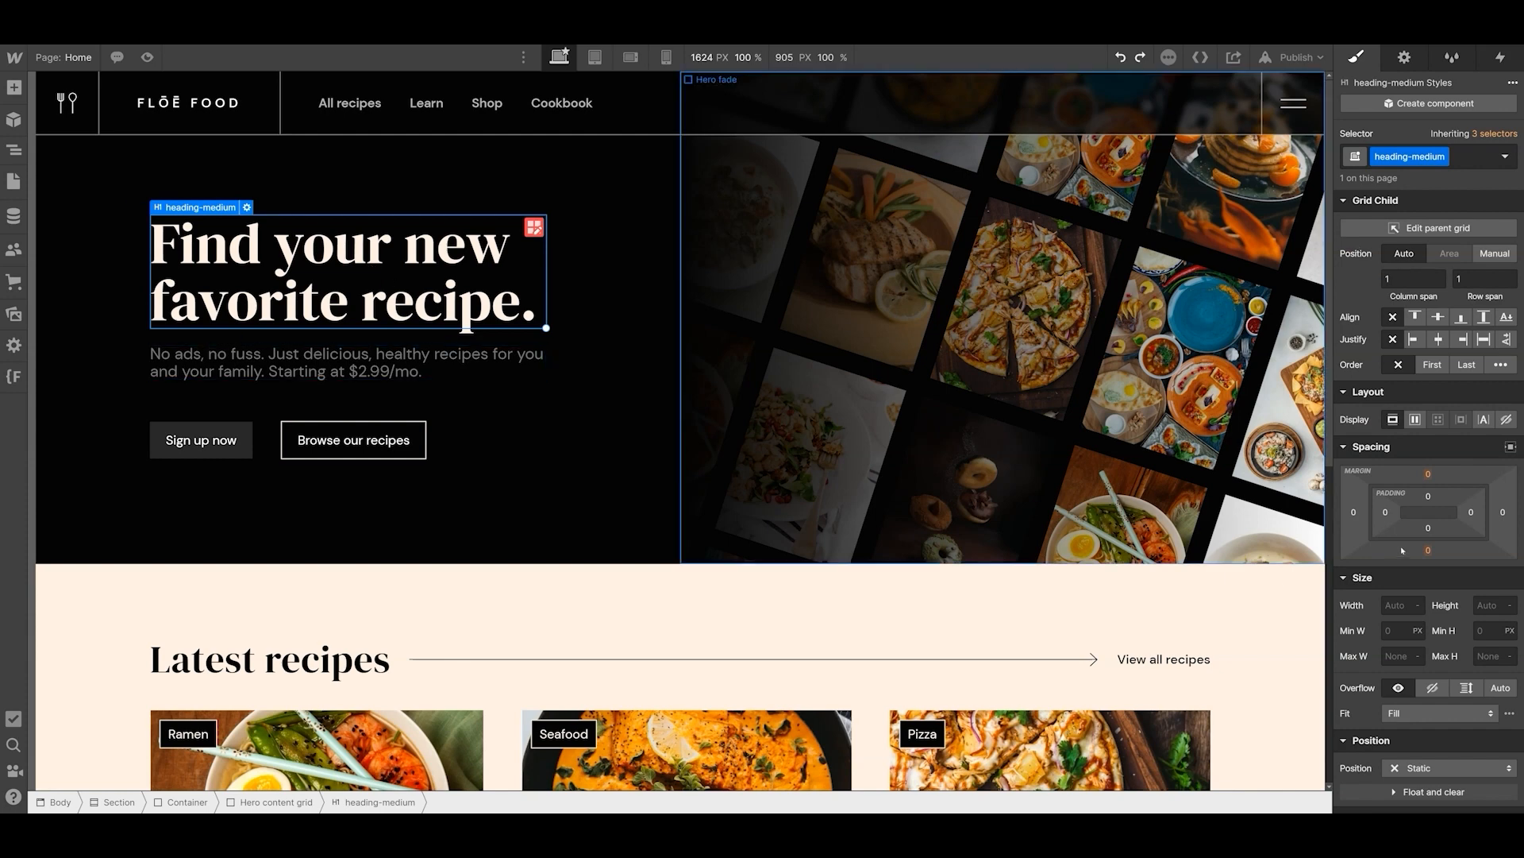
{"action": "left_click", "coordinate": [380, 371]}
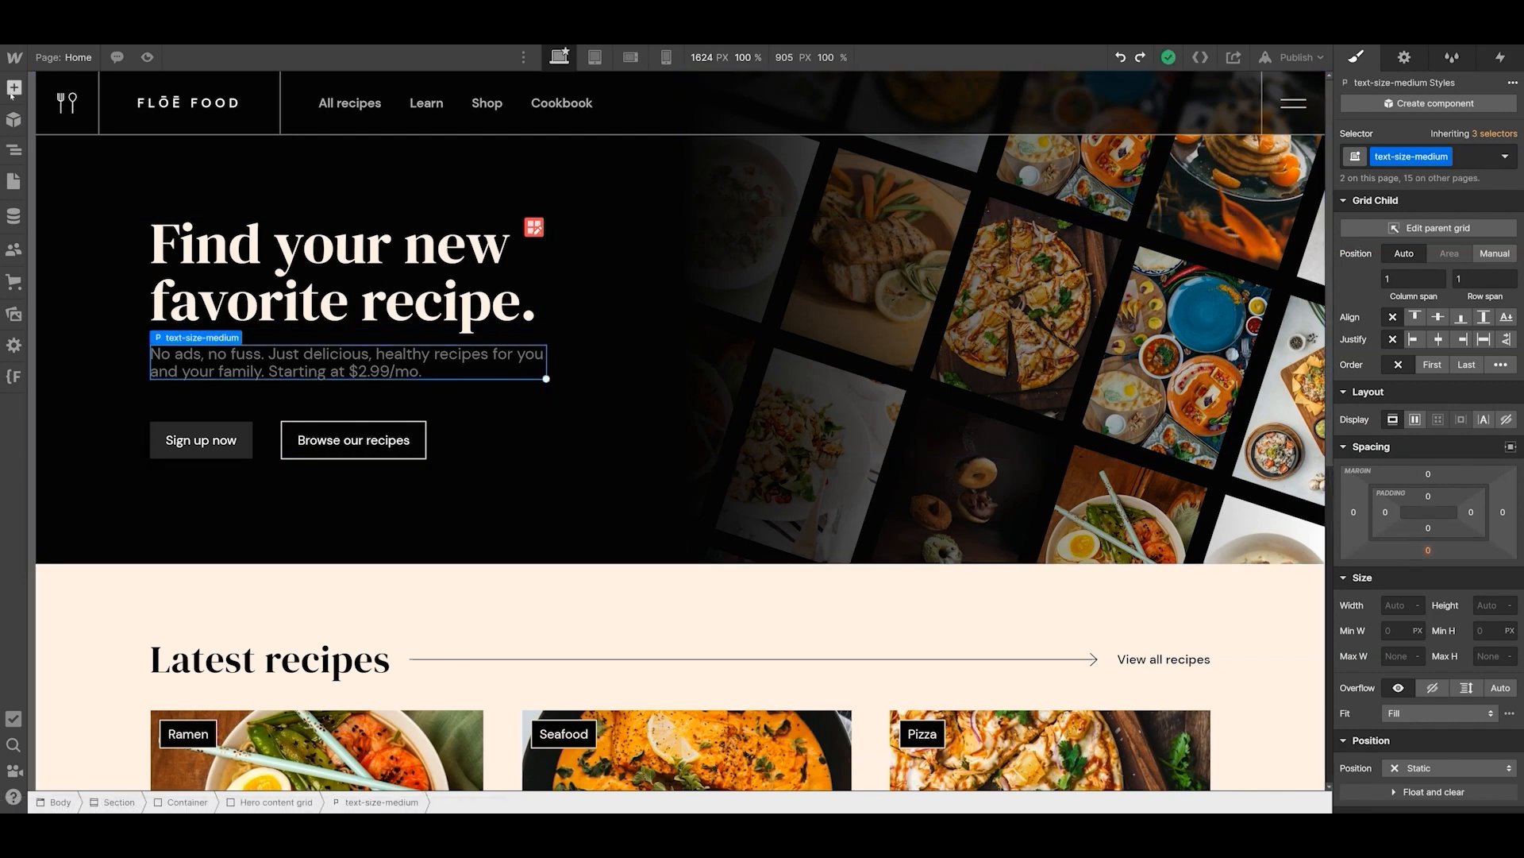
{"action": "left_click", "coordinate": [1470, 157]}
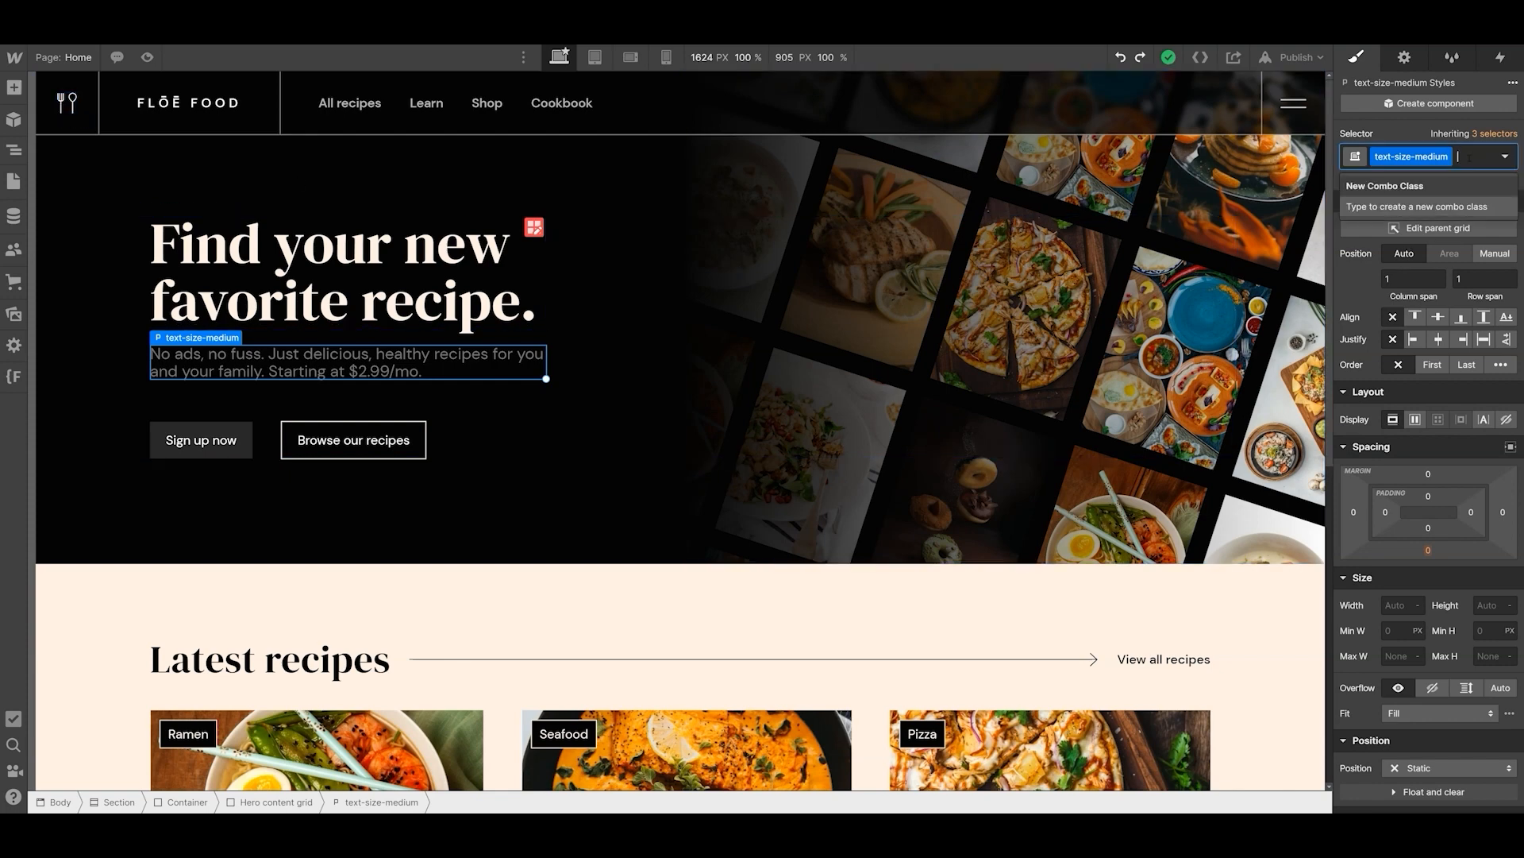
{"action": "type", "text": "max-widd"}
{"action": "key", "text": "BackSpace"}
{"action": "type", "text": "th"}
{"action": "key", "text": "Return"}
- Set the hero paragraph's maximum width to 420 px and adjust it to 430 px
{"action": "left_click", "coordinate": [1401, 678]}
{"action": "type", "text": "420"}
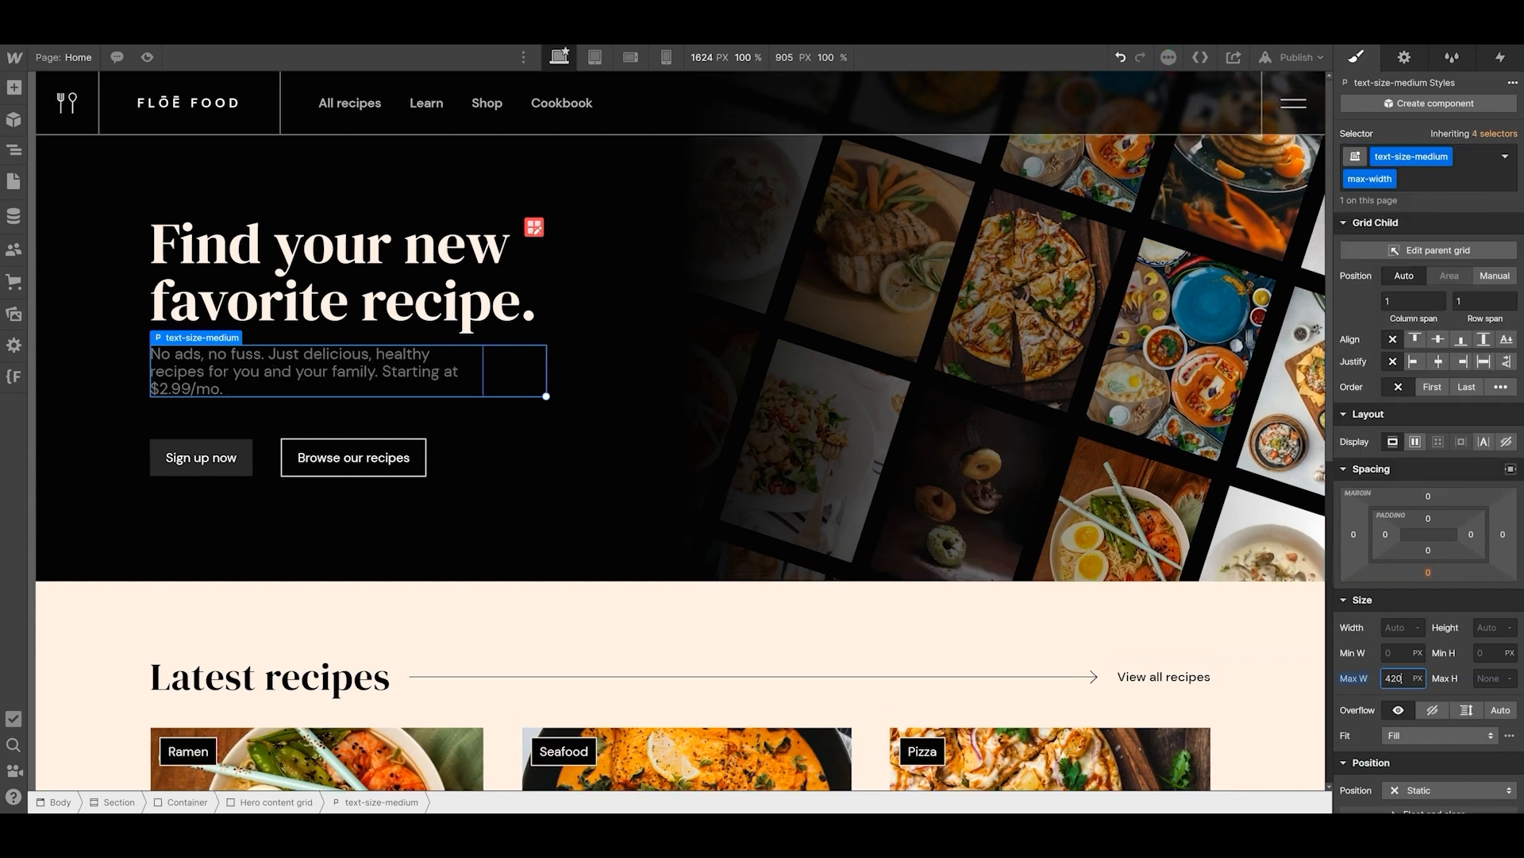
{"action": "type", "text": "30"}
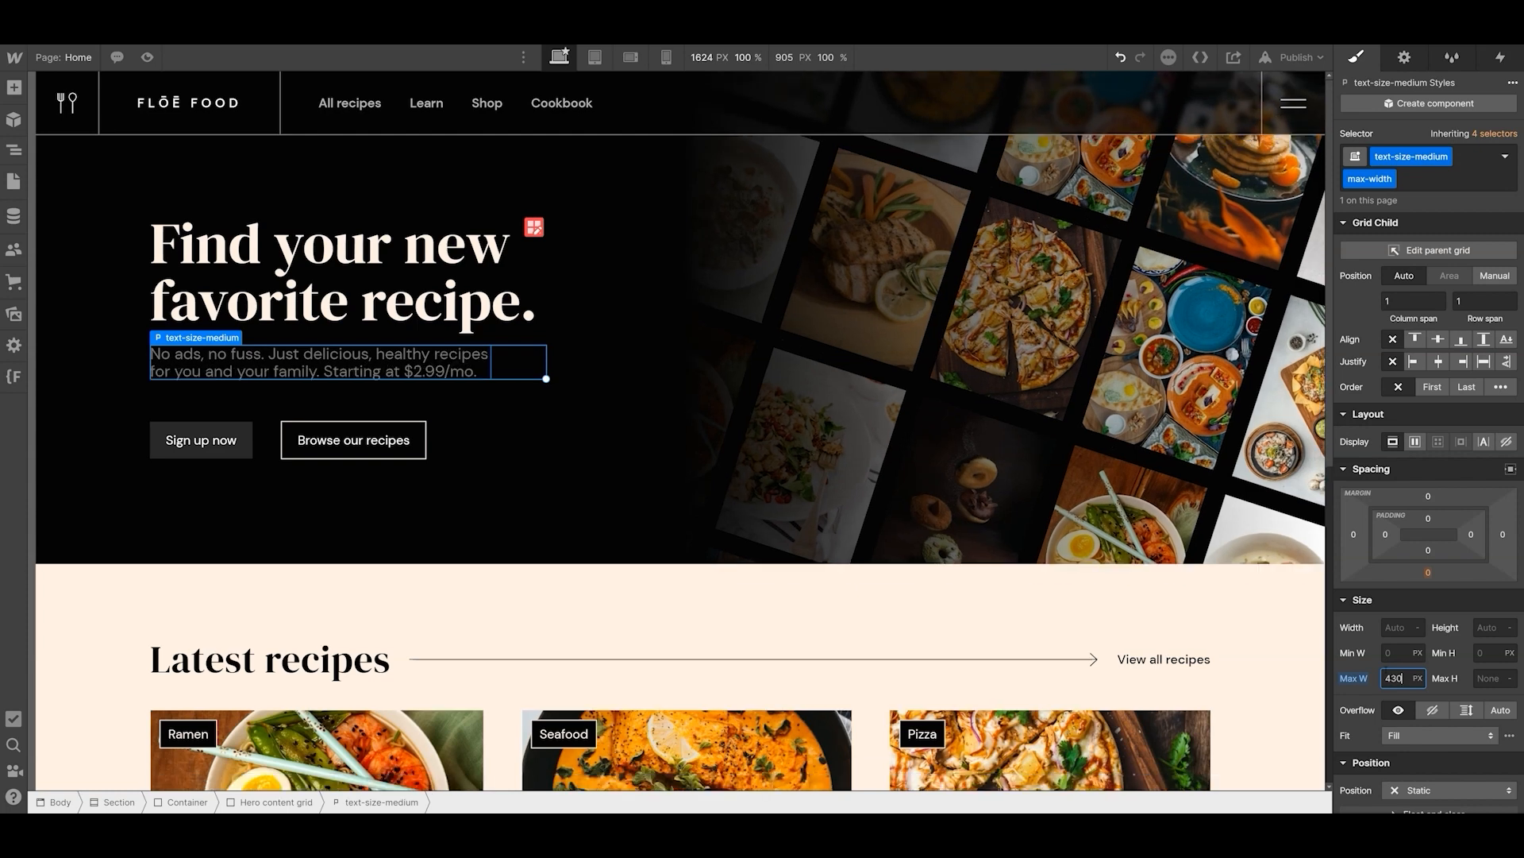
{"action": "left_click", "coordinate": [460, 425]}
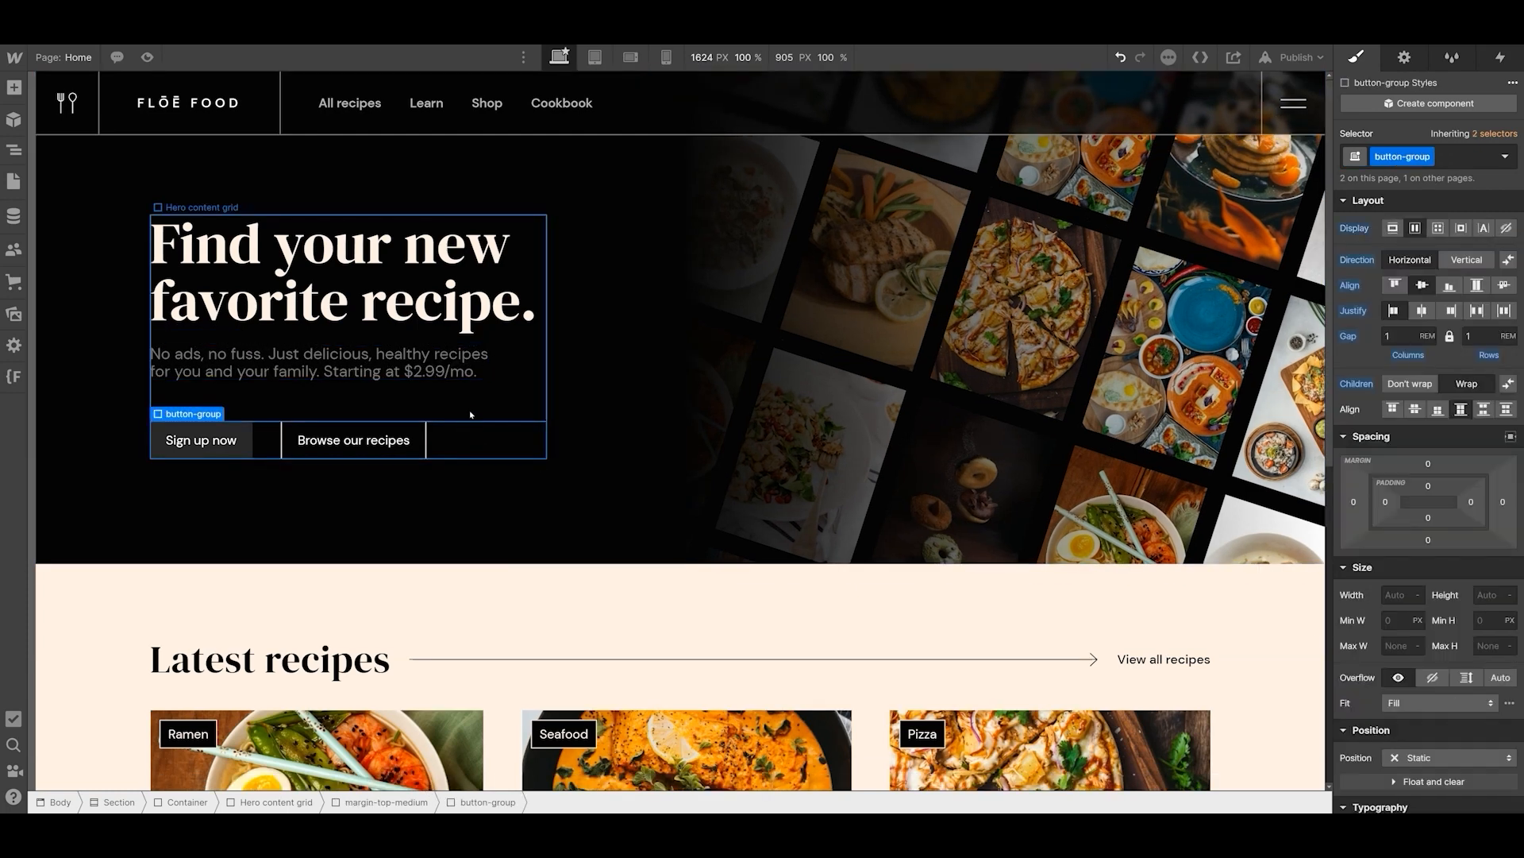
{"action": "left_click", "coordinate": [223, 364]}
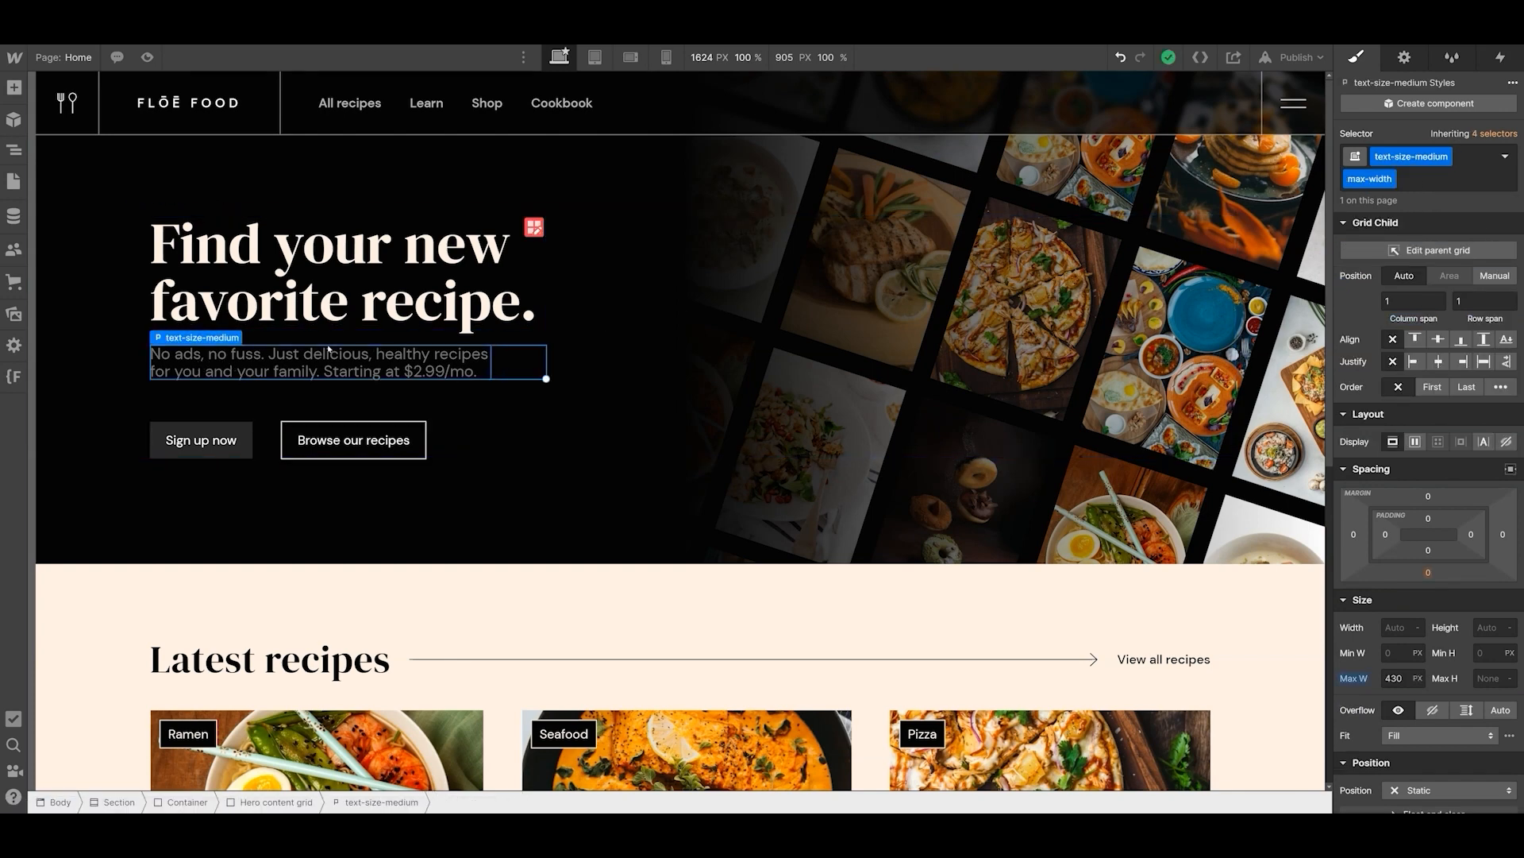
{"action": "left_click_drag", "start_coordinate": [1517, 428], "coordinate": [927, 429]}
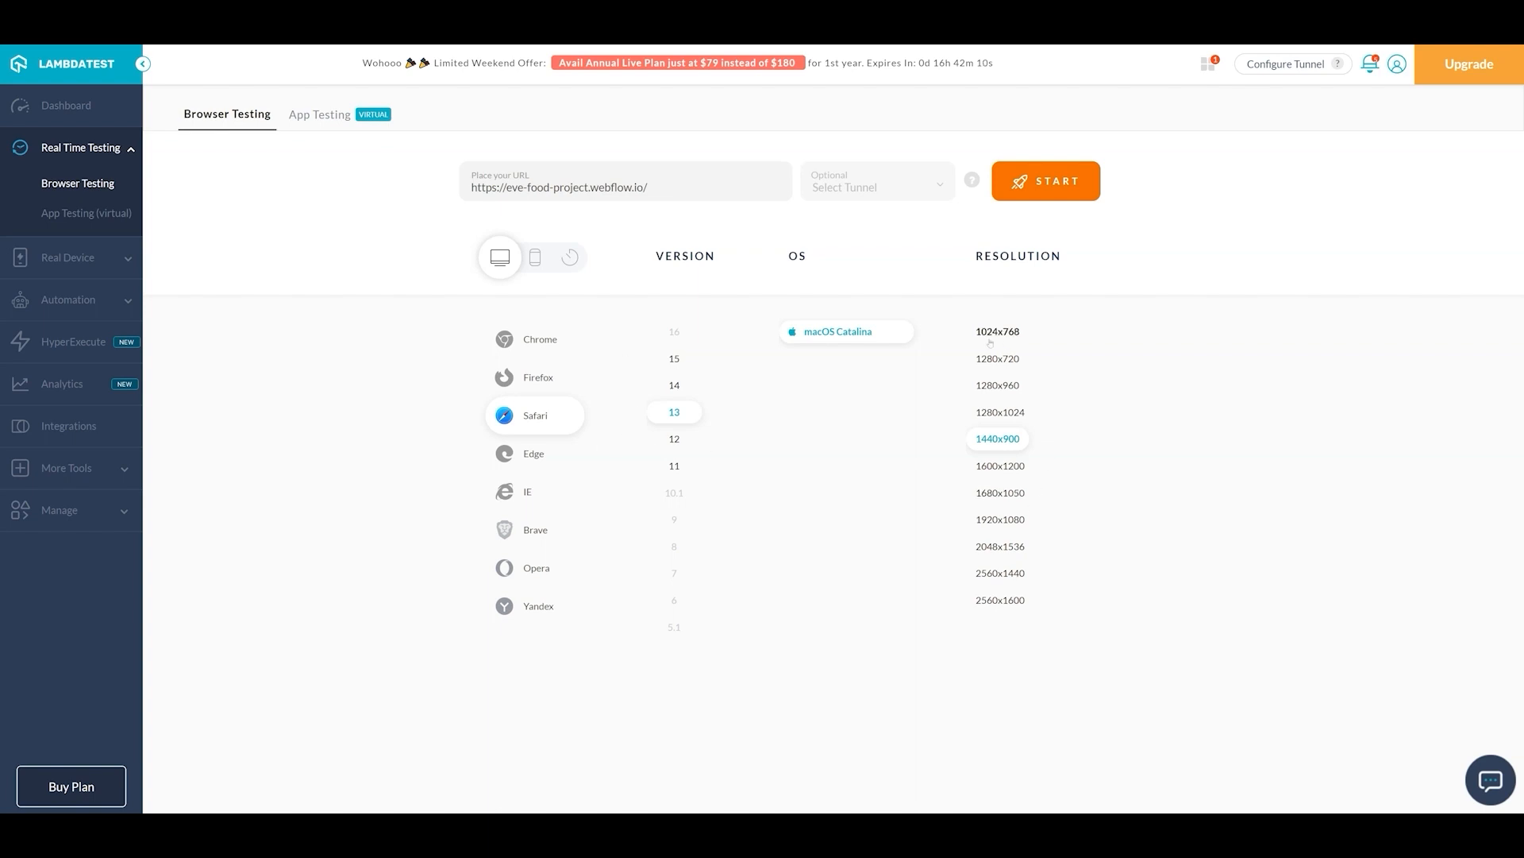
- Test the published site in LambdaTest using desktop Safari 13 on macOS Catalina at 1440x900, and look through the page
{"action": "left_click", "coordinate": [536, 257]}
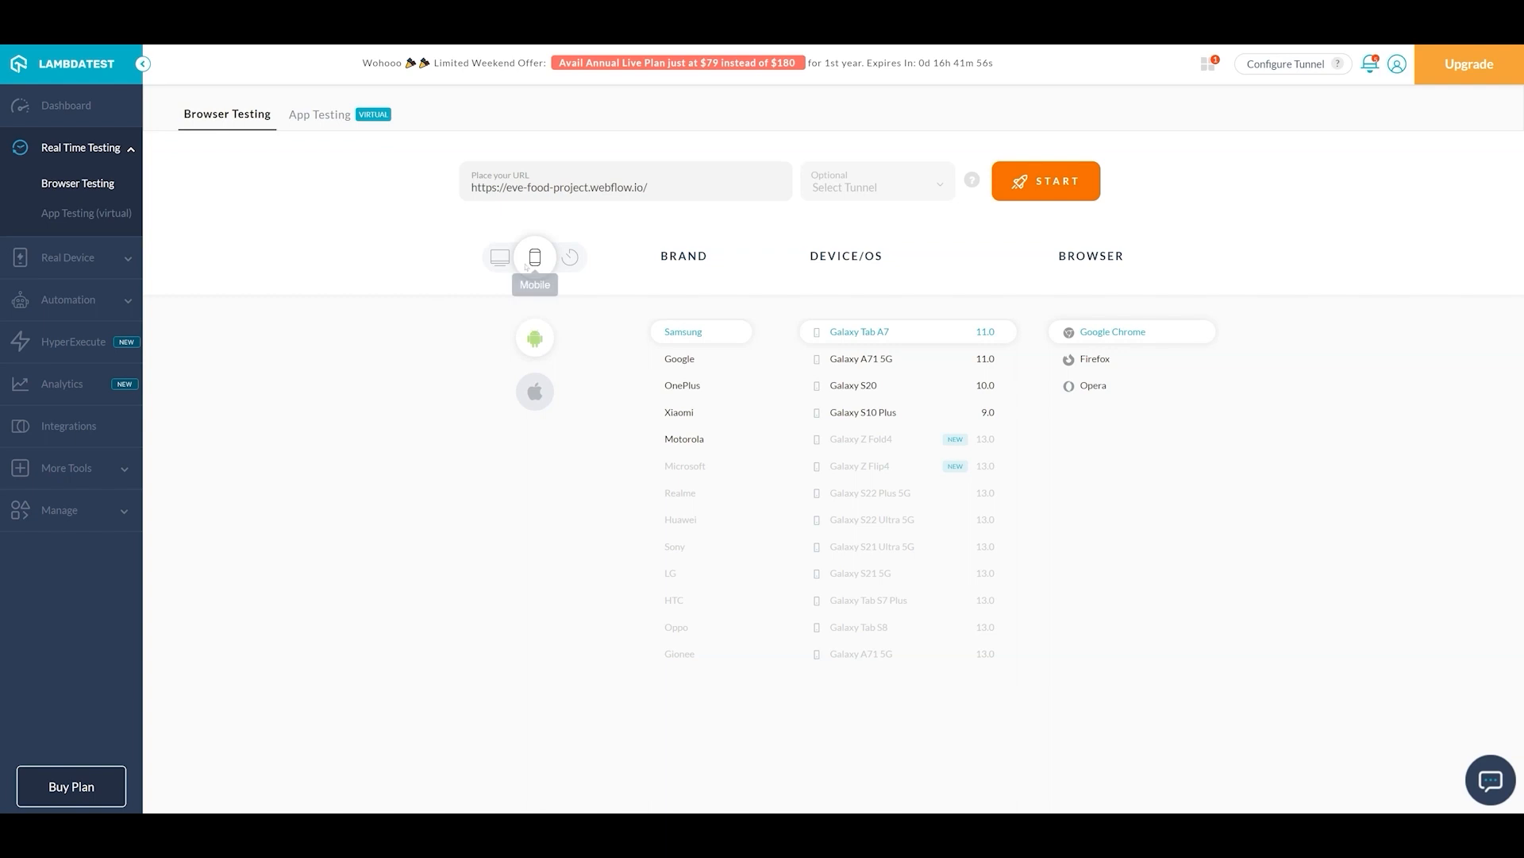
{"action": "left_click", "coordinate": [500, 256]}
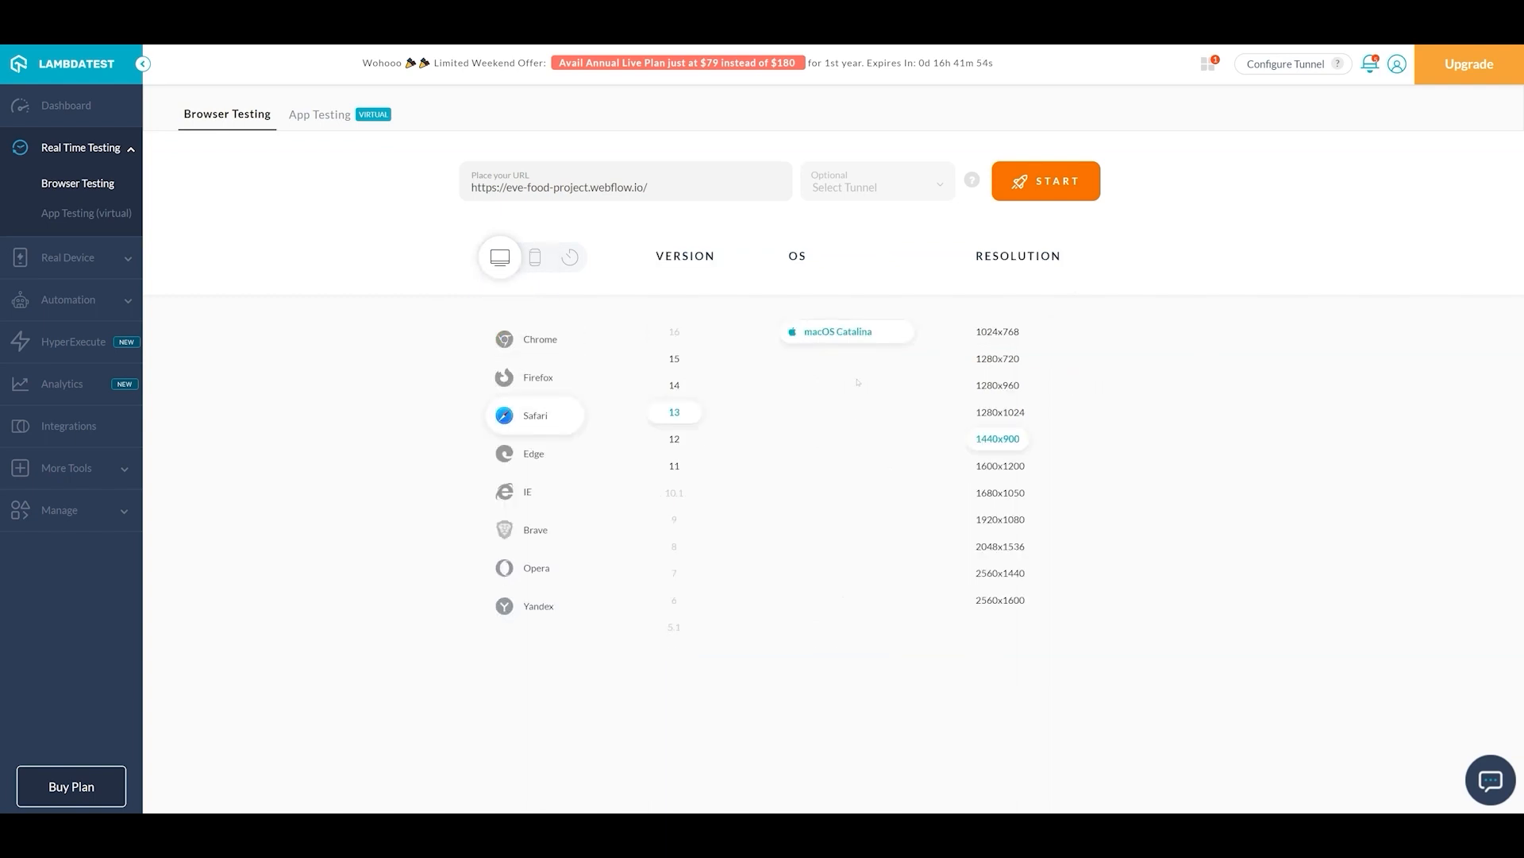
{"action": "left_click", "coordinate": [1072, 182]}
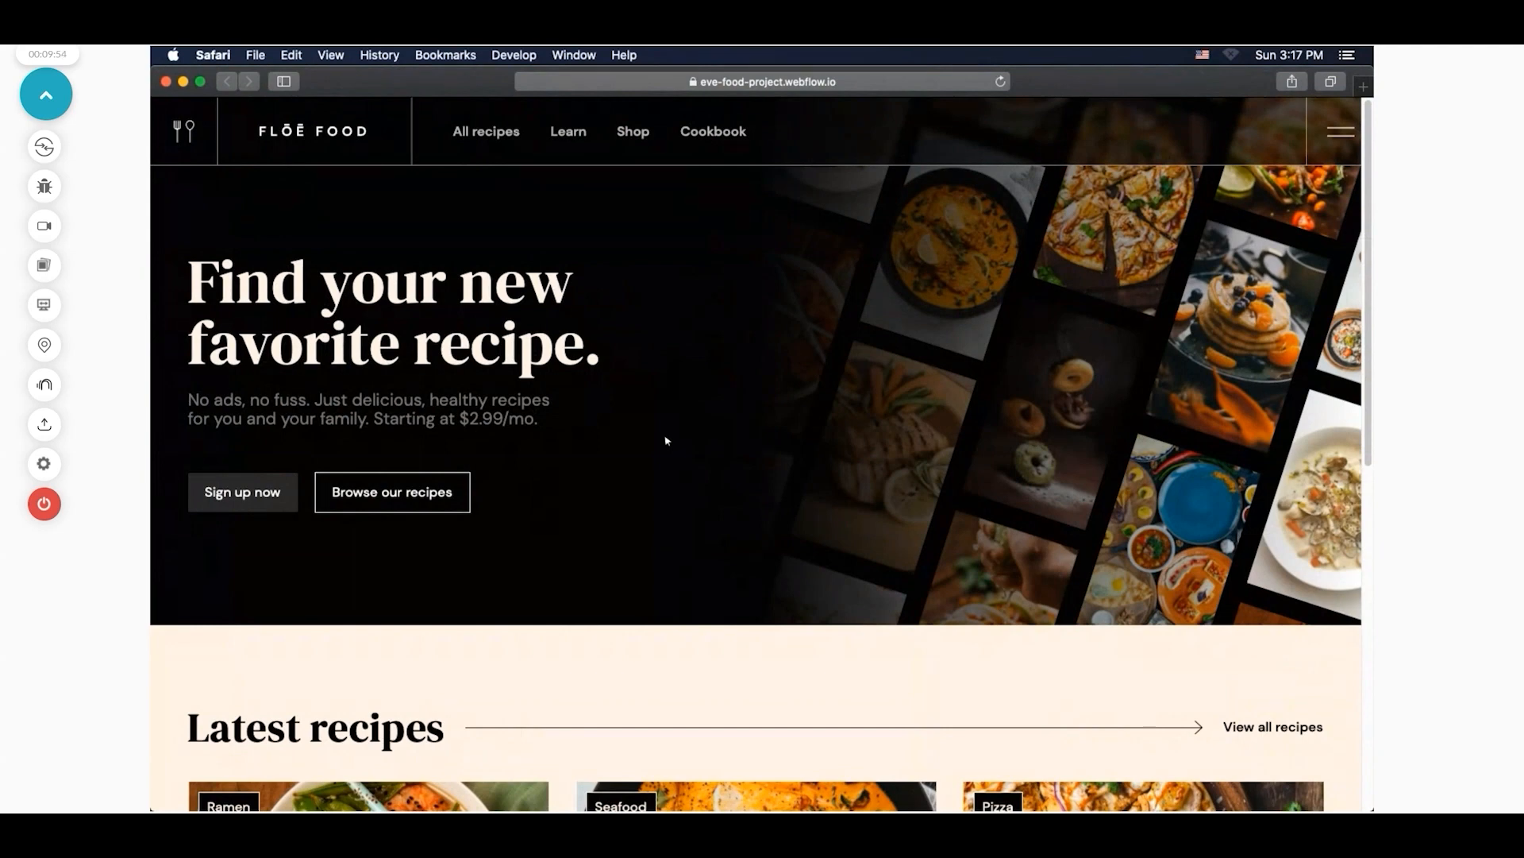
{"action": "scroll", "coordinate": [667, 441], "scroll_direction": "down", "scroll_amount": 10}
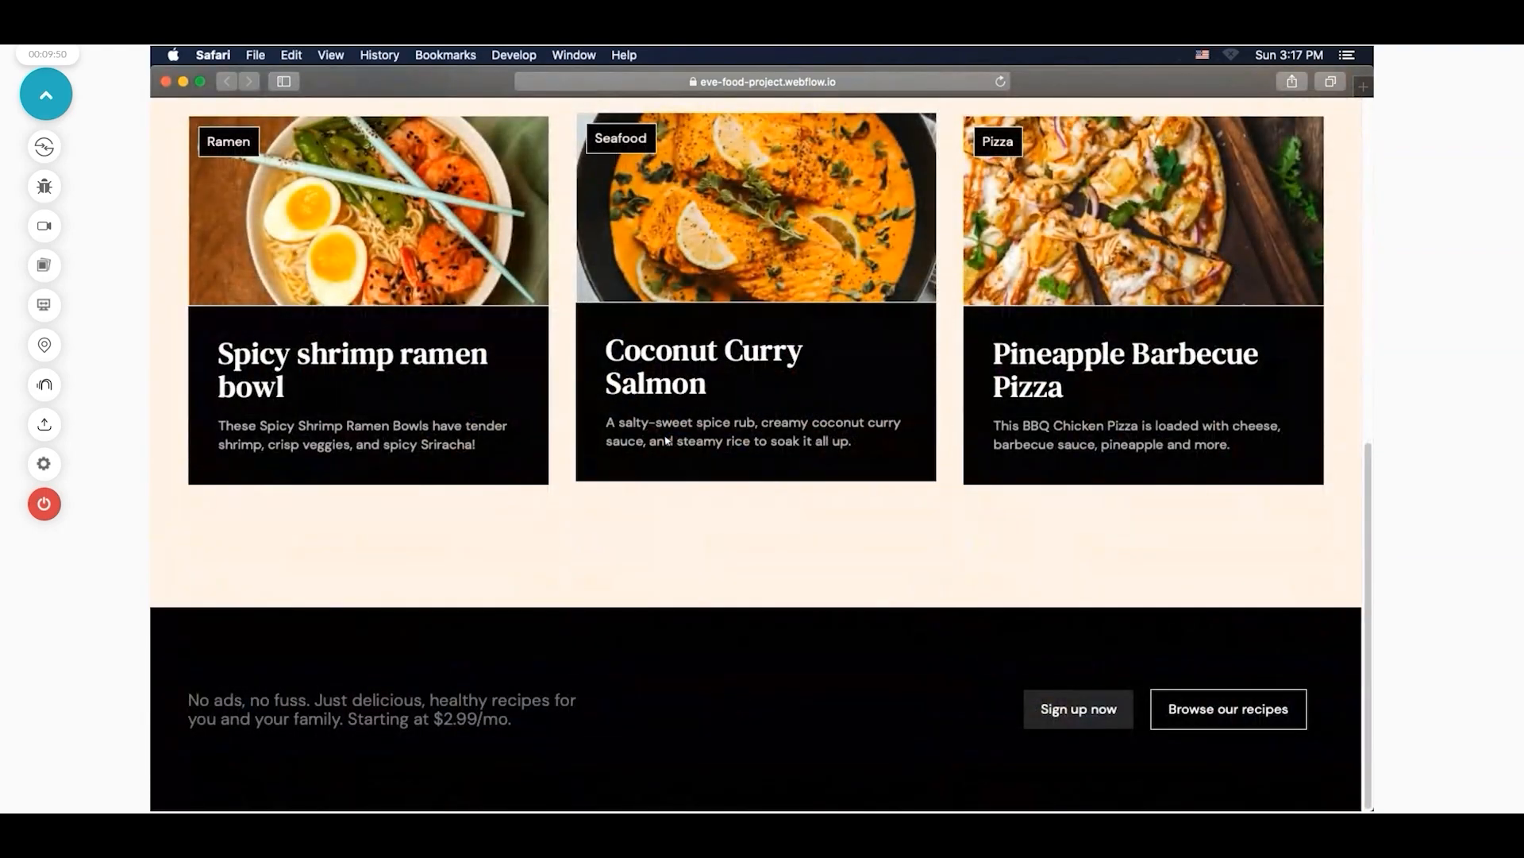
{"action": "scroll", "coordinate": [666, 441], "scroll_direction": "up", "scroll_amount": 10}
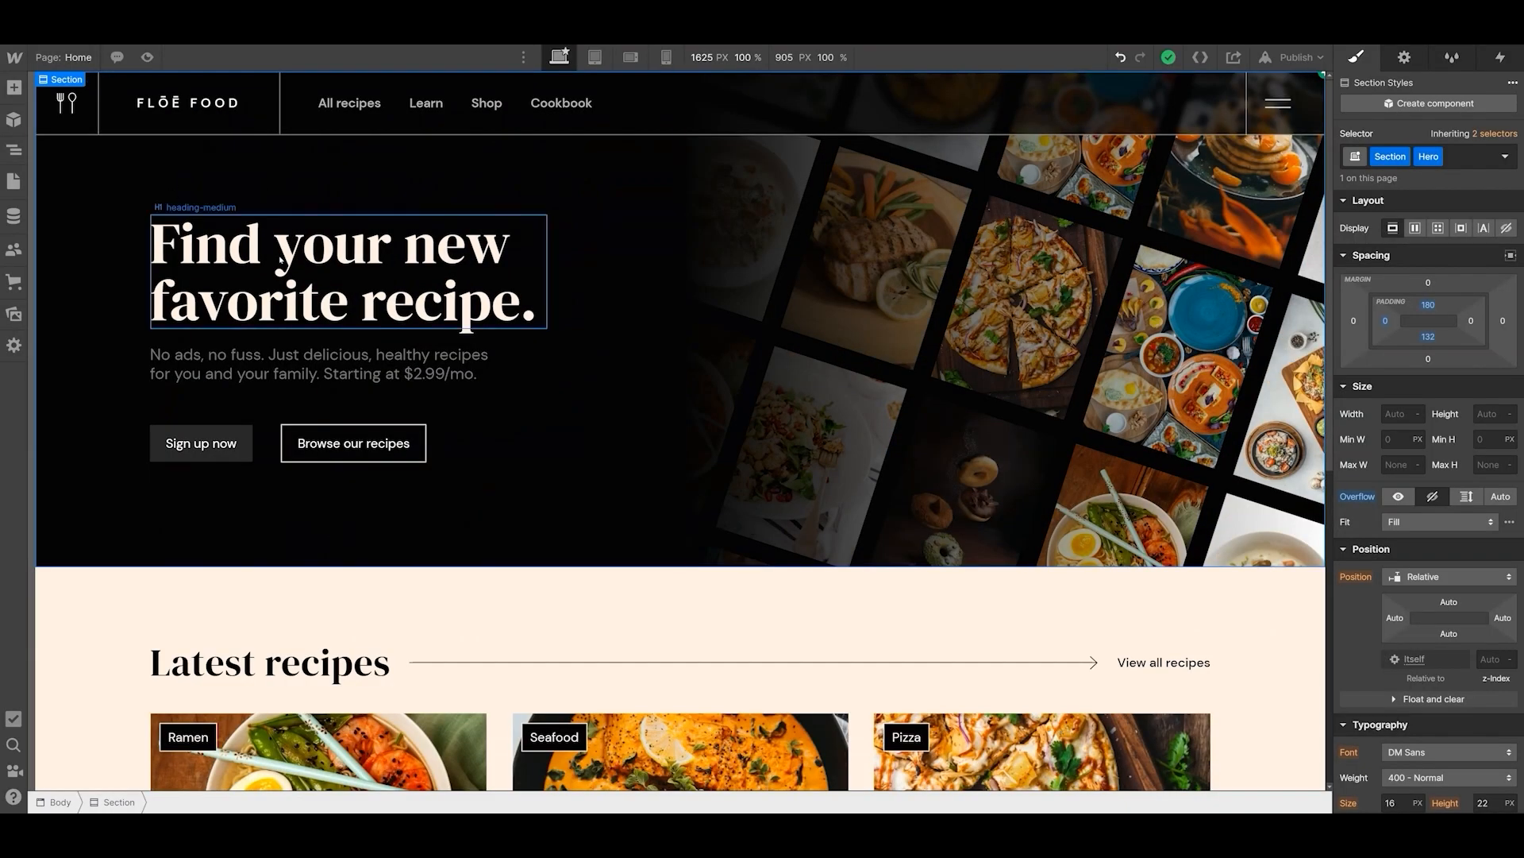
{"action": "left_click", "coordinate": [301, 265]}
{"action": "left_click", "coordinate": [317, 364]}
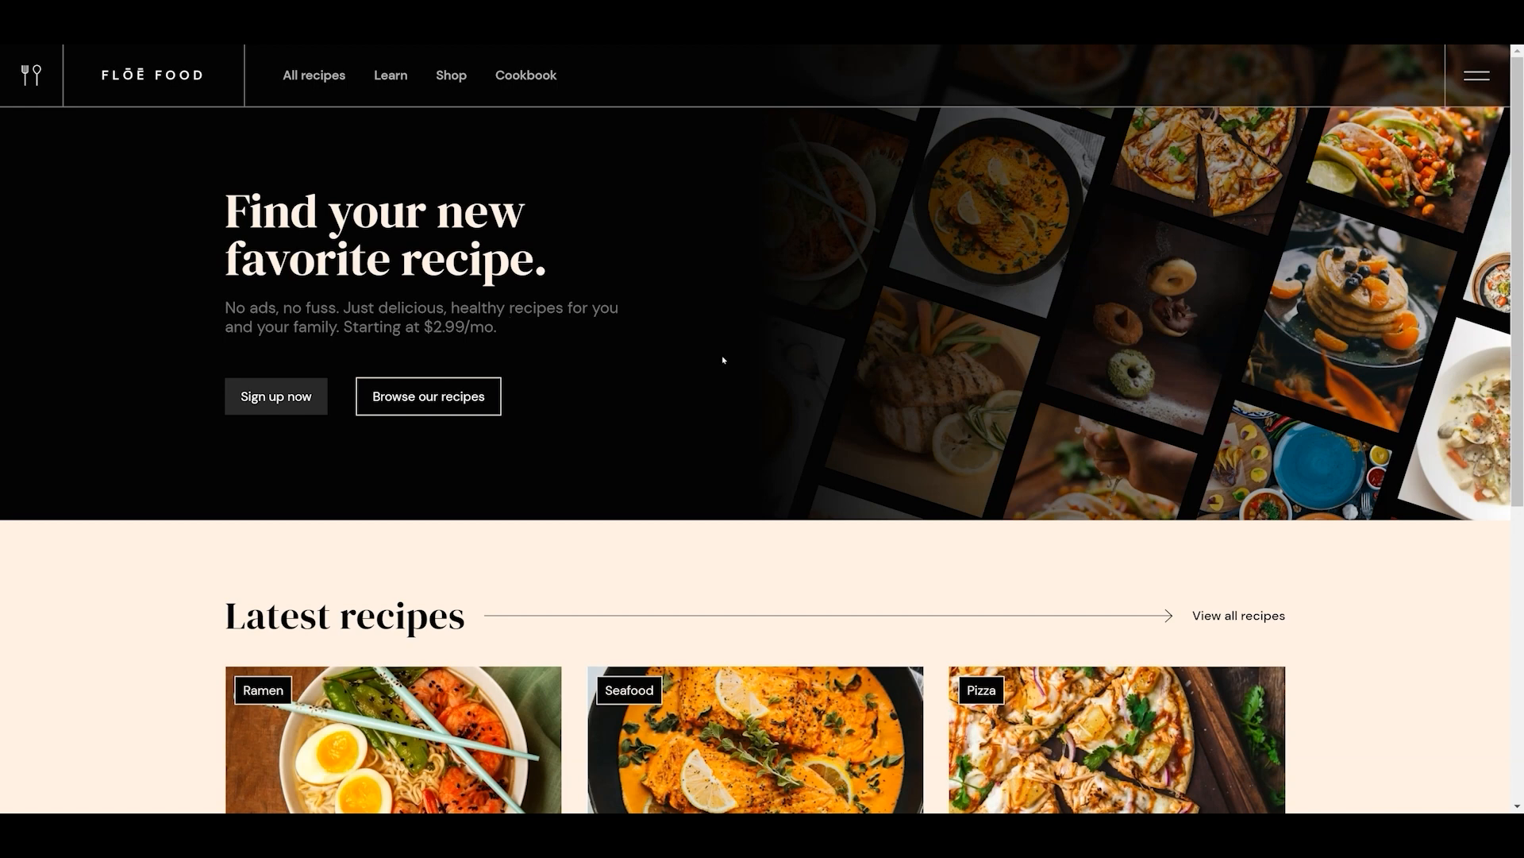
- Set the browser's font size to Very large in its appearance settings
{"action": "key", "text": "alt+f"}
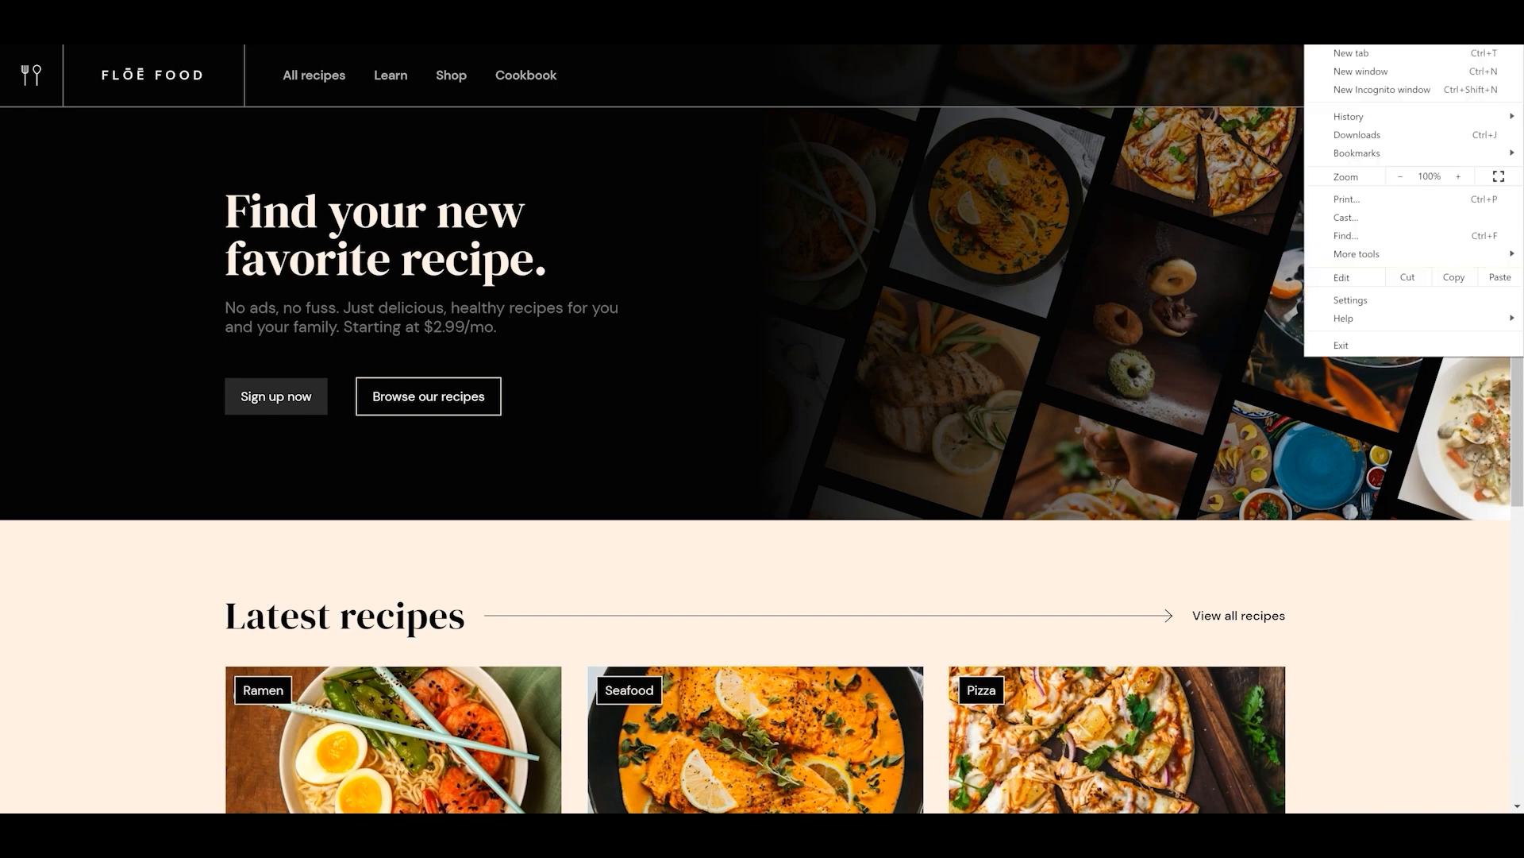
{"action": "left_click", "coordinate": [1399, 300]}
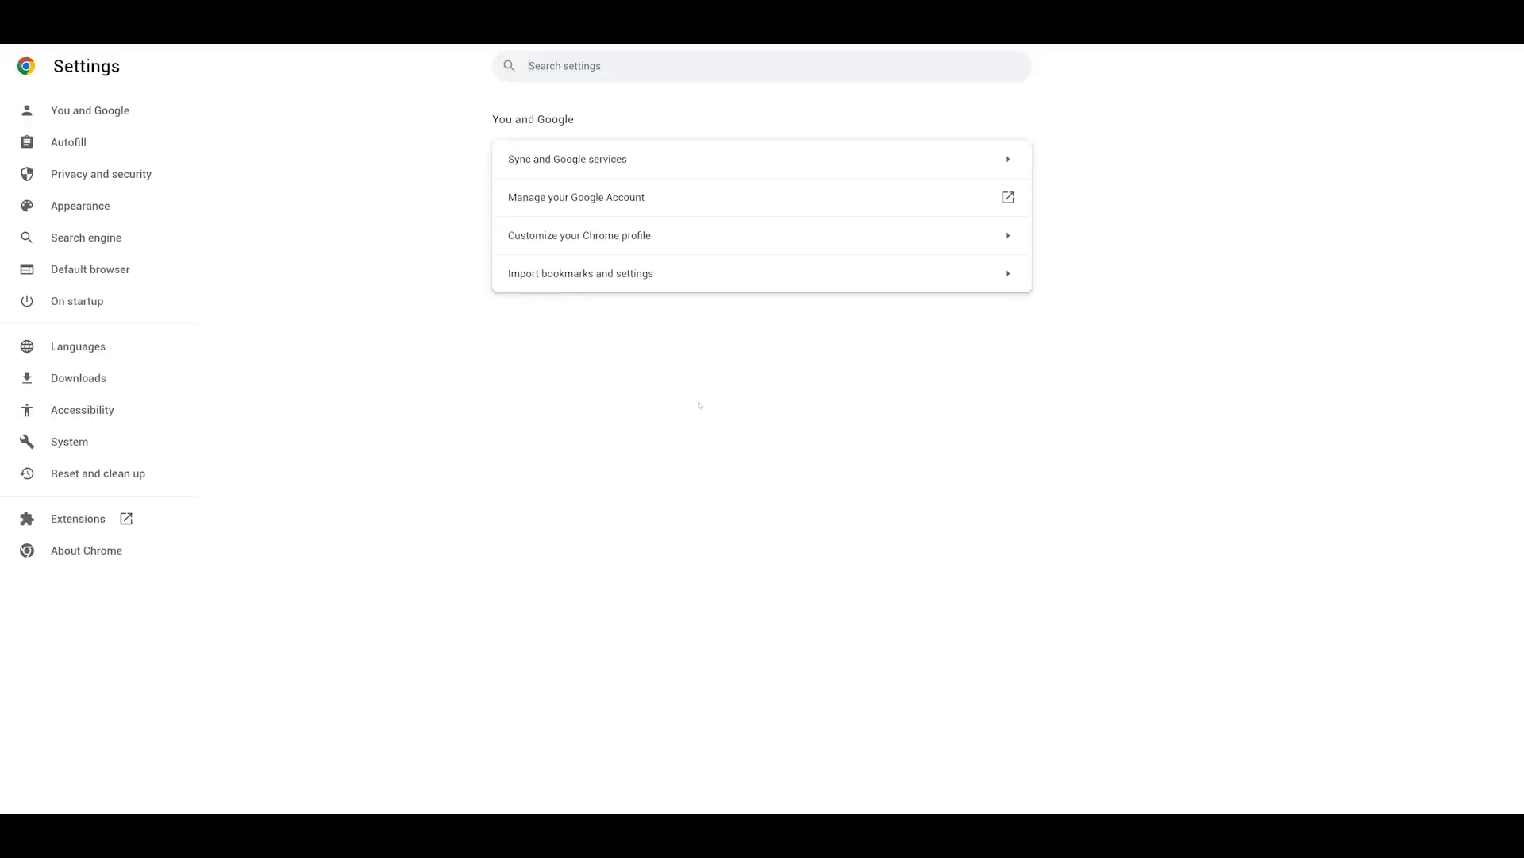
{"action": "left_click", "coordinate": [105, 206]}
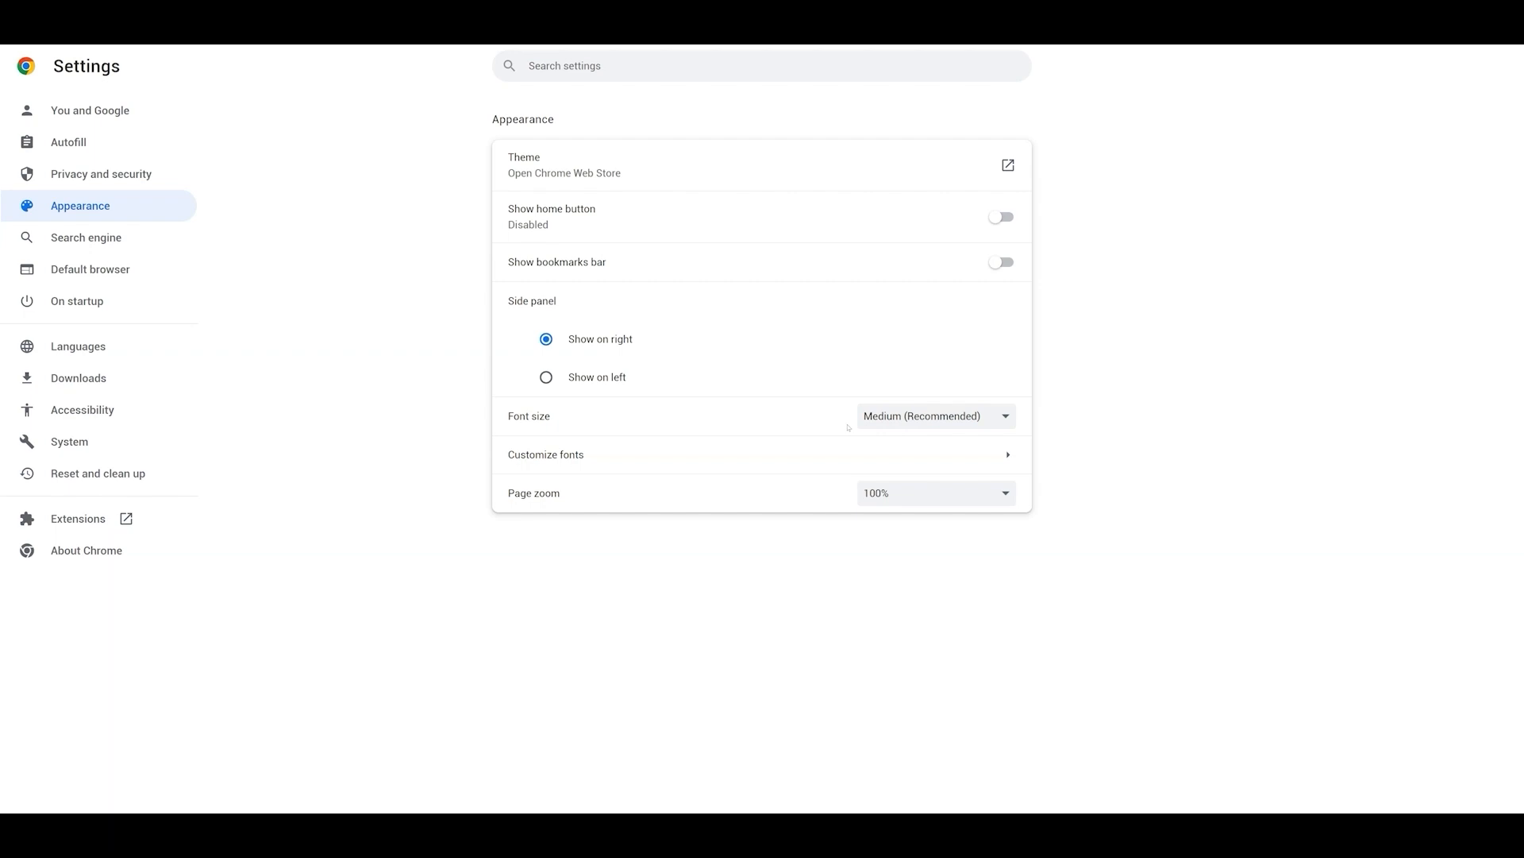
{"action": "left_click", "coordinate": [908, 418]}
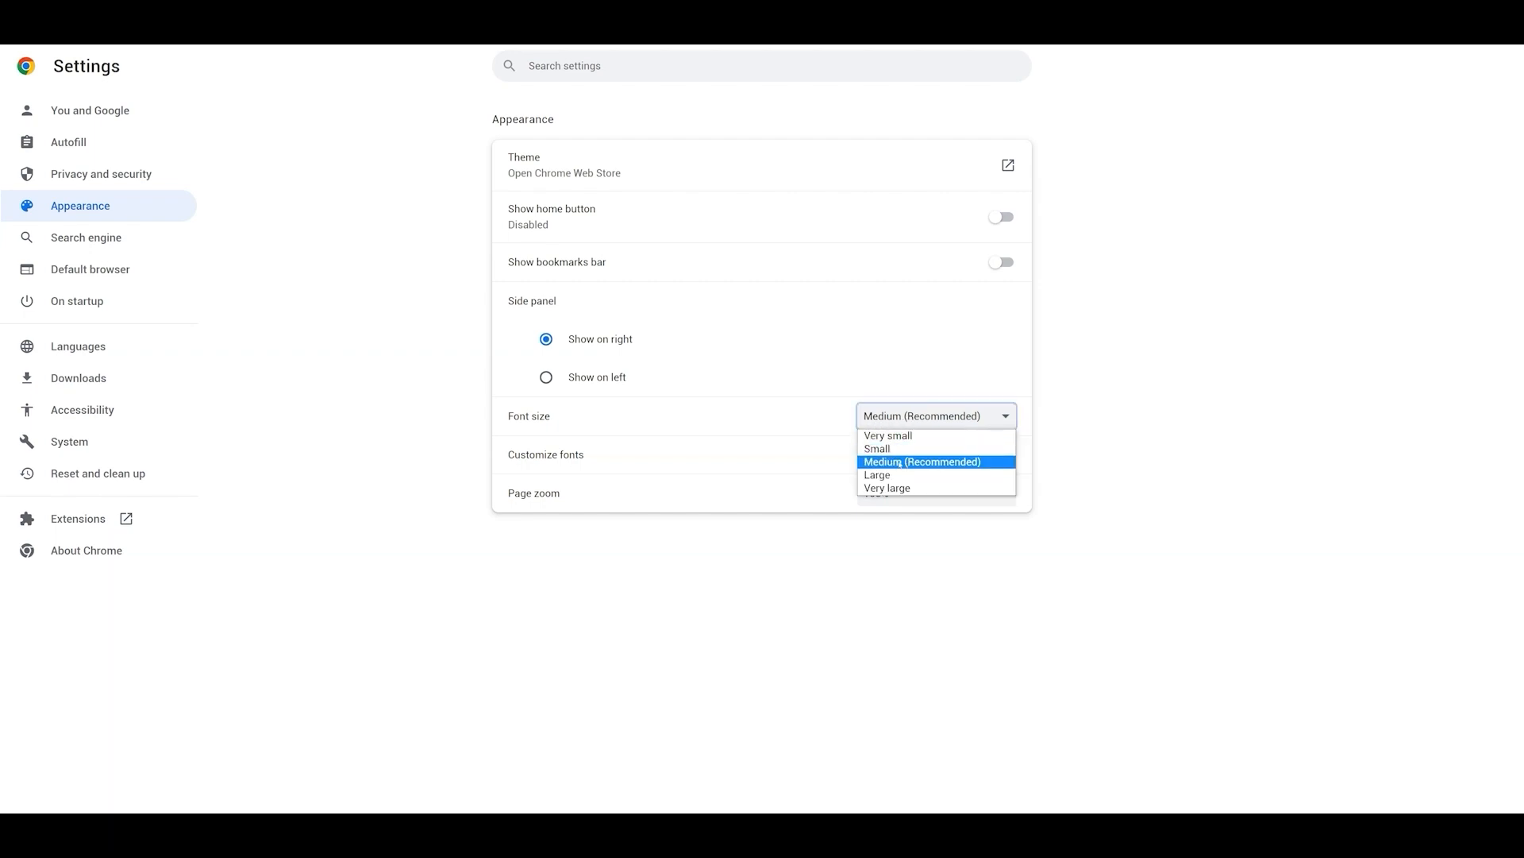
{"action": "left_click", "coordinate": [899, 487]}
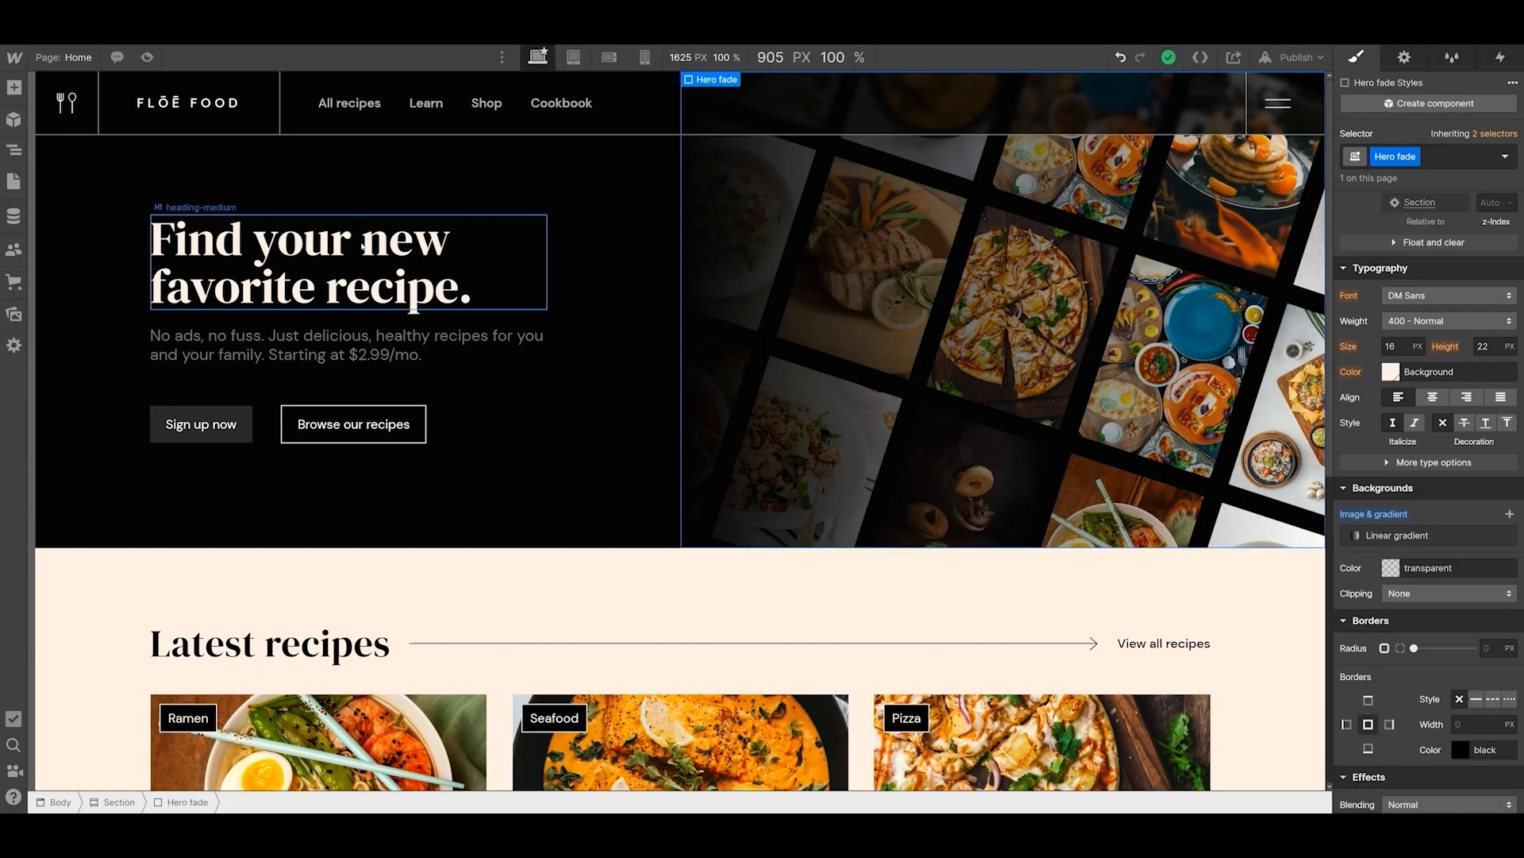
- Convert the hero heading's font size to rem by dividing 60 by 16, giving 3.75 rem
{"action": "left_click", "coordinate": [355, 252]}
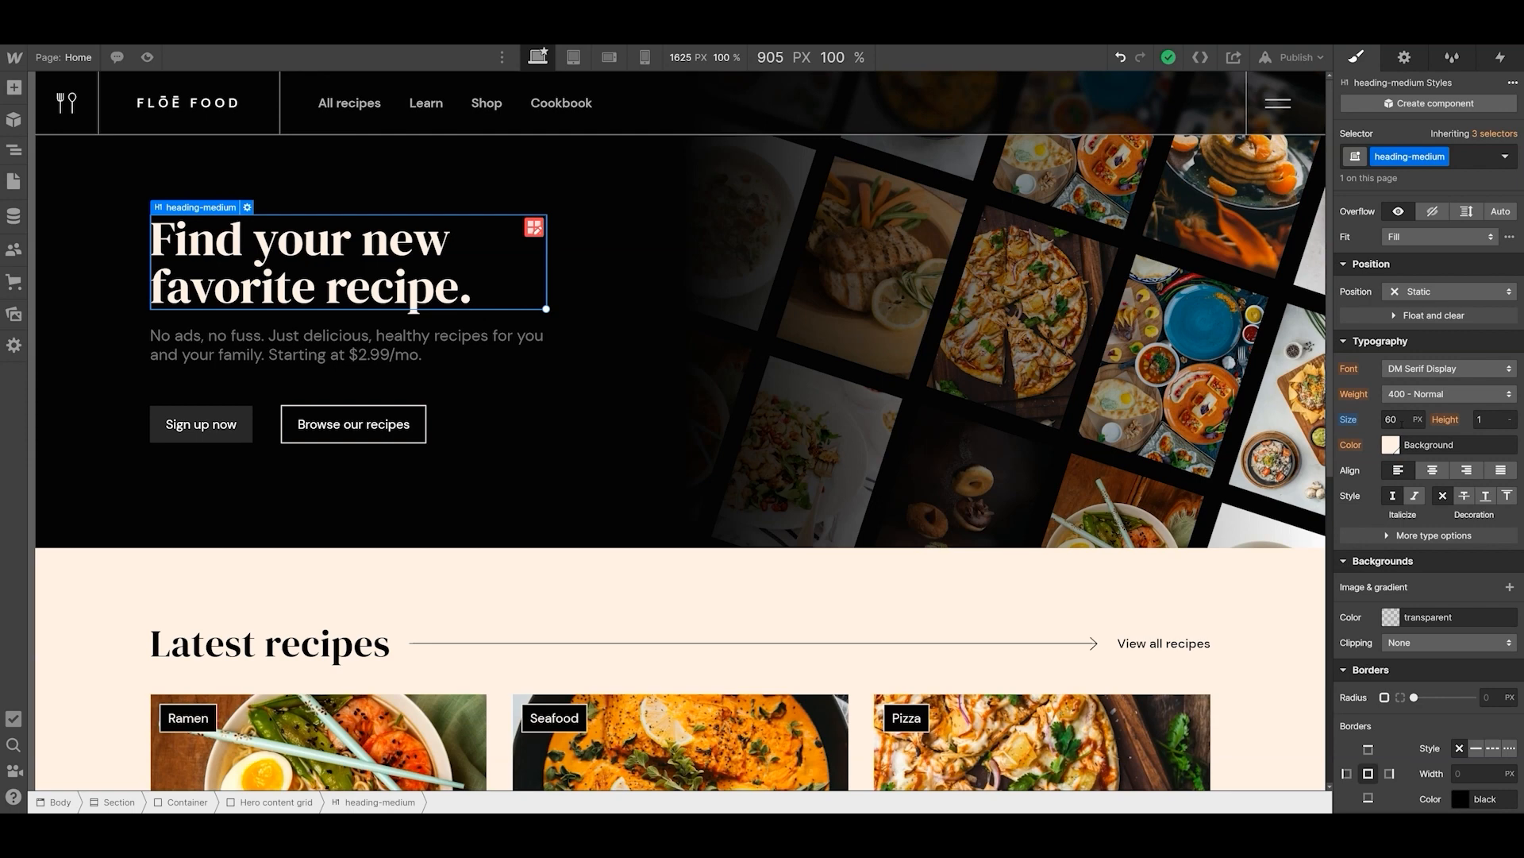
{"action": "left_click", "coordinate": [1402, 423]}
{"action": "type", "text": "60/16re"}
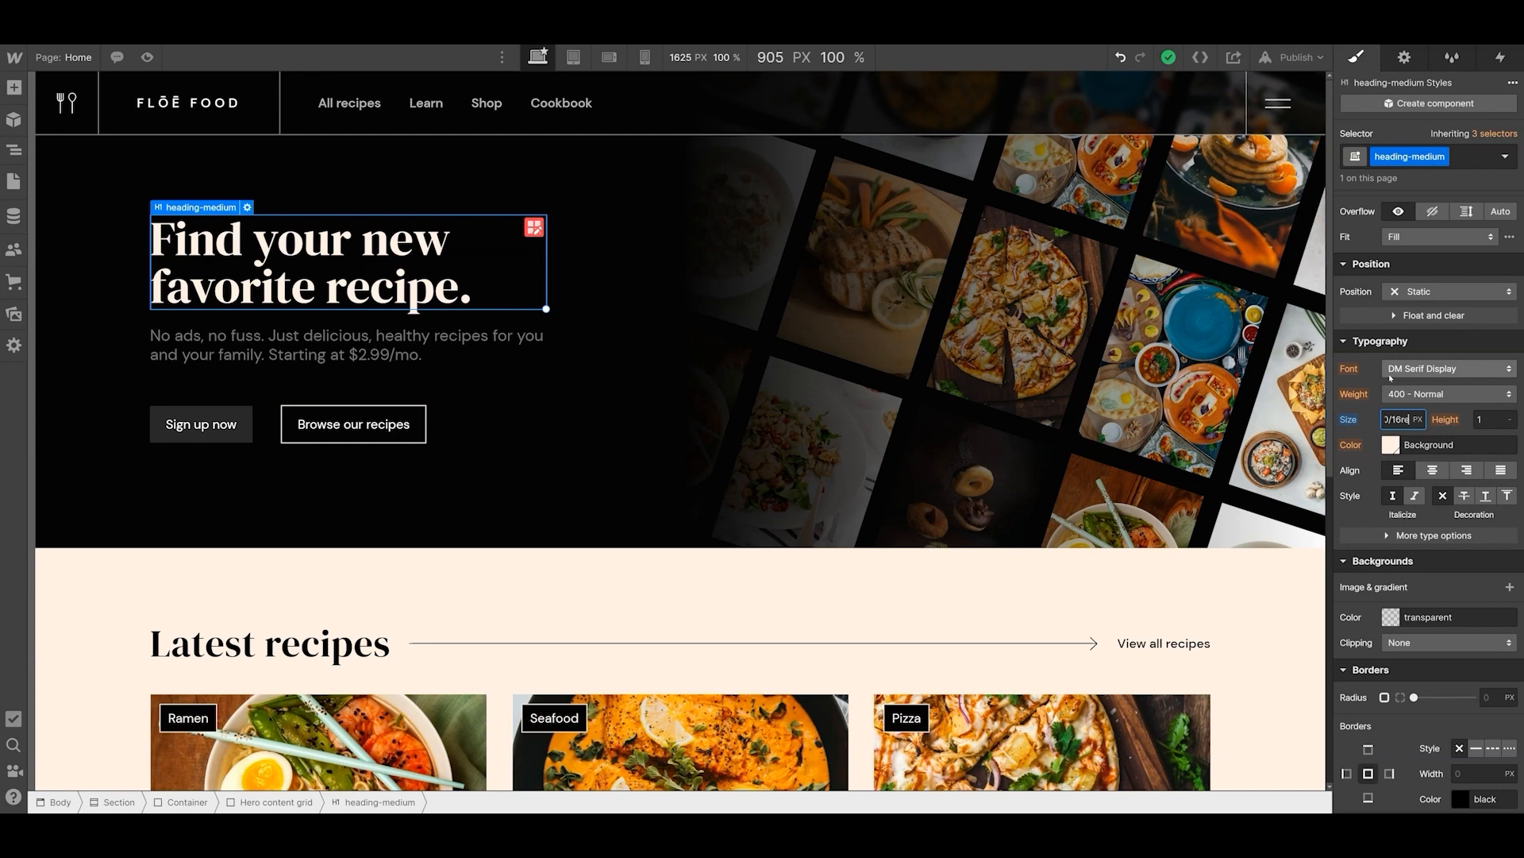
{"action": "key", "text": "Return"}
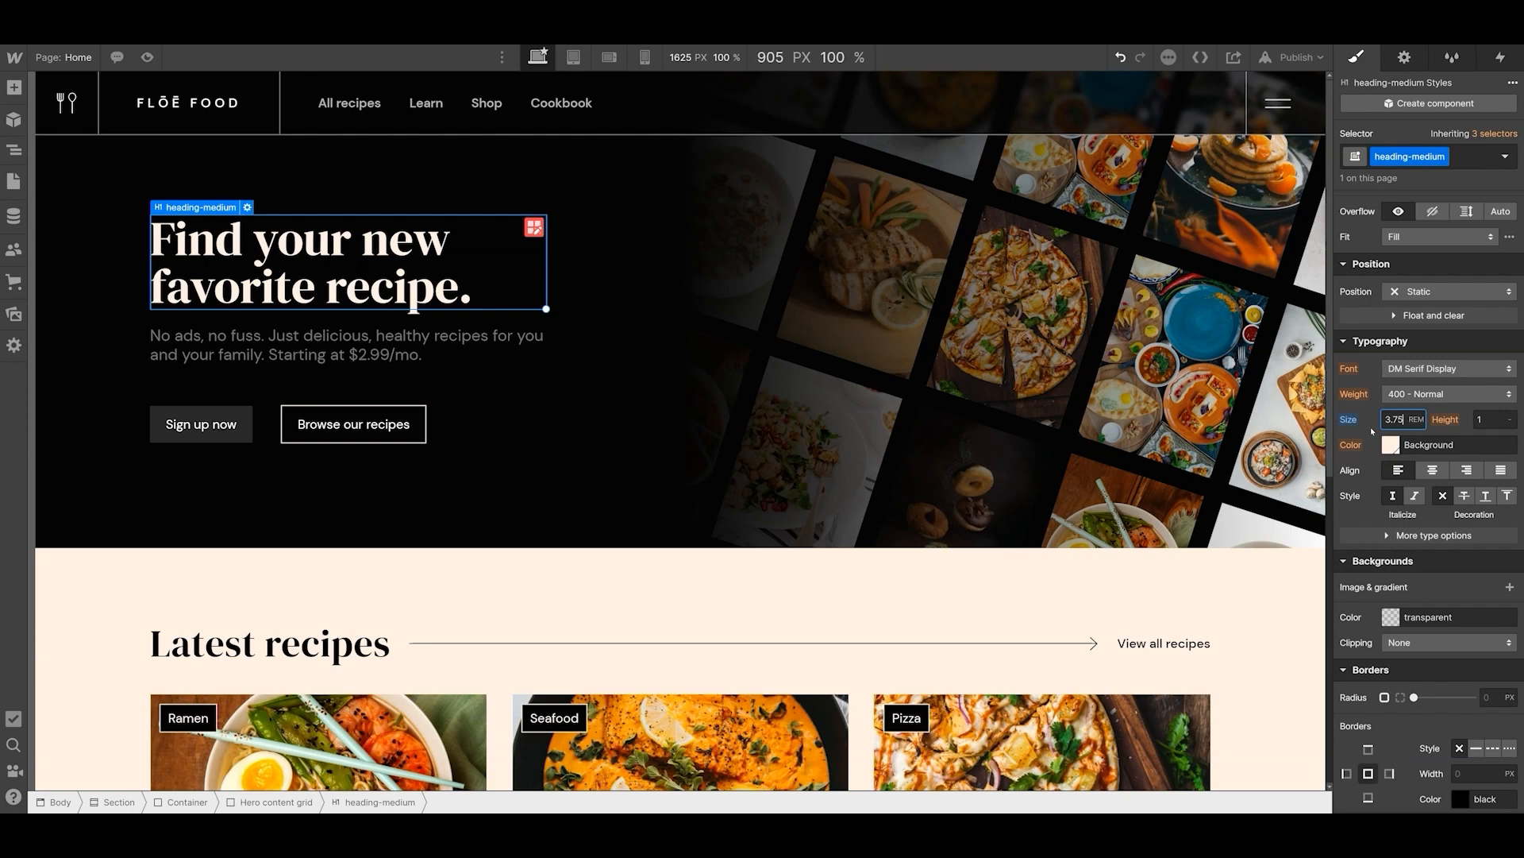
- Set the text-size-medium hero paragraph's font size to 1.25 rem and publish the site to the selected webflow.io domain
{"action": "left_click", "coordinate": [371, 350]}
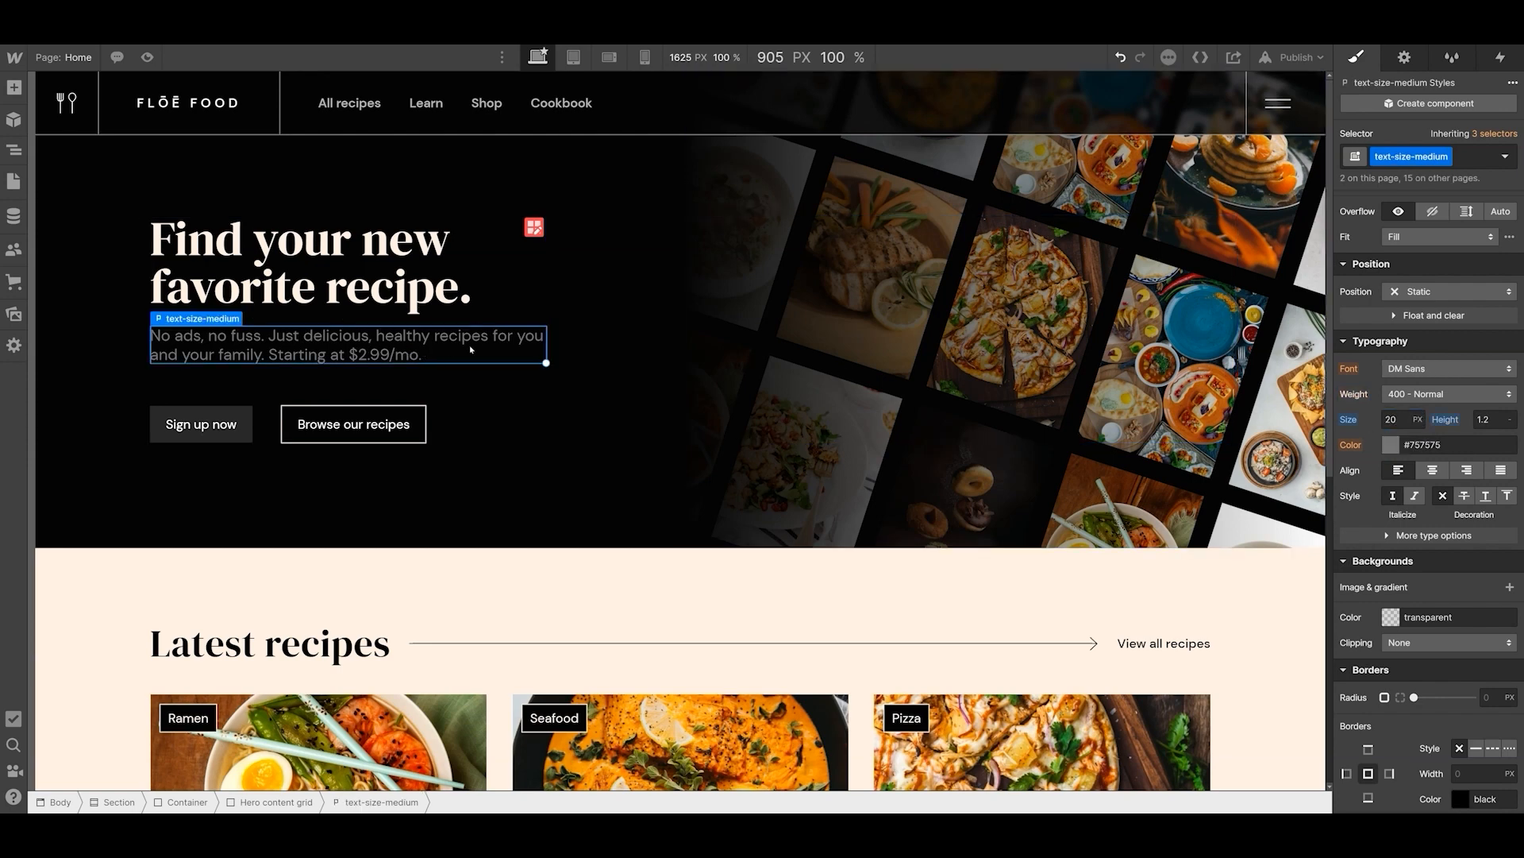
{"action": "left_click", "coordinate": [1391, 419]}
{"action": "type", "text": "16rem"}
{"action": "key", "text": "Return"}
{"action": "left_click", "coordinate": [1294, 58]}
{"action": "left_click", "coordinate": [1228, 255]}
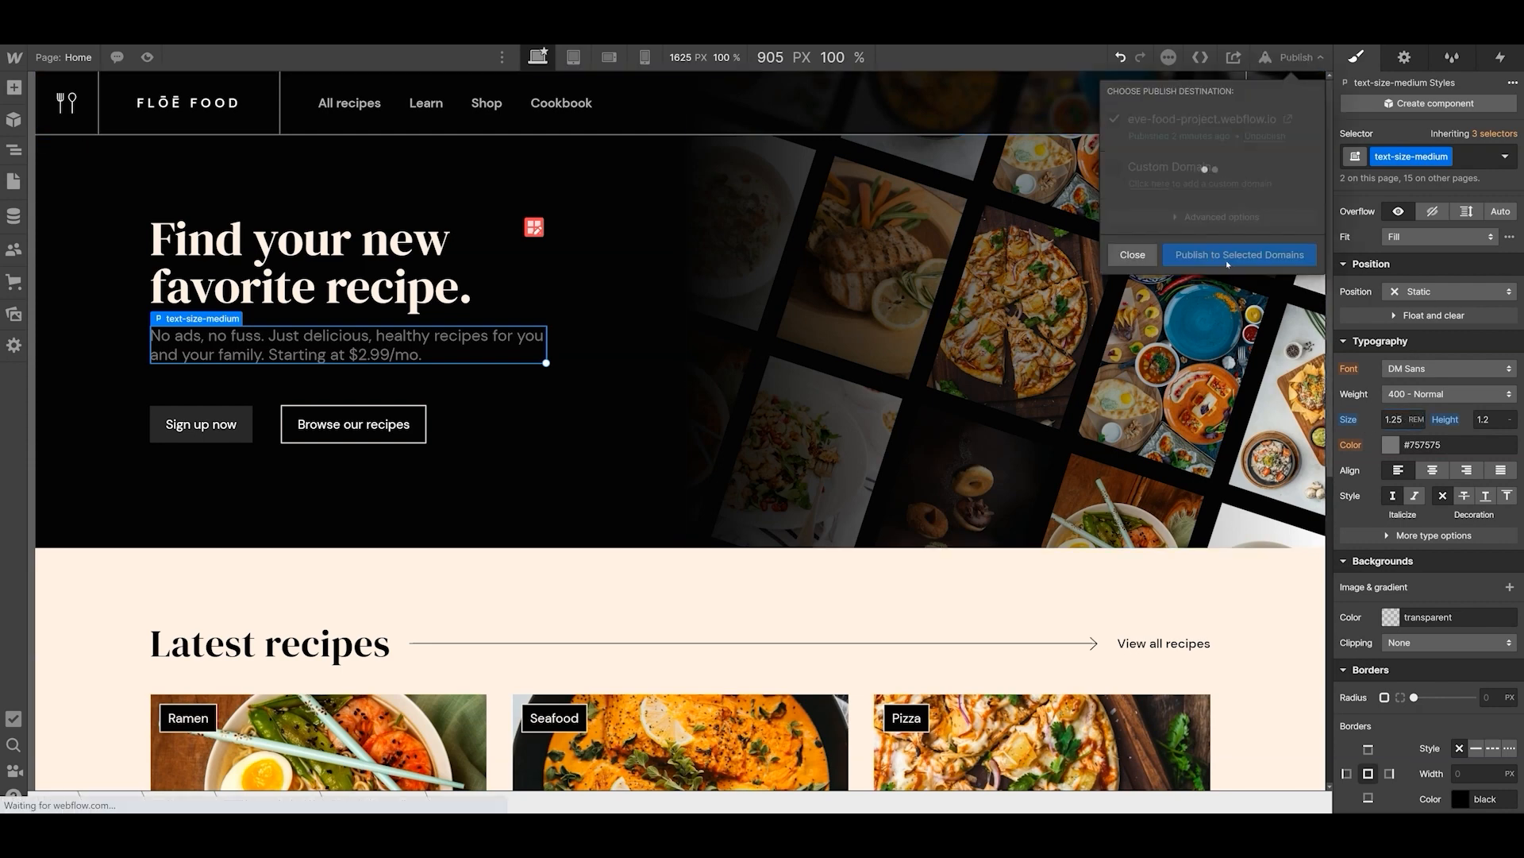